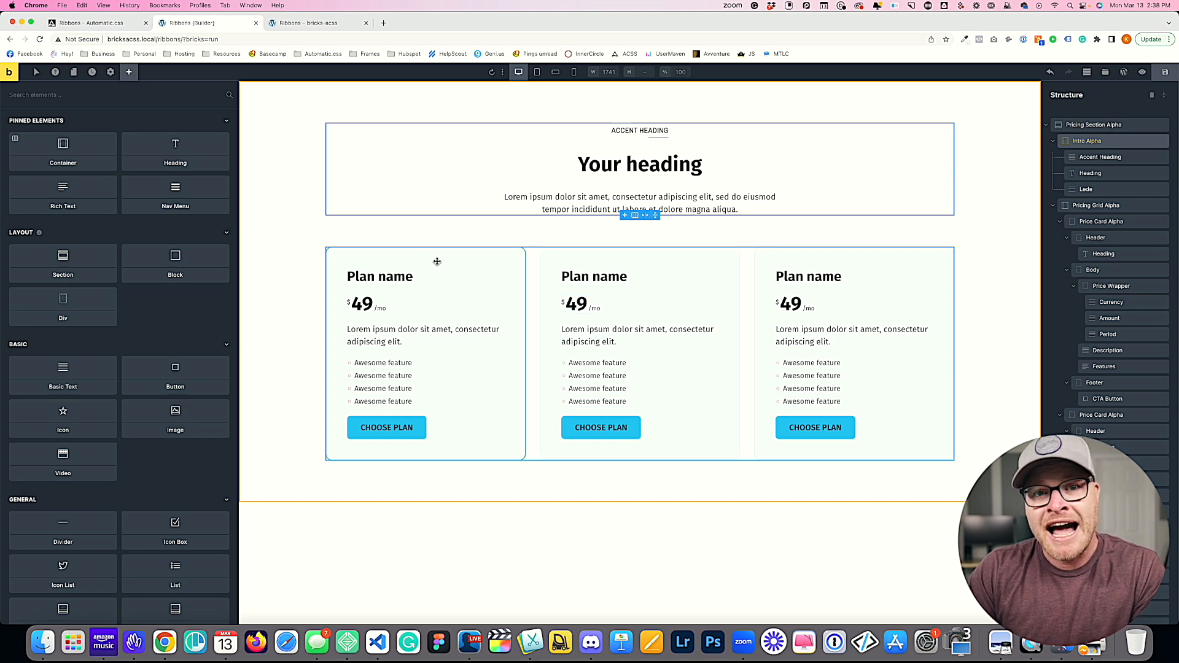
- Add a Basic Text element below the button in the middle price card and set its text to "Best Option"
{"action": "left_click", "coordinate": [308, 256]}
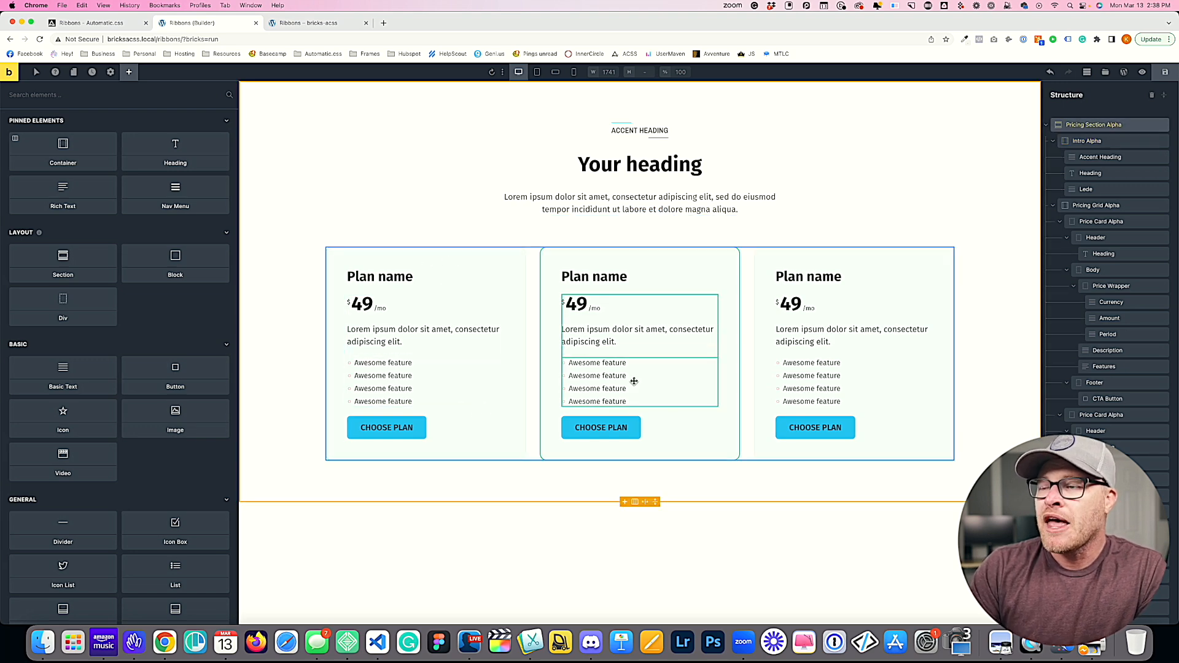
{"action": "left_click", "coordinate": [711, 267]}
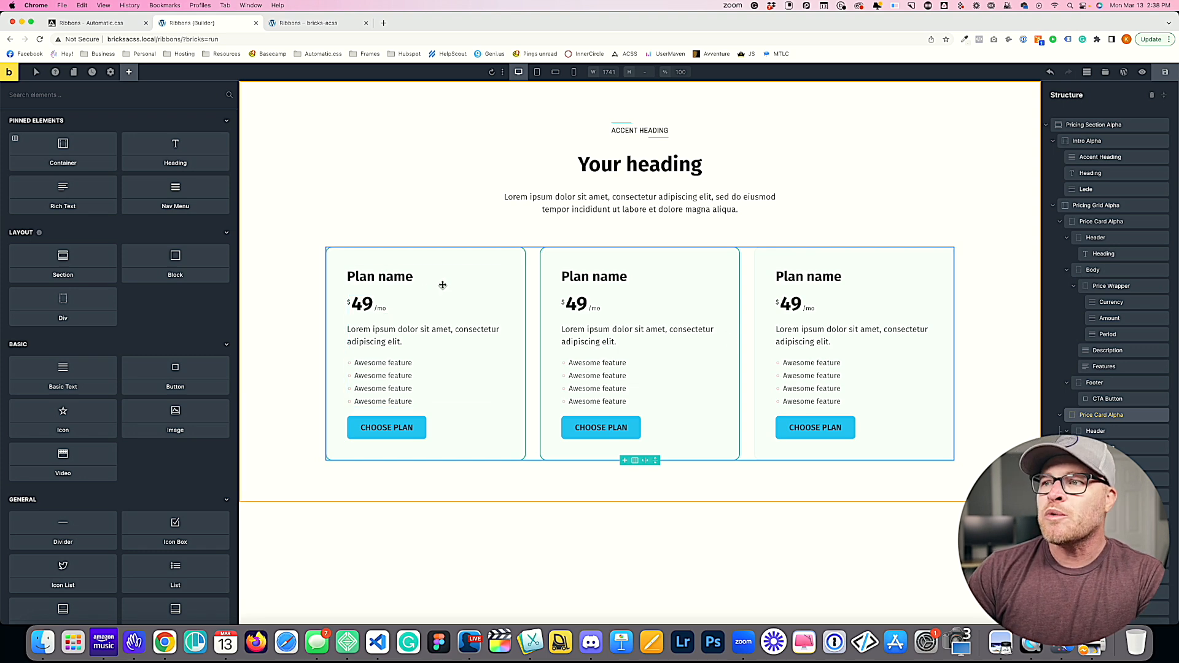
{"action": "left_click", "coordinate": [101, 95]}
{"action": "type", "text": "text"}
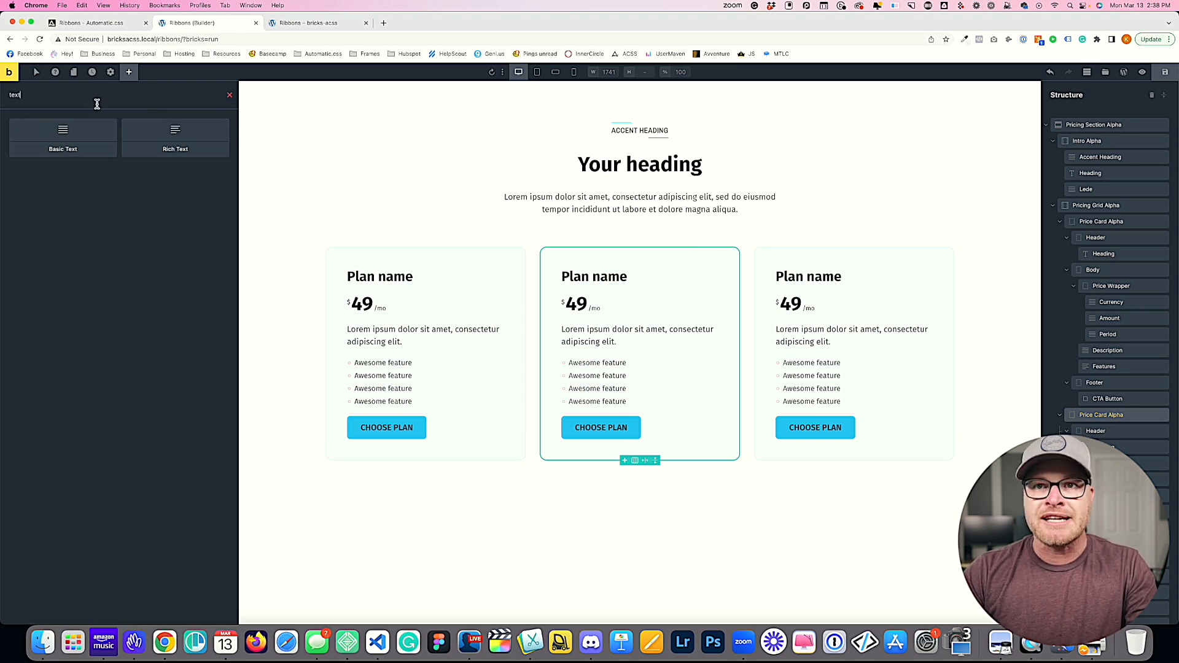
{"action": "left_click_drag", "start_coordinate": [69, 135], "coordinate": [656, 448]}
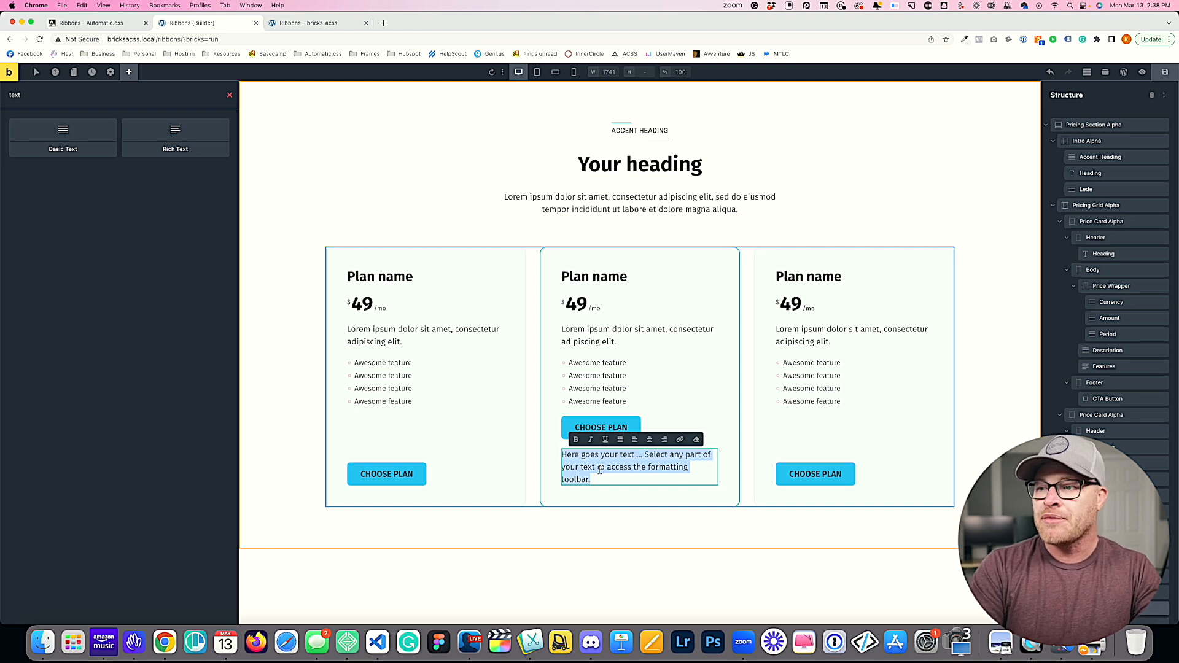
{"action": "type", "text": "Best Option"}
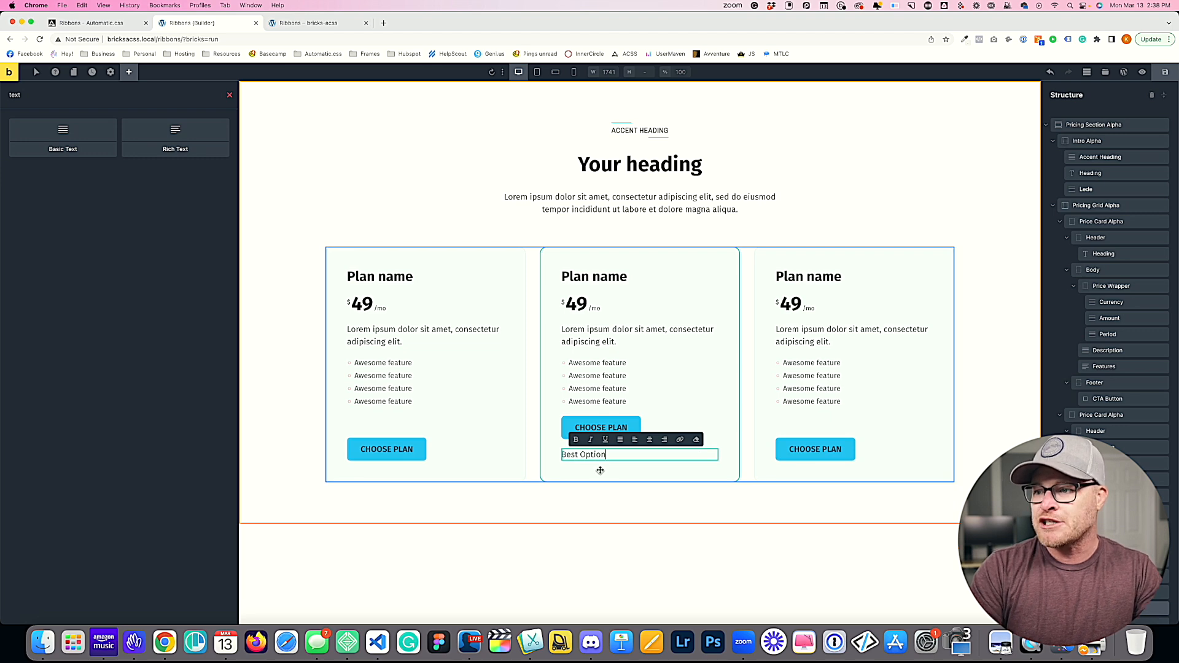
- Save the page, replace the old preview with a fresh front-end view, and check the Best Option text there
{"action": "left_click", "coordinate": [1165, 72]}
{"action": "left_click", "coordinate": [366, 24]}
{"action": "left_click", "coordinate": [8, 72], "text": "super"}
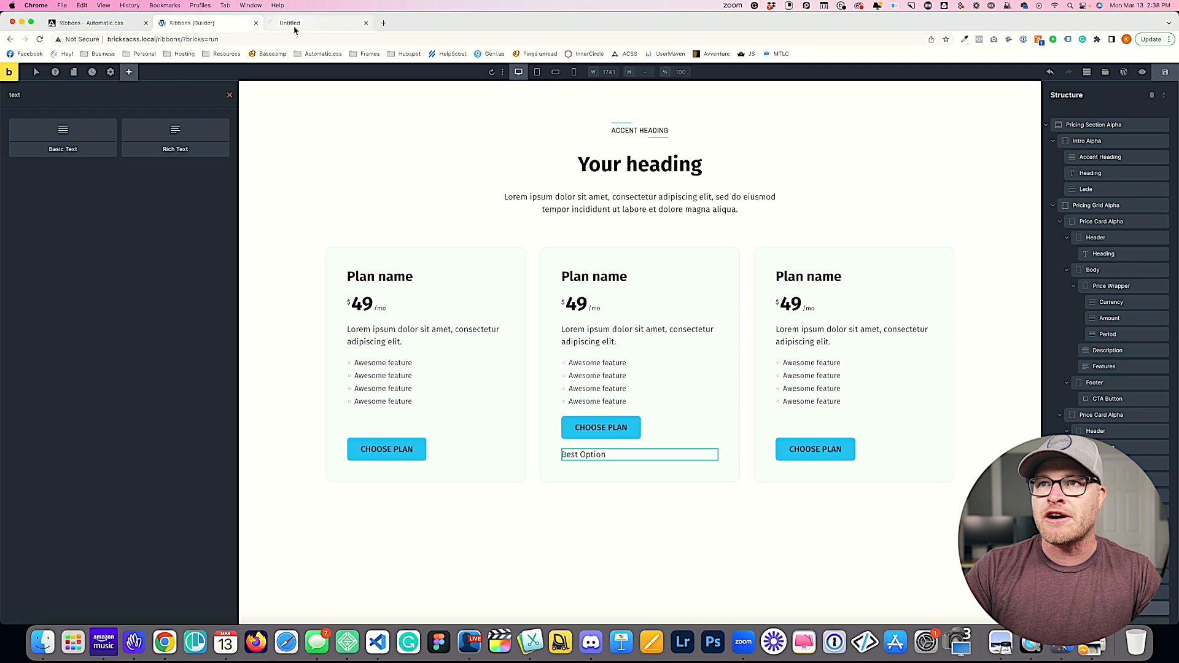
{"action": "left_click", "coordinate": [295, 26]}
{"action": "left_click_drag", "start_coordinate": [568, 454], "coordinate": [508, 450]}
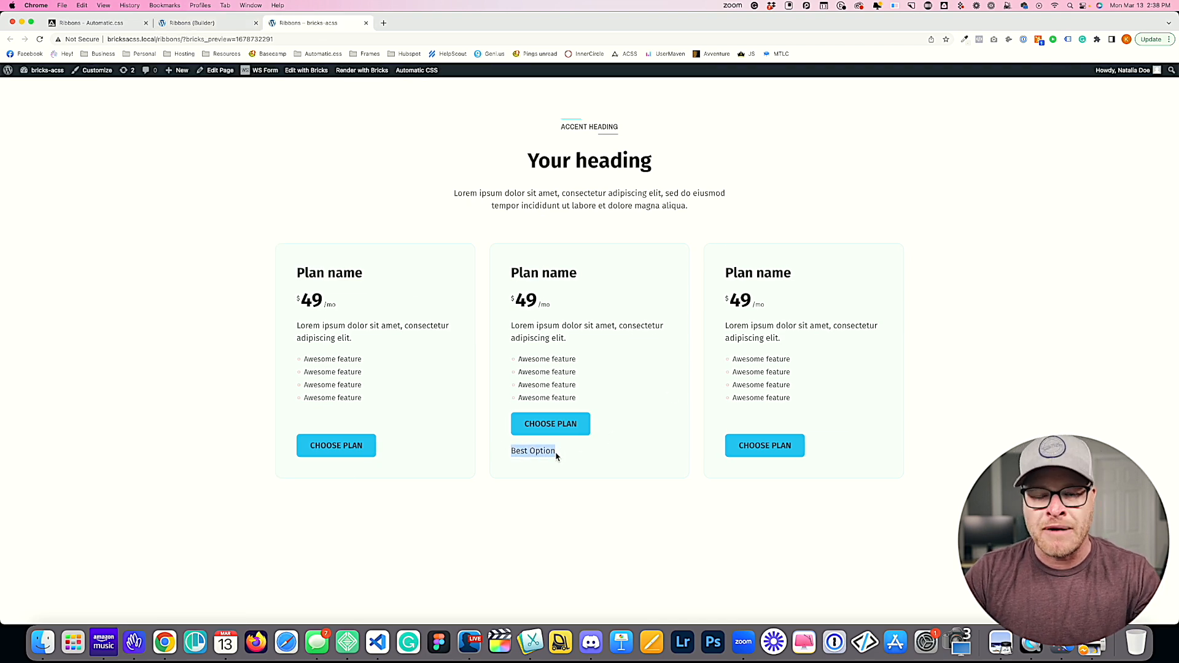
{"action": "left_click", "coordinate": [187, 23]}
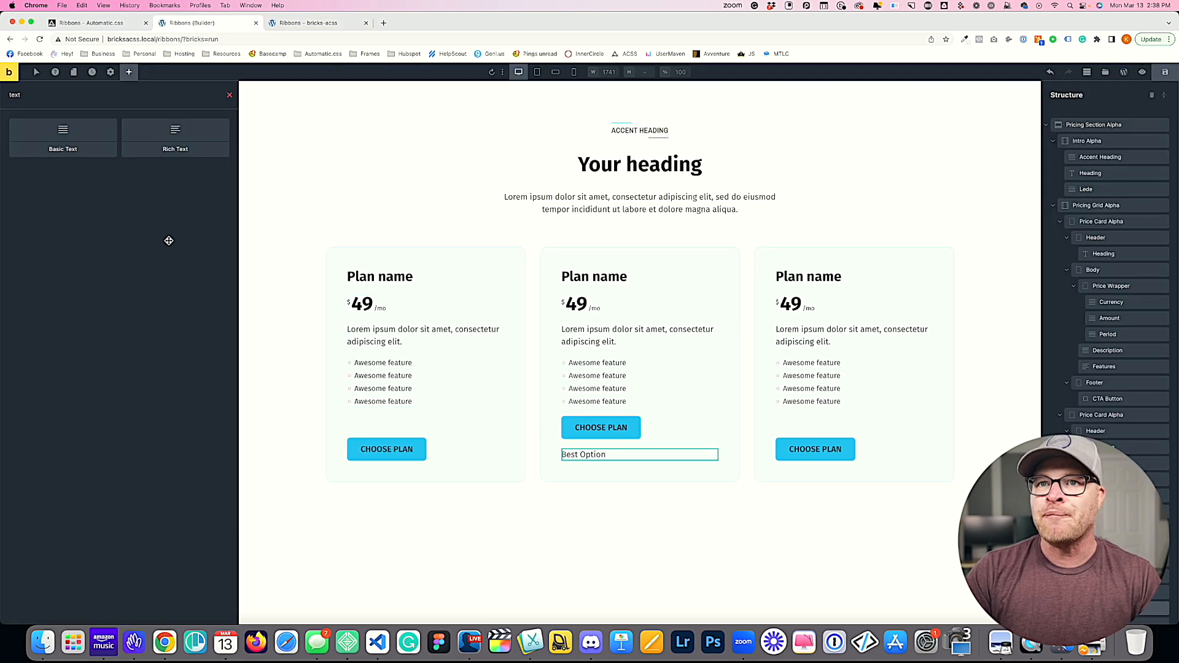
- Set the HTML tag of the Best Option text element to span
{"action": "left_click", "coordinate": [229, 95]}
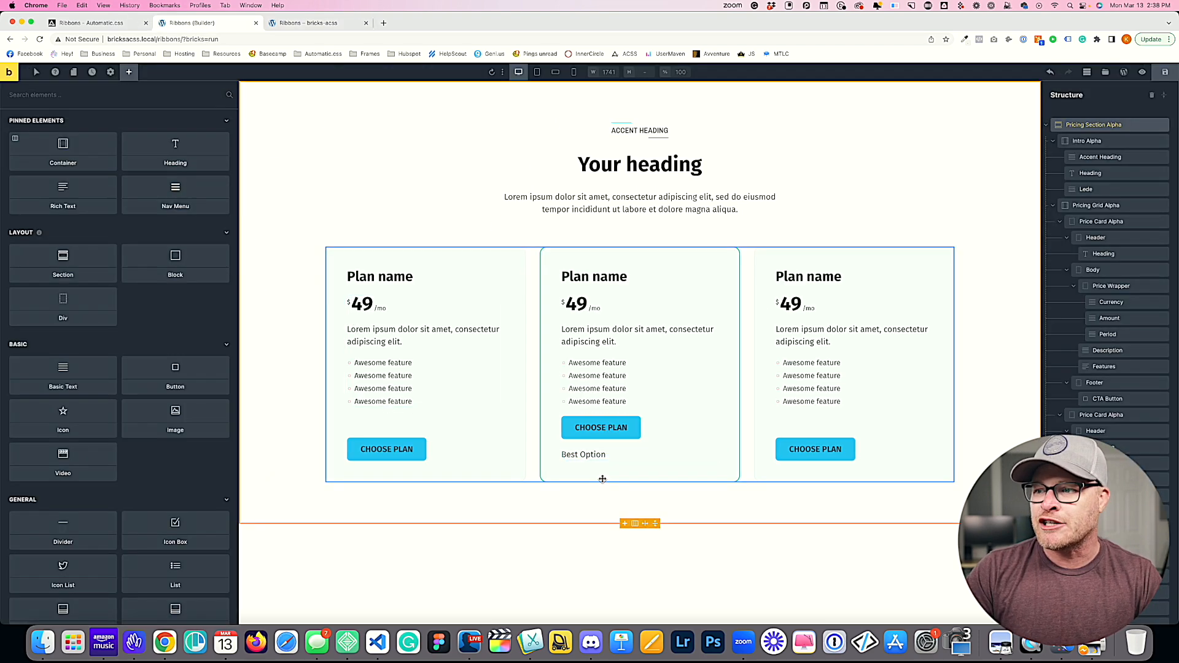
{"action": "scroll", "coordinate": [1142, 361], "scroll_direction": "down", "scroll_amount": 2}
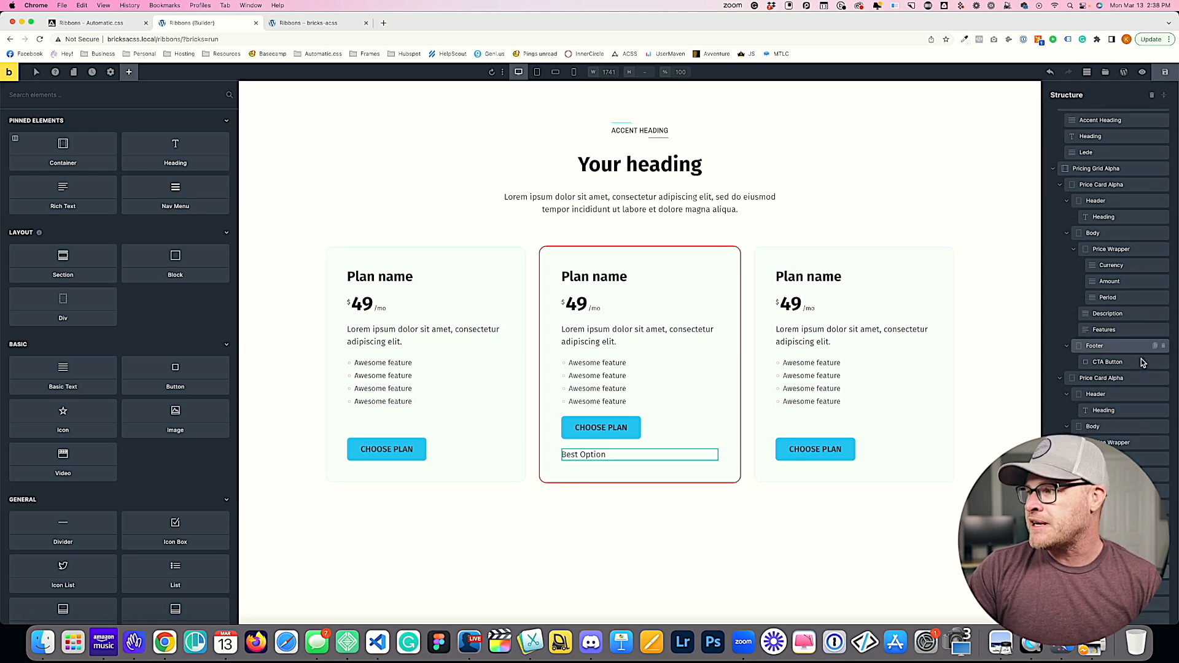
{"action": "left_click", "coordinate": [1136, 507]}
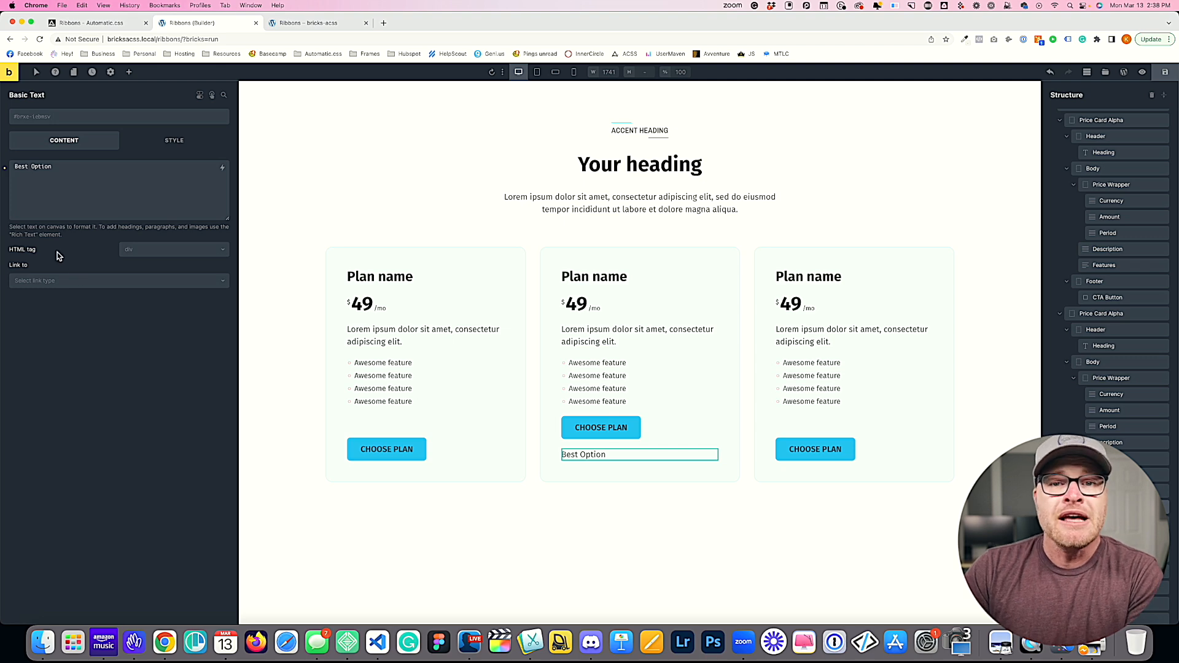
{"action": "left_click", "coordinate": [145, 252]}
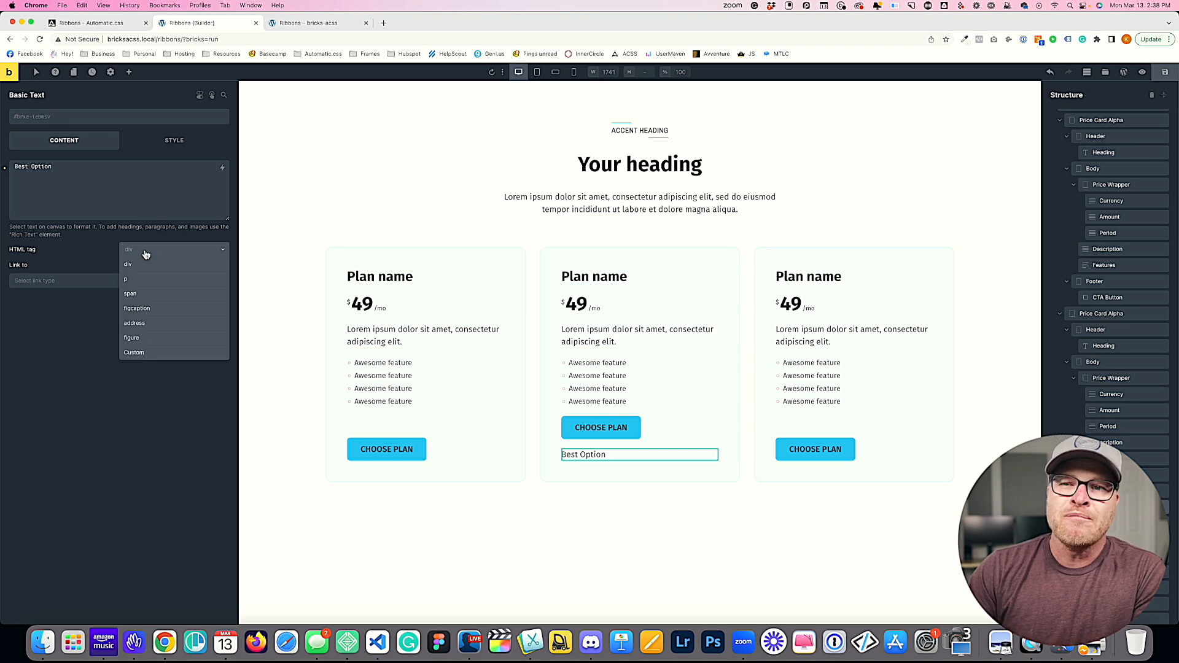
{"action": "left_click", "coordinate": [139, 299]}
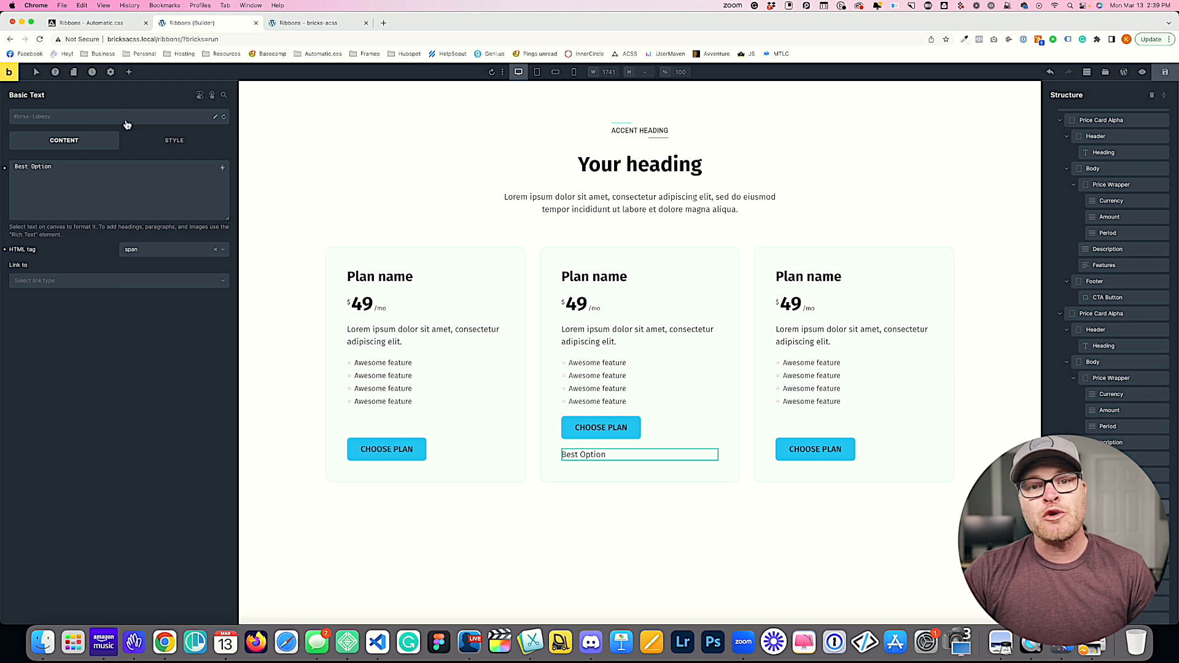
- Assign the class "ribbon" to the Best Option text element
{"action": "left_click", "coordinate": [124, 120]}
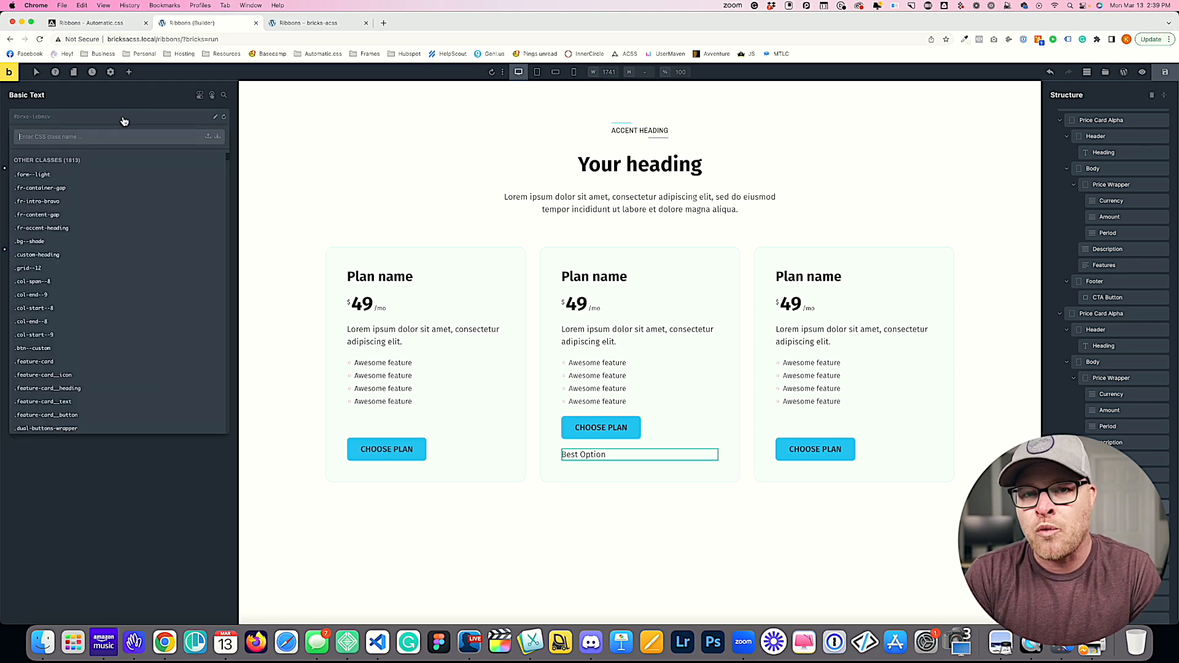
{"action": "type", "text": "ribbon"}
{"action": "key", "text": "Return"}
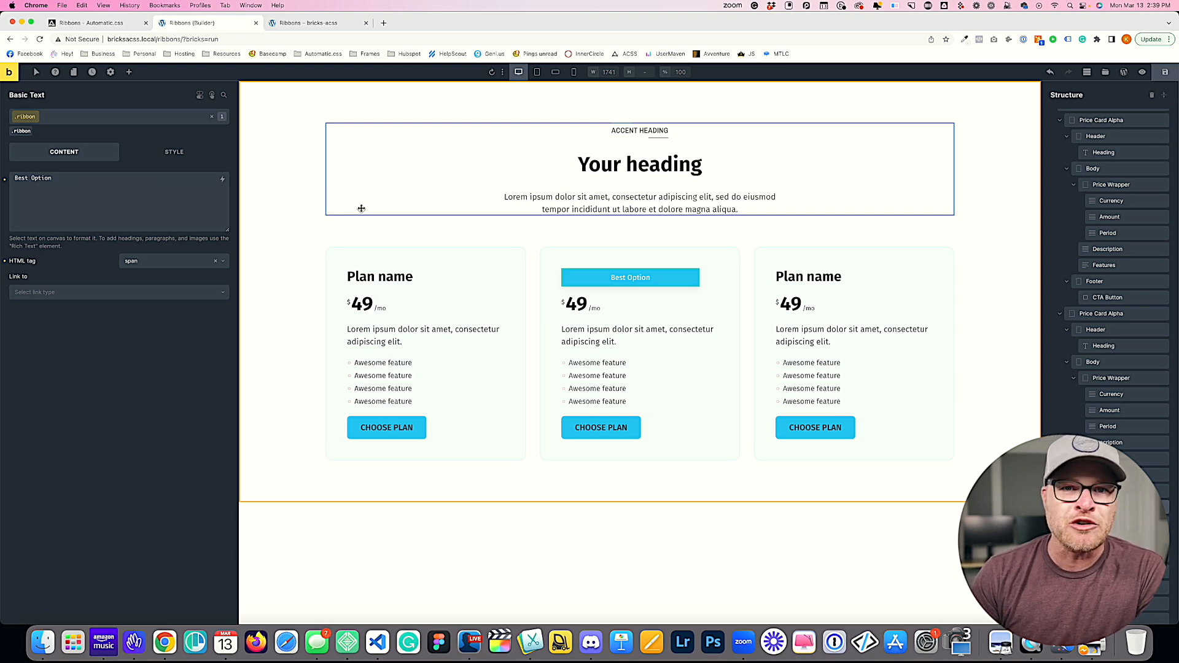
- Add the modifier class "ribbon--top-right" to the Best Option text element
{"action": "left_click", "coordinate": [102, 123]}
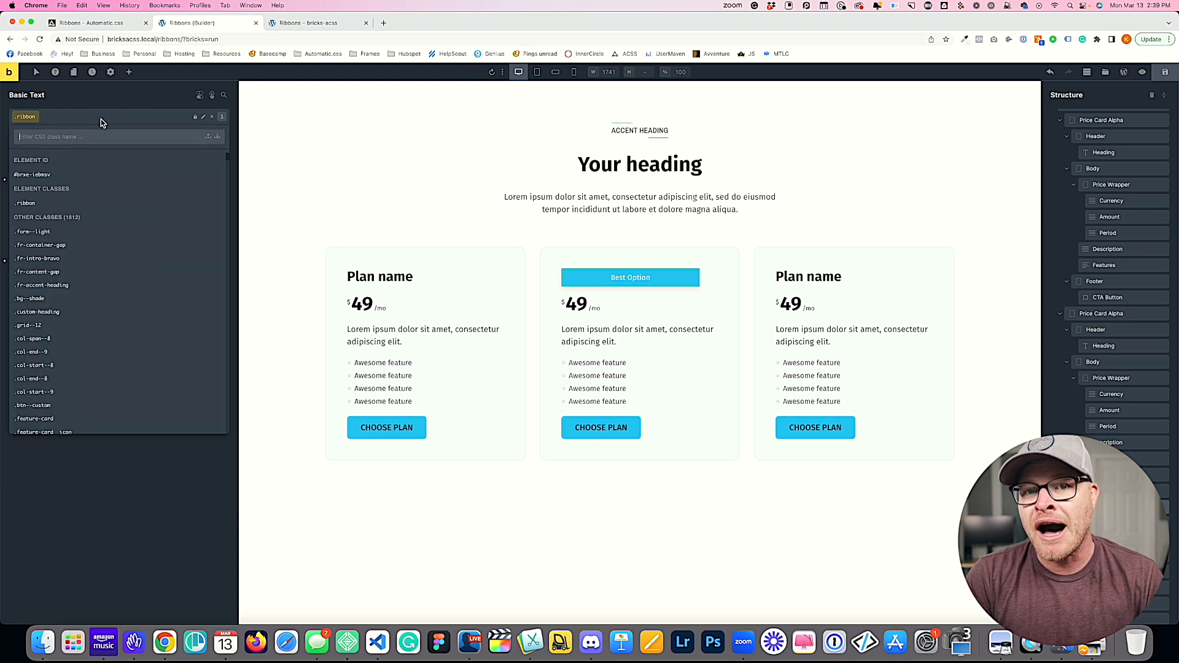
{"action": "type", "text": "ribb"}
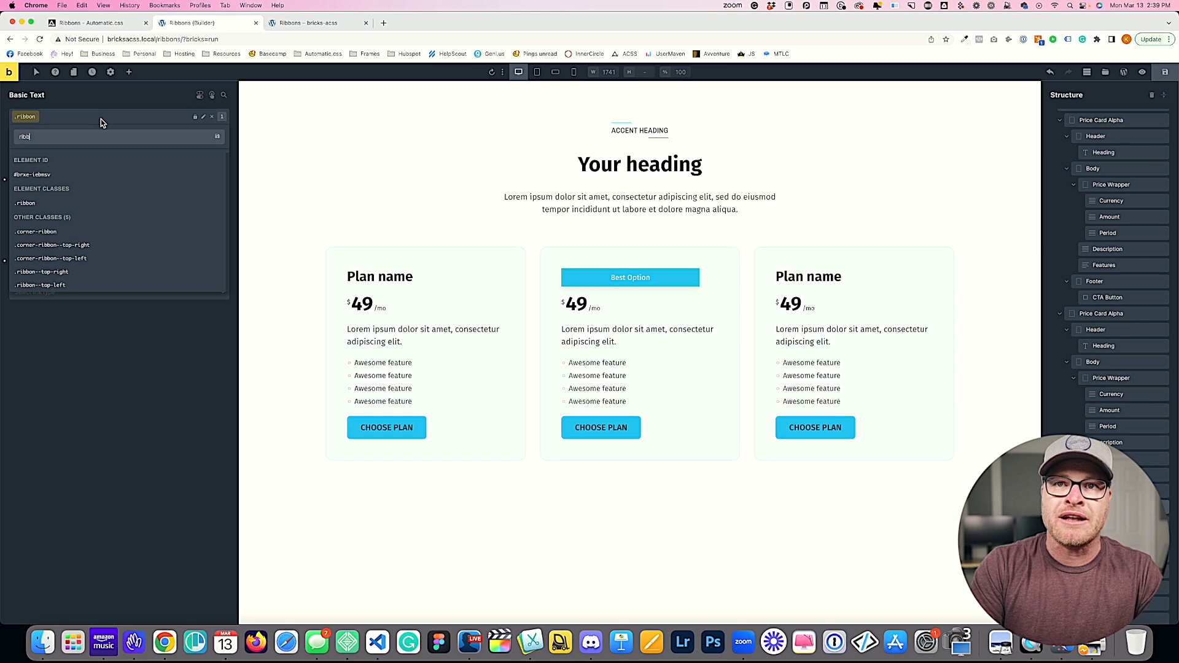
{"action": "type", "text": "on--top-right"}
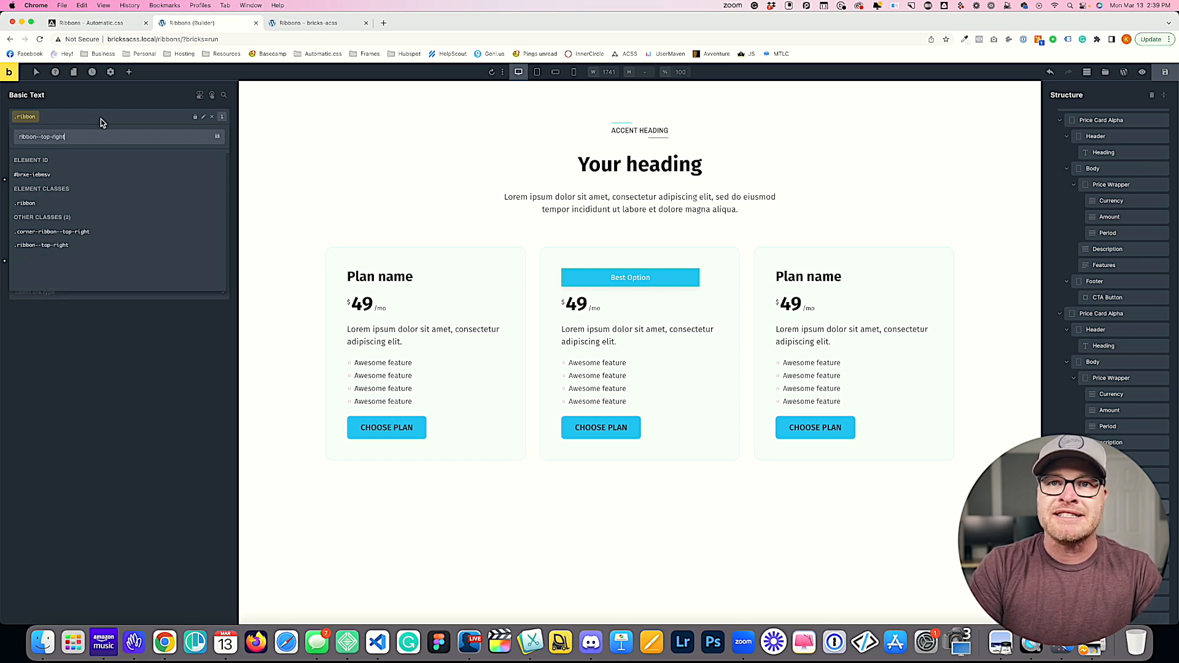
{"action": "key", "text": "Return"}
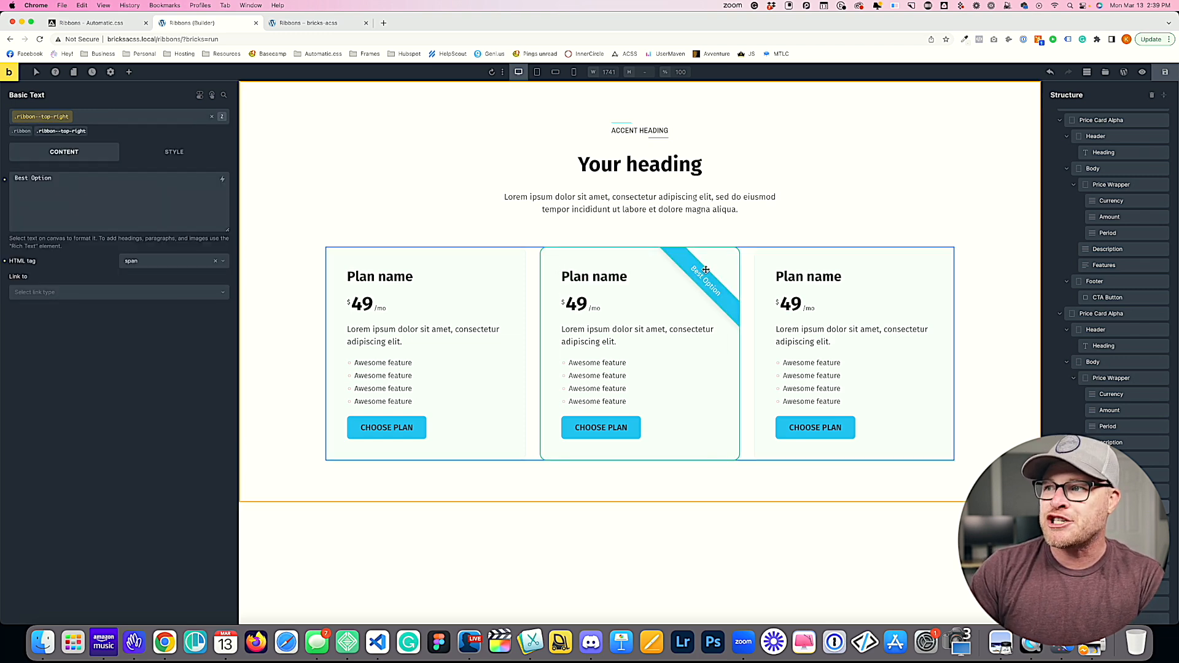
- Save the page and reload the front-end preview to check the ribbon on the middle card
{"action": "left_click", "coordinate": [1166, 71]}
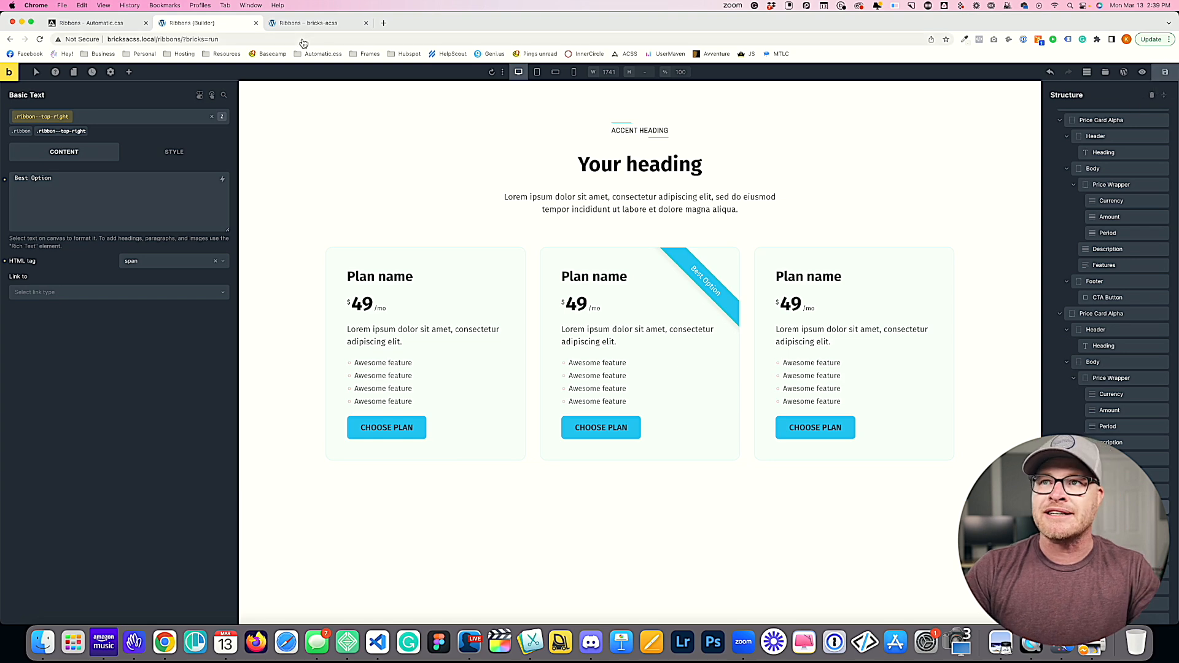
{"action": "left_click", "coordinate": [311, 24]}
{"action": "key", "text": "super+r"}
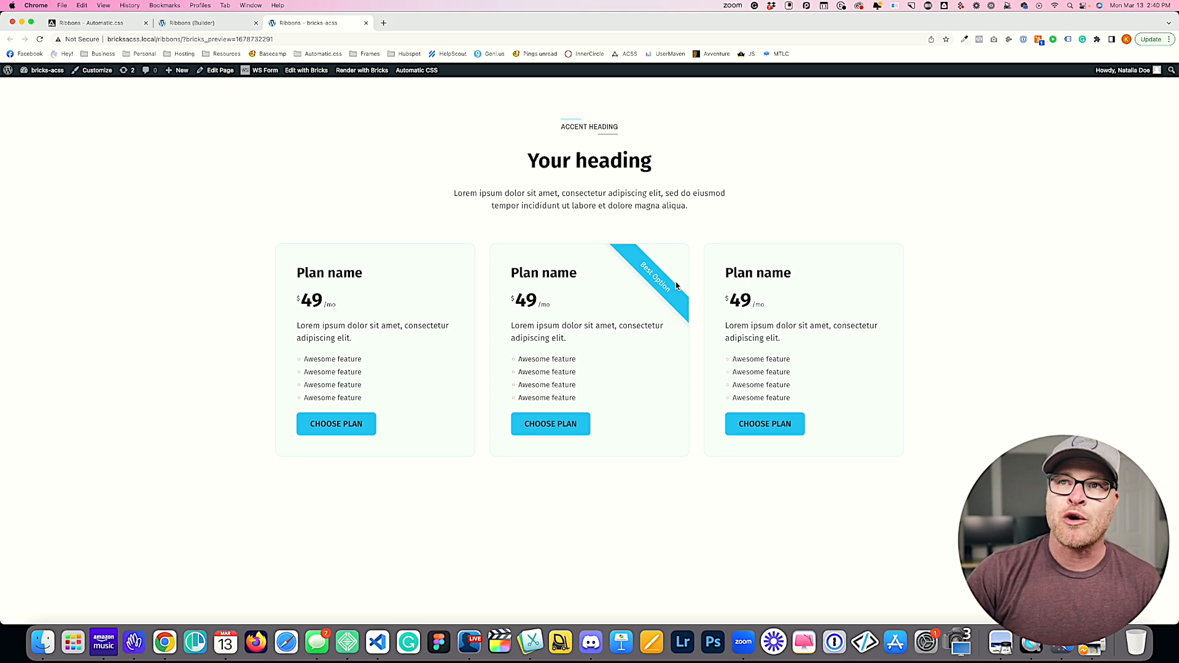
{"action": "left_click", "coordinate": [171, 24]}
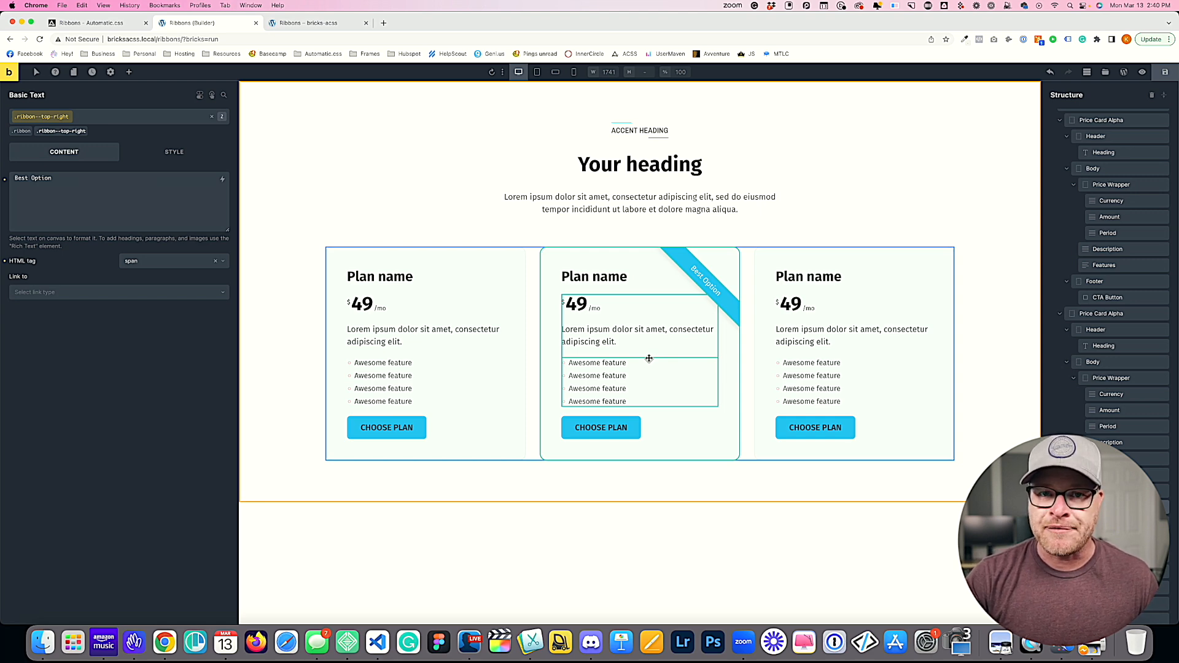
- On the middle card's fr-price-card-alpha class, try static positioning, then set the position to relative
{"action": "left_click", "coordinate": [590, 258]}
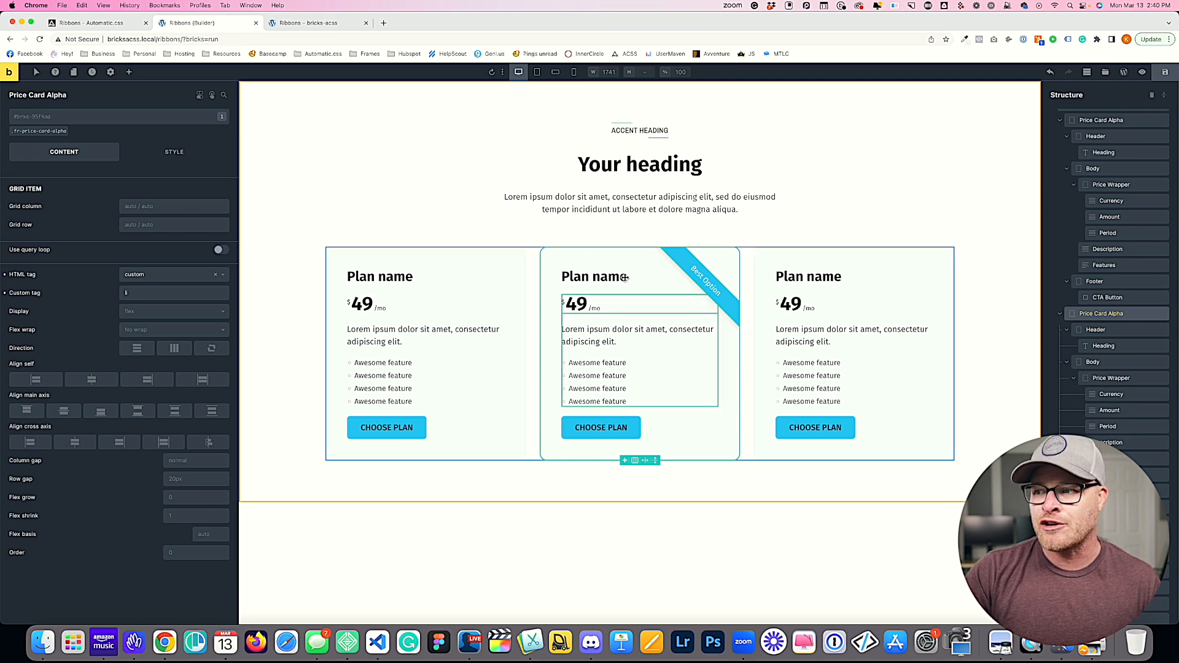
{"action": "left_click", "coordinate": [42, 133]}
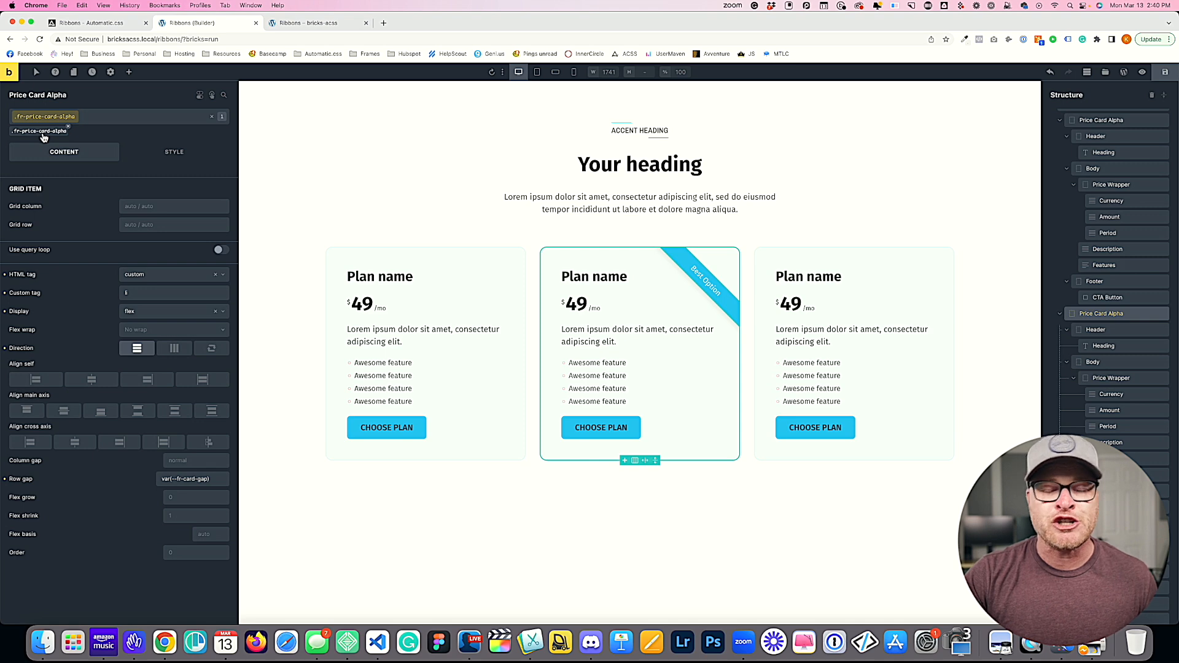
{"action": "left_click", "coordinate": [176, 152]}
{"action": "left_click", "coordinate": [89, 180]}
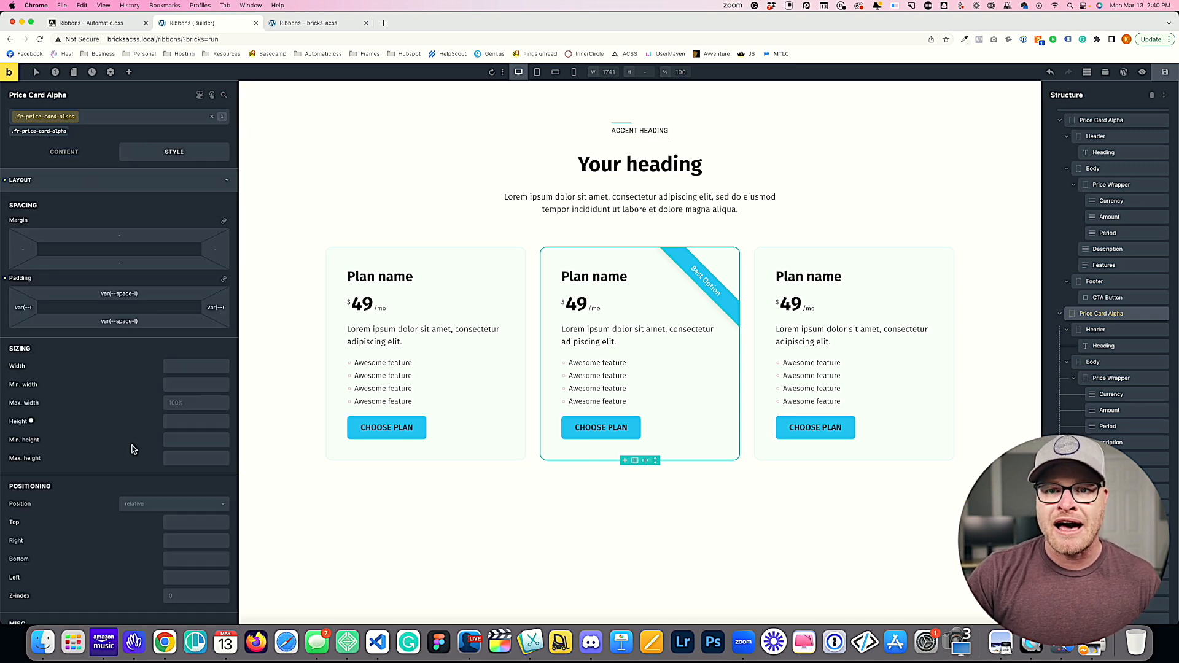
{"action": "scroll", "coordinate": [131, 430], "scroll_direction": "down", "scroll_amount": 5}
{"action": "left_click", "coordinate": [141, 403]}
{"action": "left_click", "coordinate": [157, 418]}
{"action": "left_click", "coordinate": [152, 404]}
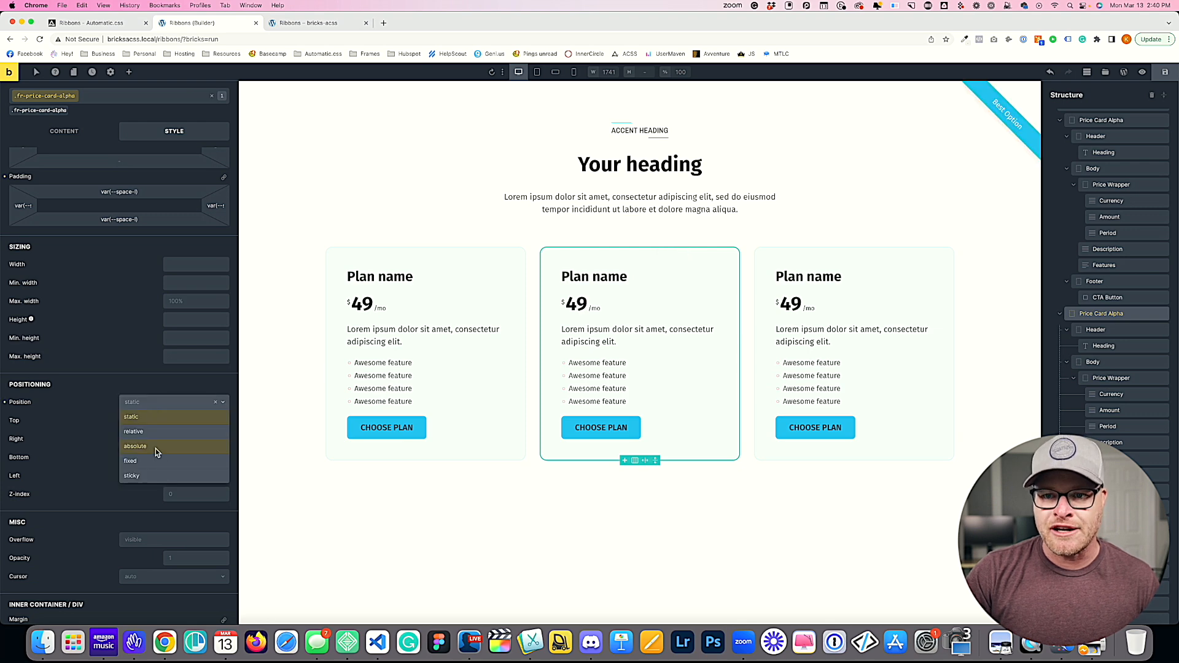
{"action": "left_click", "coordinate": [150, 431]}
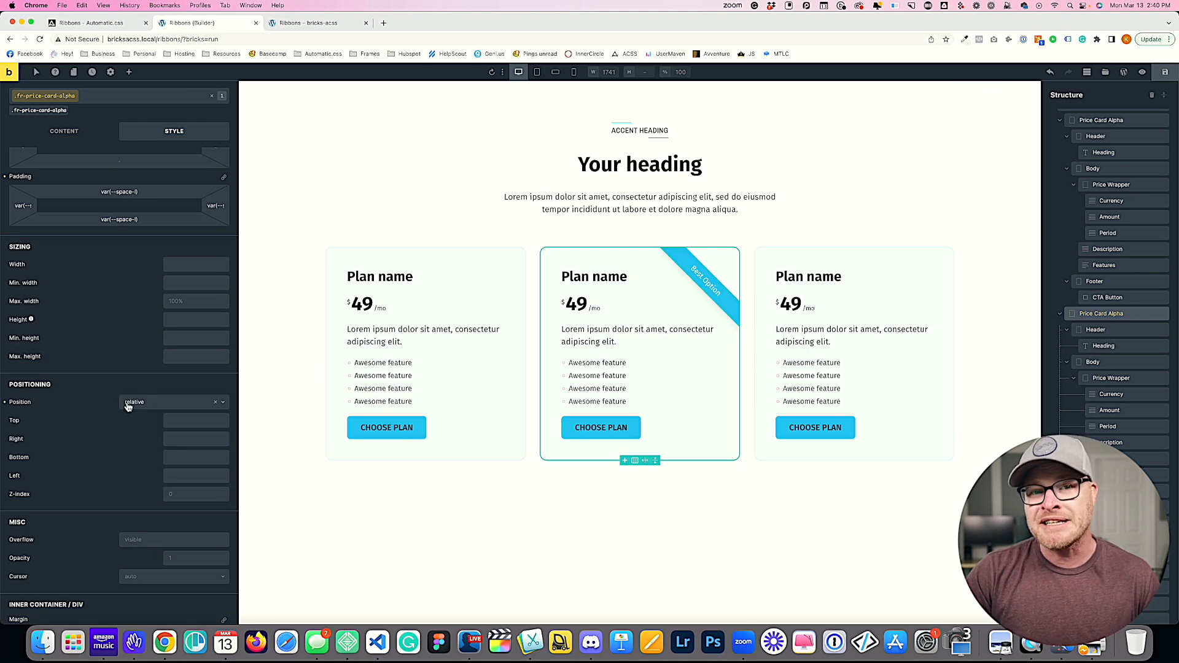
- Set the overflow of the fr-price-card-alpha class to hidden, save the page, and check the front-end preview
{"action": "scroll", "coordinate": [86, 415], "scroll_direction": "down", "scroll_amount": 5}
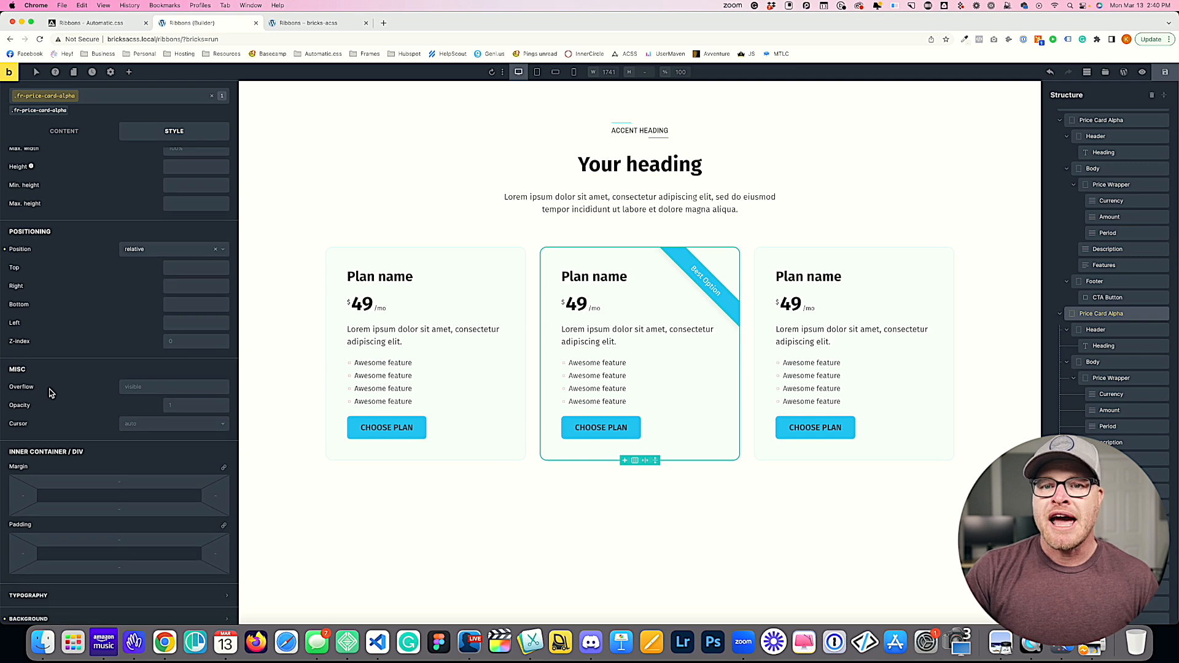
{"action": "left_click", "coordinate": [151, 386]}
{"action": "type", "text": "hidden"}
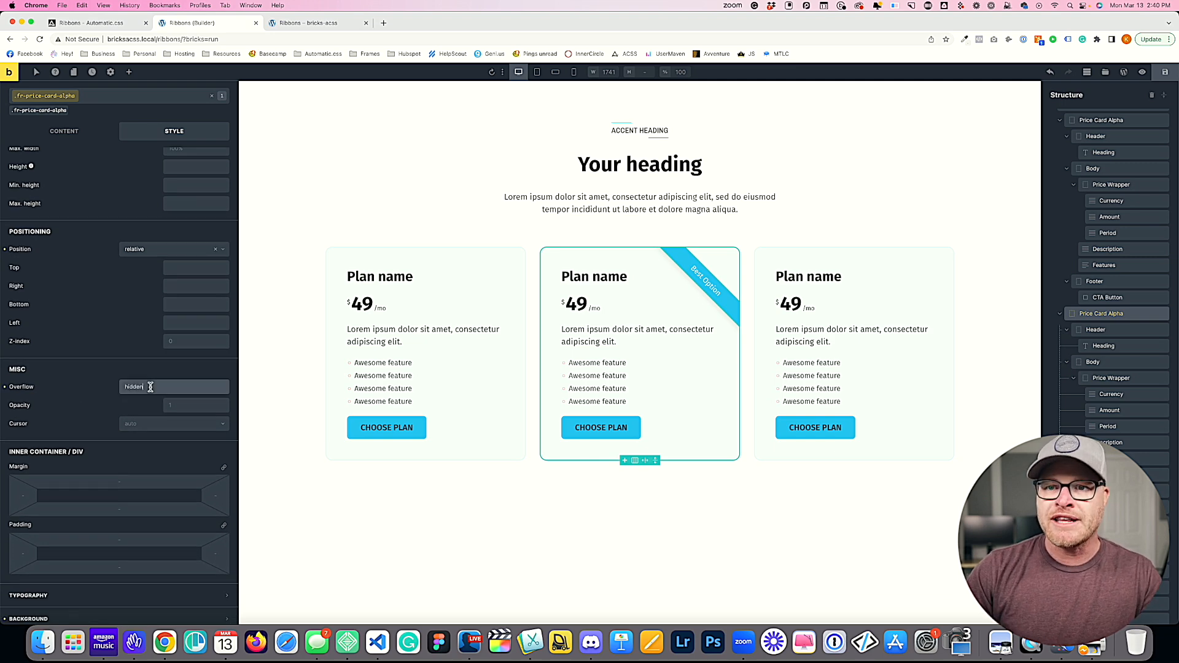
{"action": "left_click", "coordinate": [1154, 74]}
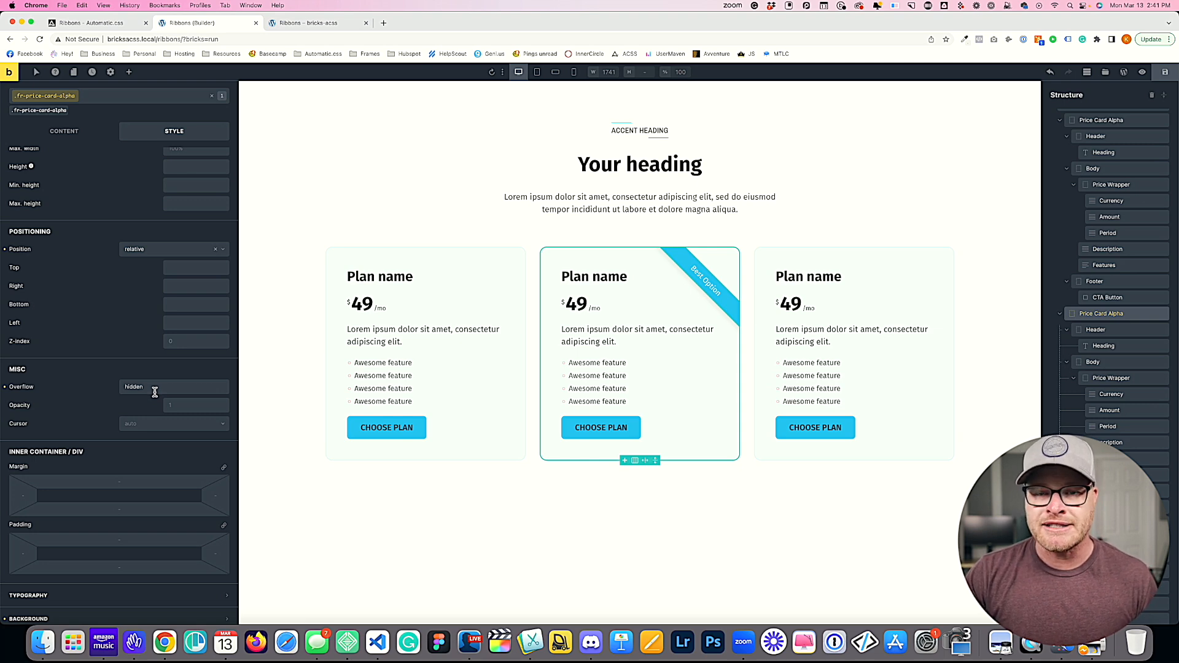
{"action": "key", "text": "super+s"}
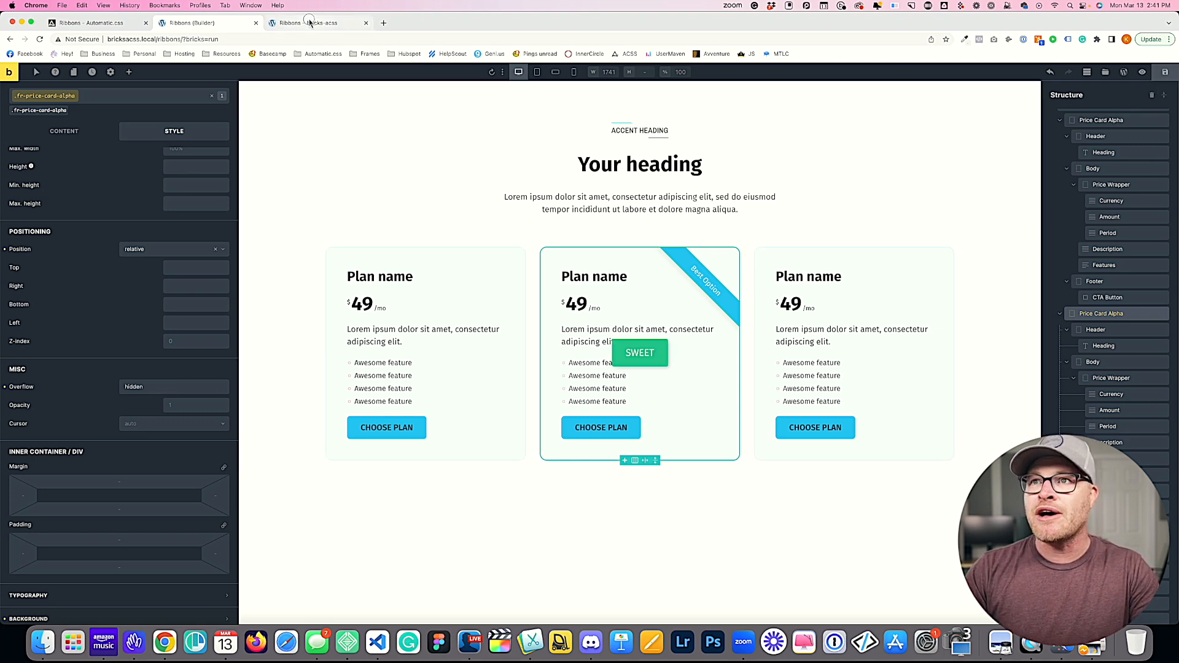
{"action": "left_click", "coordinate": [310, 22]}
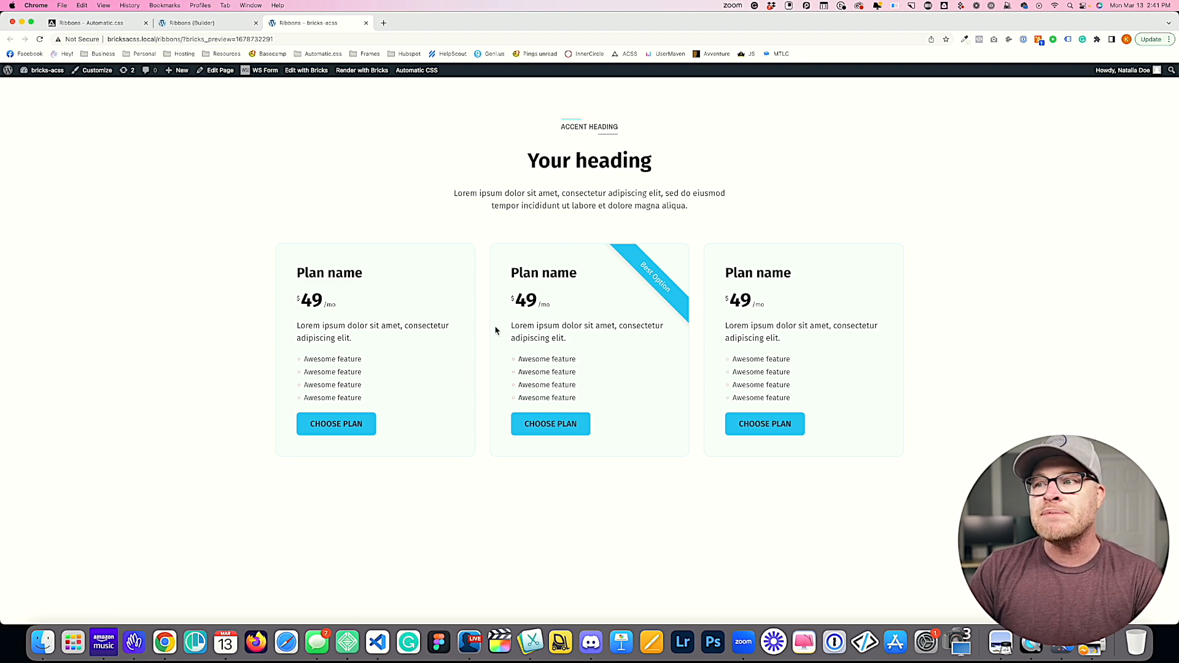
{"action": "left_click", "coordinate": [178, 23]}
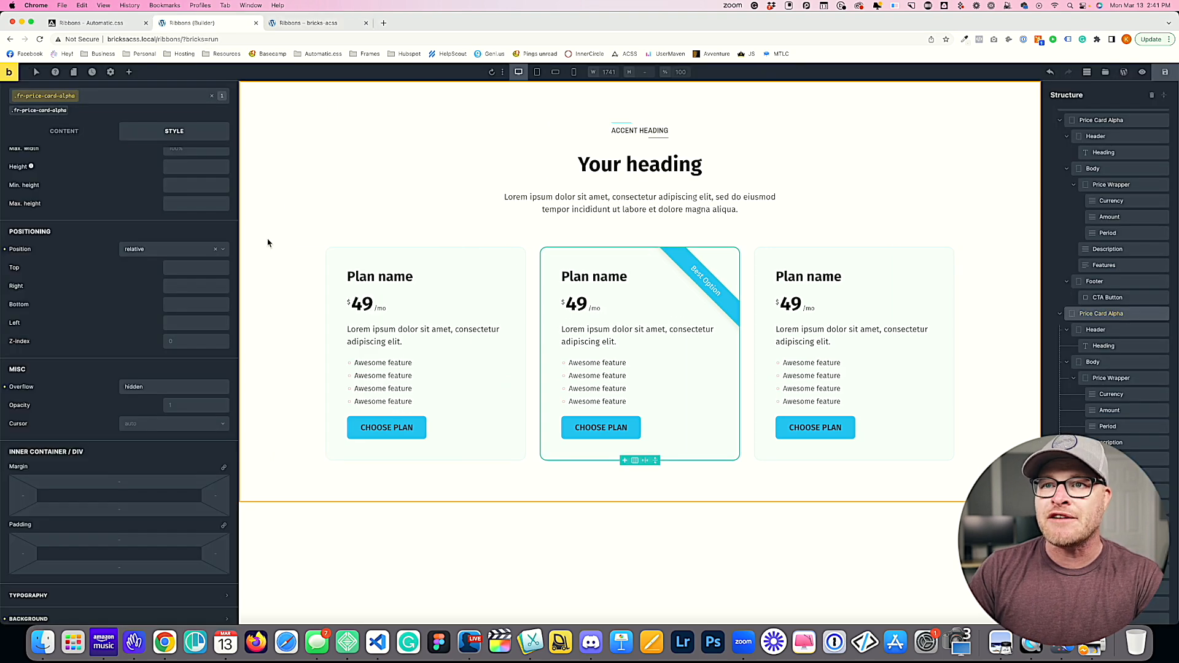
- Rename the middle card's Basic Text element to "Ribbon" in the page structure
{"action": "scroll", "coordinate": [1112, 336], "scroll_direction": "down", "scroll_amount": 3}
{"action": "scroll", "coordinate": [1112, 336], "scroll_direction": "down", "scroll_amount": 1}
{"action": "left_click", "coordinate": [1106, 414]}
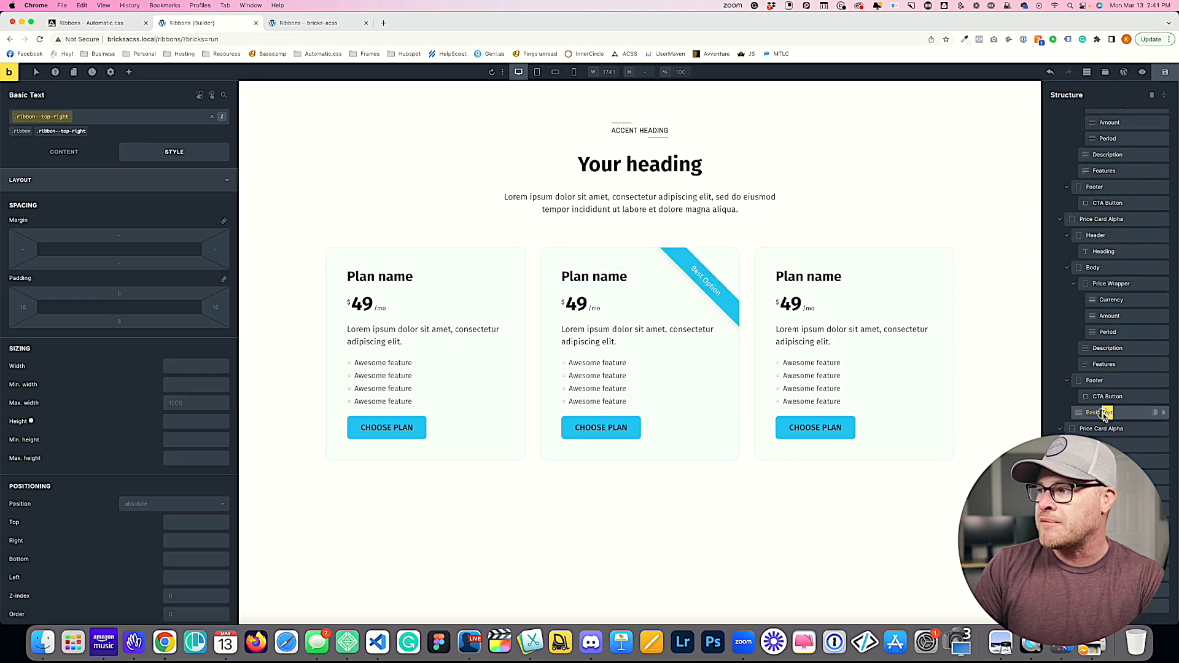
{"action": "type", "text": "Ribbon"}
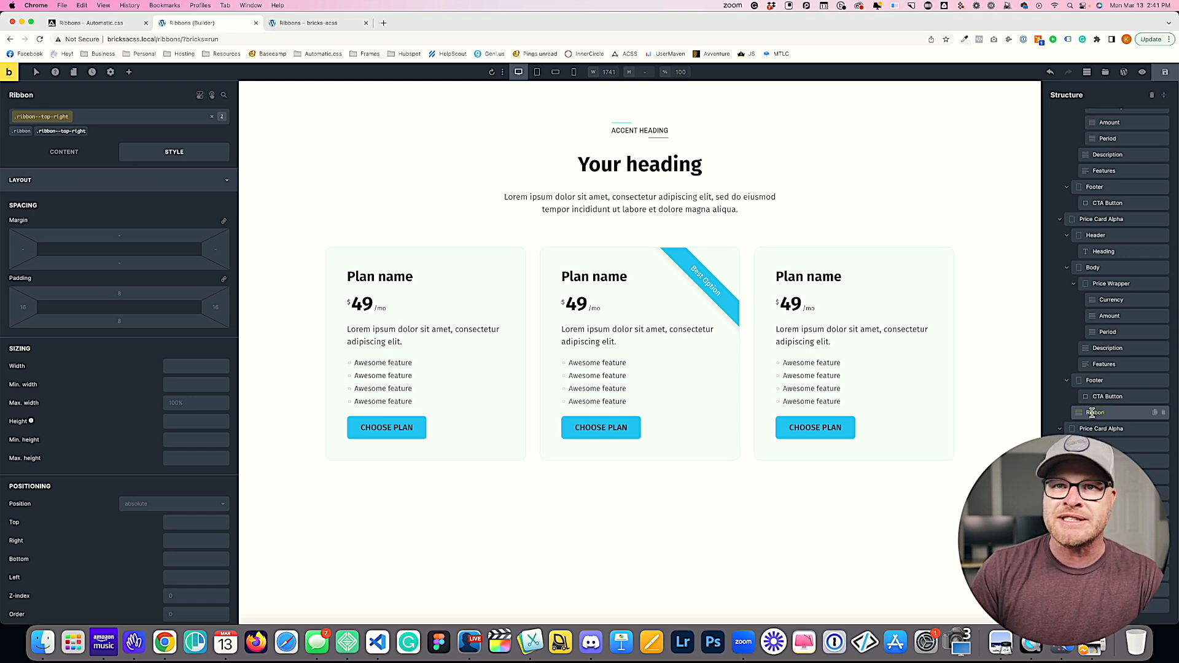
- Swap the Ribbon element's ribbon--top-right class for ribbon--top-left, save the page, and check the front-end preview
{"action": "left_click", "coordinate": [84, 128]}
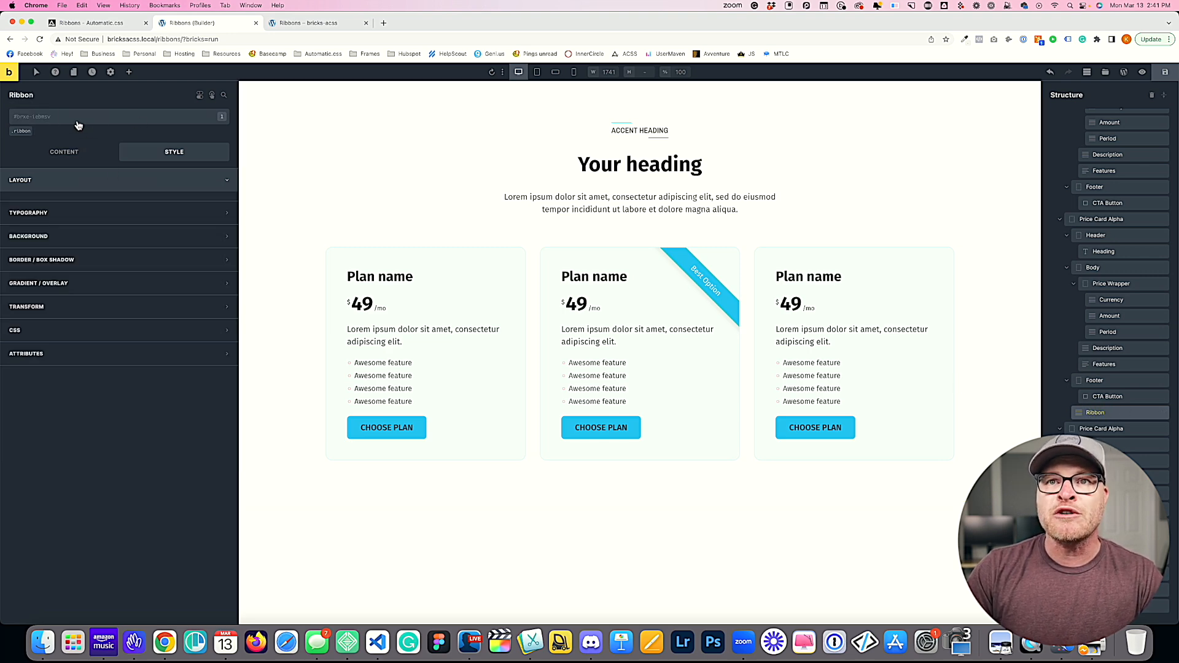
{"action": "left_click", "coordinate": [77, 122]}
{"action": "type", "text": "ribbon--top-l"}
{"action": "key", "text": "Return"}
{"action": "left_click", "coordinate": [1167, 72]}
{"action": "left_click", "coordinate": [307, 22]}
{"action": "key", "text": "super+r"}
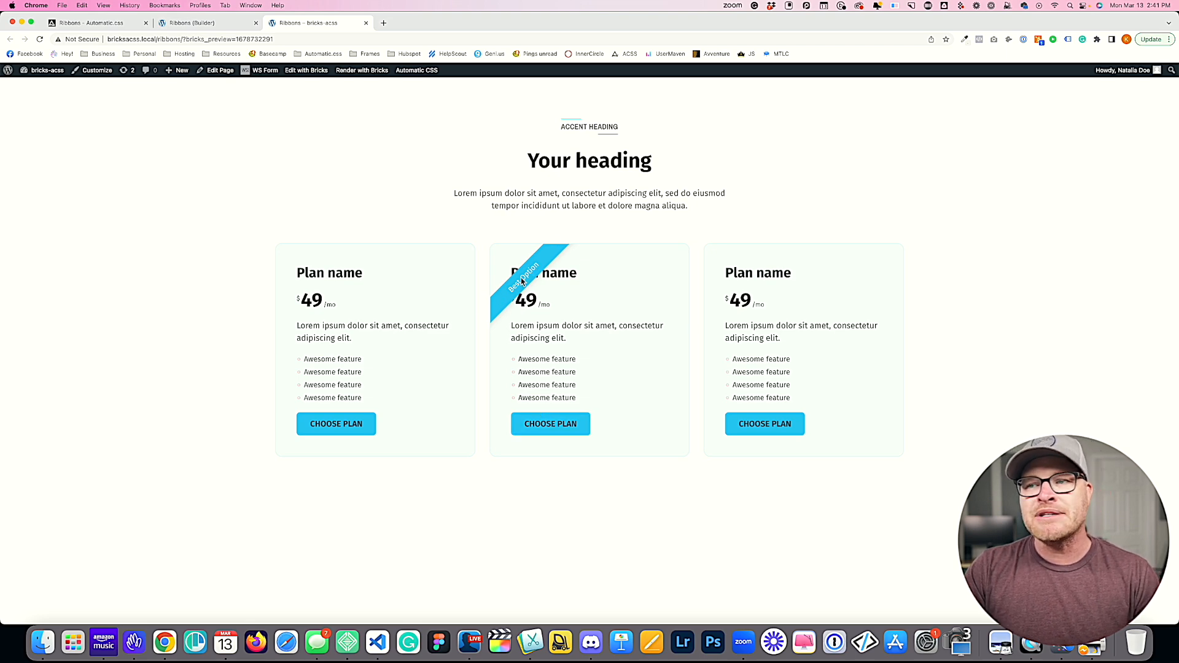
{"action": "key", "text": "ctrl+Tab"}
{"action": "key", "text": "ctrl+Tab"}
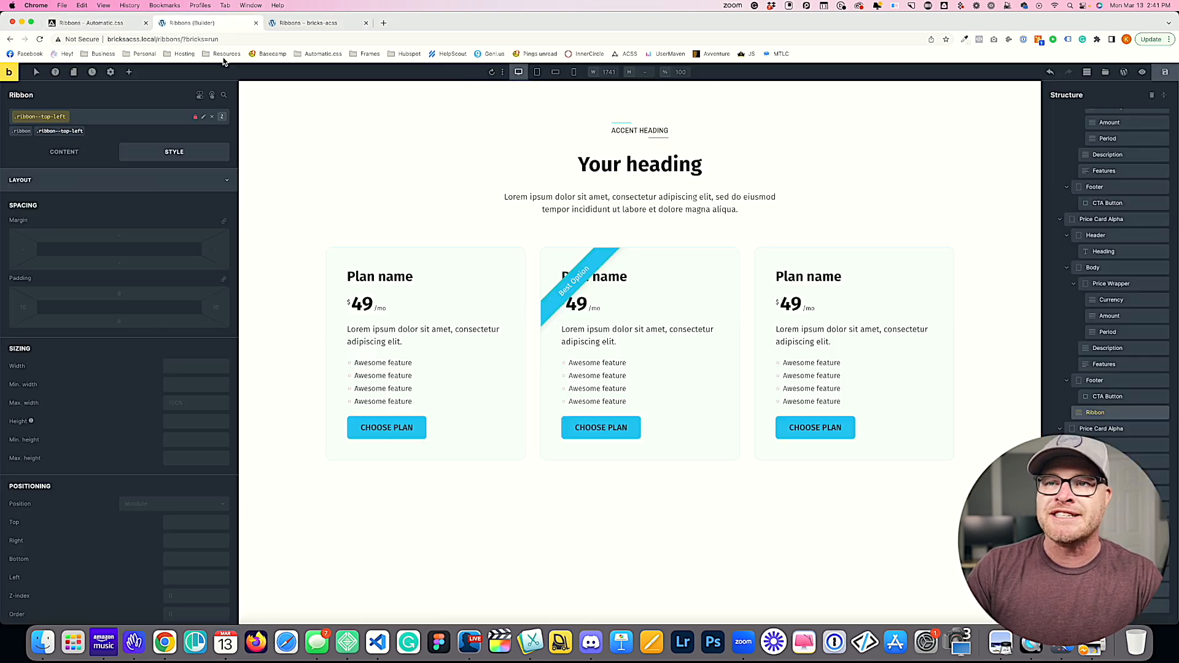
- Replace the Ribbon element's ribbon--top-left class with ribbon--top-right, save the page, and reload the front-end preview
{"action": "left_click", "coordinate": [86, 130]}
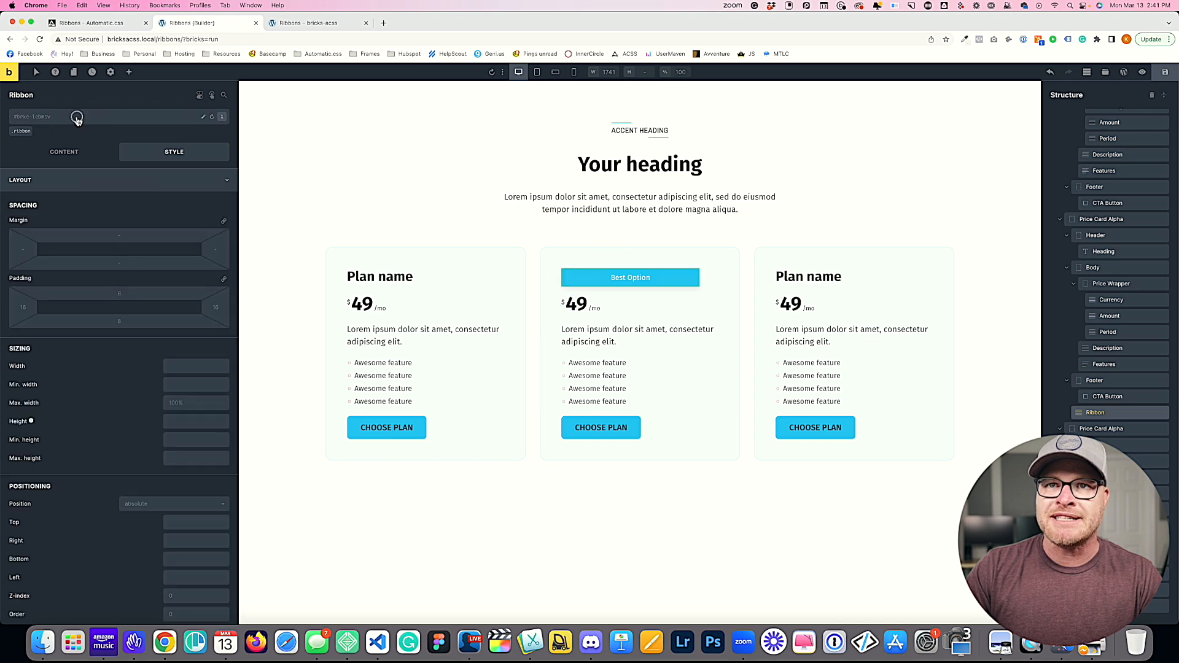
{"action": "left_click", "coordinate": [78, 118]}
{"action": "type", "text": "ribbon--top"}
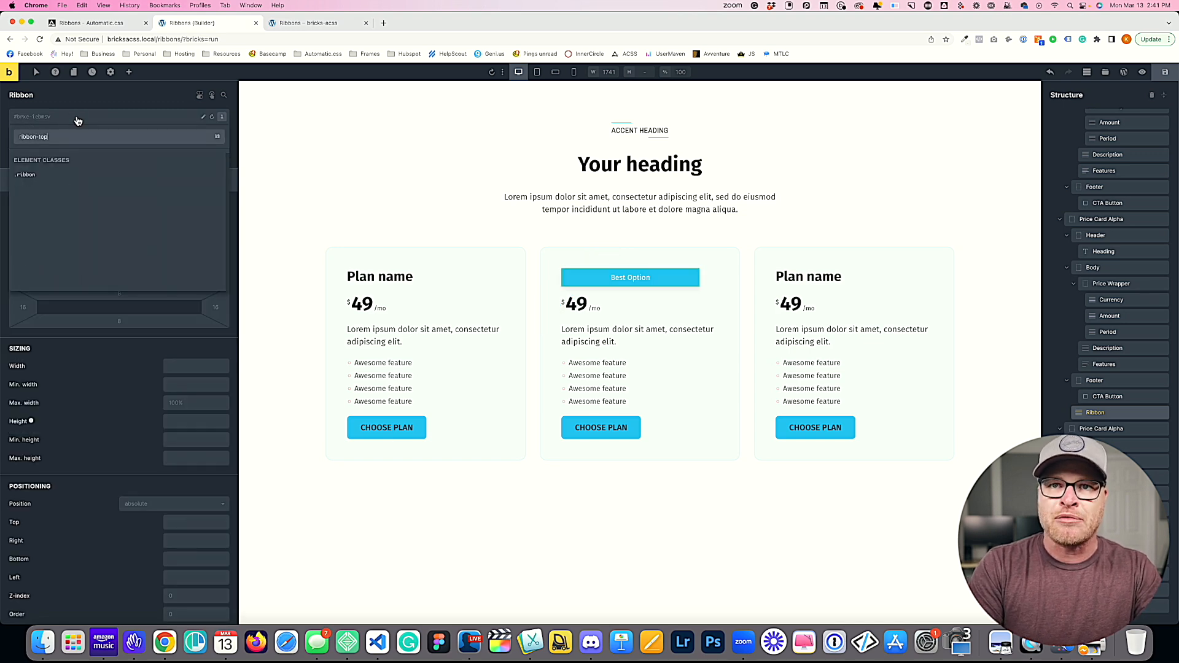
{"action": "type", "text": "-"}
{"action": "key", "text": "BackSpace"}
{"action": "key", "text": "BackSpace"}
{"action": "key", "text": "BackSpace"}
{"action": "key", "text": "BackSpace"}
{"action": "type", "text": "to"}
{"action": "key", "text": "BackSpace"}
{"action": "key", "text": "BackSpace"}
{"action": "type", "text": "-top-right"}
{"action": "key", "text": "Return"}
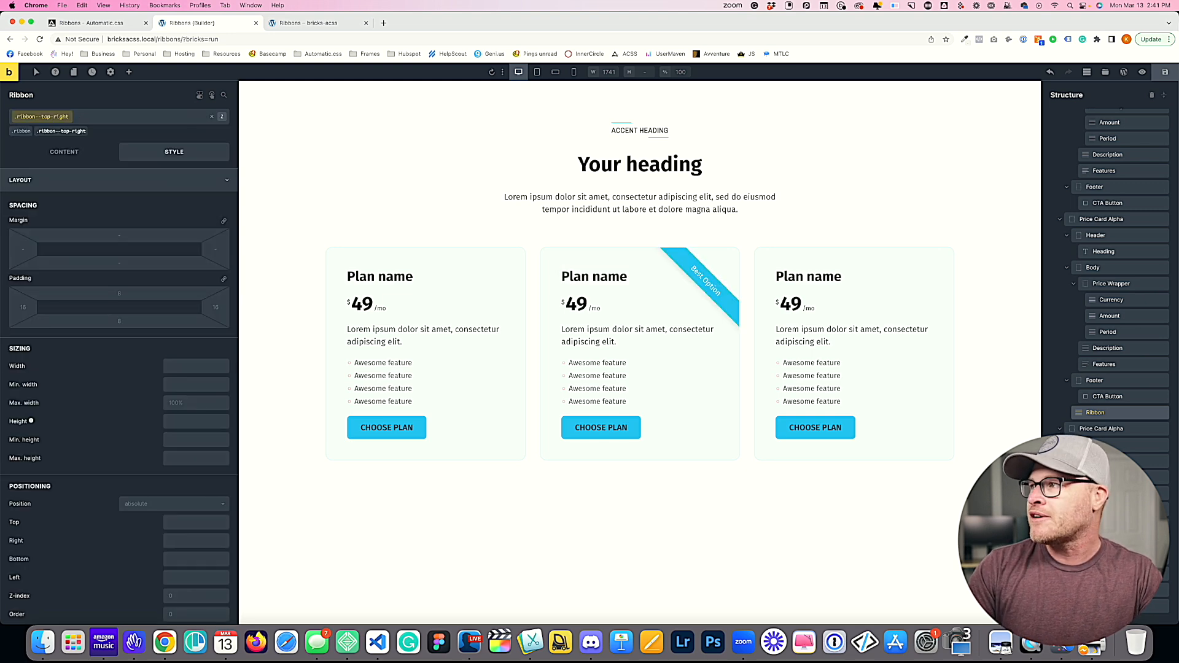
{"action": "left_click", "coordinate": [1165, 72]}
{"action": "left_click", "coordinate": [307, 24]}
{"action": "key", "text": "super+r"}
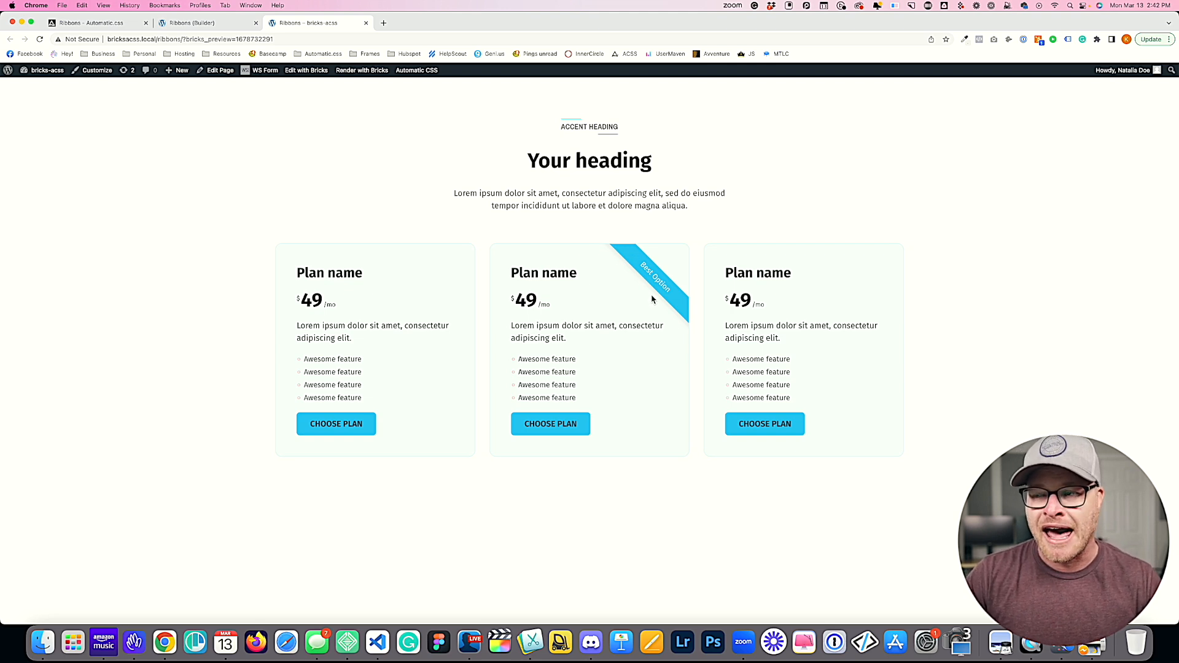
- Return to the builder, make the ribbon class active on the Ribbon element, and look at its background settings
{"action": "left_click", "coordinate": [190, 23]}
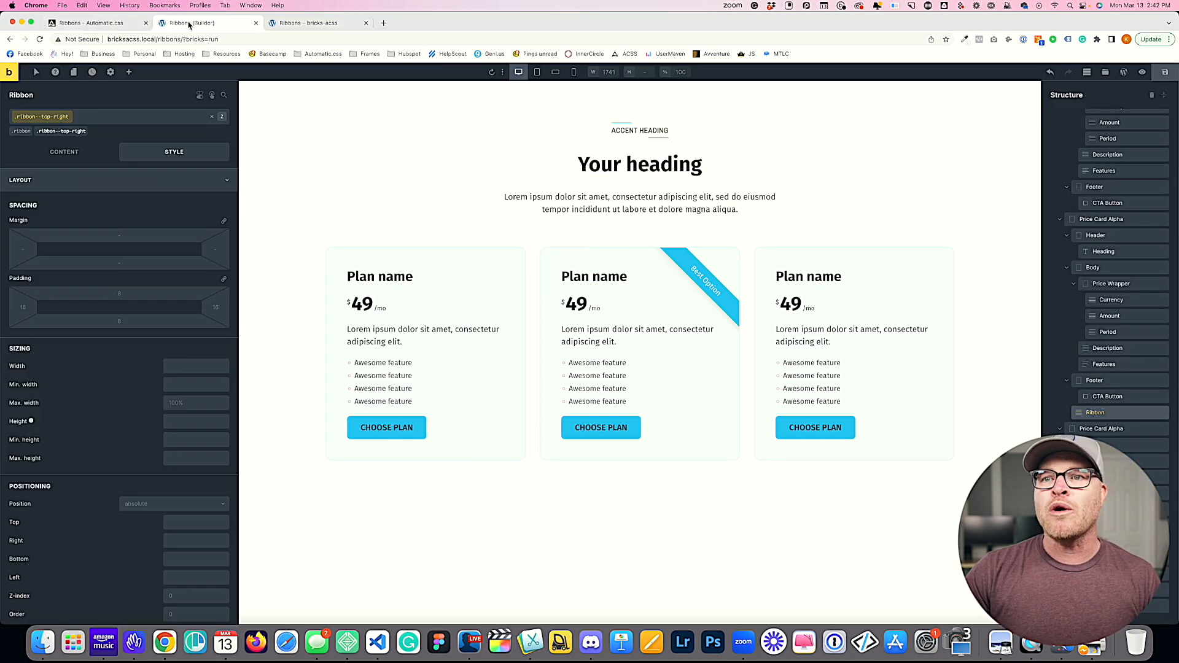
{"action": "left_click", "coordinate": [74, 180]}
{"action": "left_click", "coordinate": [21, 131]}
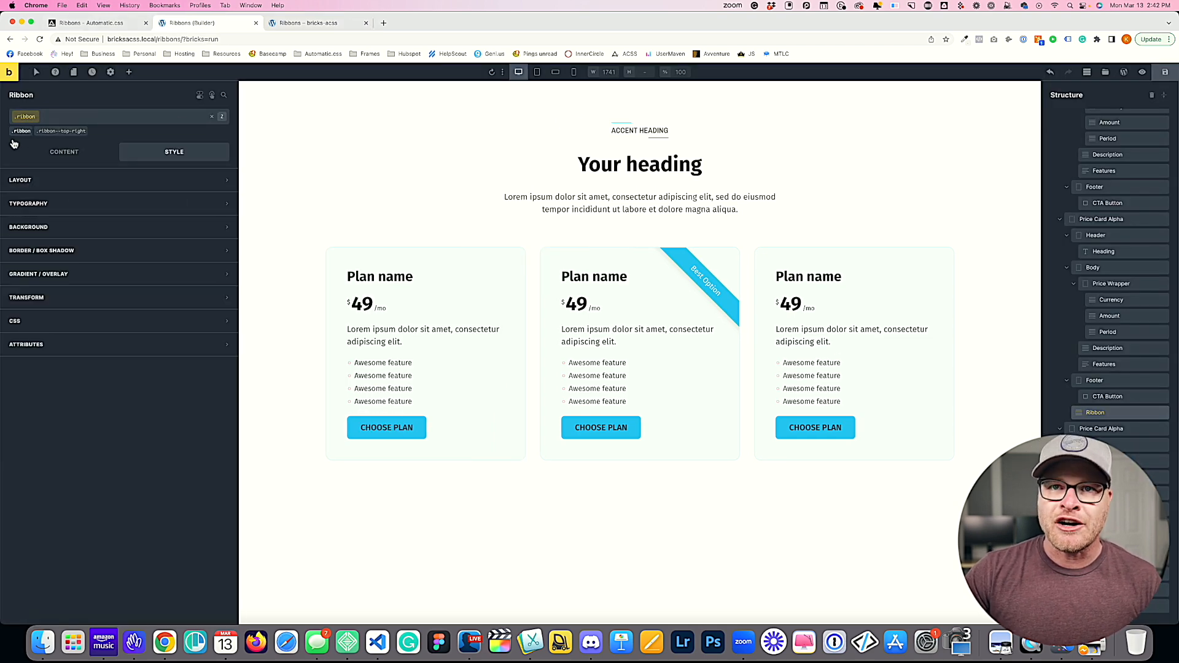
{"action": "left_click", "coordinate": [51, 226]}
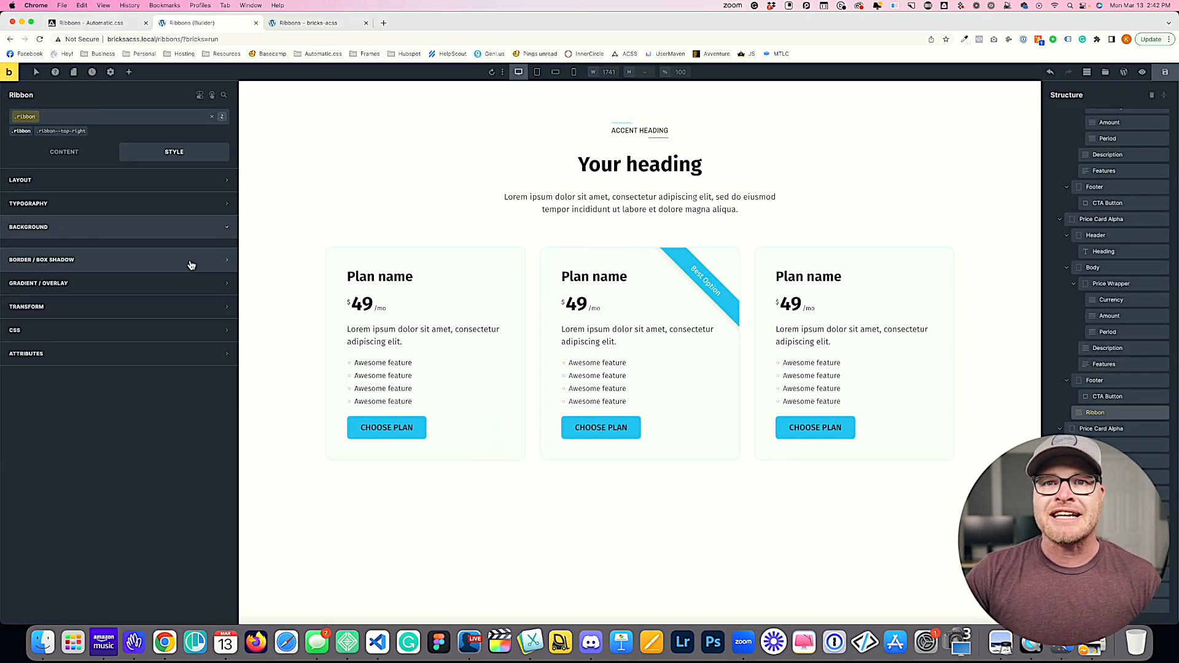
{"action": "left_click", "coordinate": [154, 234]}
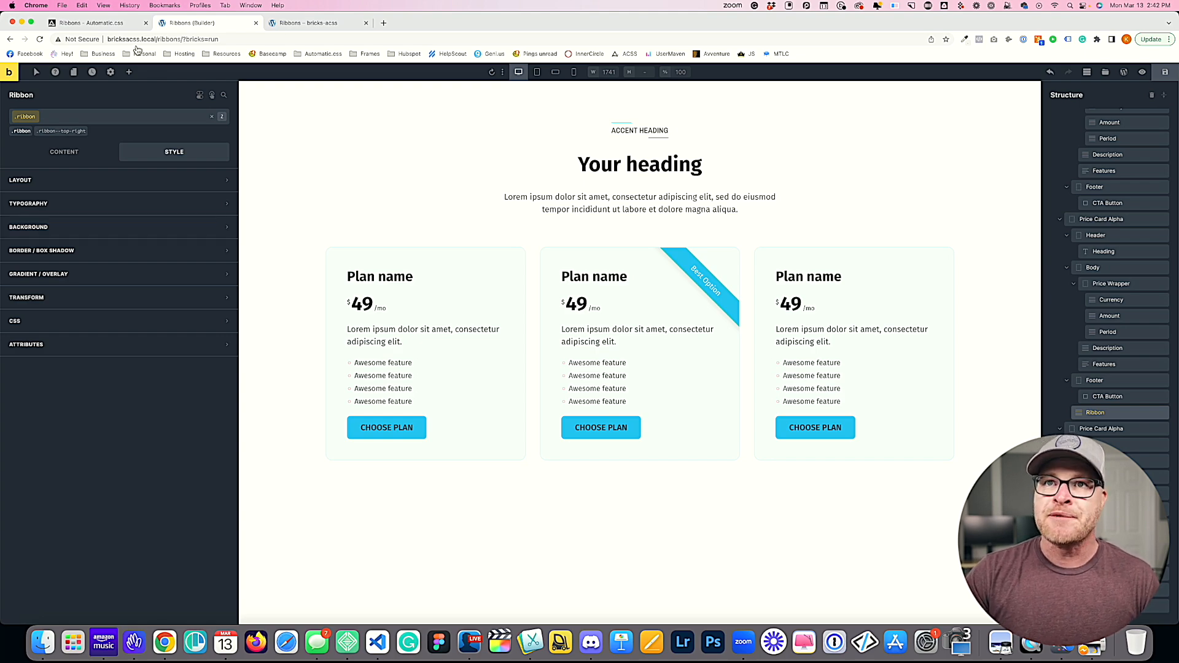
- Read the introduction and the "Adding Your First Ribbon" instructions in the Automatic.css Ribbons documentation
{"action": "left_click", "coordinate": [98, 23]}
{"action": "scroll", "coordinate": [653, 190], "scroll_direction": "up", "scroll_amount": 10}
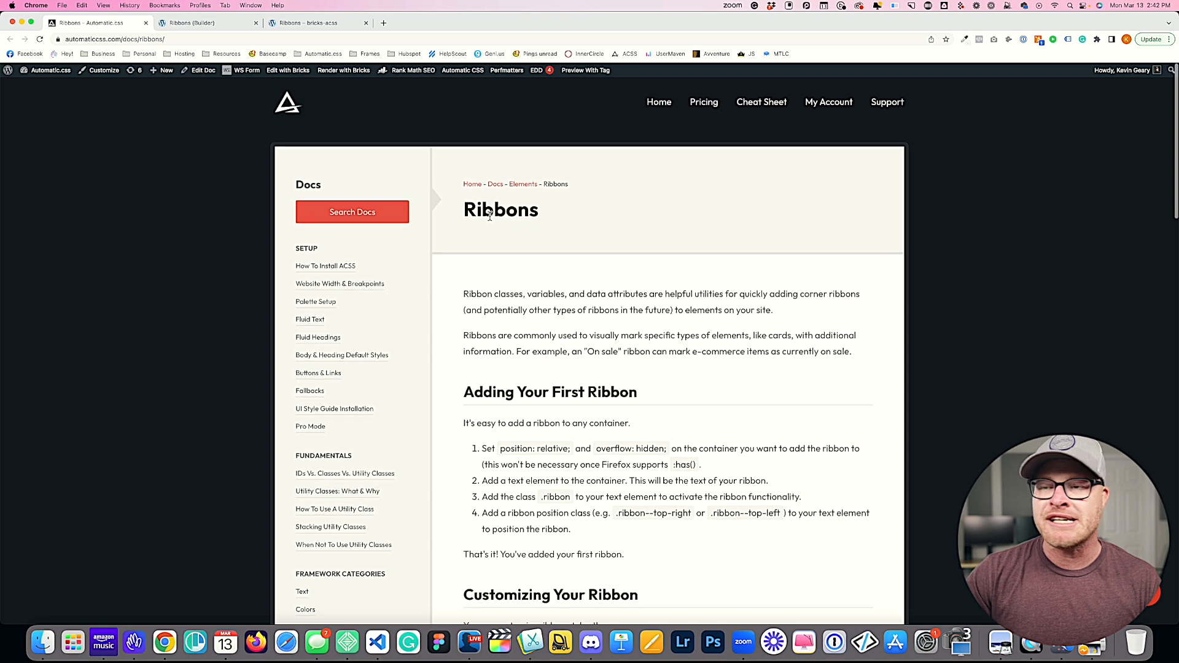
{"action": "left_click_drag", "start_coordinate": [462, 210], "coordinate": [564, 225]}
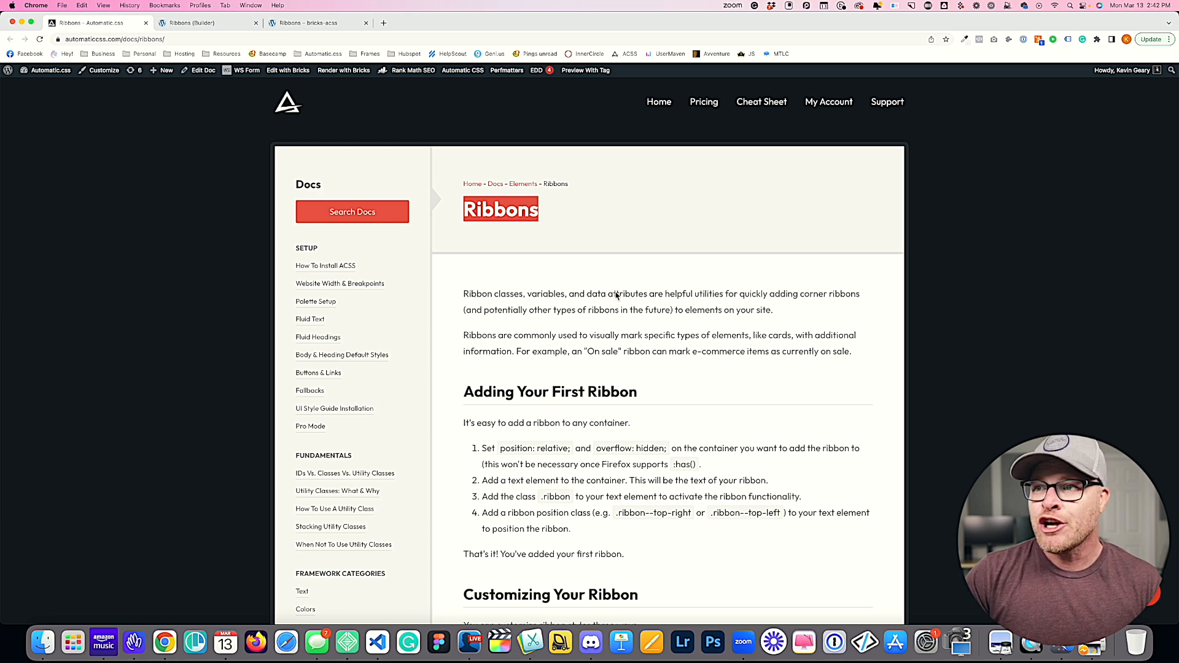
{"action": "scroll", "coordinate": [616, 296], "scroll_direction": "down", "scroll_amount": 3}
{"action": "scroll", "coordinate": [612, 293], "scroll_direction": "down", "scroll_amount": 1}
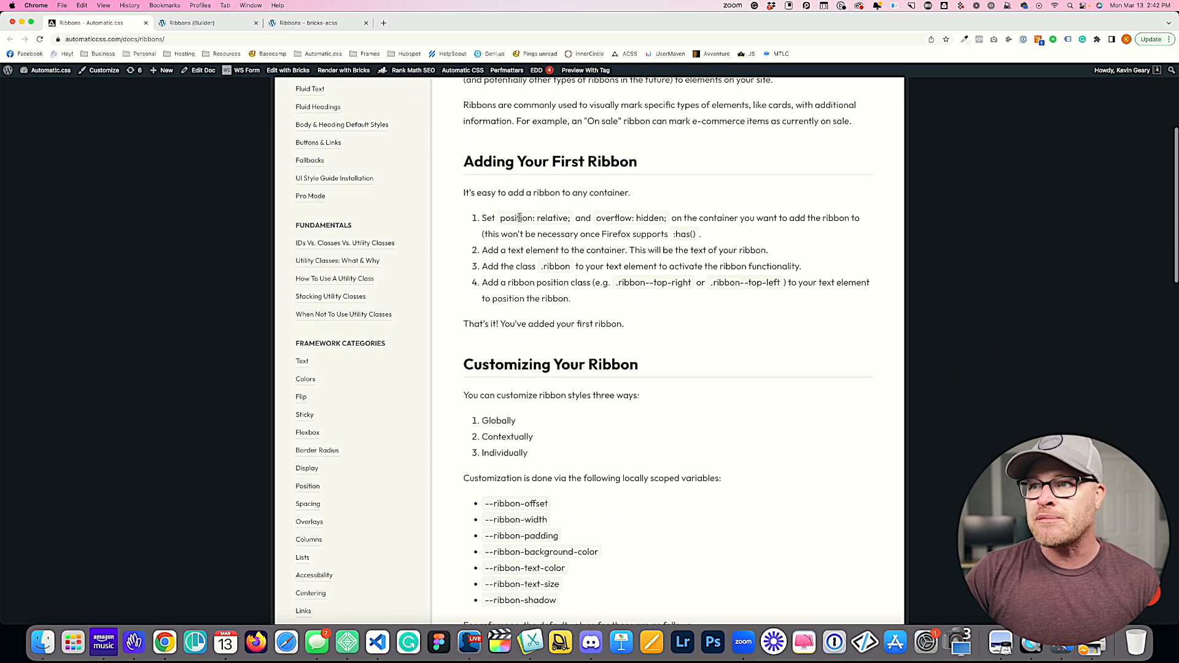
{"action": "left_click_drag", "start_coordinate": [463, 158], "coordinate": [629, 300]}
{"action": "left_click", "coordinate": [634, 306]}
- Examine the "Customizing Your Ribbon" section, covering the customization methods and the list of locally scoped variables
{"action": "scroll", "coordinate": [634, 306], "scroll_direction": "down", "scroll_amount": 3}
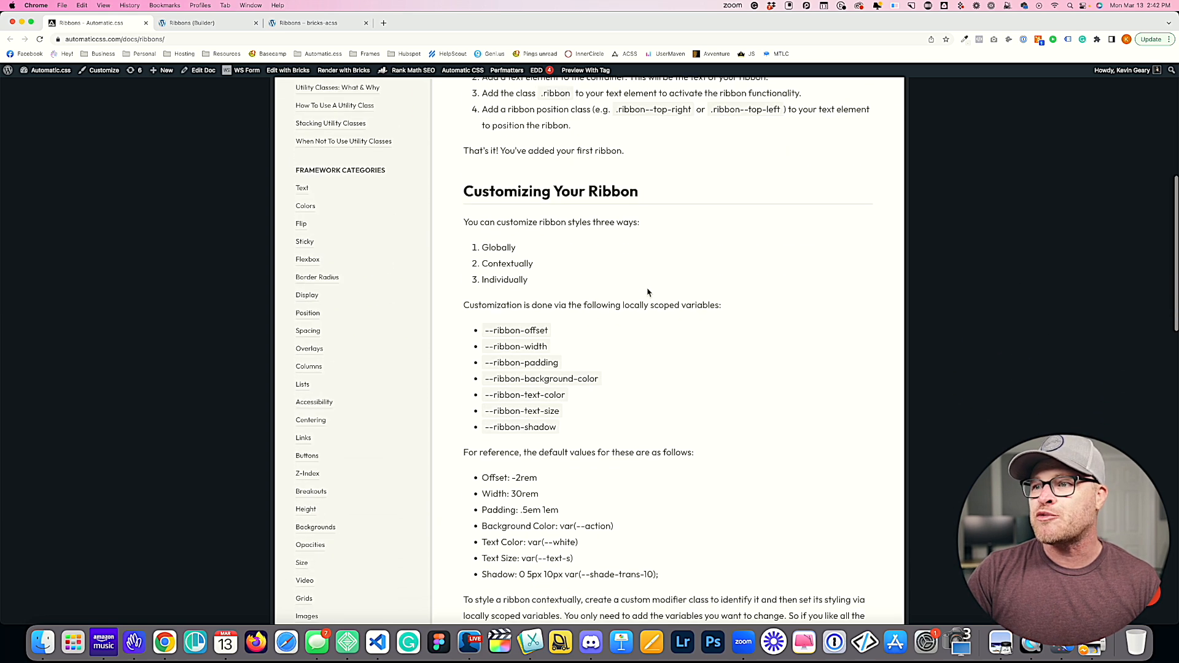
{"action": "left_click_drag", "start_coordinate": [462, 189], "coordinate": [597, 414]}
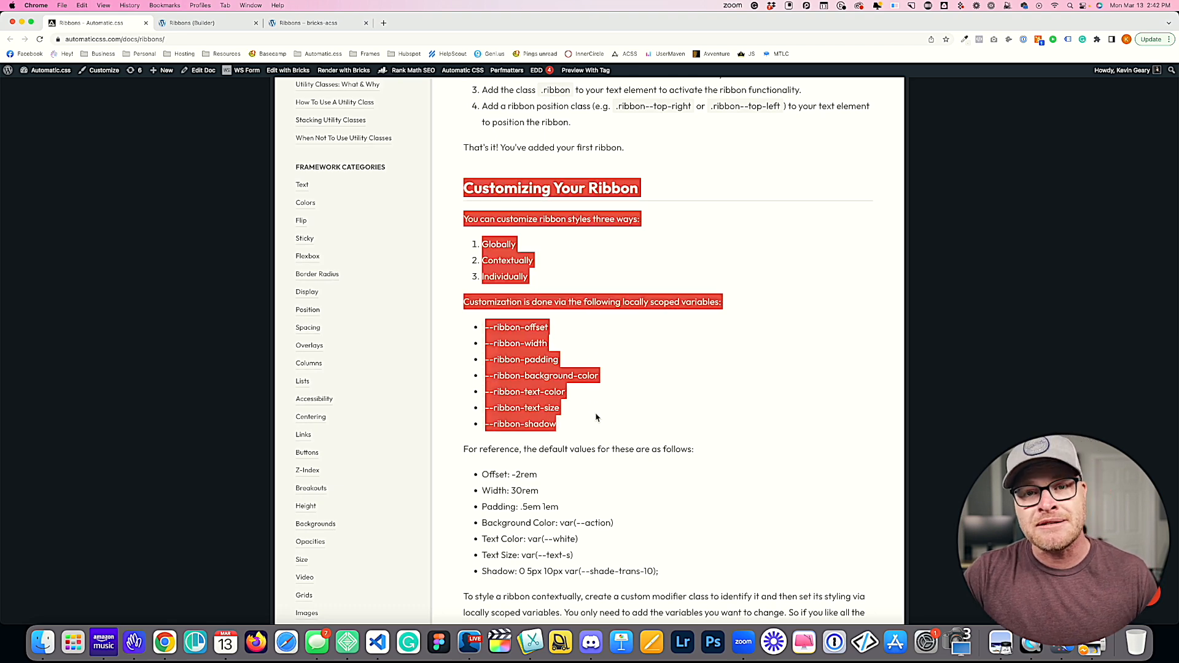
{"action": "left_click", "coordinate": [669, 368]}
{"action": "scroll", "coordinate": [638, 361], "scroll_direction": "down", "scroll_amount": 1}
{"action": "left_click_drag", "start_coordinate": [566, 348], "coordinate": [484, 251]}
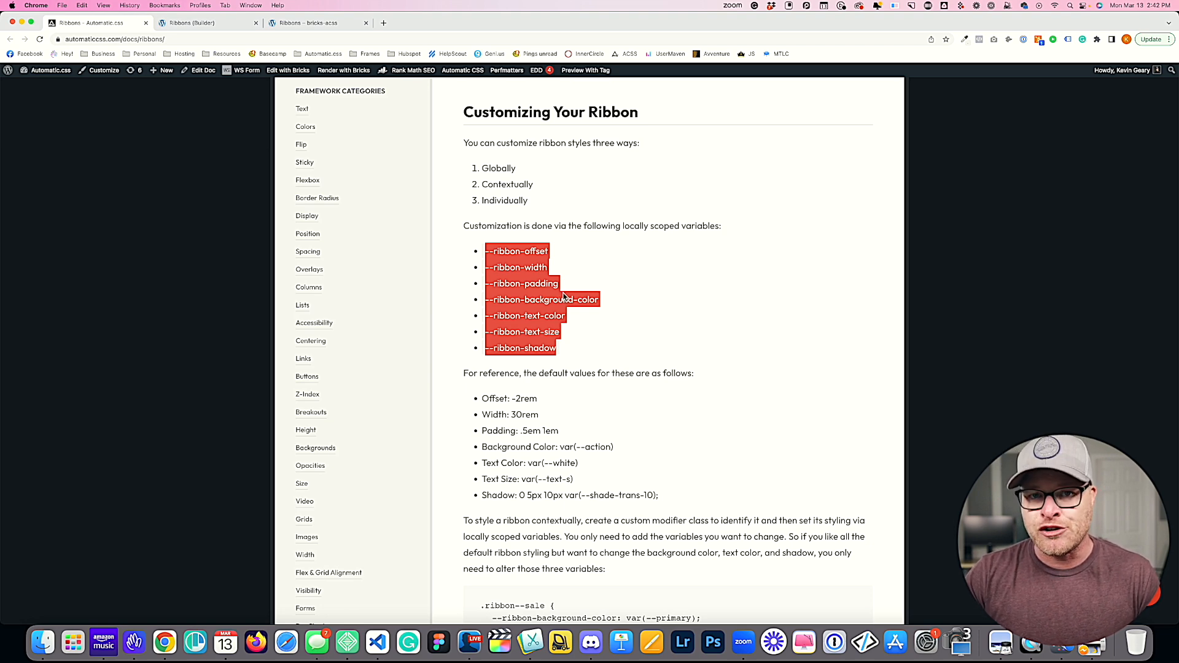
{"action": "left_click", "coordinate": [682, 324]}
{"action": "scroll", "coordinate": [682, 324], "scroll_direction": "down", "scroll_amount": 1}
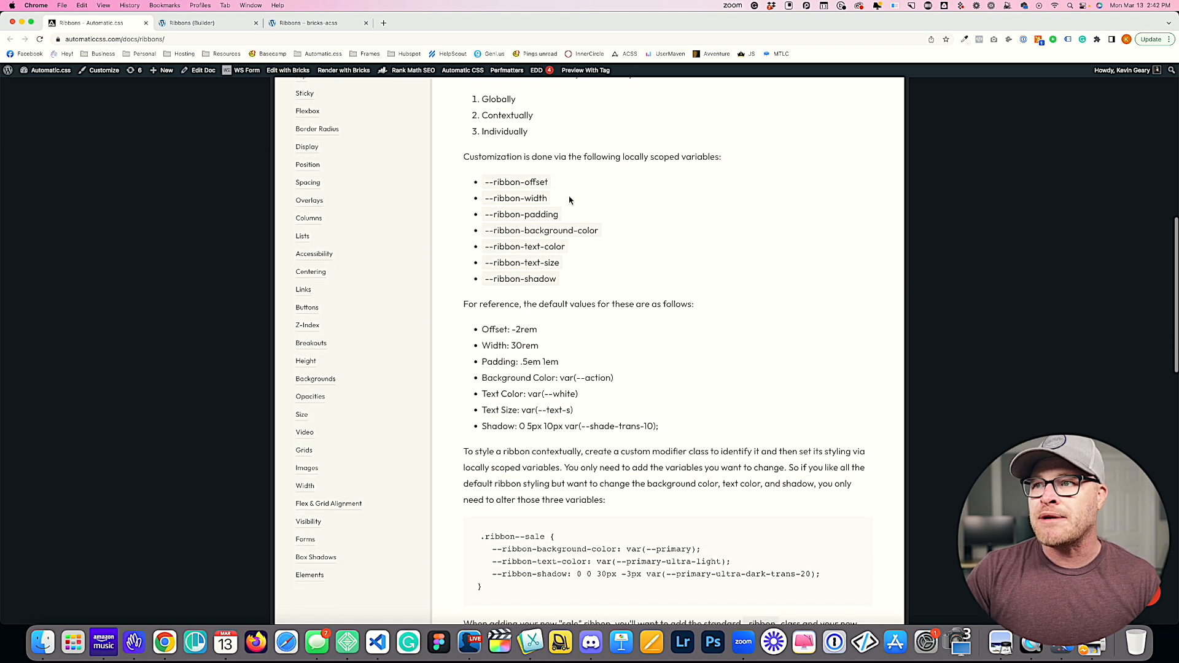
- Go through each ribbon variable, from --ribbon-offset to --ribbon-shadow, to see which properties can be customized
{"action": "left_click_drag", "start_coordinate": [482, 183], "coordinate": [549, 187]}
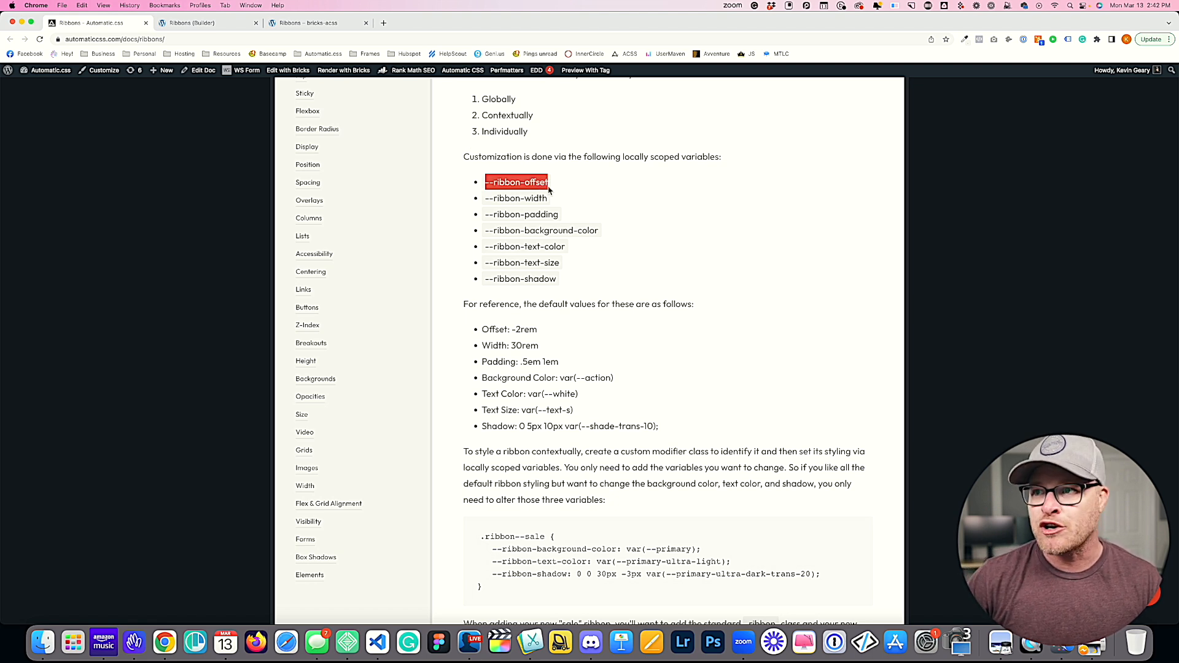
{"action": "left_click_drag", "start_coordinate": [548, 198], "coordinate": [479, 201]}
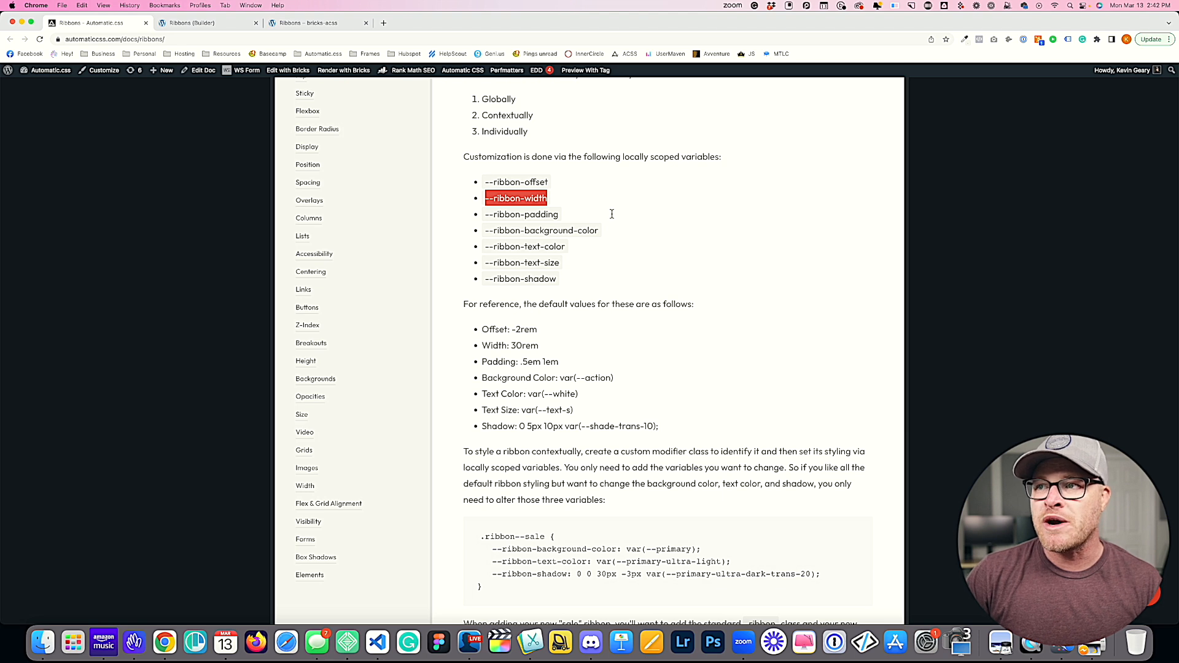
{"action": "left_click_drag", "start_coordinate": [612, 214], "coordinate": [467, 233]}
{"action": "left_click_drag", "start_coordinate": [625, 228], "coordinate": [460, 227]}
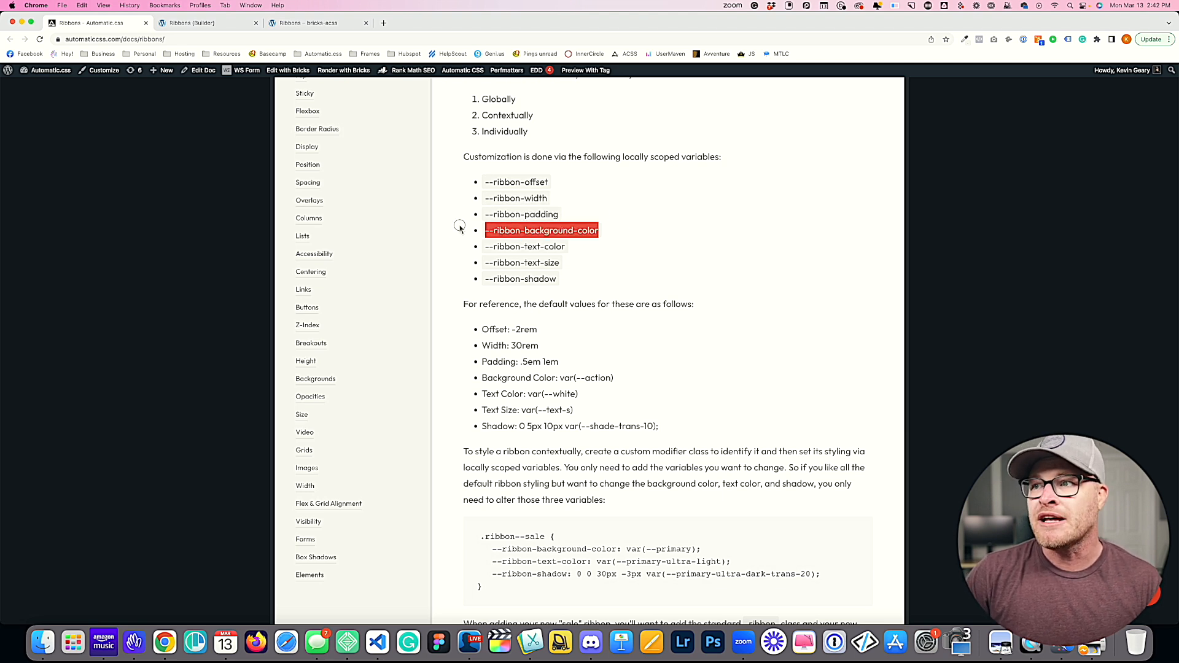
{"action": "left_click_drag", "start_coordinate": [613, 247], "coordinate": [382, 251]}
{"action": "left_click_drag", "start_coordinate": [594, 266], "coordinate": [478, 267]}
{"action": "left_click_drag", "start_coordinate": [621, 287], "coordinate": [478, 283]}
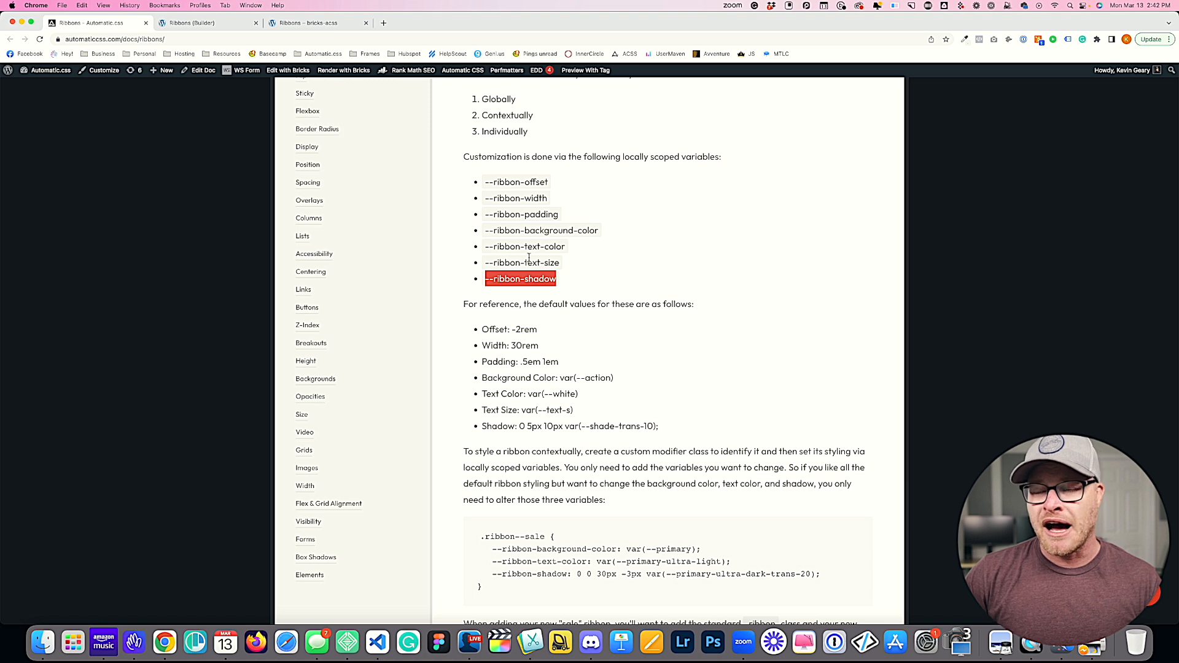
{"action": "left_click", "coordinate": [593, 250]}
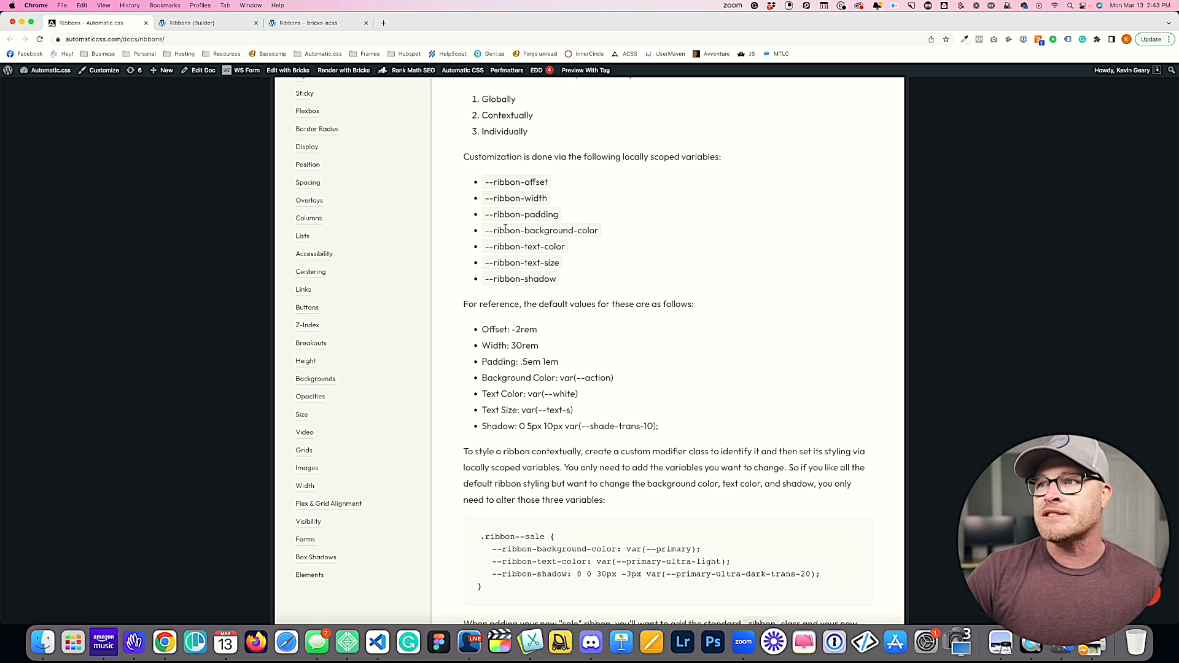
{"action": "left_click_drag", "start_coordinate": [549, 182], "coordinate": [484, 181]}
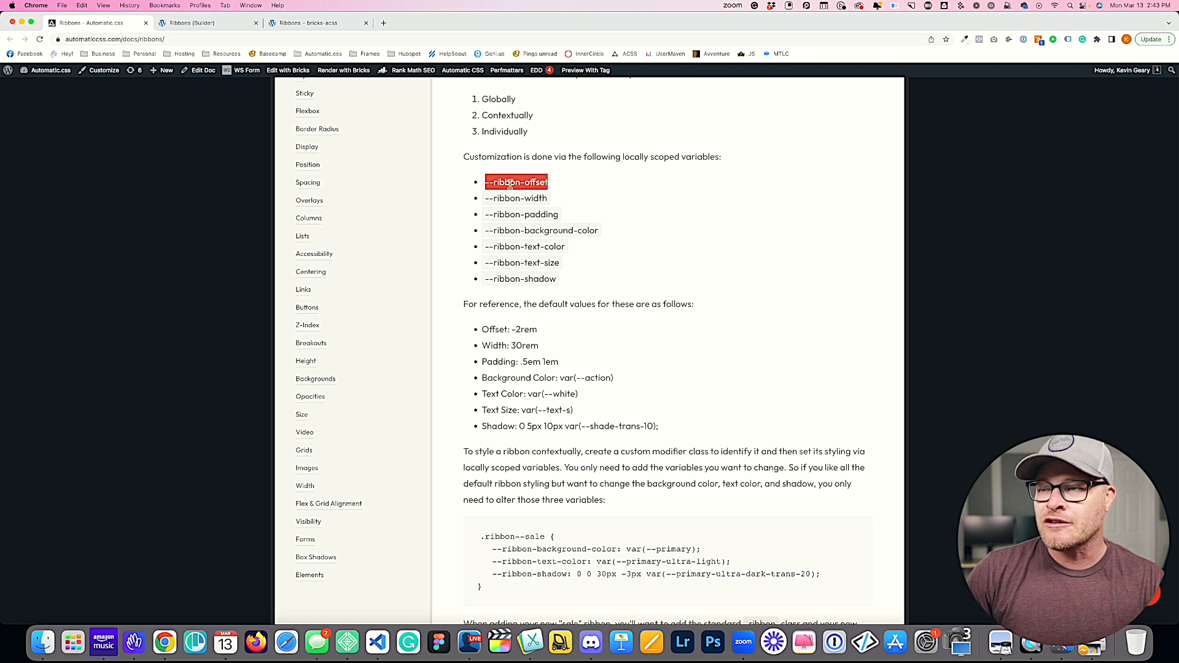
{"action": "left_click", "coordinate": [532, 318]}
- Review the default values of the ribbon variables, especially the offset, and compare them with the front-end preview
{"action": "scroll", "coordinate": [496, 310], "scroll_direction": "down", "scroll_amount": 2}
{"action": "left_click_drag", "start_coordinate": [462, 269], "coordinate": [658, 392]}
{"action": "left_click", "coordinate": [550, 326]}
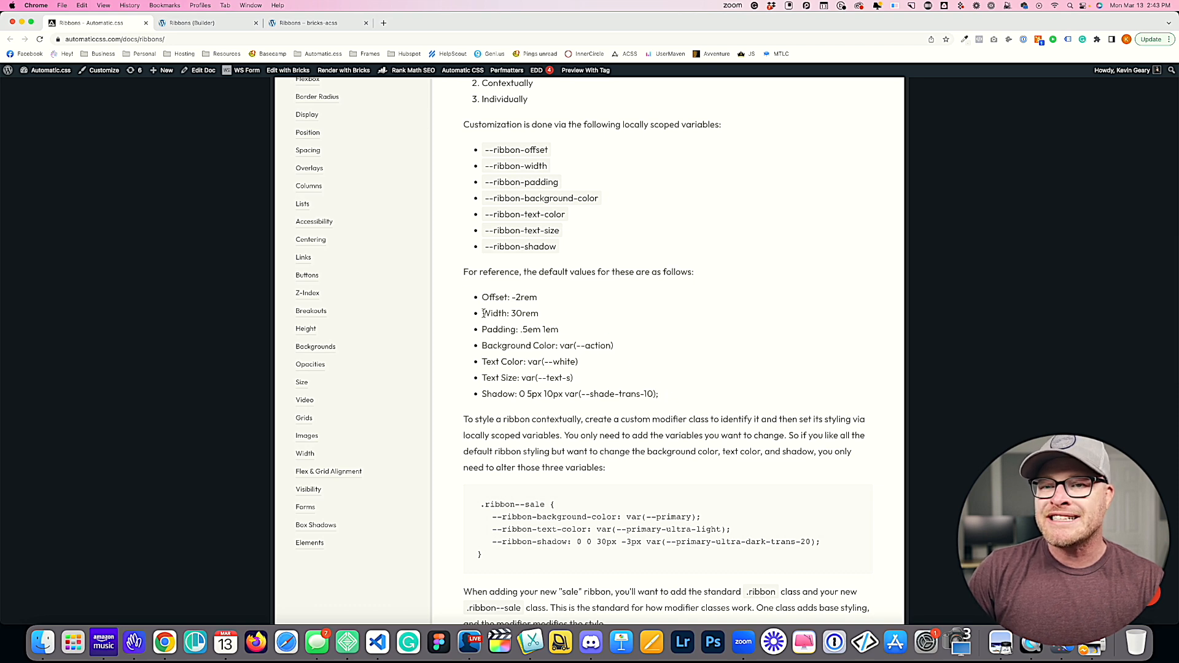
{"action": "left_click_drag", "start_coordinate": [511, 297], "coordinate": [542, 298]}
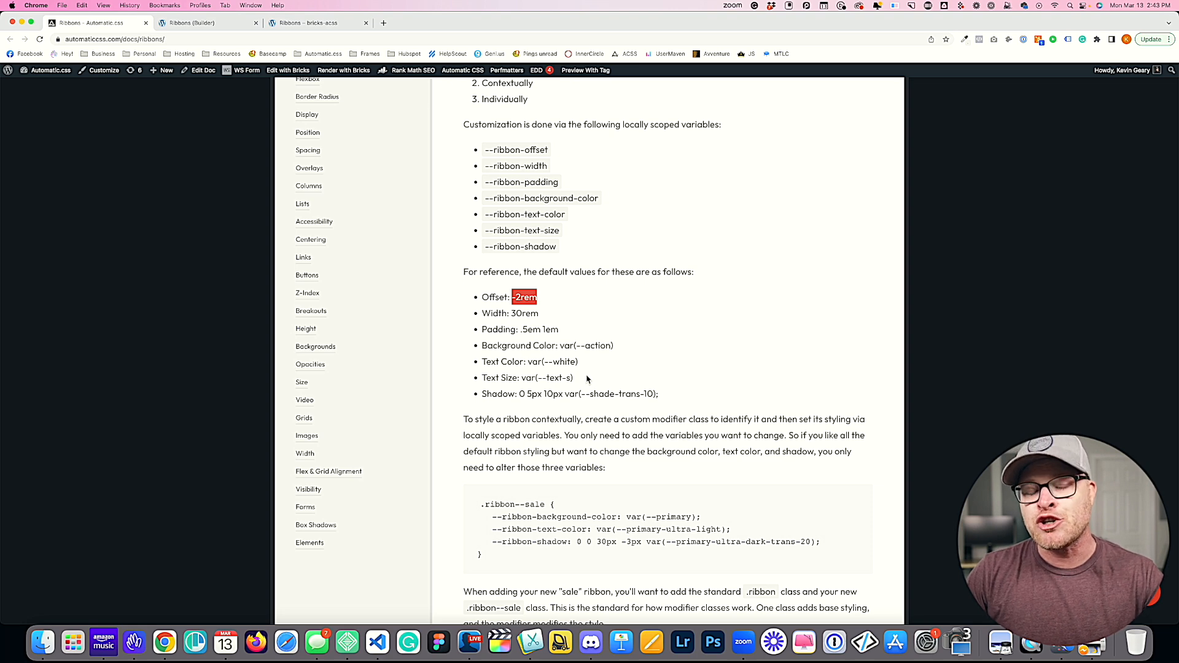
{"action": "left_click", "coordinate": [314, 23]}
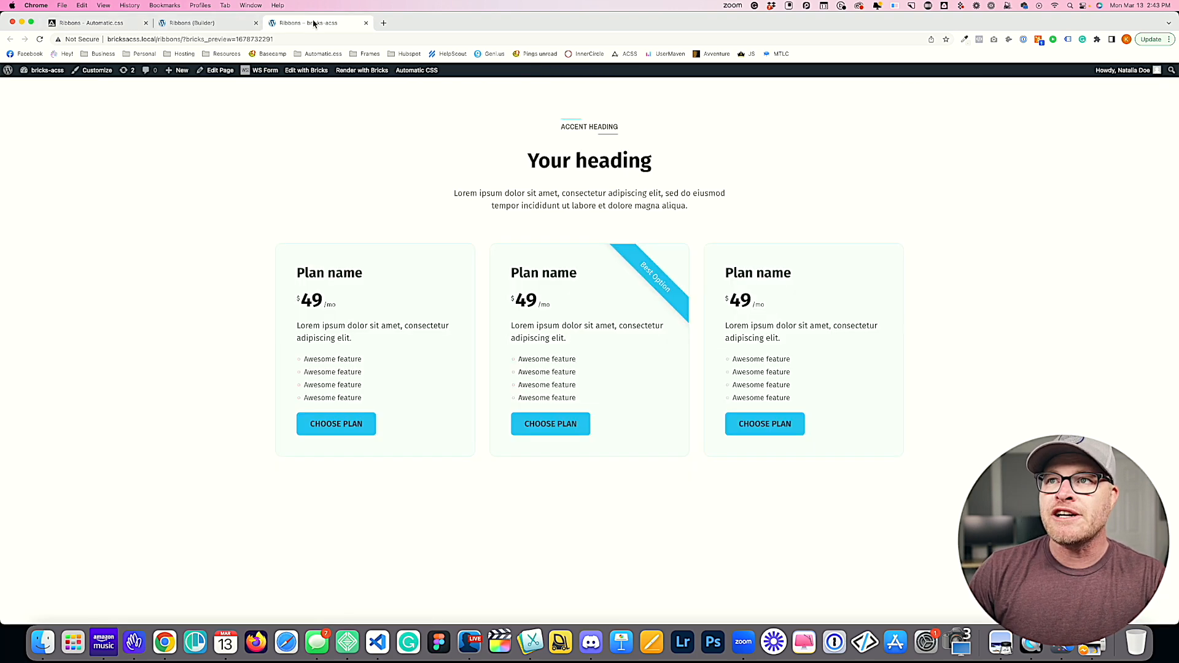
- In the builder, start an empty root rule in the ribbon class's custom CSS
{"action": "left_click", "coordinate": [190, 23]}
{"action": "mouse_move", "coordinate": [27, 117]}
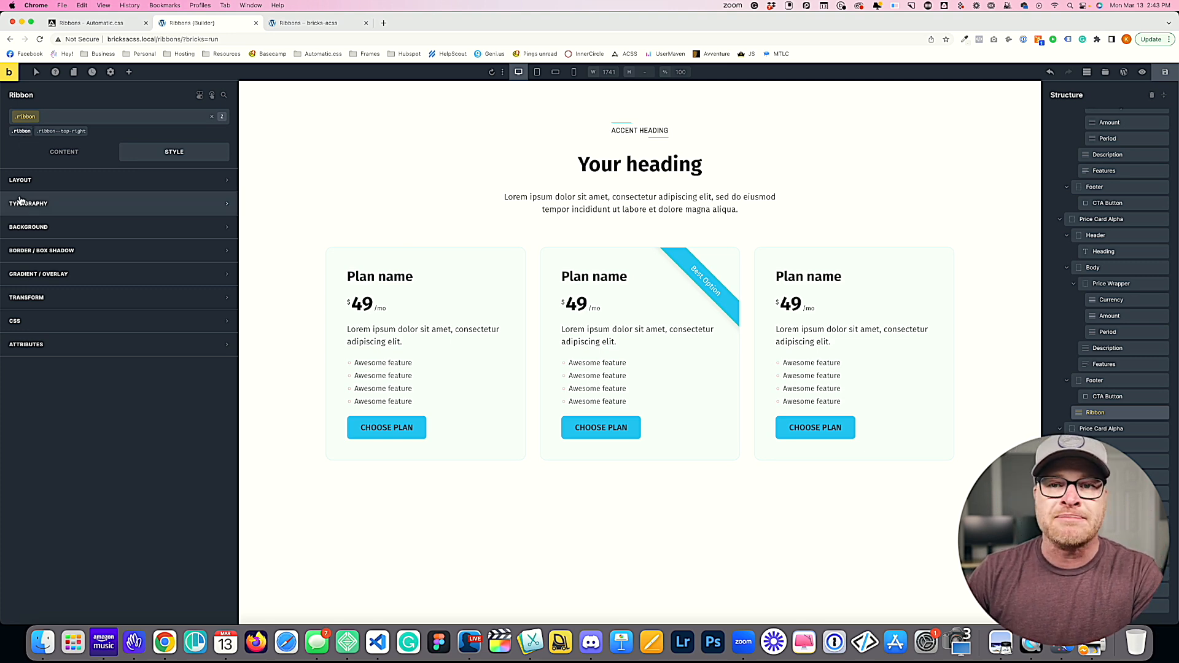
{"action": "left_click", "coordinate": [94, 322]}
{"action": "left_click", "coordinate": [165, 510]}
{"action": "type", "text": "root {"}
{"action": "key", "text": "Return"}
- Try .ribbon as the selector of the custom CSS rule, then put root back
{"action": "double_click", "coordinate": [42, 434]}
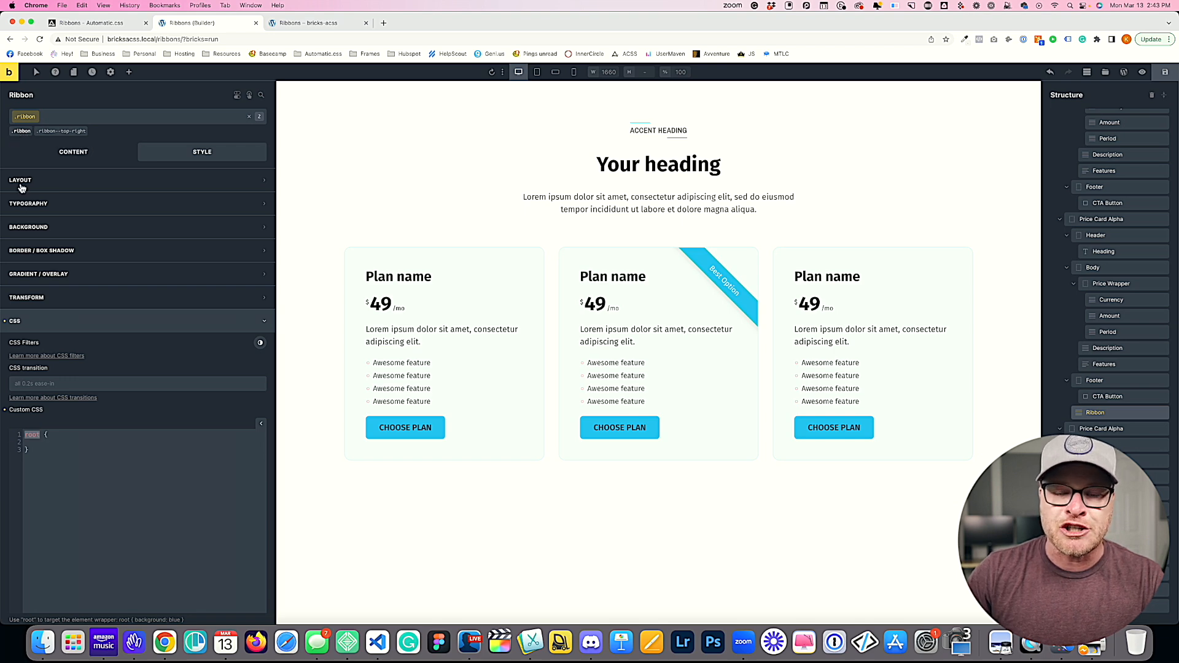
{"action": "type", "text": ".ribbon"}
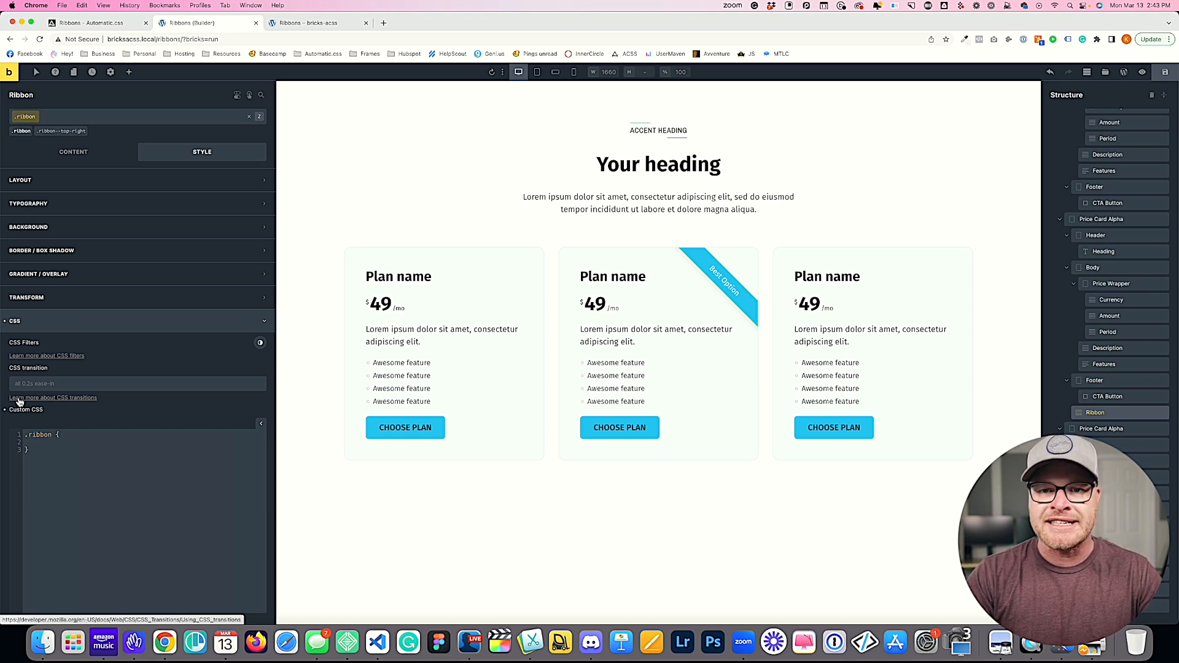
{"action": "left_click_drag", "start_coordinate": [51, 435], "coordinate": [1, 430]}
{"action": "type", "text": "root"}
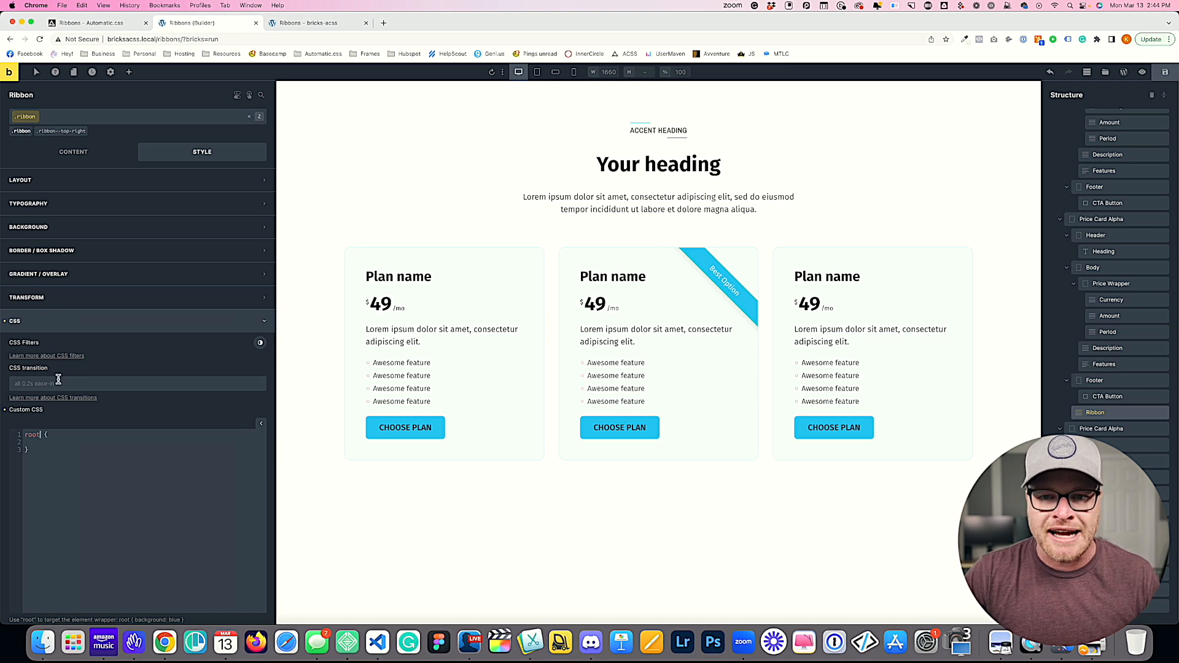
- Add the --ribbon-offset variable to the root rule, trying -2rem before setting it to -1rem
{"action": "left_click", "coordinate": [102, 442]}
{"action": "type", "text": "--ribbon-offset"}
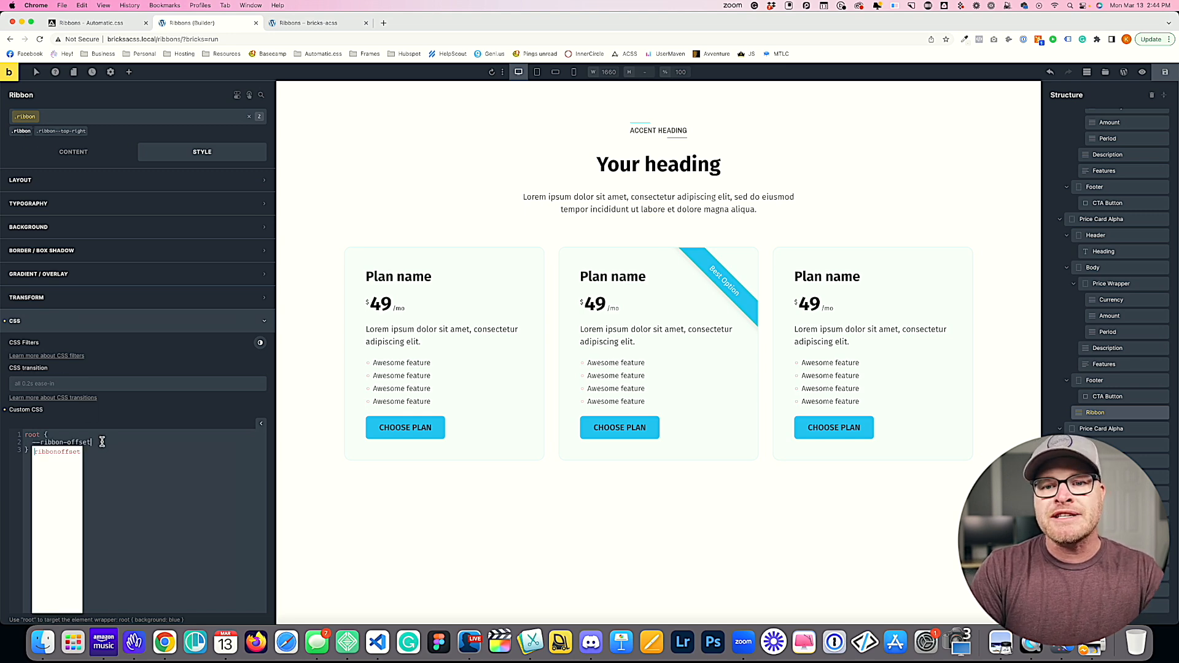
{"action": "type", "text": ":"}
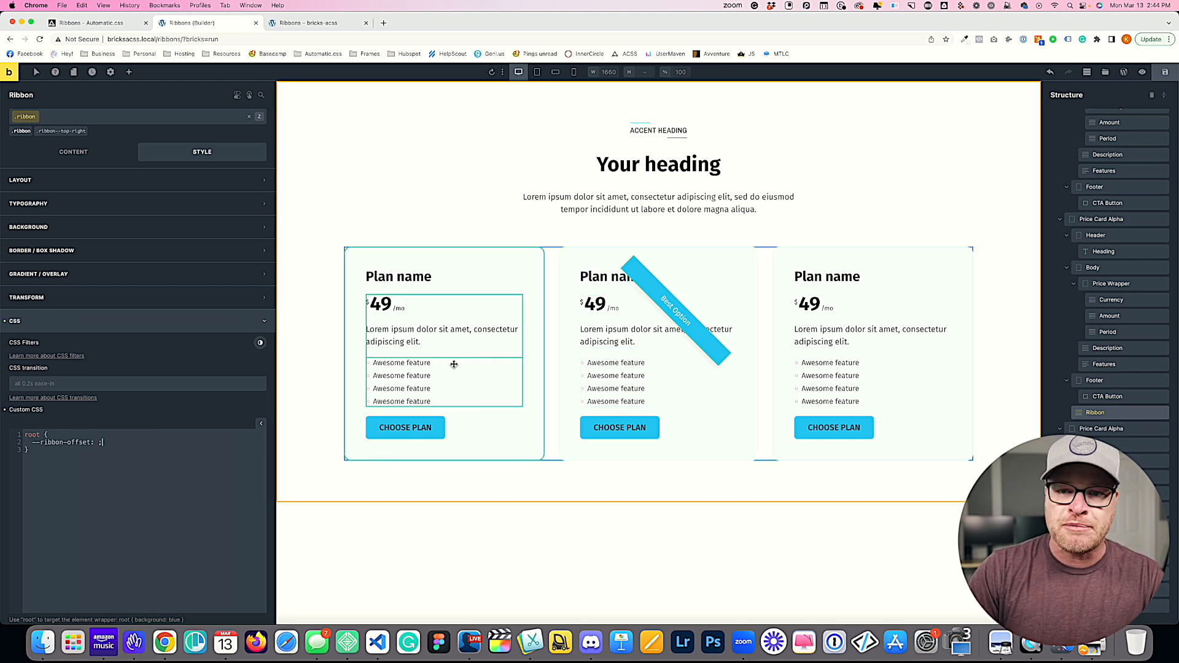
{"action": "type", "text": "-2rem"}
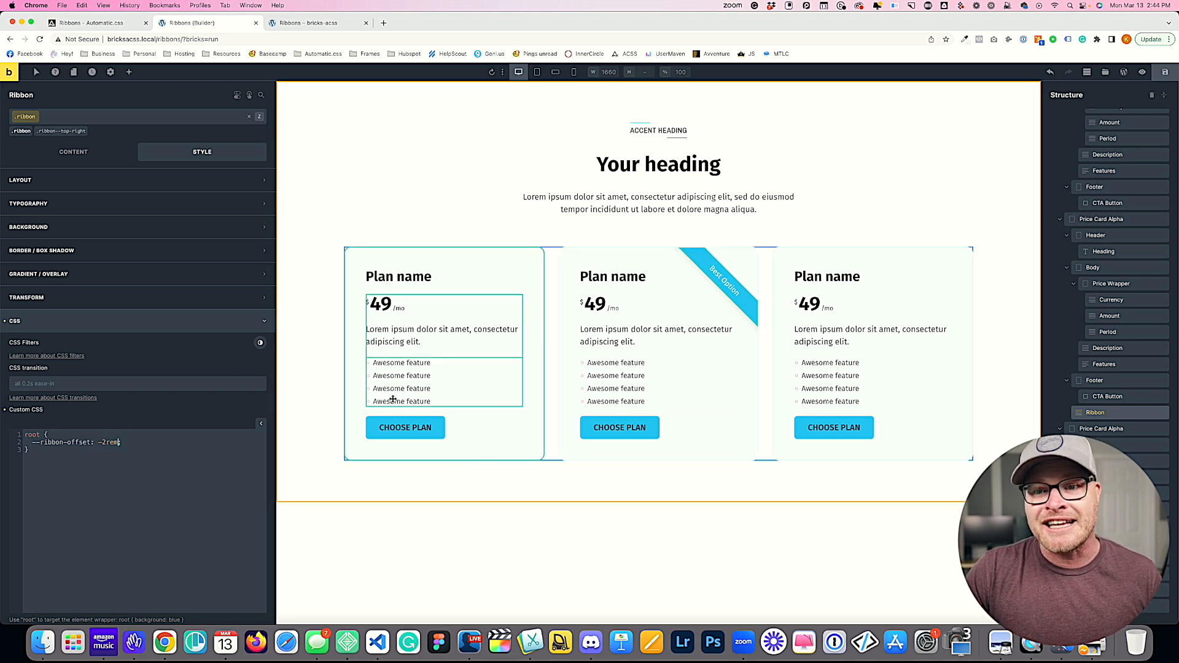
{"action": "key", "text": "BackSpace"}
{"action": "type", "text": "1"}
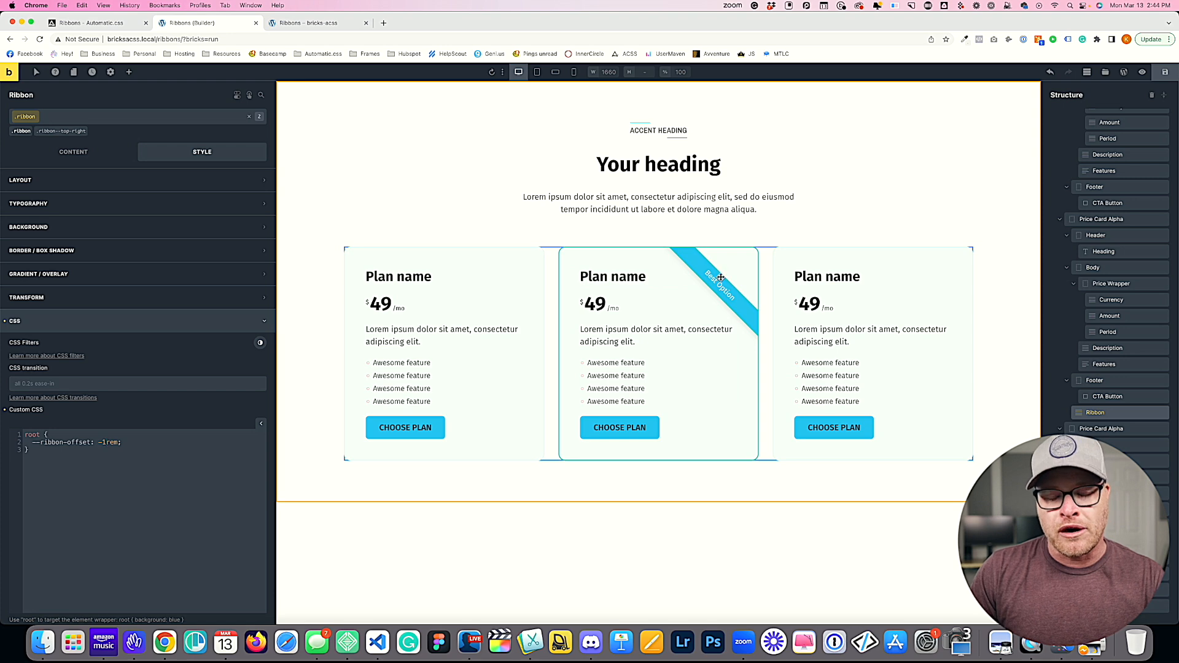
- Try 0 and -3rem as the value of the --ribbon-offset variable in the ribbon's custom CSS
{"action": "key", "text": "BackSpace"}
{"action": "key", "text": "BackSpace"}
{"action": "key", "text": "BackSpace"}
{"action": "key", "text": "BackSpace"}
{"action": "key", "text": "BackSpace"}
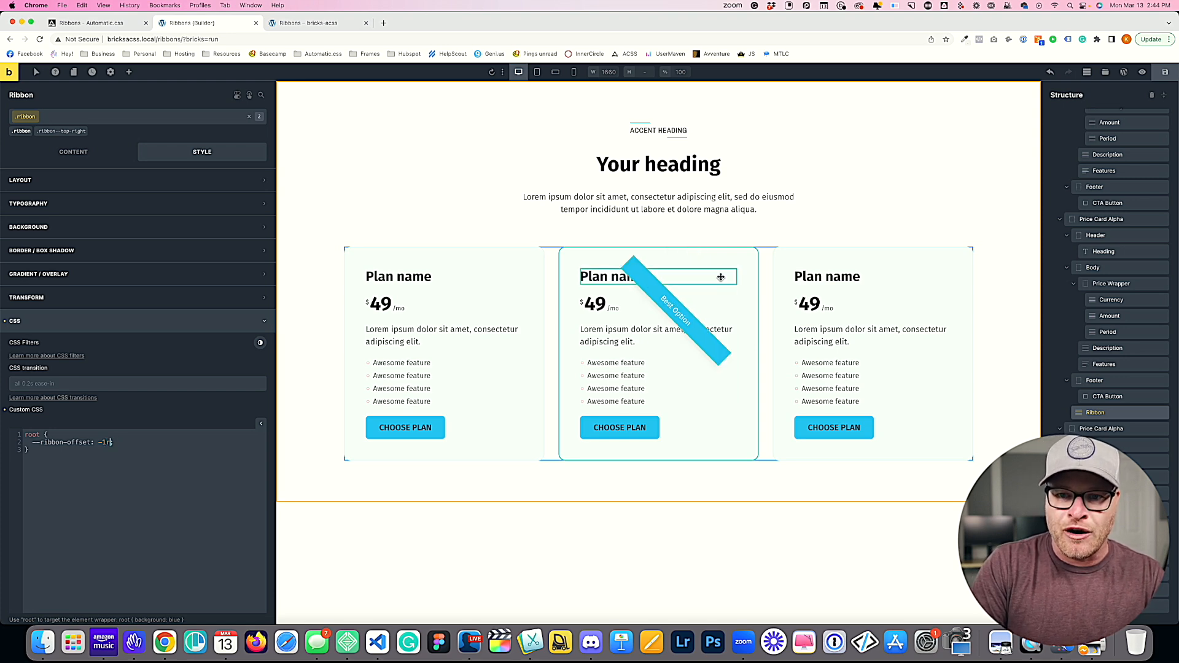
{"action": "type", "text": "0;"}
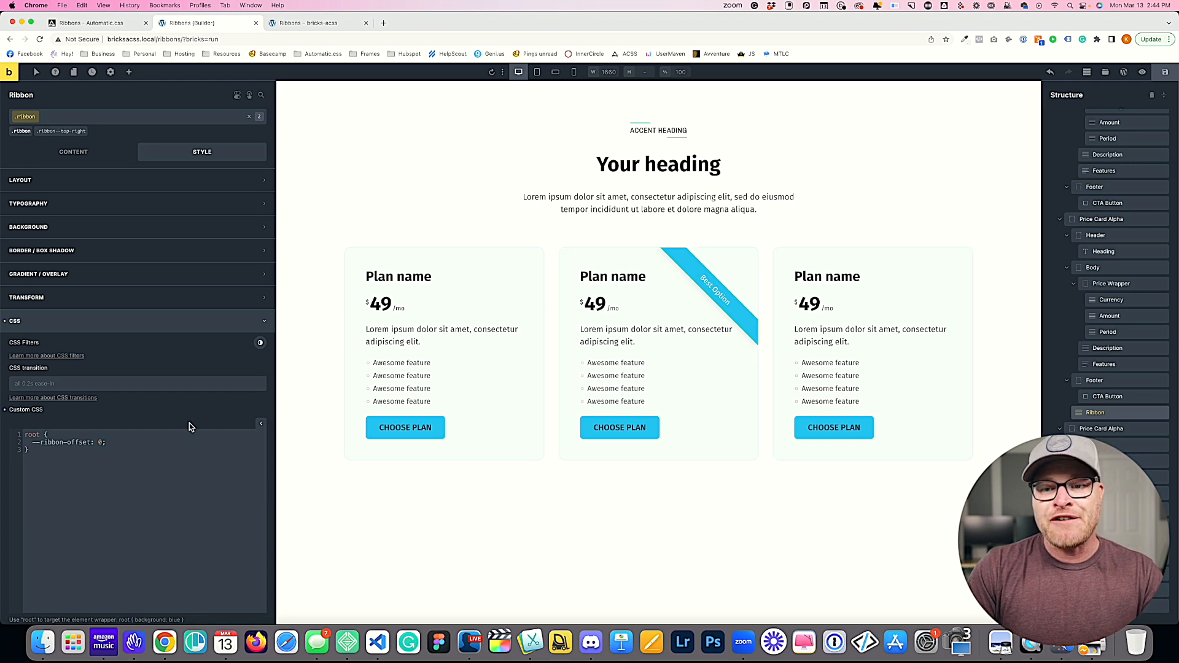
{"action": "key", "text": "BackSpace"}
{"action": "type", "text": "-3rem"}
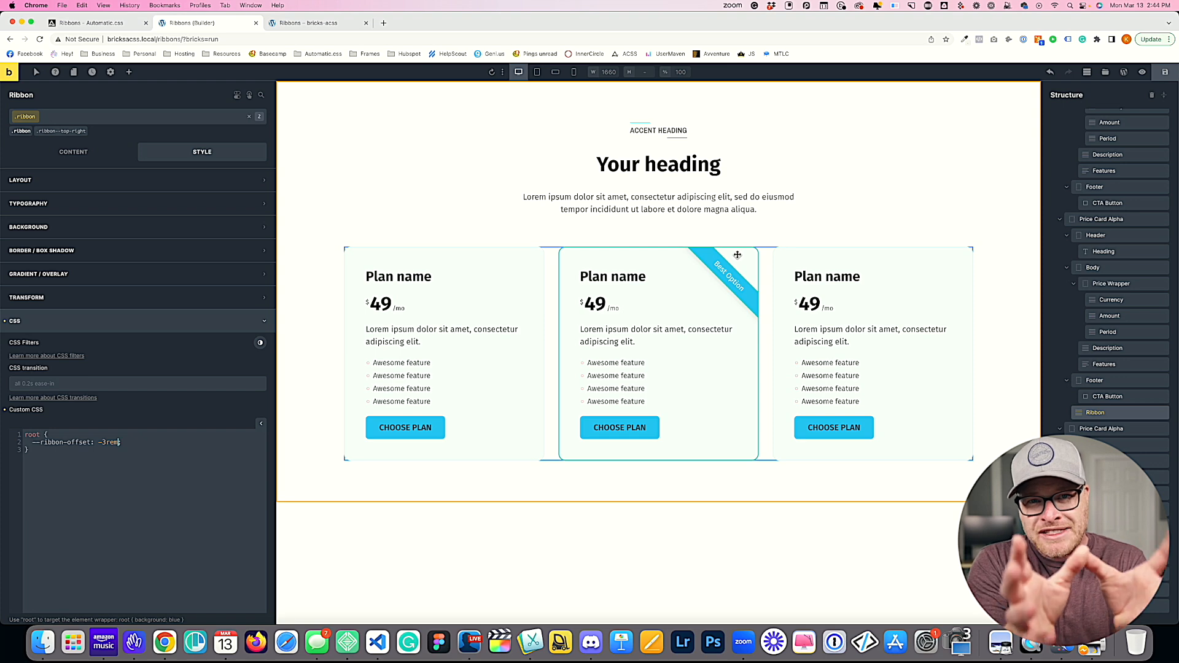
{"action": "type", "text": ";"}
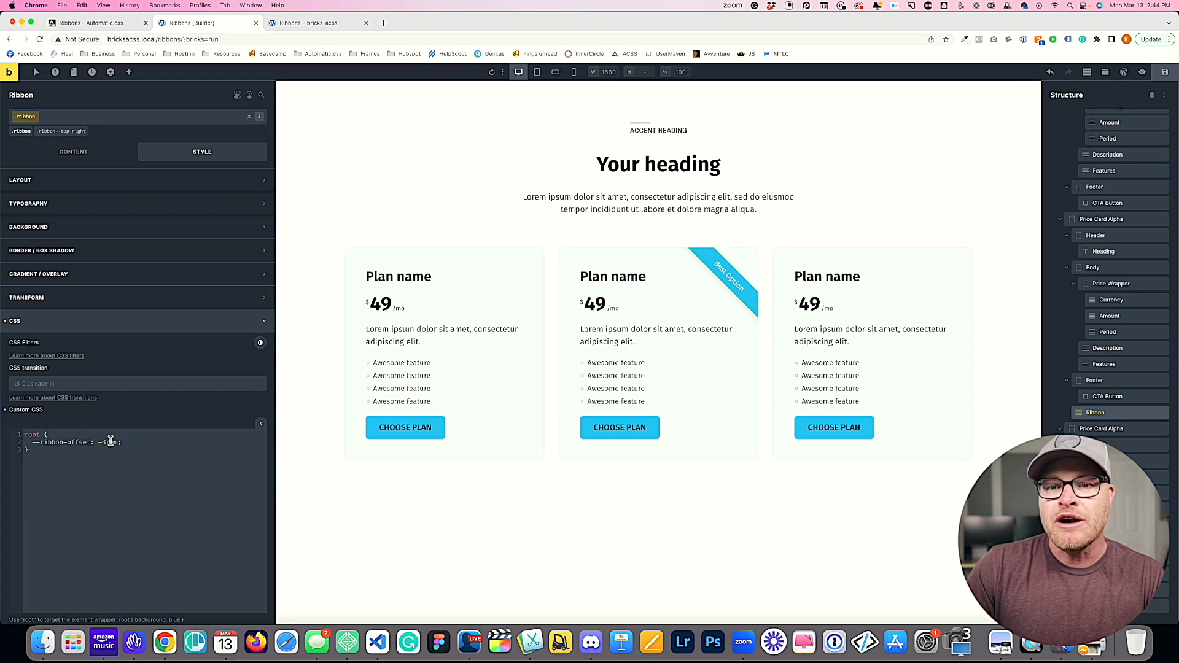
- Set --ribbon-offset back to -1rem, then make it a positive 1rem
{"action": "left_click_drag", "start_coordinate": [106, 442], "coordinate": [102, 442]}
{"action": "key", "text": "BackSpace"}
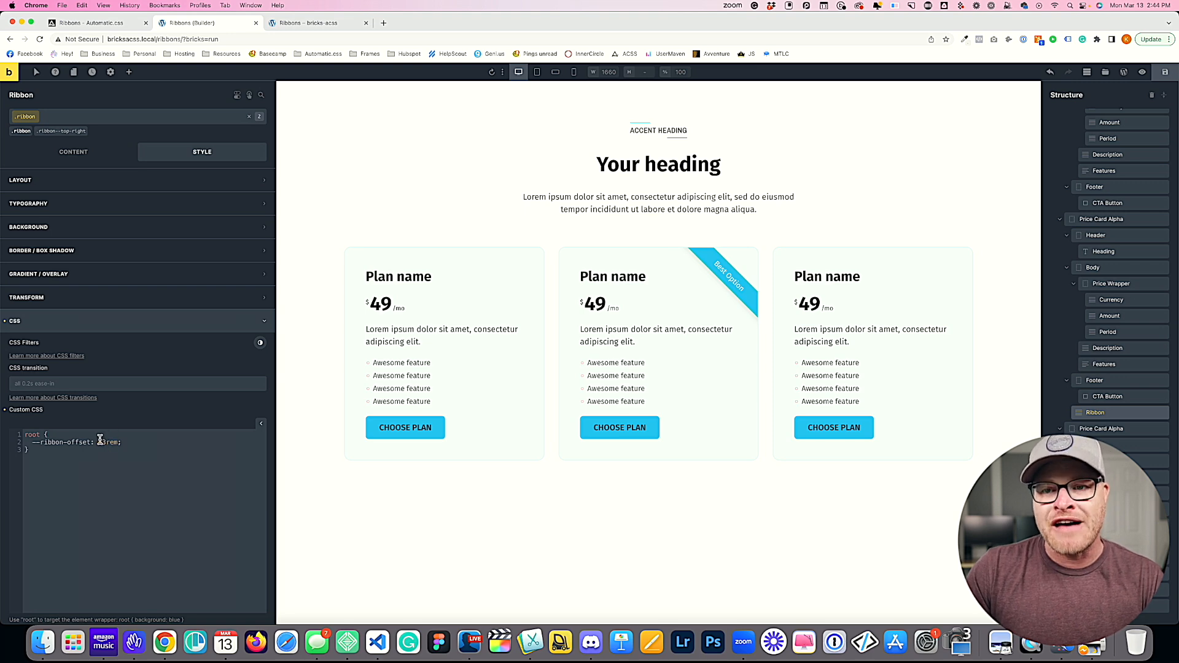
{"action": "type", "text": "2"}
{"action": "key", "text": "BackSpace"}
{"action": "type", "text": "1"}
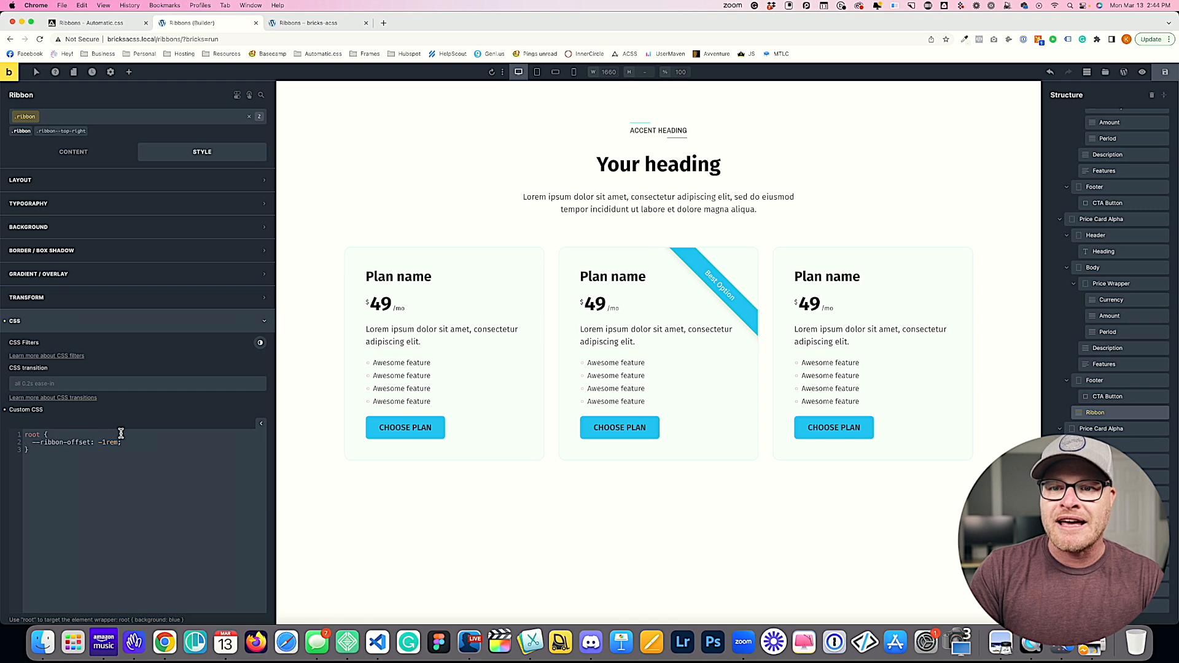
{"action": "key", "text": "BackSpace"}
{"action": "key", "text": "BackSpace"}
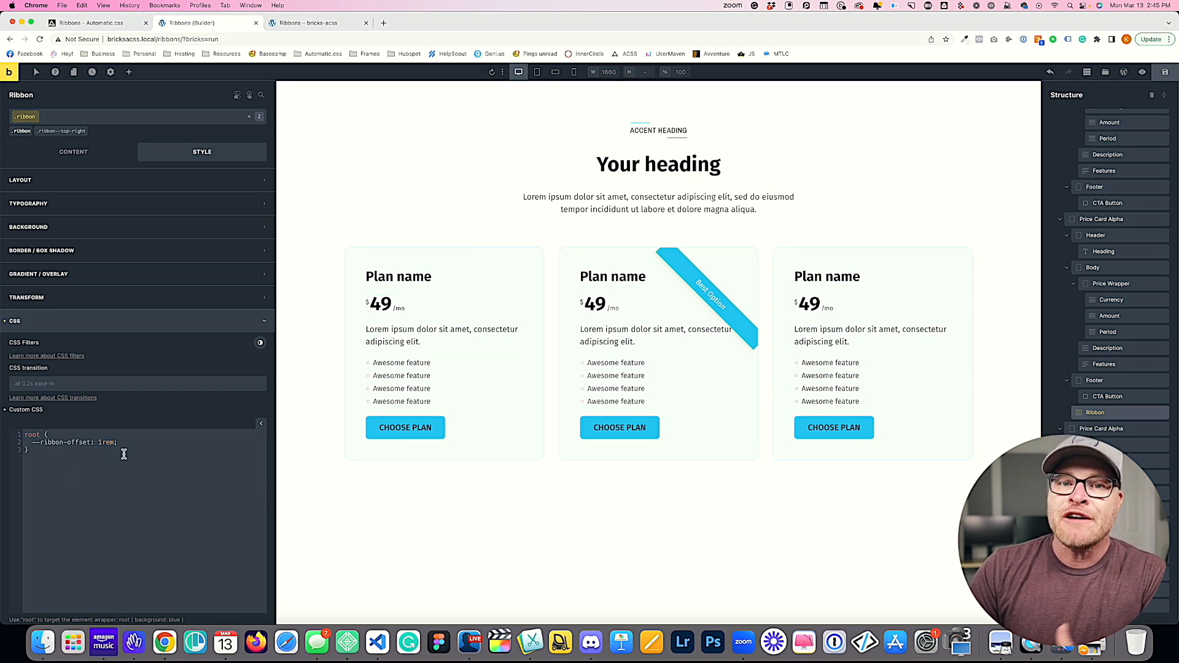
- Add a --ribbon-width variable to the root rule, look up its default in the documentation, and set it to 35rem
{"action": "type", "text": ";"}
{"action": "key", "text": "Return"}
{"action": "type", "text": "--ribbon-width:"}
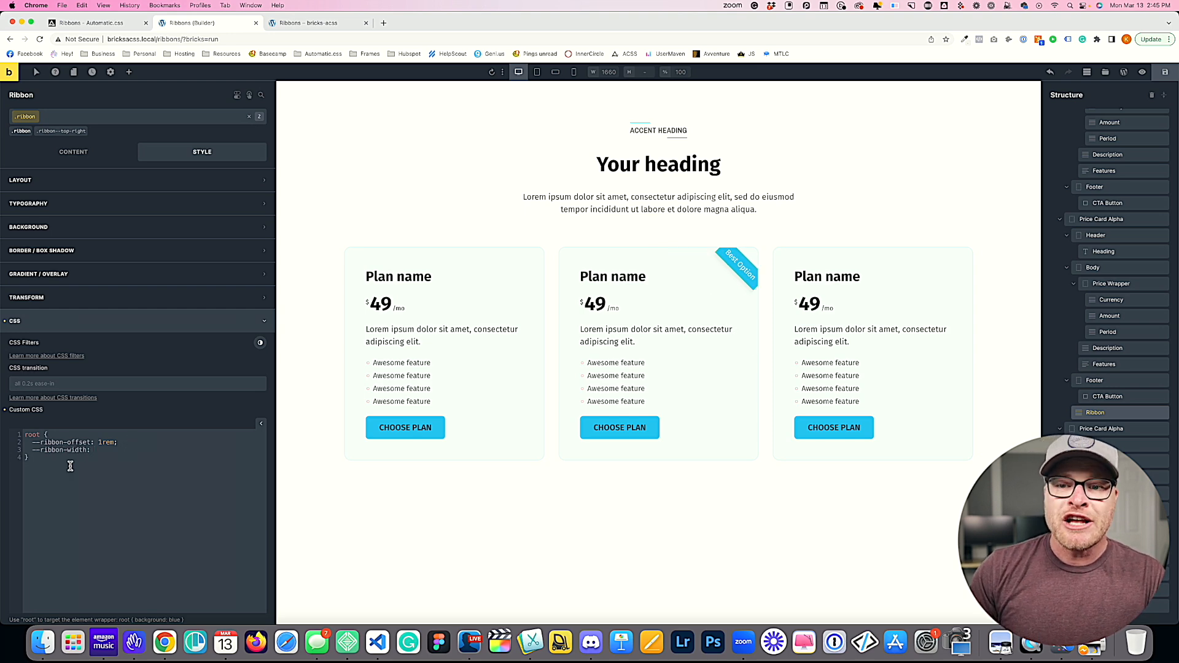
{"action": "left_click_drag", "start_coordinate": [87, 450], "coordinate": [67, 454]}
{"action": "left_click", "coordinate": [163, 450]}
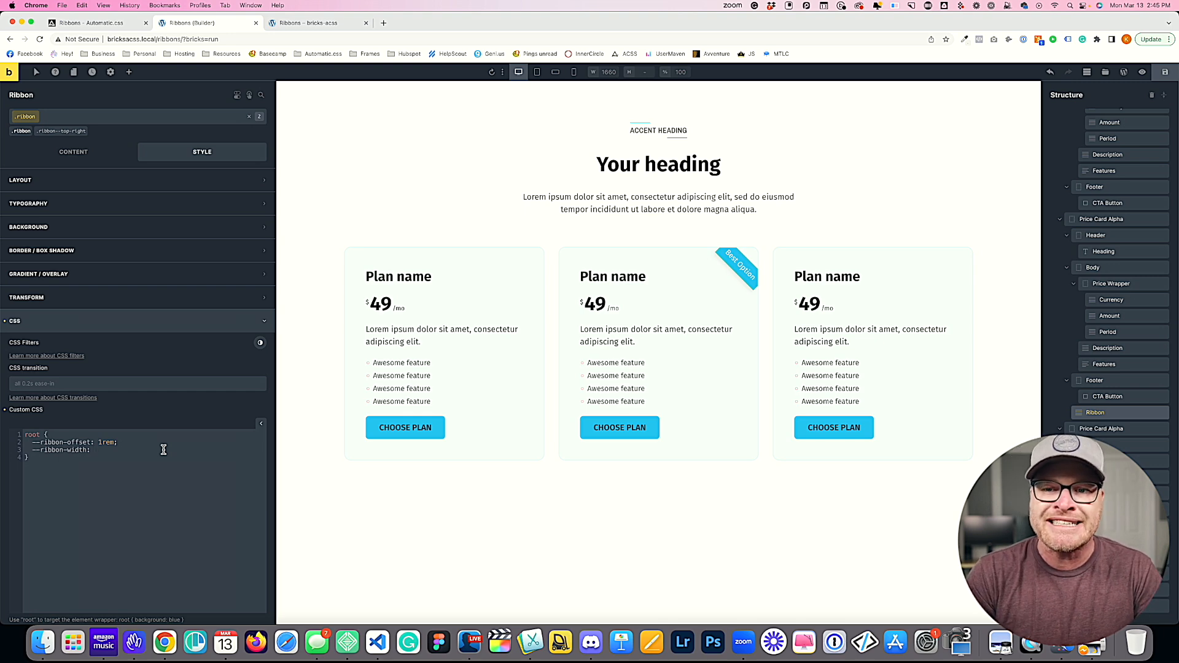
{"action": "left_click", "coordinate": [121, 23]}
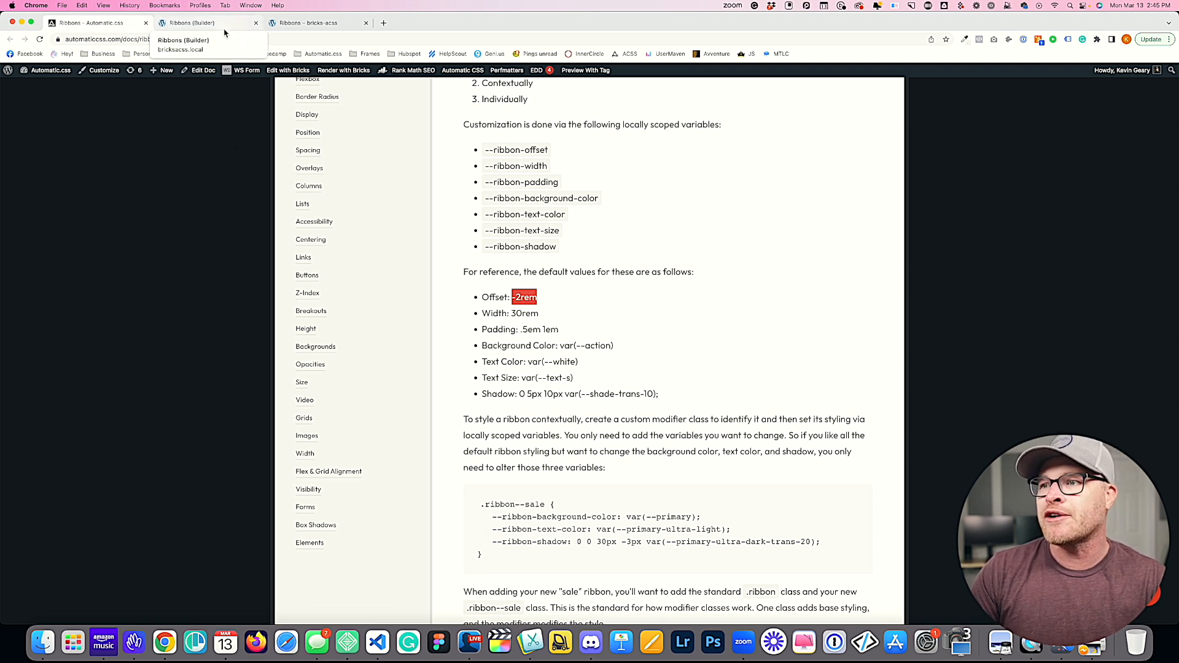
{"action": "left_click_drag", "start_coordinate": [552, 314], "coordinate": [514, 315]}
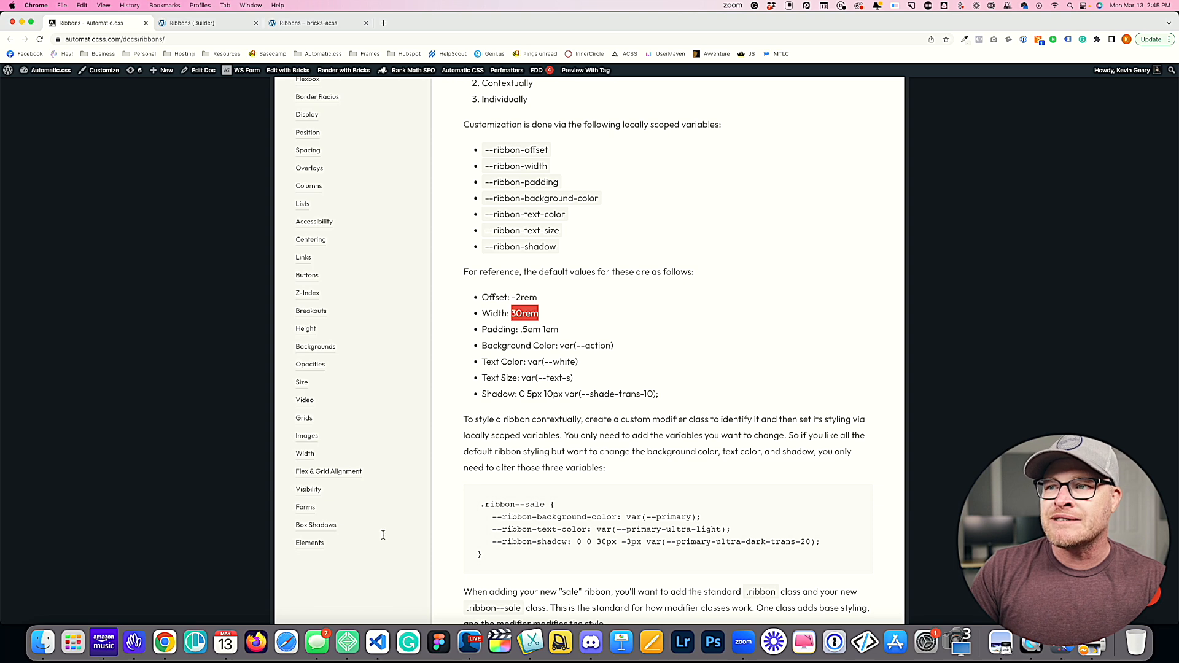
{"action": "left_click", "coordinate": [191, 23]}
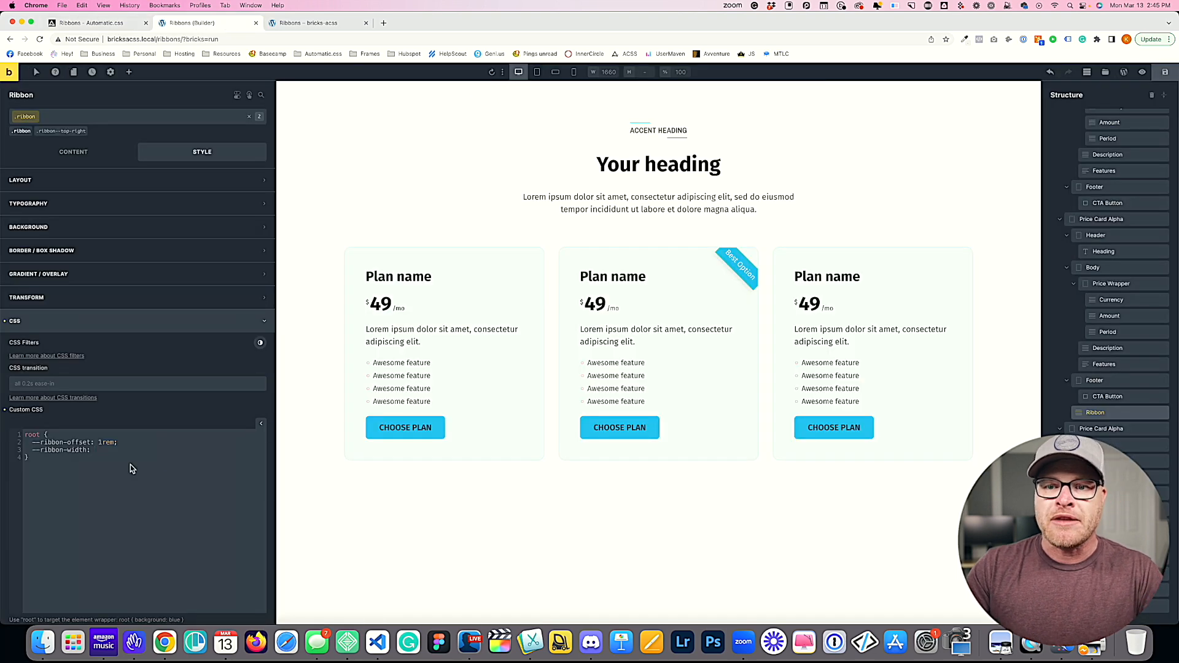
{"action": "type", "text": "0rem;"}
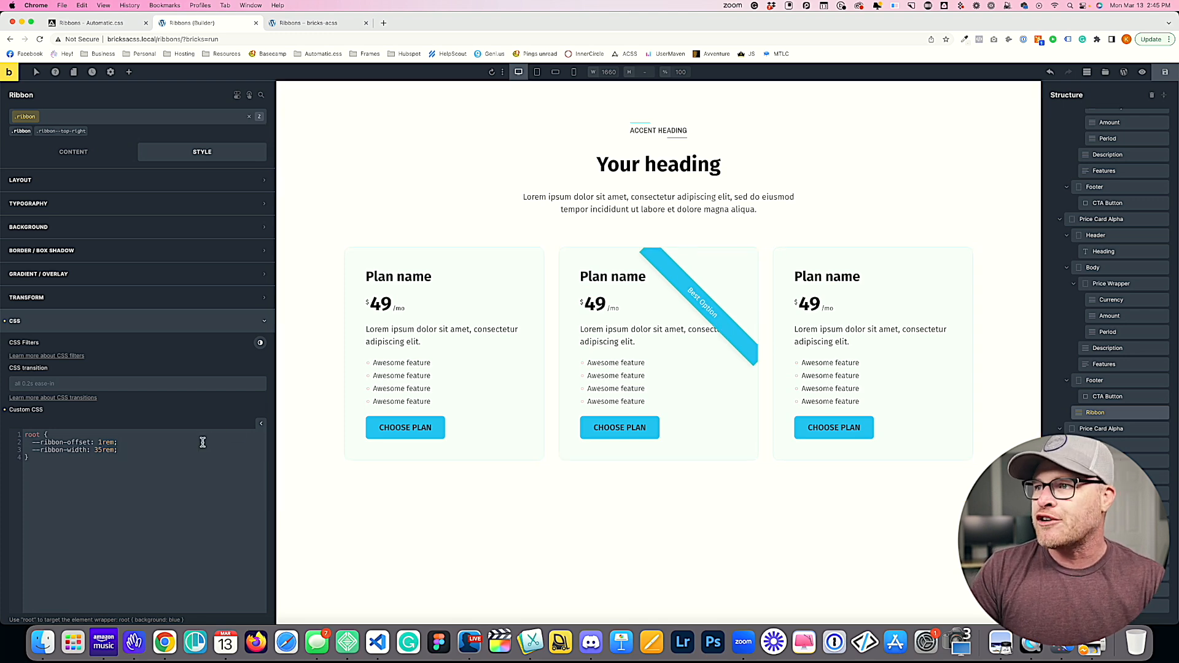
- Increase --ribbon-width to 40rem and set --ribbon-offset to -1rem
{"action": "key", "text": "BackSpace"}
{"action": "key", "text": "BackSpace"}
{"action": "type", "text": "40"}
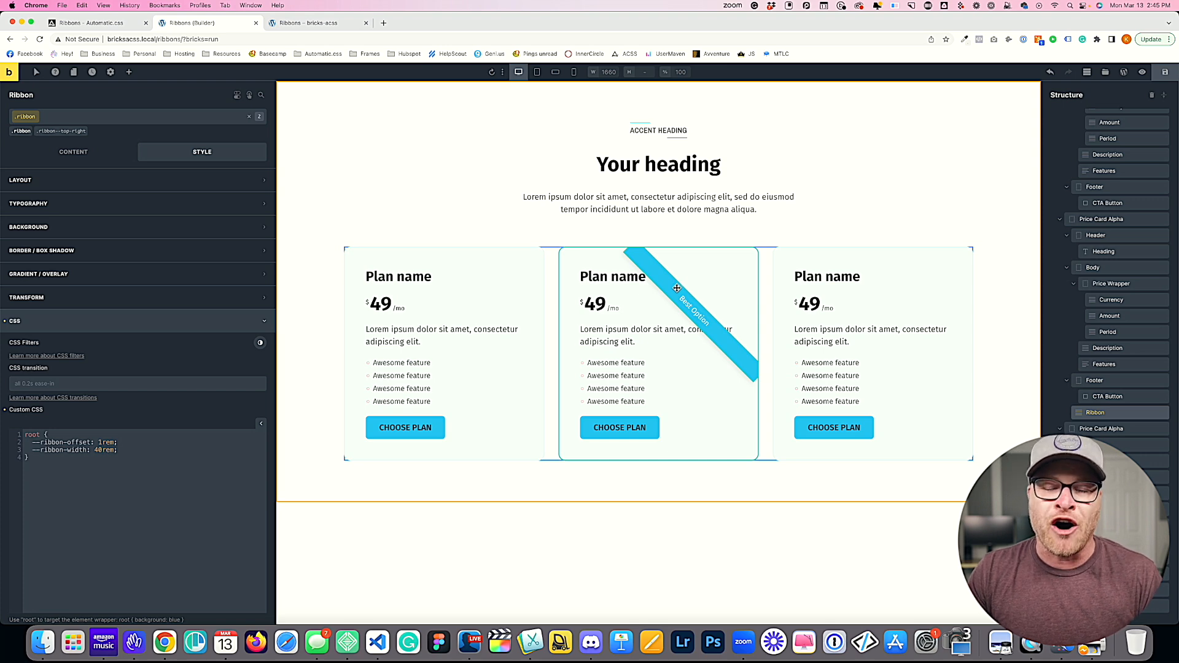
{"action": "left_click", "coordinate": [100, 442]}
{"action": "type", "text": "-"}
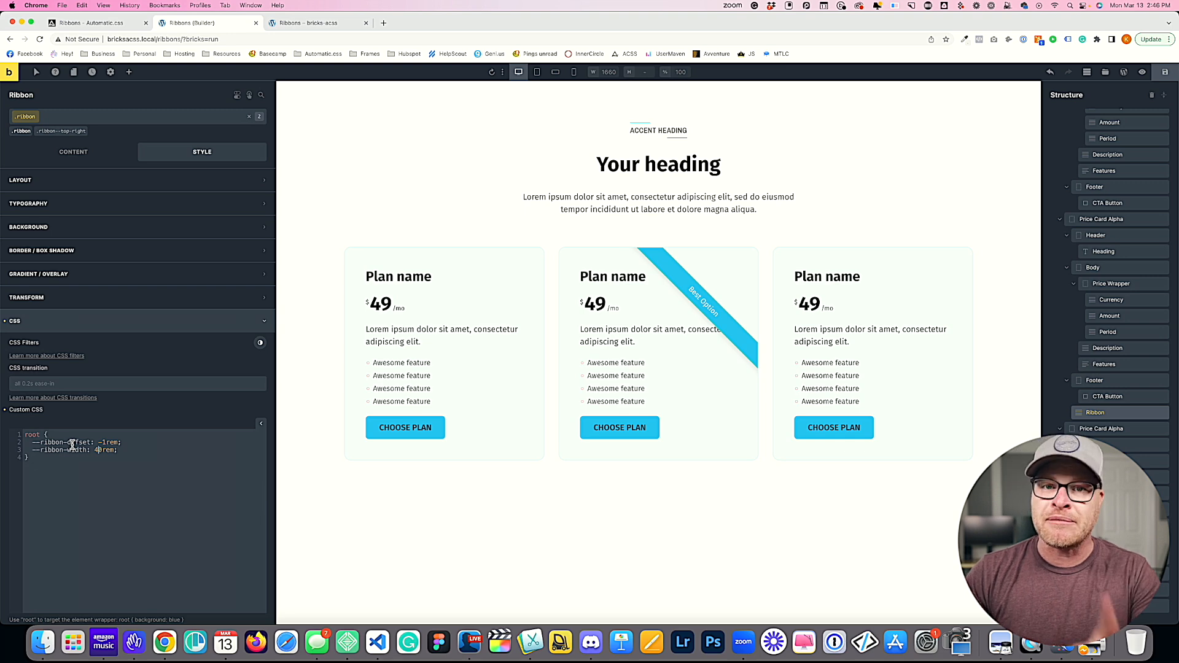
- Delete the --ribbon-offset and --ribbon-width declarations, leaving the root rule empty
{"action": "left_click", "coordinate": [148, 450]}
{"action": "left_click_drag", "start_coordinate": [147, 451], "coordinate": [32, 443]}
{"action": "key", "text": "BackSpace"}
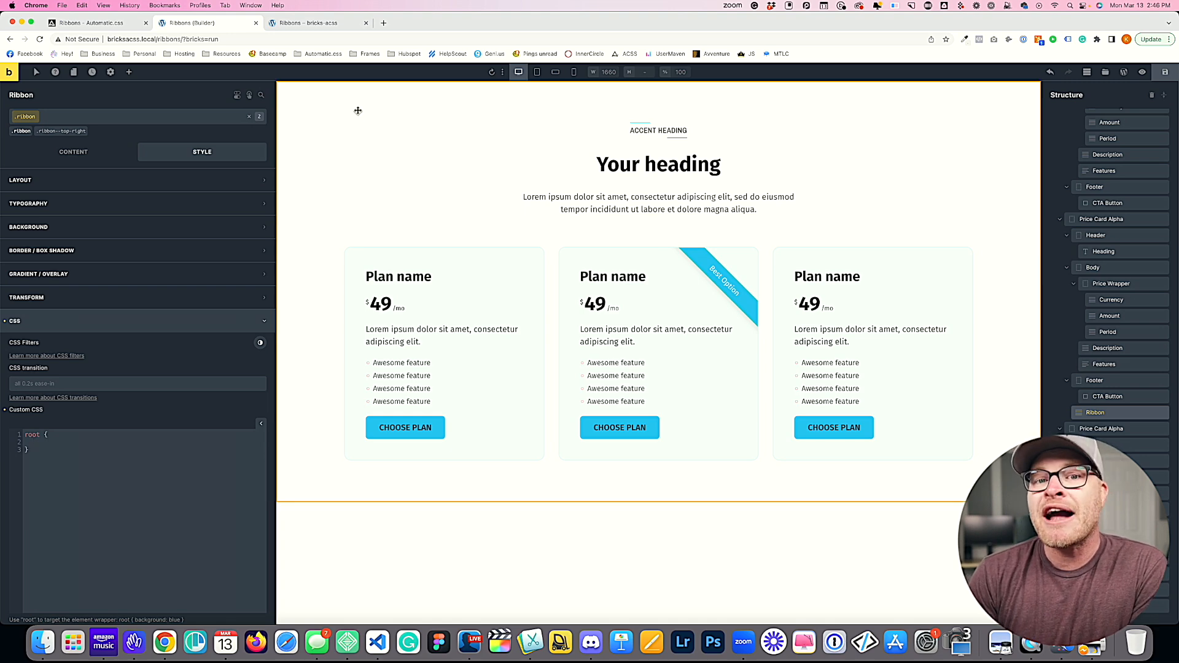
- Copy the --ribbon-background-color variable name from the Automatic.css ribbon documentation
{"action": "left_click", "coordinate": [74, 22]}
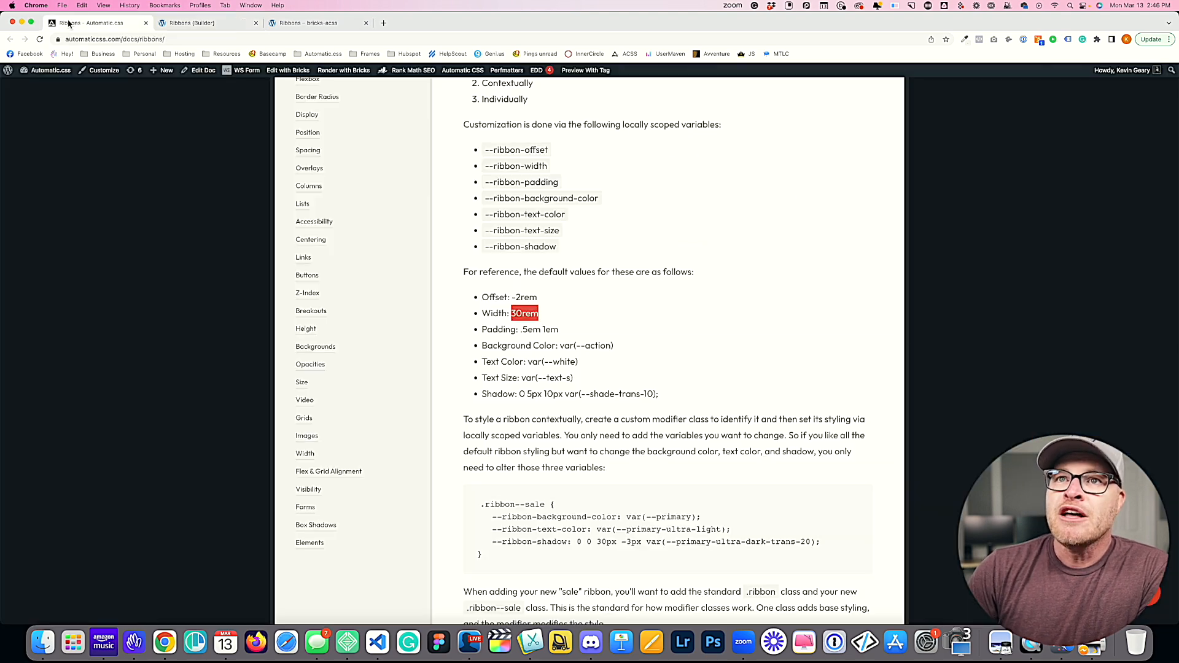
{"action": "left_click_drag", "start_coordinate": [599, 198], "coordinate": [484, 198]}
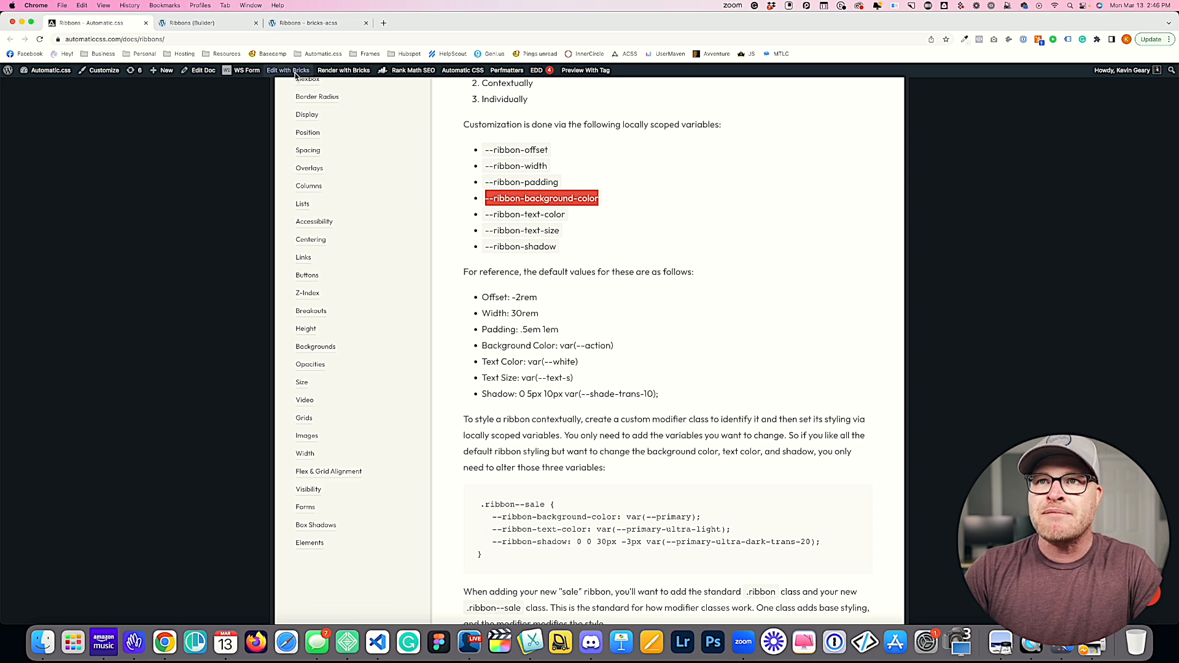
{"action": "scroll", "coordinate": [545, 184], "scroll_direction": "down", "scroll_amount": 9}
{"action": "scroll", "coordinate": [500, 237], "scroll_direction": "up", "scroll_amount": 5}
{"action": "scroll", "coordinate": [543, 248], "scroll_direction": "up", "scroll_amount": 4}
{"action": "left_click_drag", "start_coordinate": [599, 157], "coordinate": [485, 157]}
{"action": "key", "text": "super+c"}
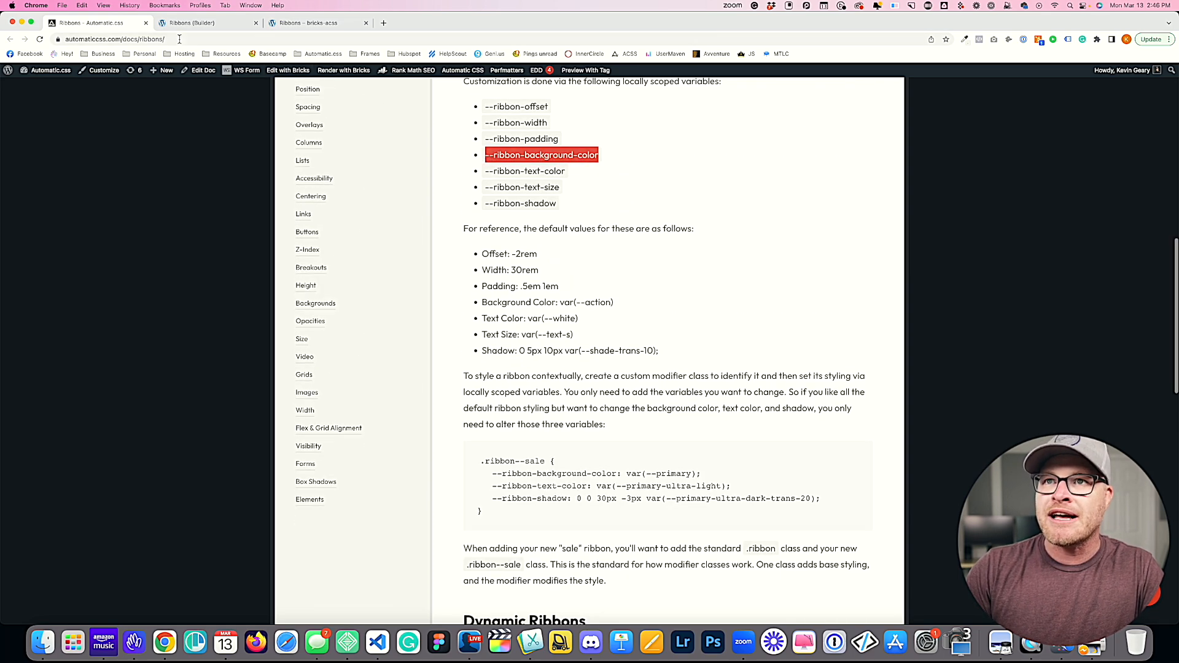
- Back in the builder, add --ribbon-background-color to the root rule with the value var(--base)
{"action": "left_click", "coordinate": [186, 21]}
{"action": "key", "text": "super+v"}
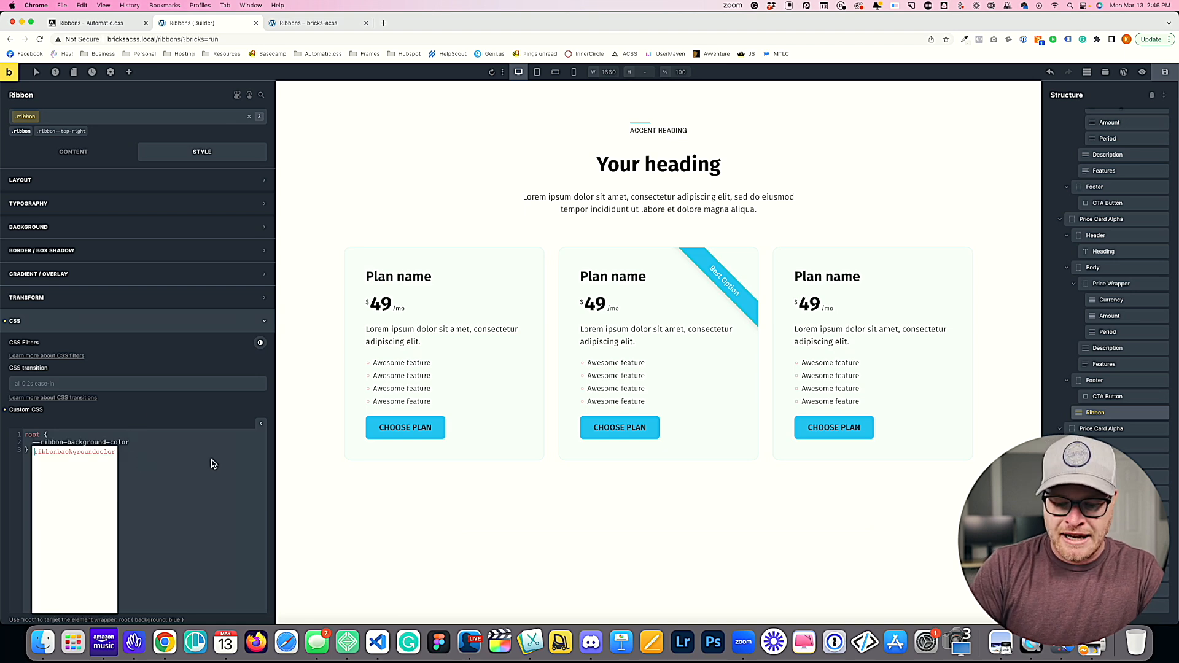
{"action": "type", "text": ": var()"}
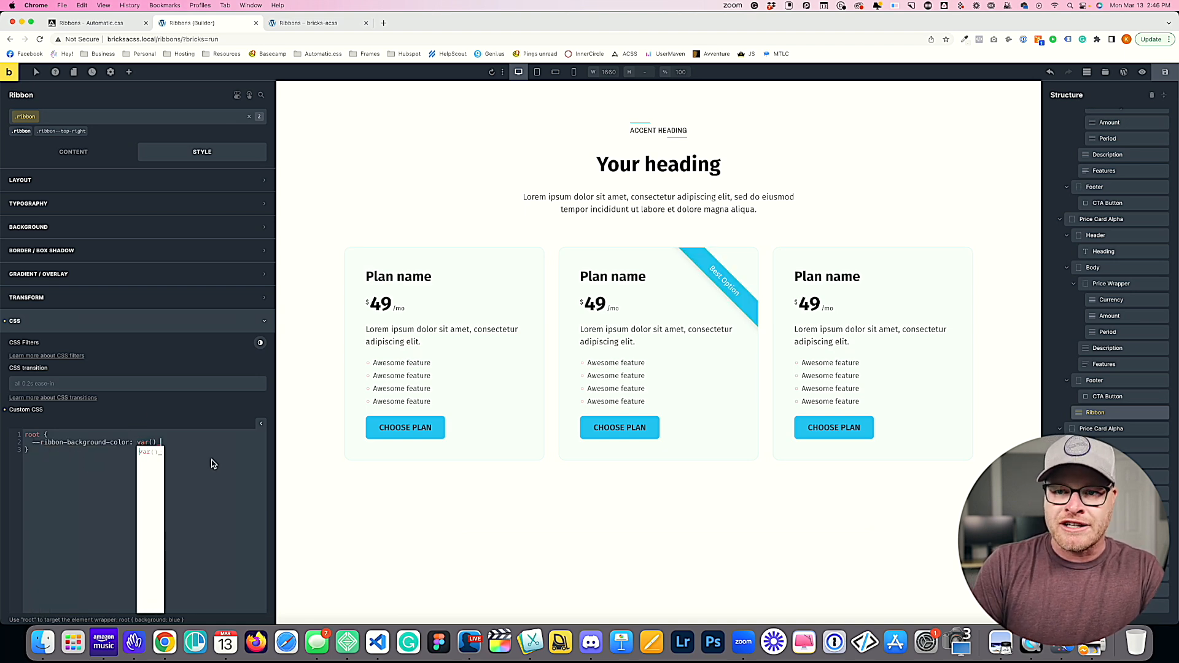
{"action": "type", "text": "--base);"}
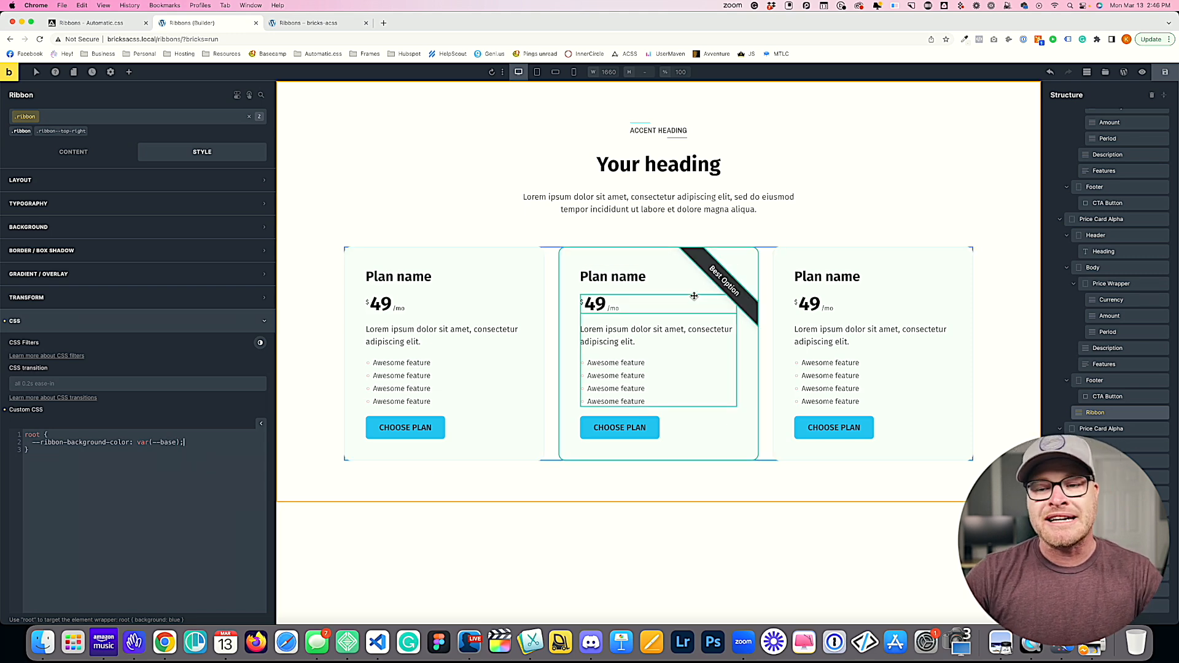
- Add --ribbon-text-color with the value var(--base-ultra-light) to the root rule, checking the variable's name in the documentation
{"action": "left_click", "coordinate": [192, 442]}
{"action": "key", "text": "Return"}
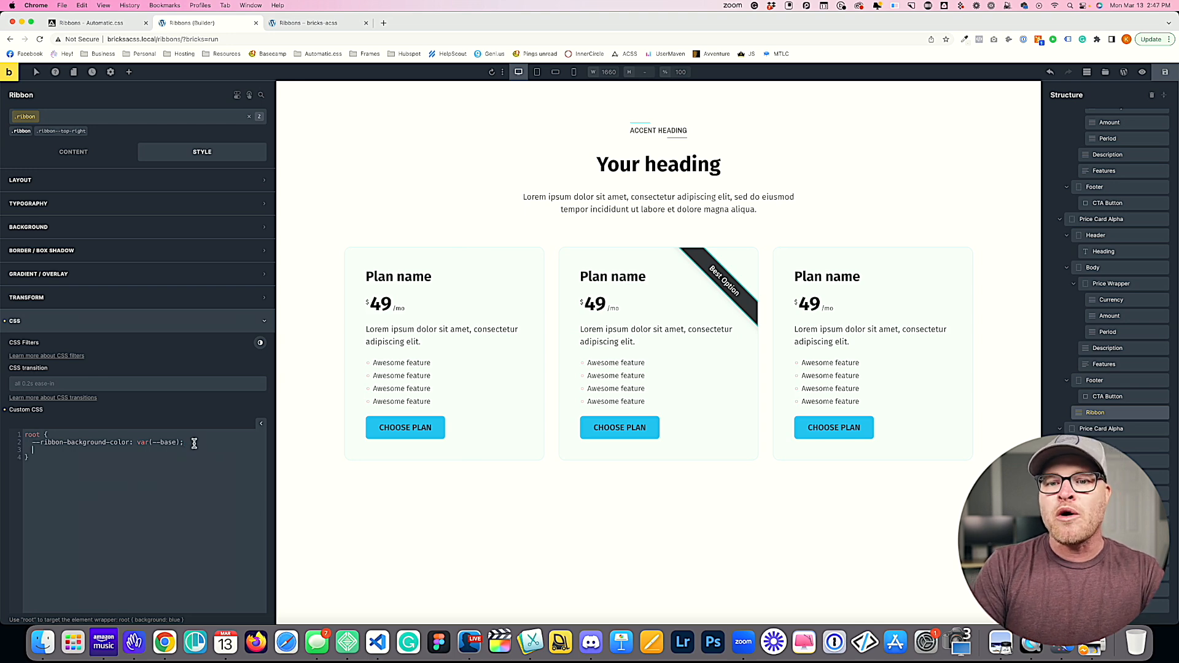
{"action": "type", "text": "--ribbon"}
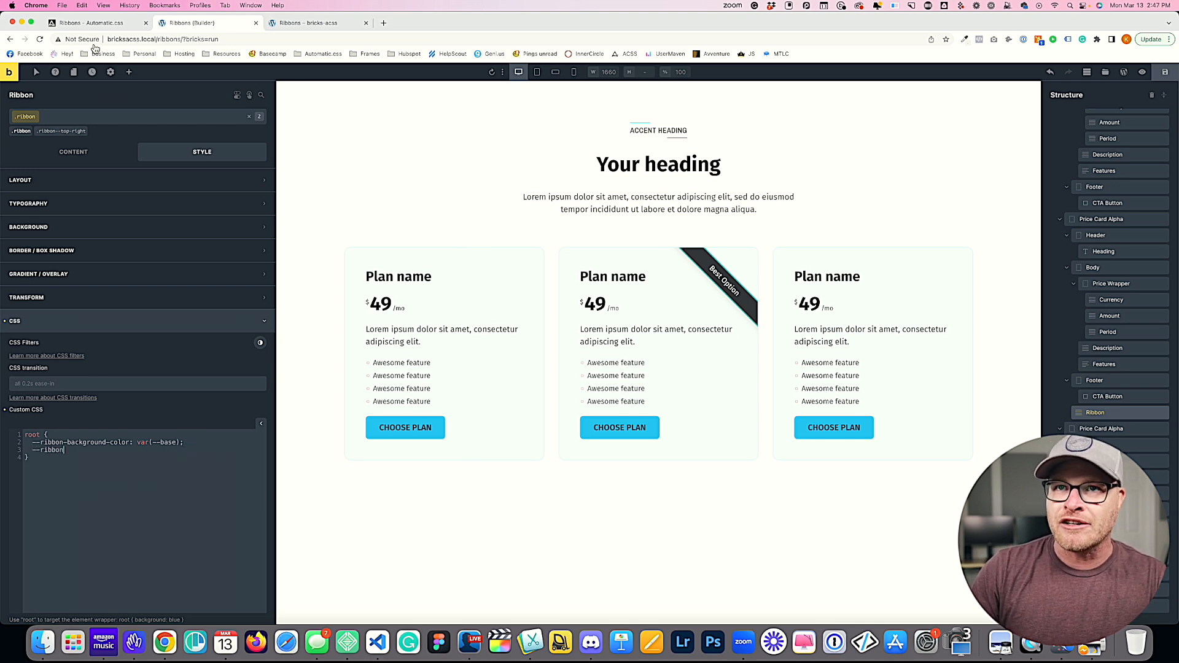
{"action": "left_click", "coordinate": [95, 23]}
{"action": "left_click_drag", "start_coordinate": [486, 172], "coordinate": [566, 172]}
{"action": "left_click", "coordinate": [246, 23]}
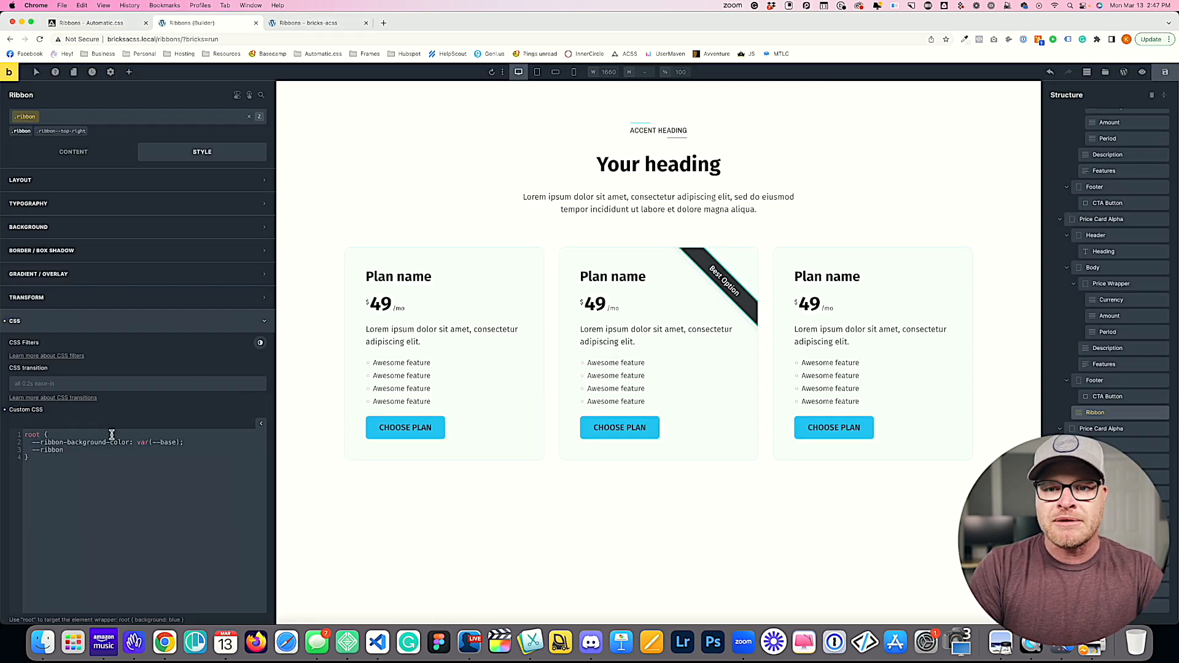
{"action": "type", "text": "-text-color: var("}
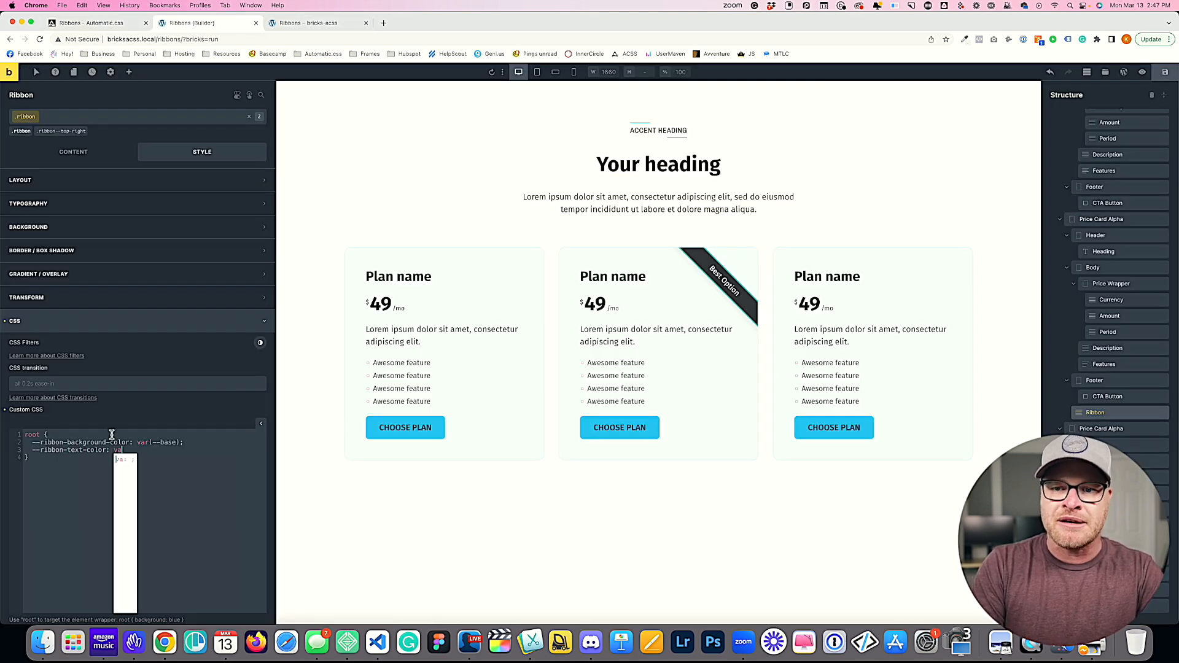
{"action": "key", "text": "BackSpace"}
{"action": "key", "text": "BackSpace"}
{"action": "key", "text": "BackSpace"}
{"action": "key", "text": "BackSpace"}
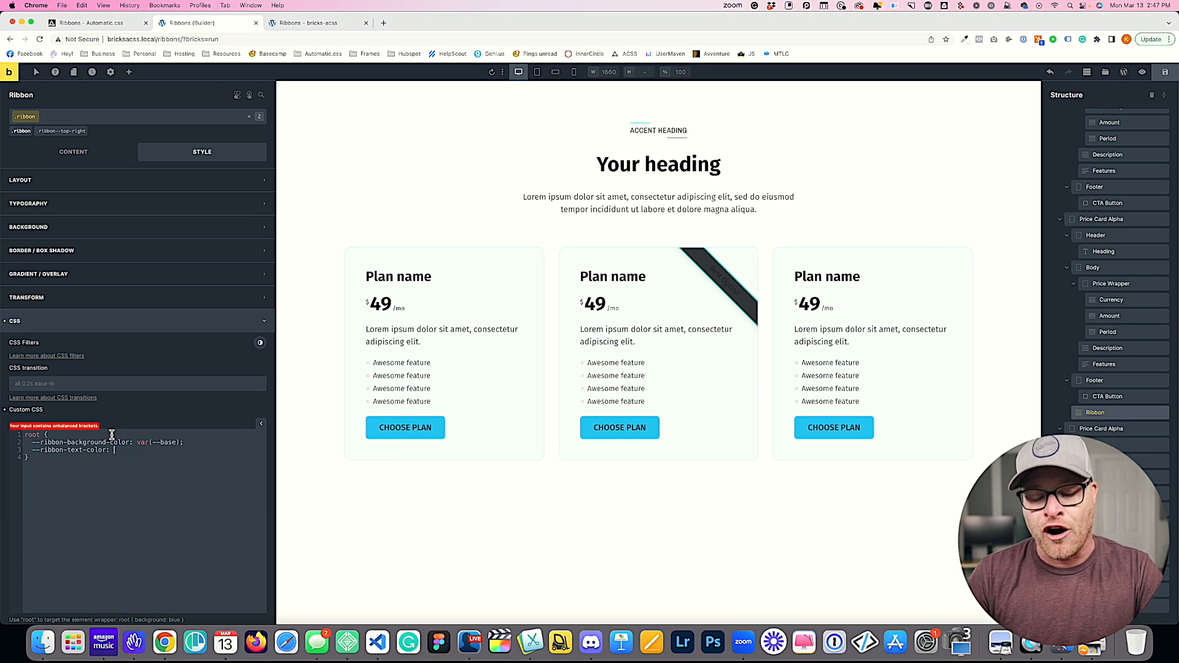
{"action": "type", "text": "--base-"}
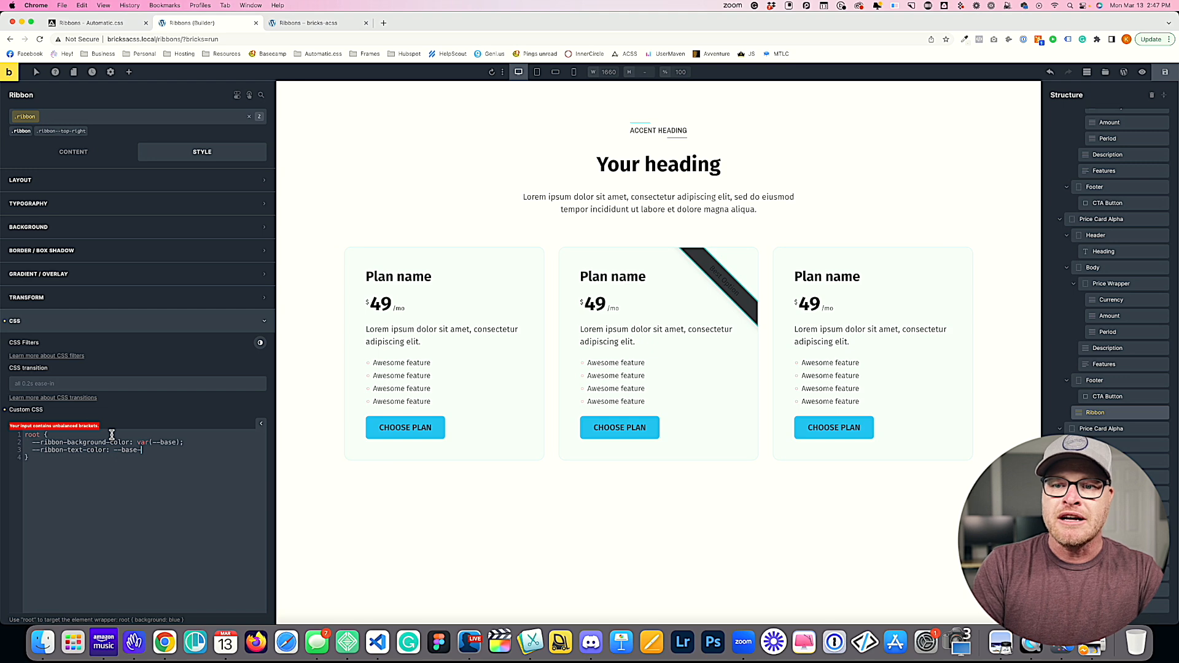
{"action": "type", "text": "ultra-light);"}
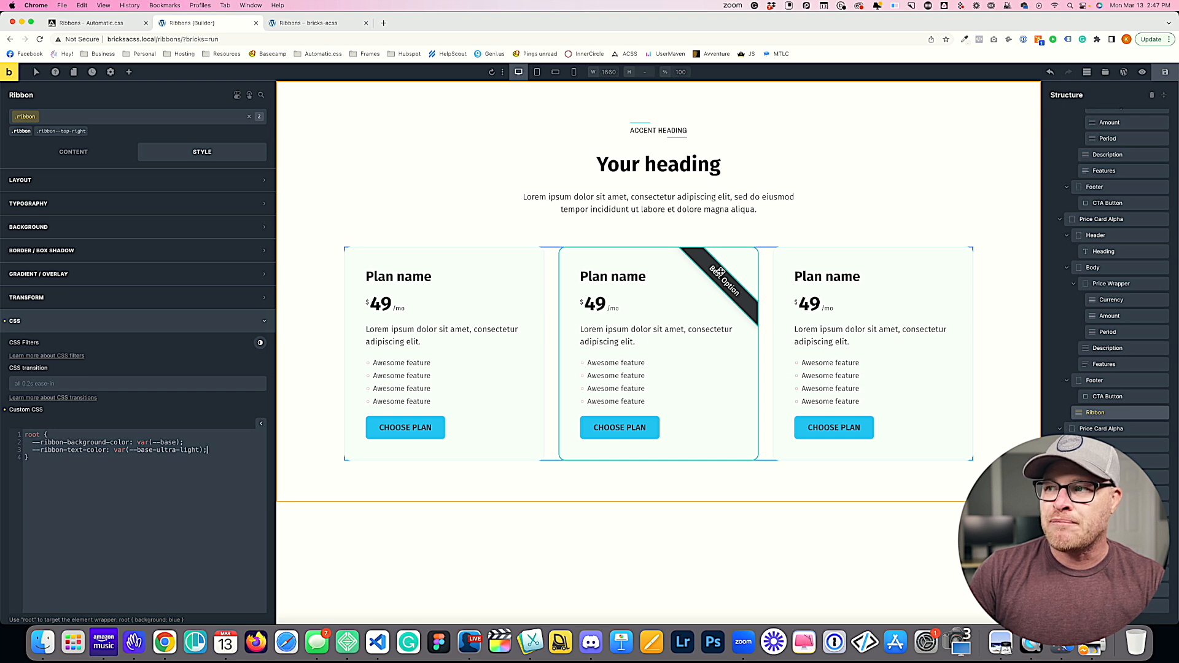
- Change the ribbon text color to var(--base-light) and check the saved ribbon on the front-end preview
{"action": "double_click", "coordinate": [163, 450]}
{"action": "key", "text": "BackSpace"}
{"action": "key", "text": "BackSpace"}
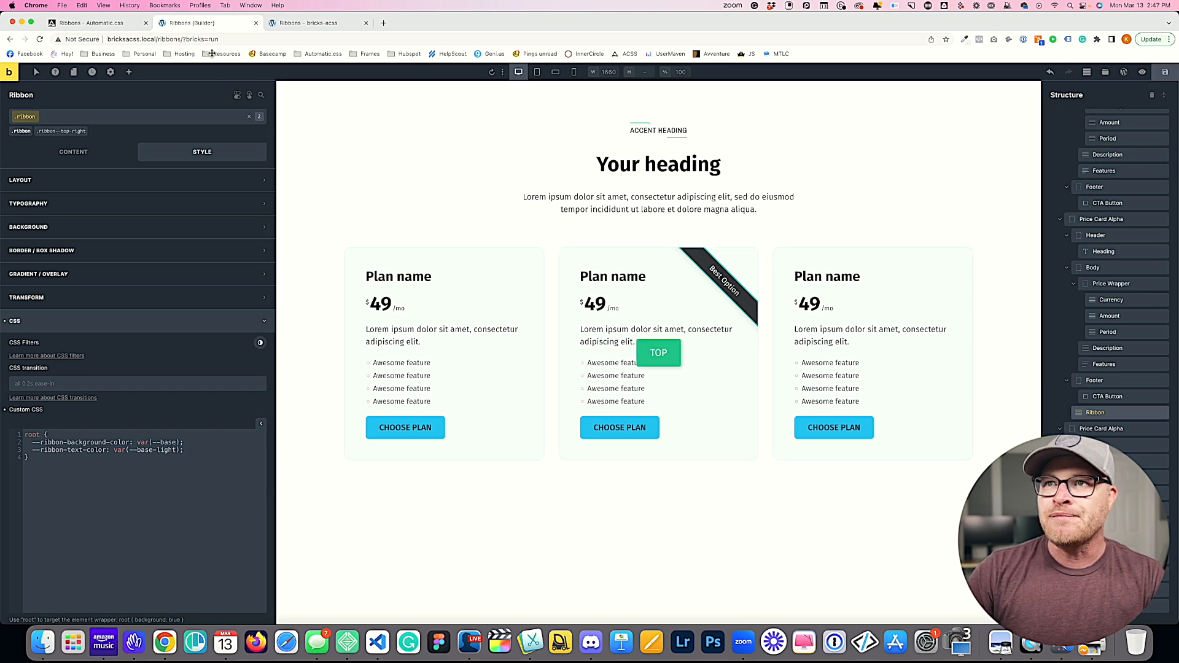
{"action": "left_click", "coordinate": [336, 18]}
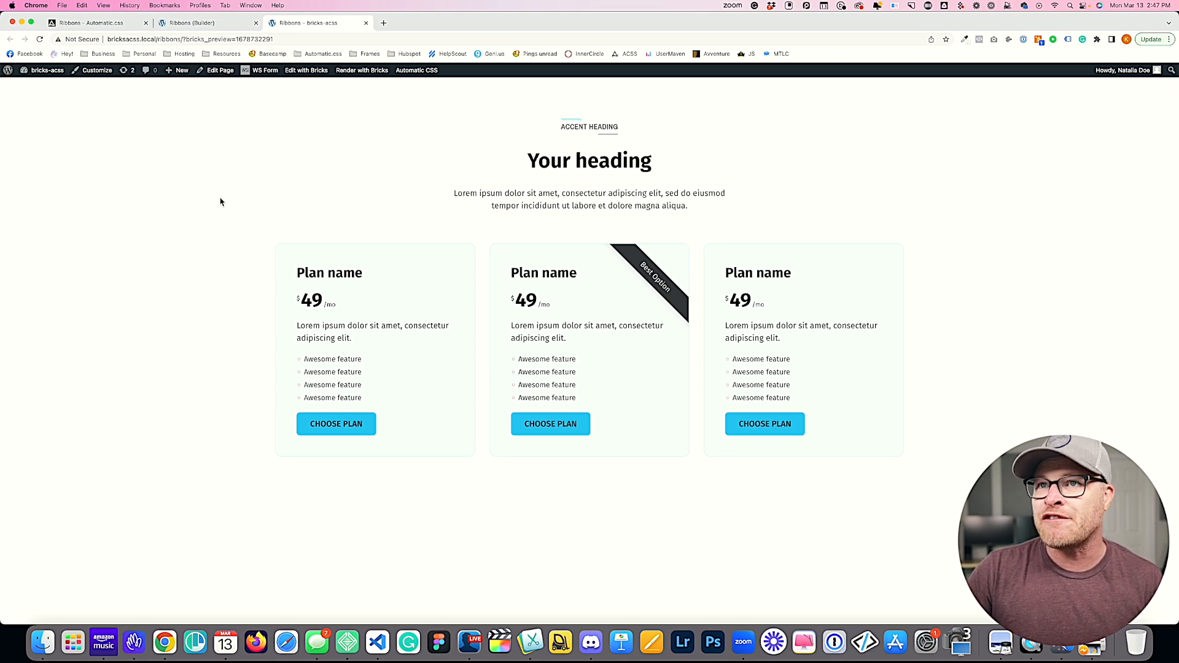
- Return to the builder and set --ribbon-background-color to var(--action-ultra-dark)
{"action": "left_click", "coordinate": [97, 23]}
{"action": "left_click", "coordinate": [198, 25]}
{"action": "double_click", "coordinate": [172, 442]}
{"action": "type", "text": "action-ultra-dark);"}
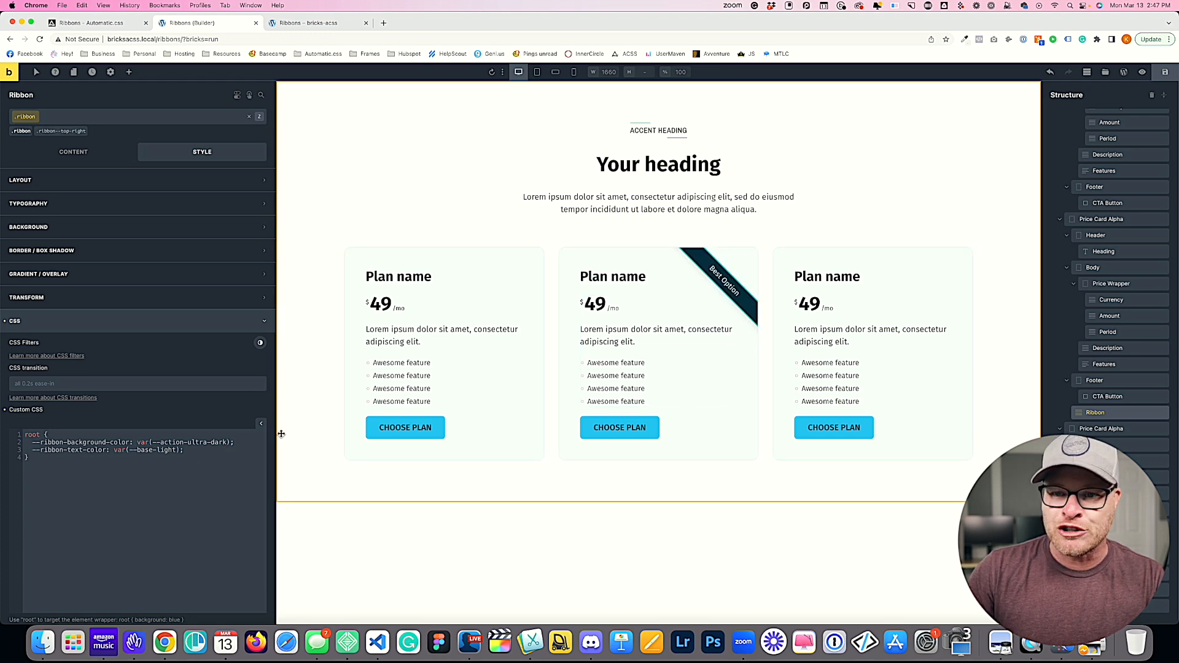
- Set --ribbon-text-color to var(--action-light), save the page and check the ribbon on the front-end preview
{"action": "double_click", "coordinate": [151, 452]}
{"action": "type", "text": "action"}
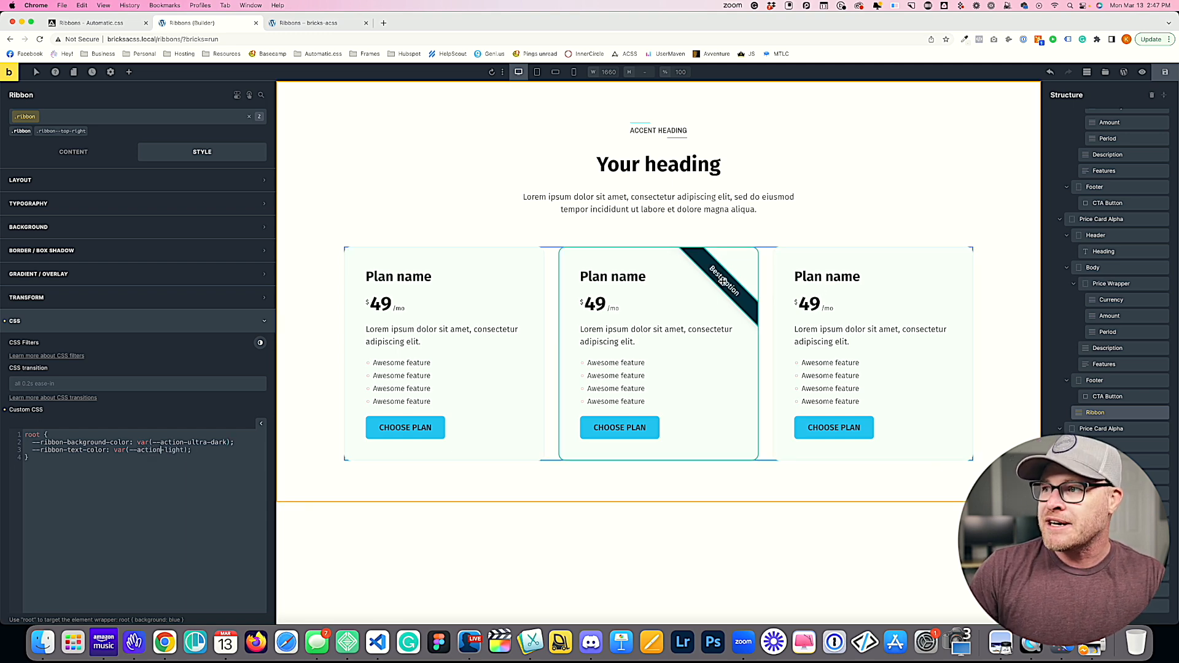
{"action": "key", "text": "super+s"}
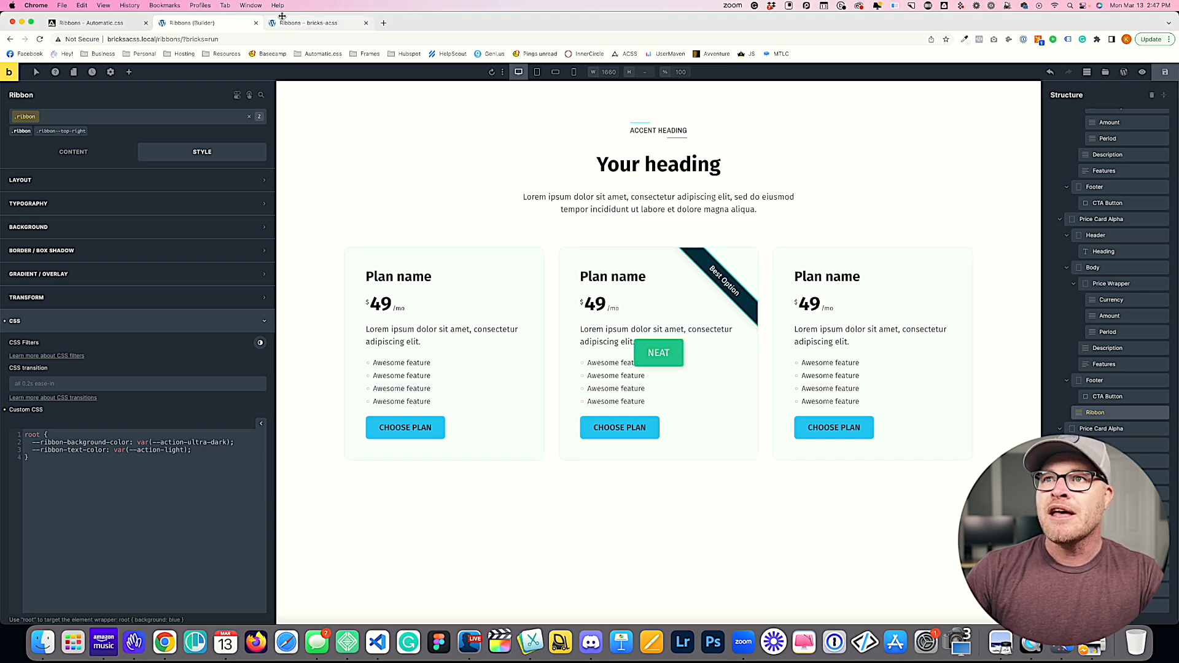
{"action": "left_click", "coordinate": [307, 23]}
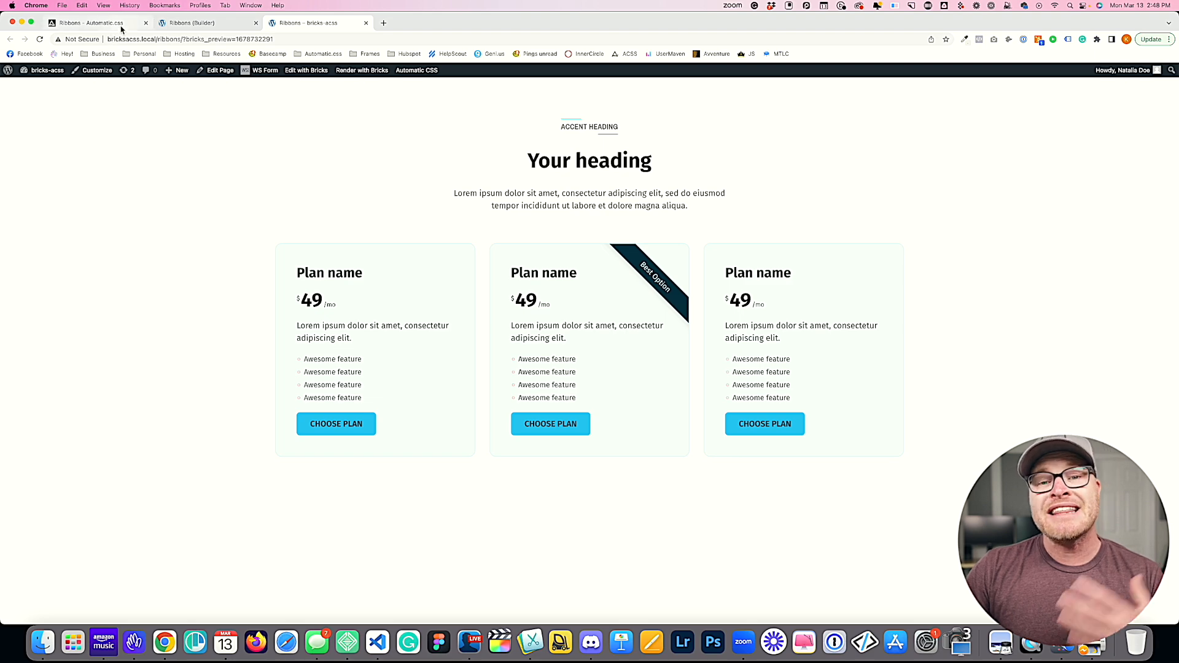
- Return to the builder, add a Basic Text element inside the first pricing card and open its content settings
{"action": "left_click", "coordinate": [190, 23]}
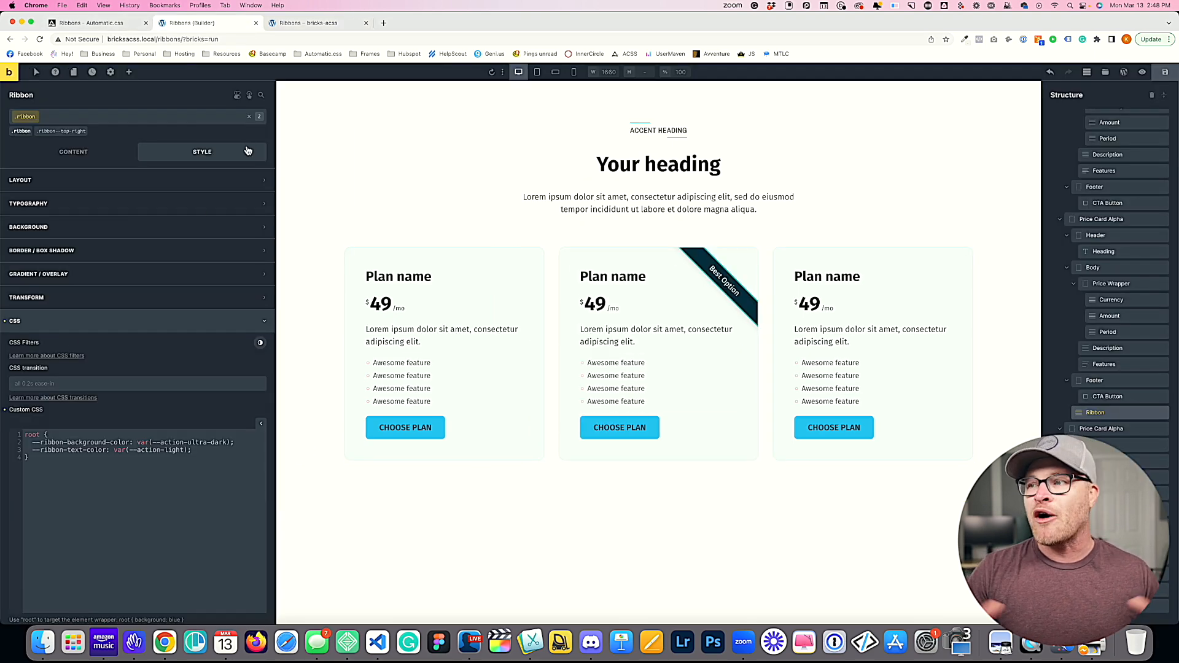
{"action": "left_click", "coordinate": [463, 260]}
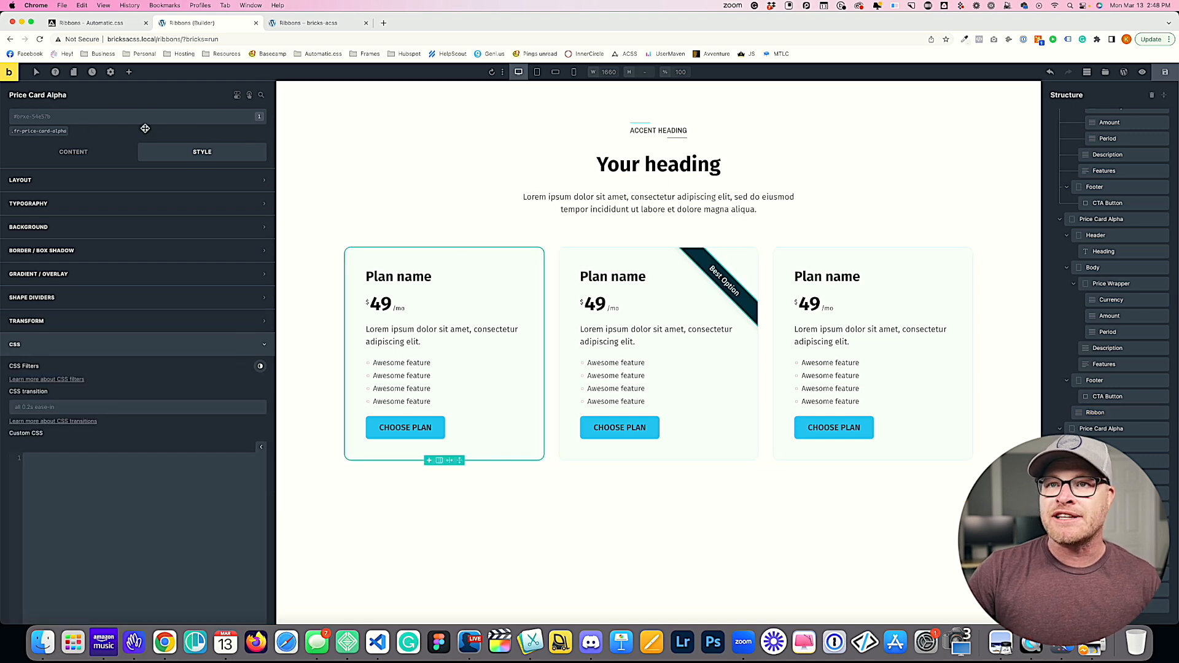
{"action": "left_click", "coordinate": [135, 72]}
{"action": "type", "text": "text"}
{"action": "left_click", "coordinate": [55, 136]}
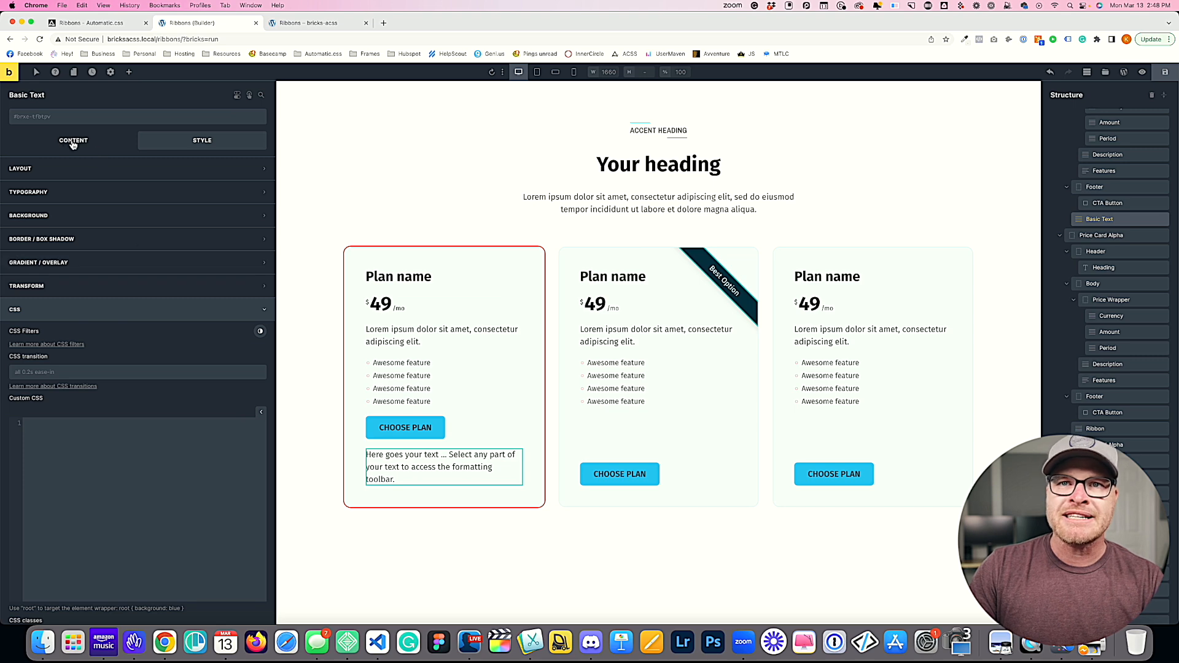
- Replace the new element's placeholder text with "Worst Option" and set its HTML tag to span
{"action": "left_click", "coordinate": [80, 177]}
{"action": "key", "text": "super+a"}
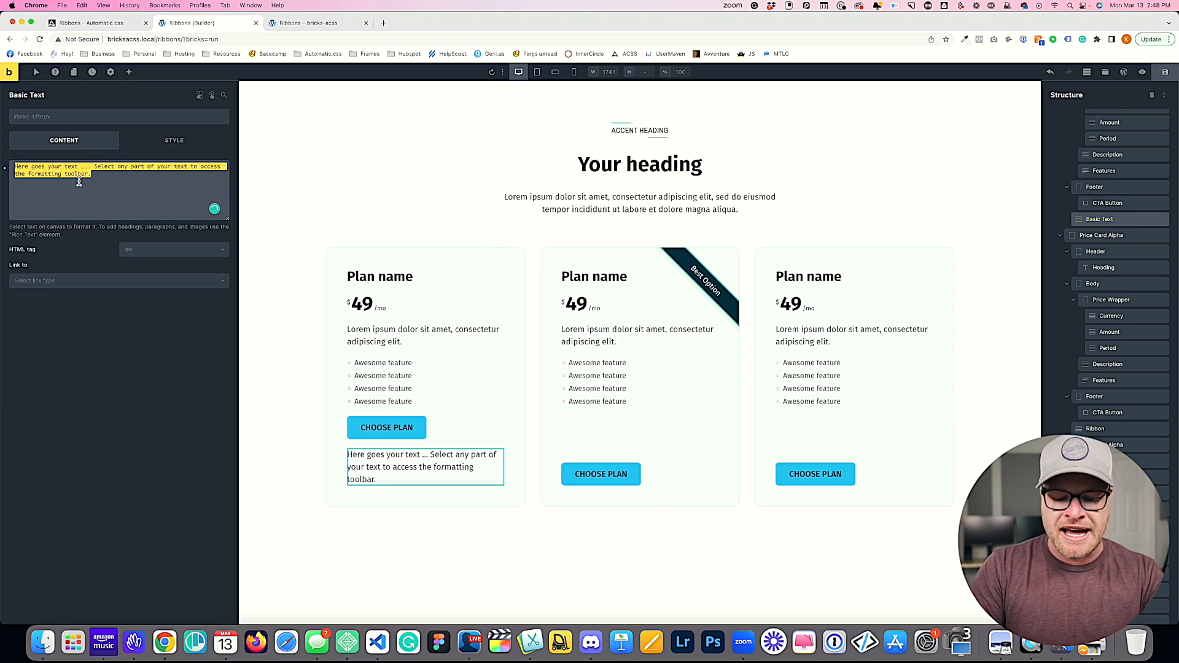
{"action": "type", "text": "a"}
{"action": "type", "text": "orst Option"}
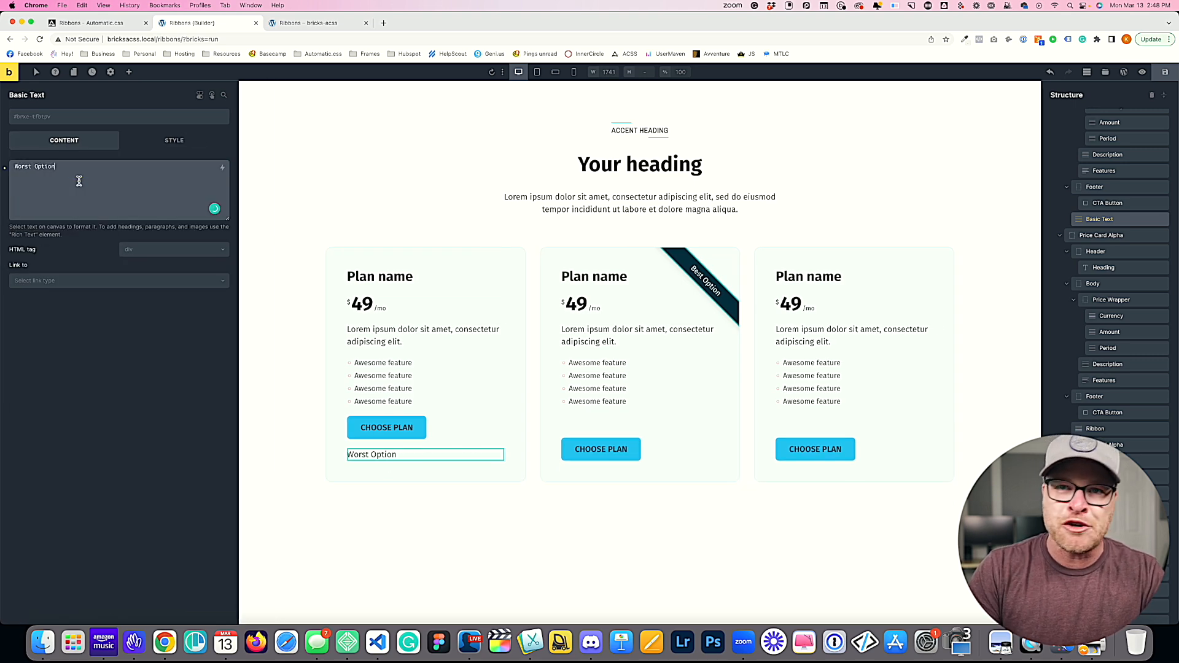
{"action": "left_click", "coordinate": [147, 249]}
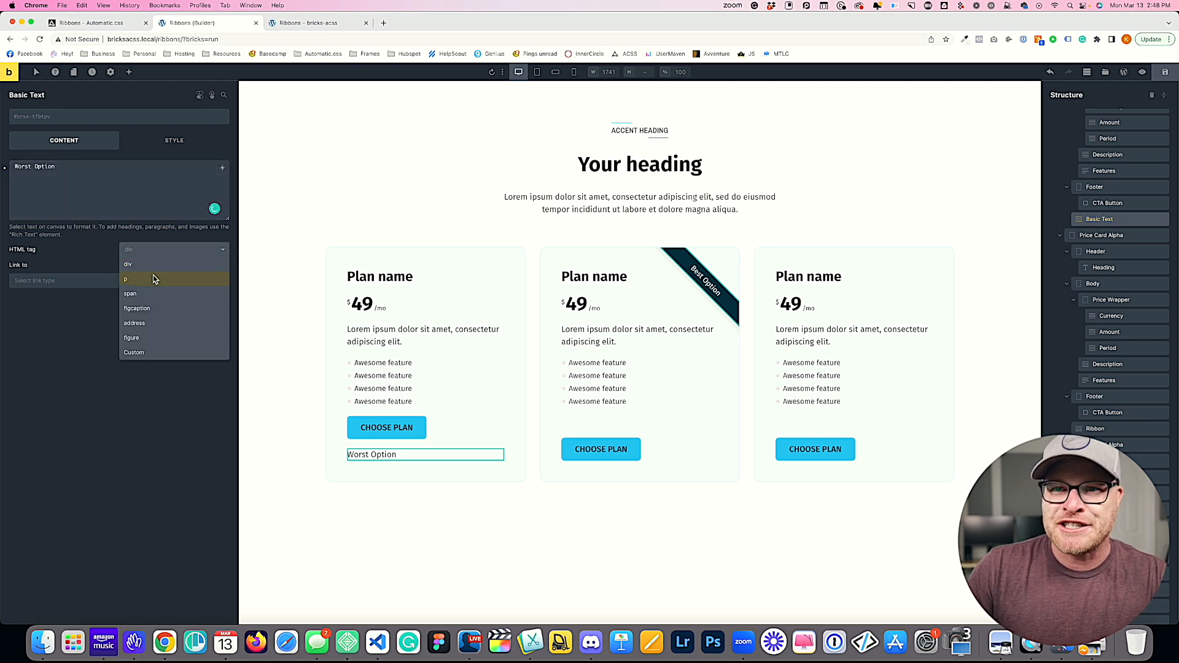
{"action": "left_click", "coordinate": [149, 295]}
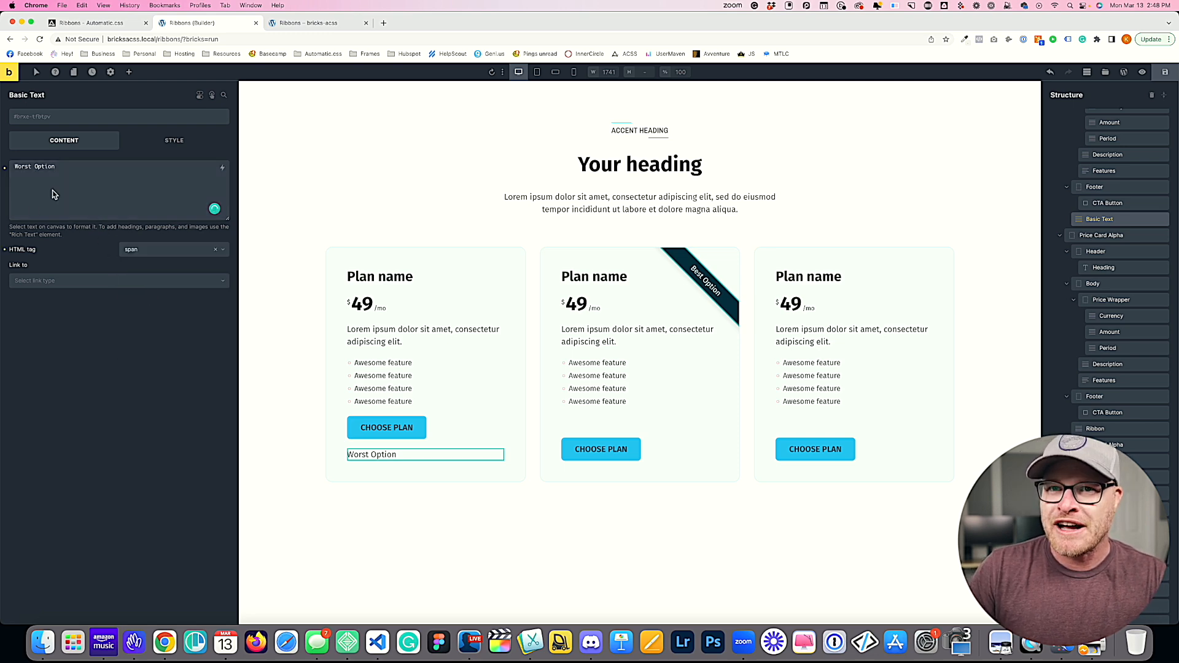
- Apply the classes ribbon and ribbon--top-right to the "Worst Option" text element
{"action": "left_click", "coordinate": [70, 121]}
{"action": "type", "text": "ribbon"}
{"action": "key", "text": "Return"}
{"action": "left_click", "coordinate": [79, 118]}
{"action": "type", "text": "ribbon--top-right"}
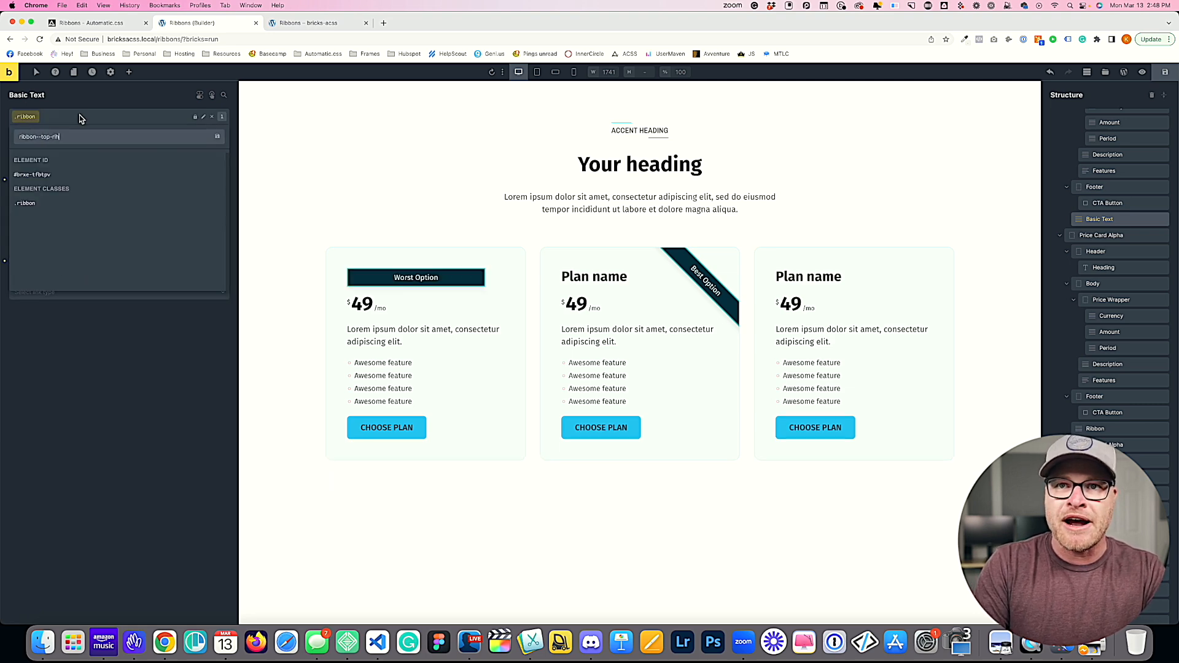
{"action": "key", "text": "Return"}
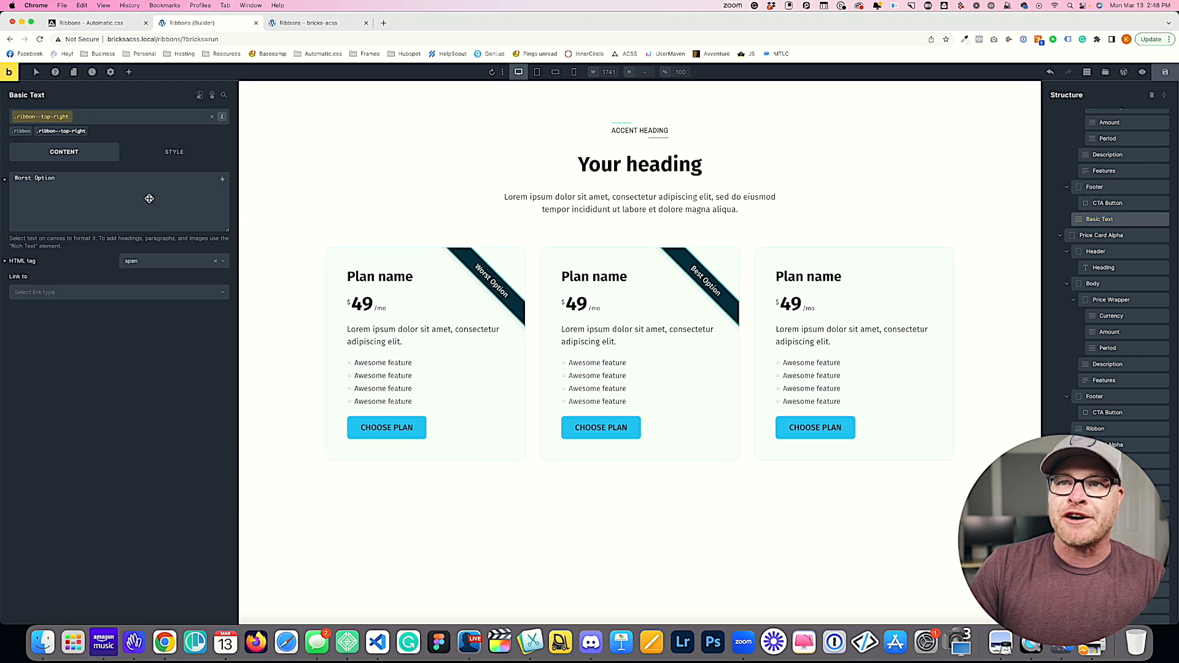
- Set the text transform of the .ribbon class to uppercase
{"action": "left_click", "coordinate": [24, 131]}
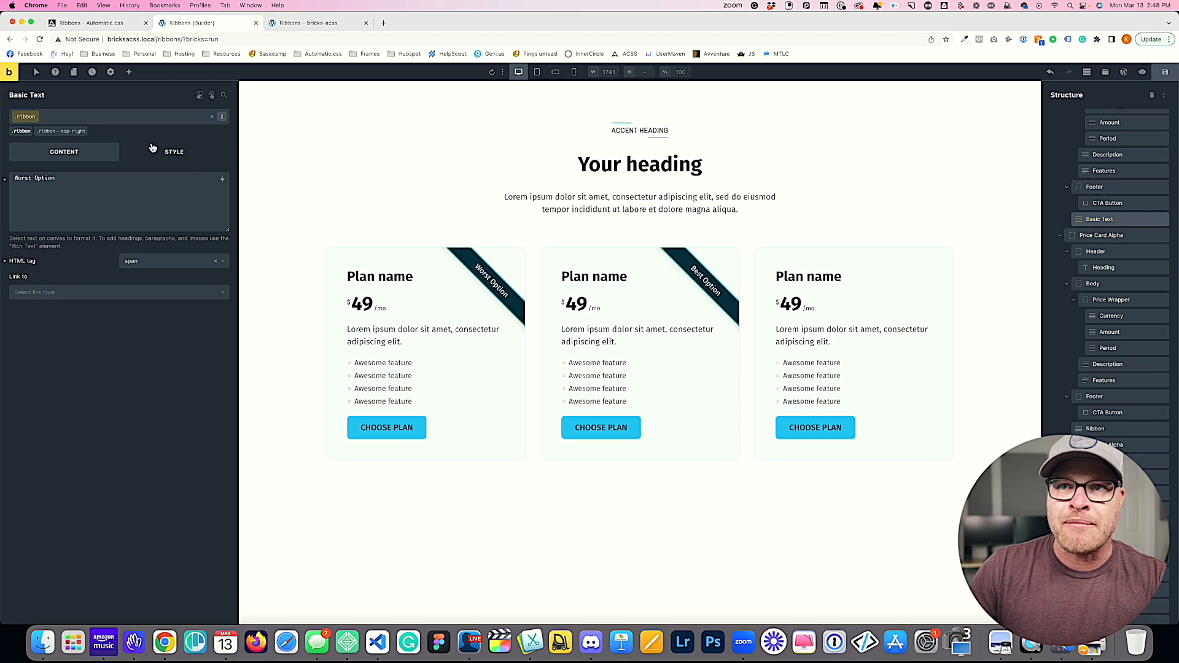
{"action": "left_click", "coordinate": [174, 152]}
{"action": "left_click", "coordinate": [92, 203]}
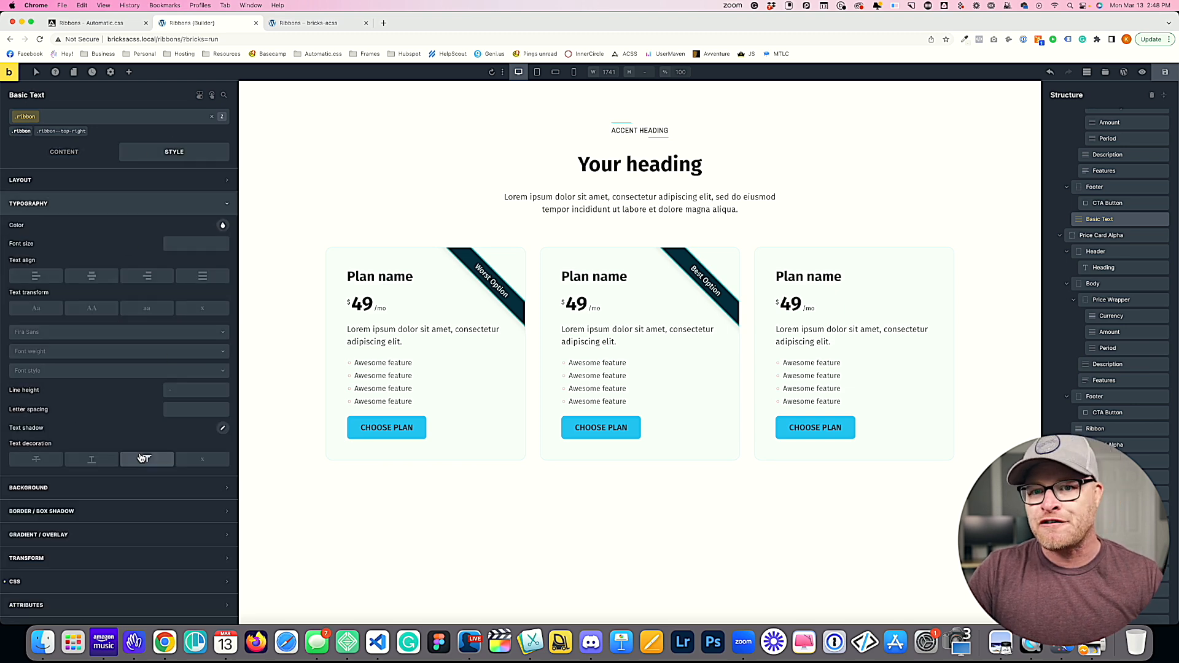
{"action": "left_click", "coordinate": [91, 307]}
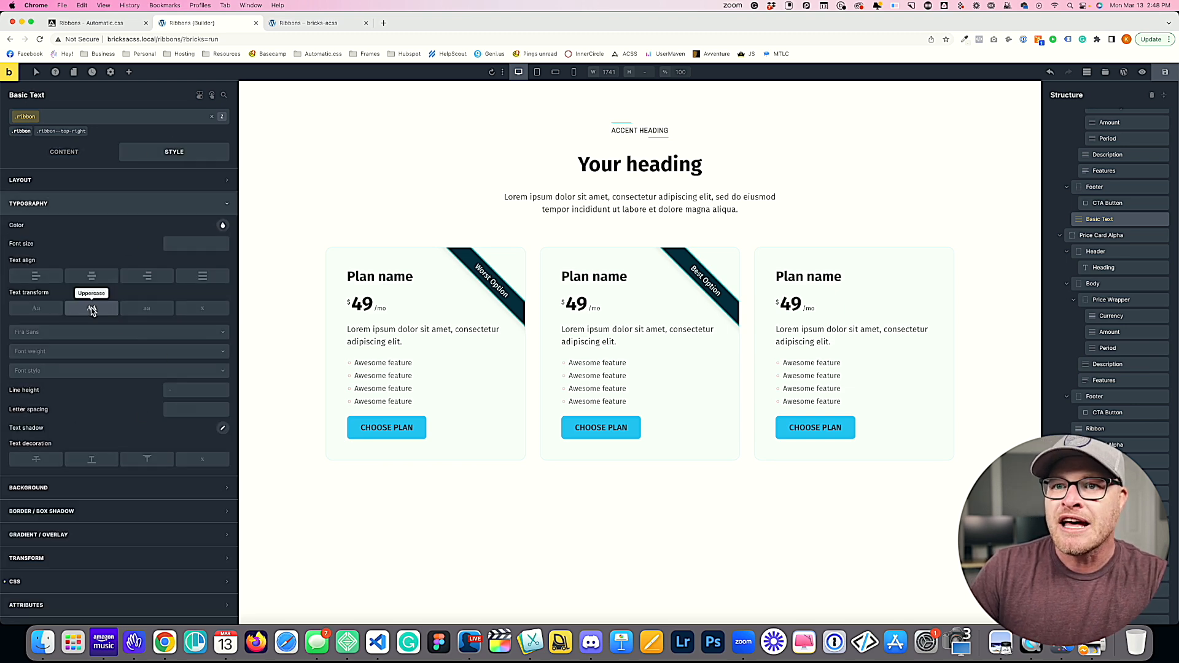
- Set the font size of the .ribbon class to var(--text-xs) in its typography settings
{"action": "left_click", "coordinate": [194, 246]}
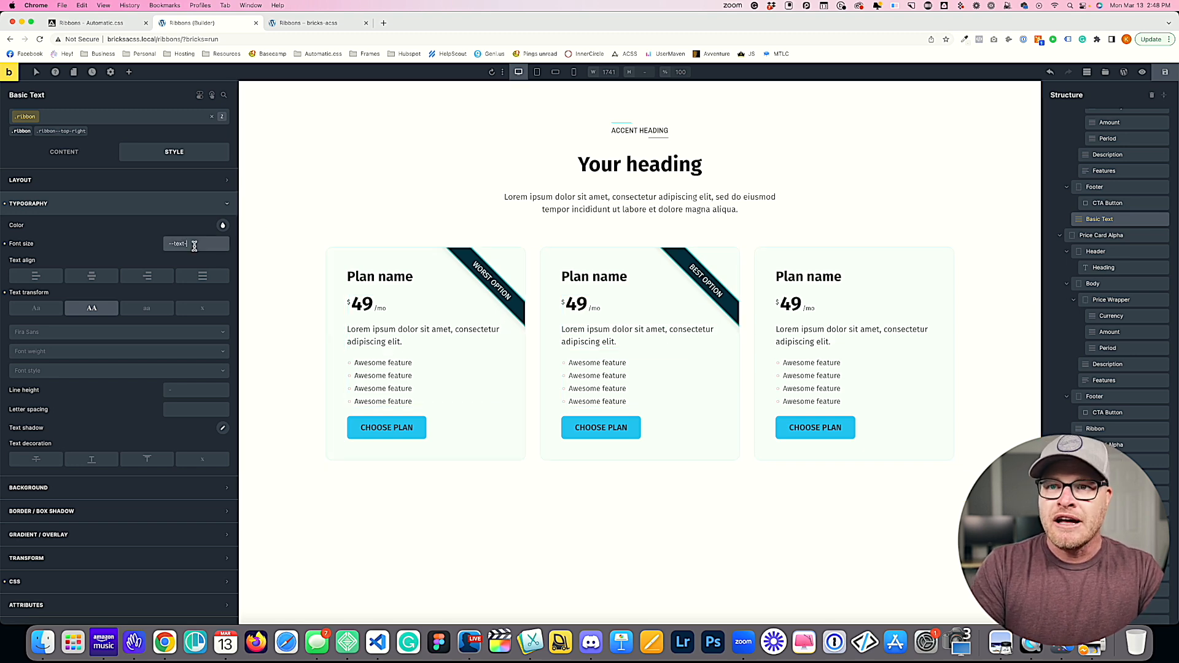
{"action": "type", "text": "--text-xs"}
{"action": "key", "text": "Return"}
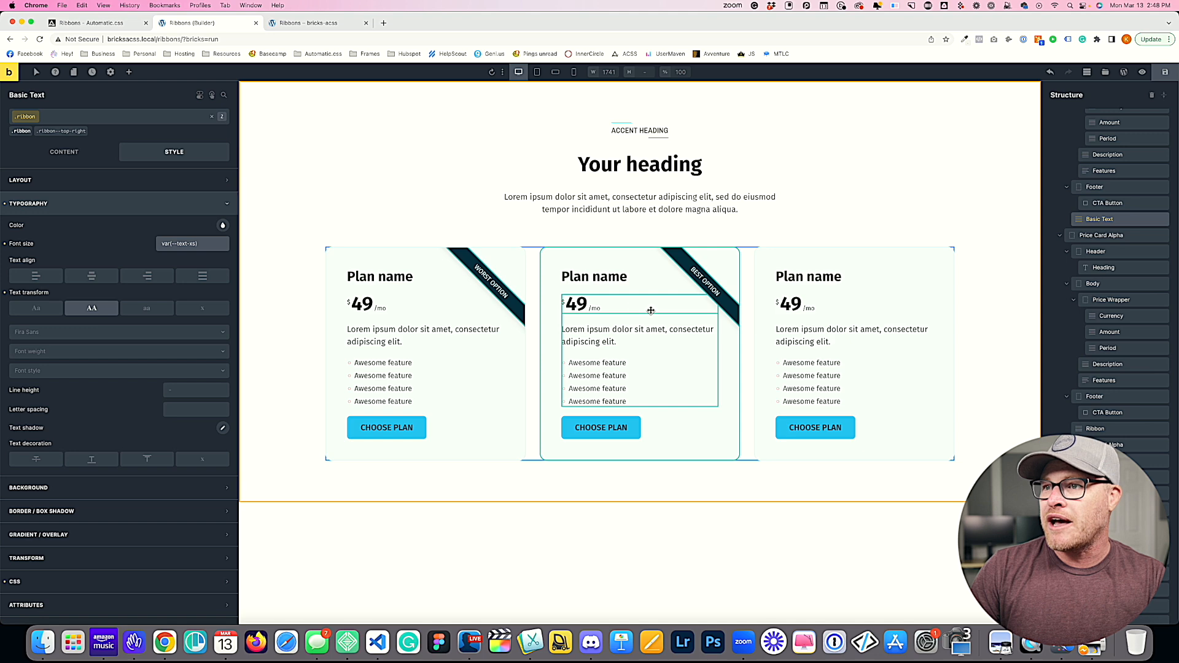
- Look up the ribbon text size variable in the documentation and clear the typography font size of the .ribbon class
{"action": "left_click", "coordinate": [320, 24]}
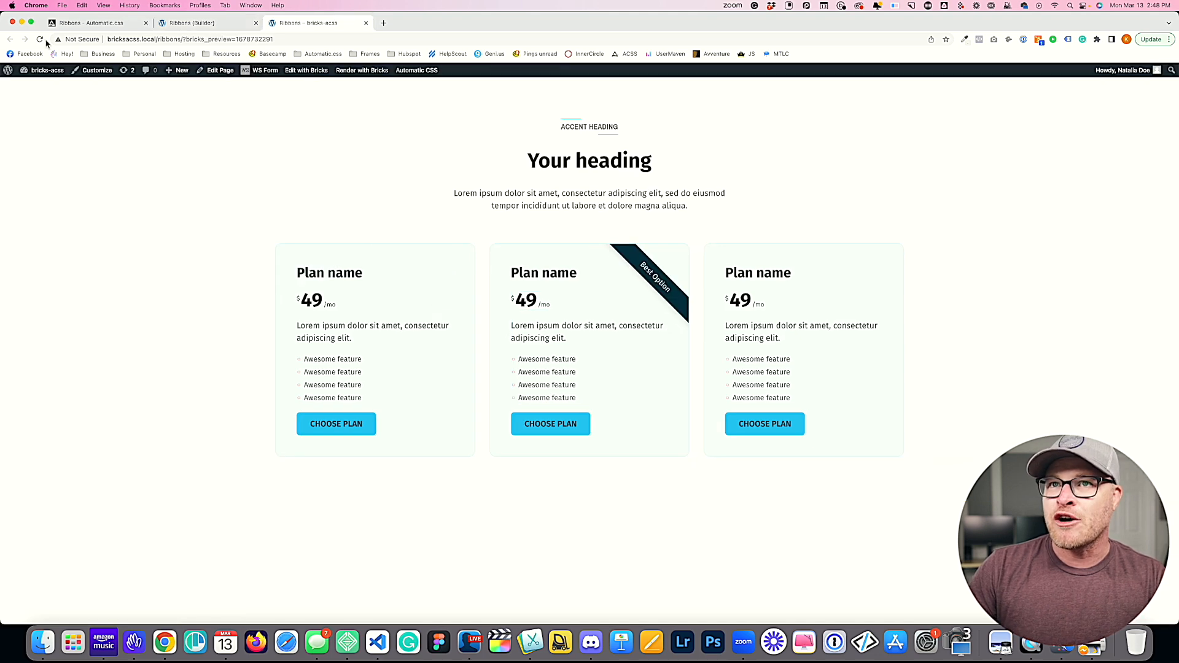
{"action": "left_click", "coordinate": [95, 27]}
{"action": "left_click_drag", "start_coordinate": [571, 193], "coordinate": [481, 189]}
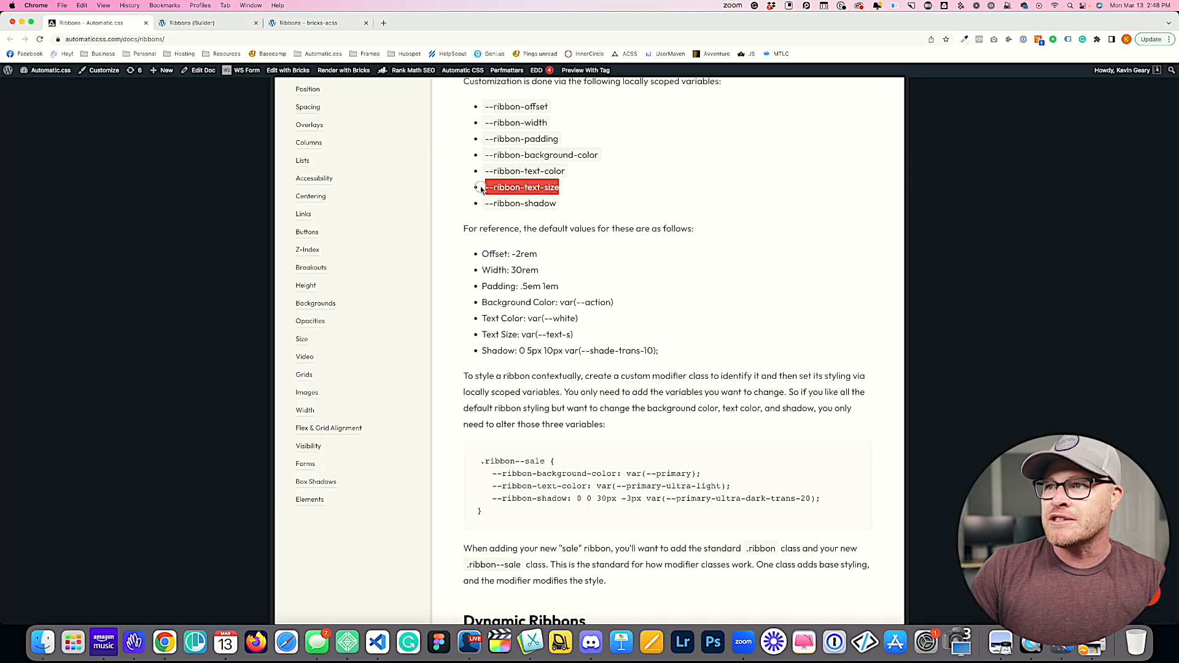
{"action": "left_click", "coordinate": [295, 25]}
{"action": "left_click", "coordinate": [208, 25]}
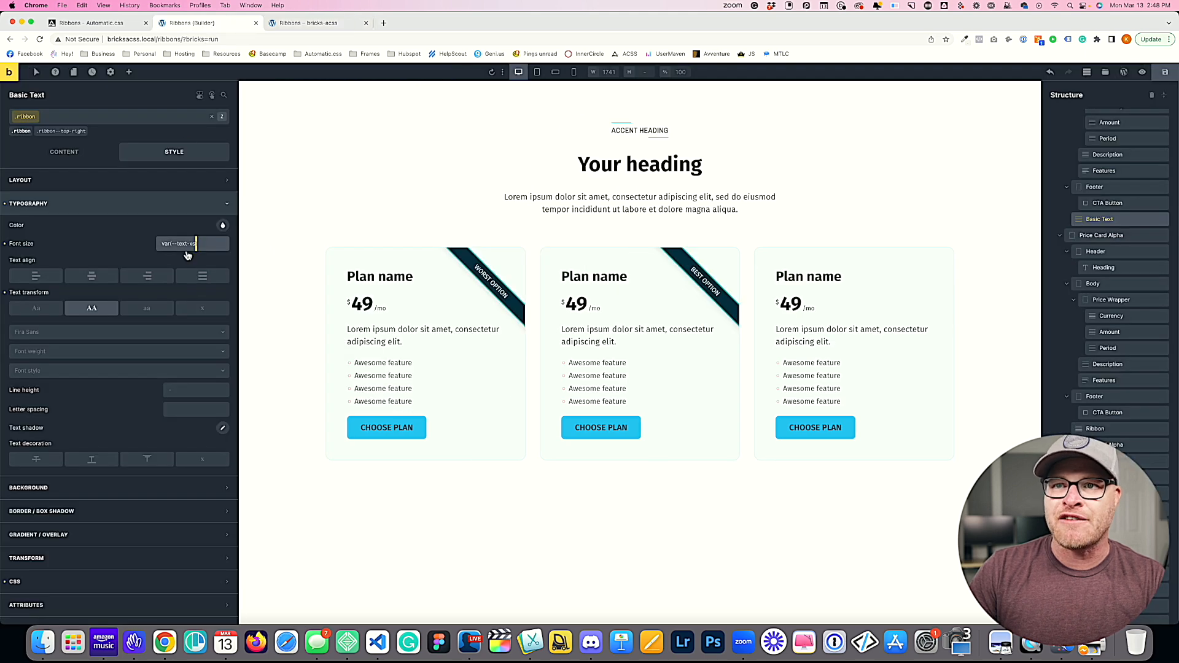
{"action": "left_click", "coordinate": [8, 243]}
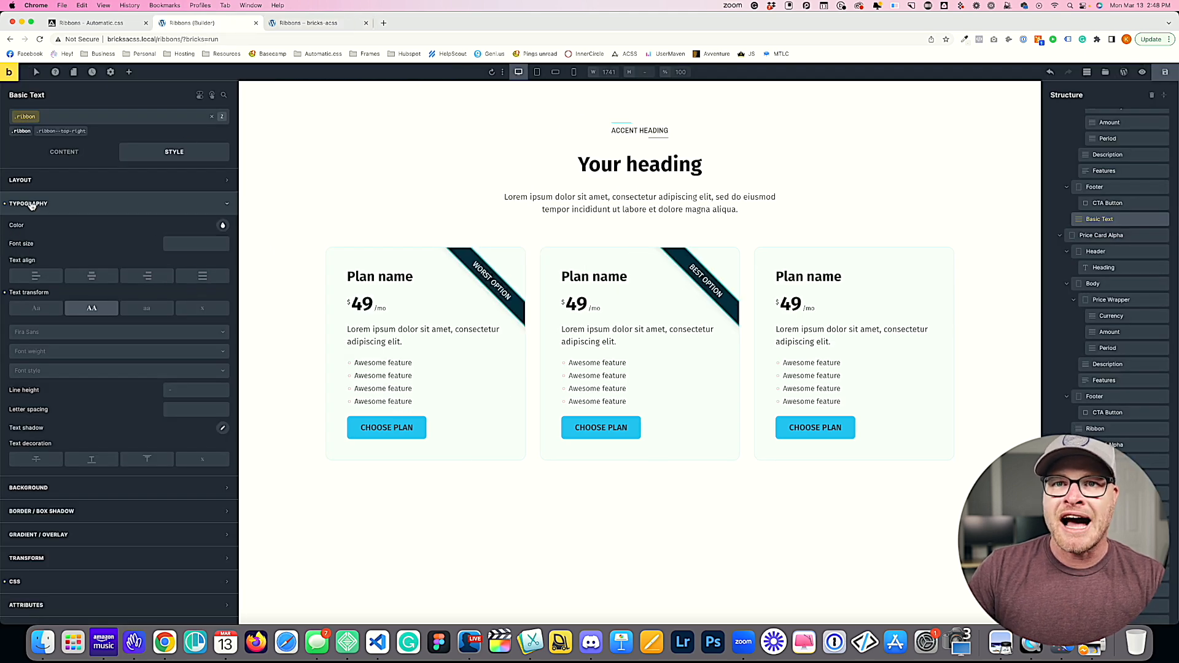
{"action": "left_click", "coordinate": [6, 205]}
{"action": "left_click", "coordinate": [57, 206]}
{"action": "left_click", "coordinate": [58, 208]}
{"action": "left_click", "coordinate": [61, 209]}
{"action": "left_click", "coordinate": [91, 308]}
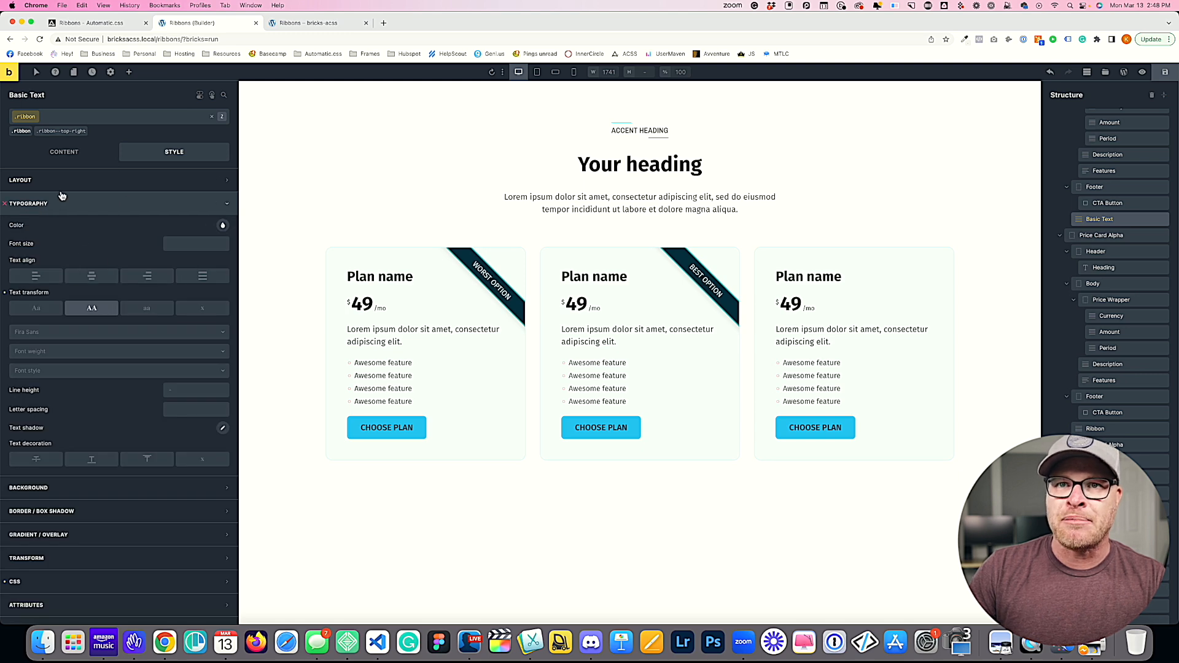
{"action": "left_click", "coordinate": [80, 154]}
{"action": "left_click", "coordinate": [165, 153]}
- Add --ribbon-text-size: var(--text-xs) and font-weight: 600 to the root rule in the .ribbon class's custom CSS
{"action": "scroll", "coordinate": [136, 335], "scroll_direction": "down", "scroll_amount": 2}
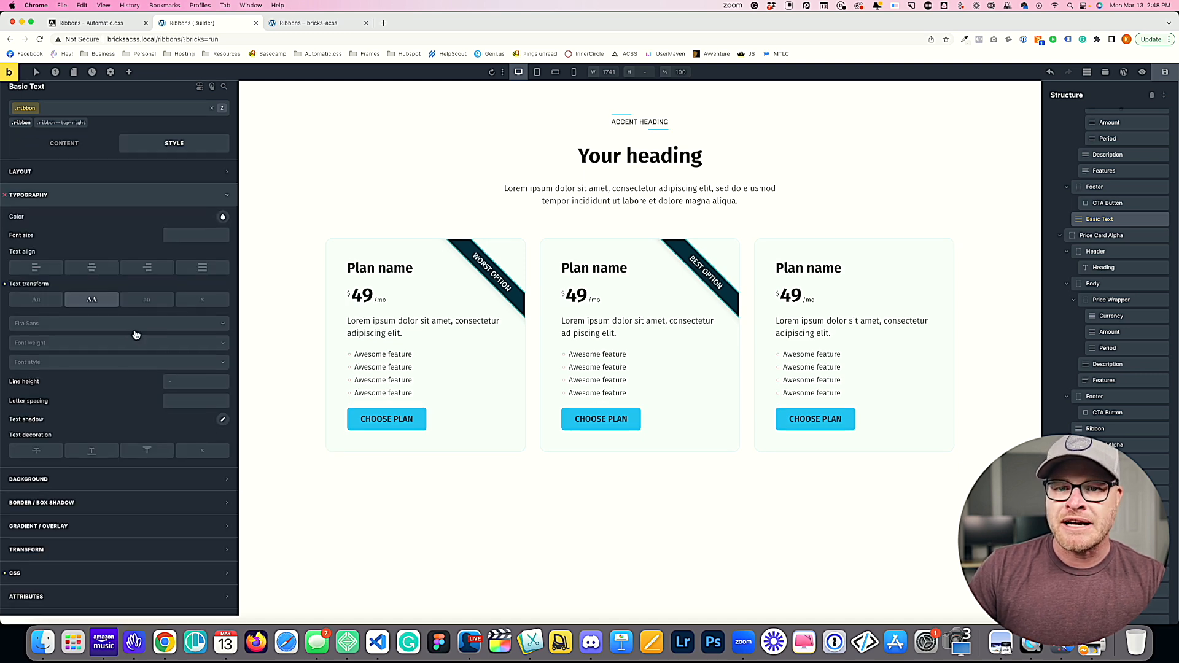
{"action": "left_click", "coordinate": [71, 590]}
{"action": "left_click", "coordinate": [244, 449]}
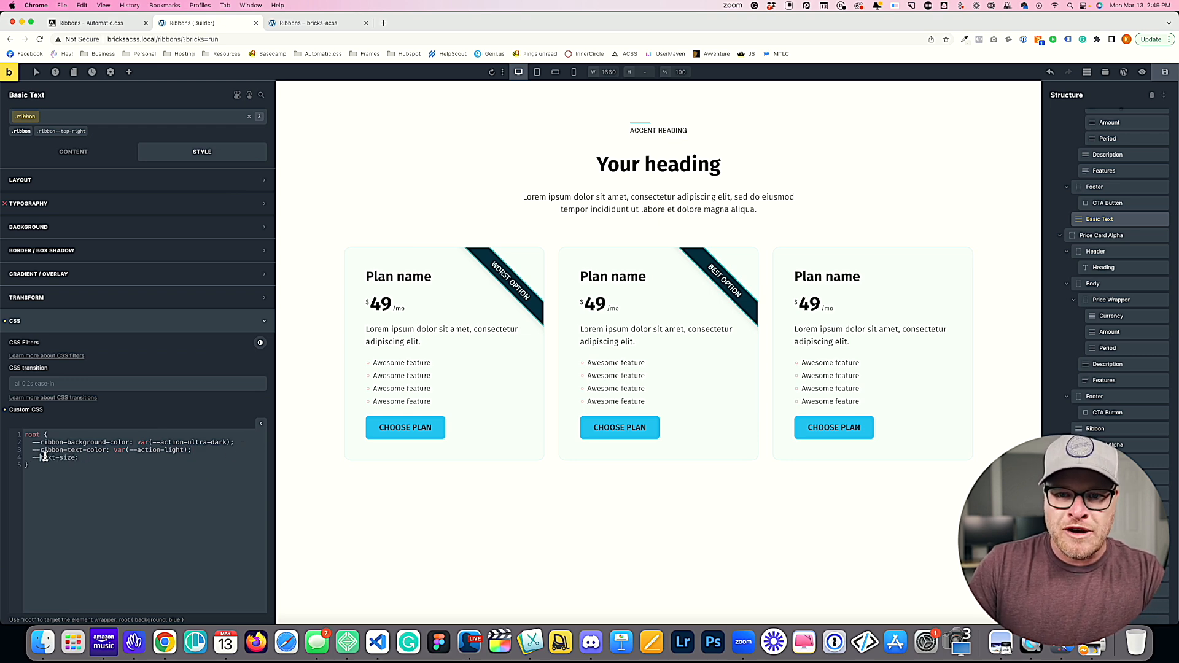
{"action": "type", "text": "ibbon-"}
{"action": "left_click", "coordinate": [118, 461]}
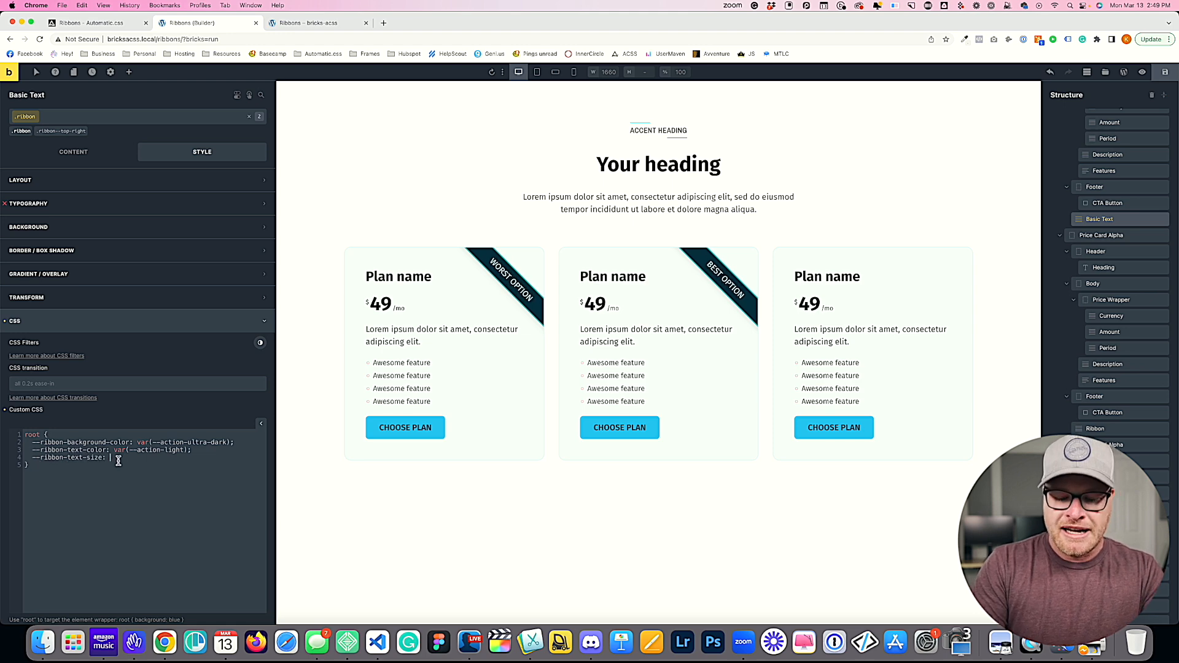
{"action": "type", "text": "var(--text-xs);   "}
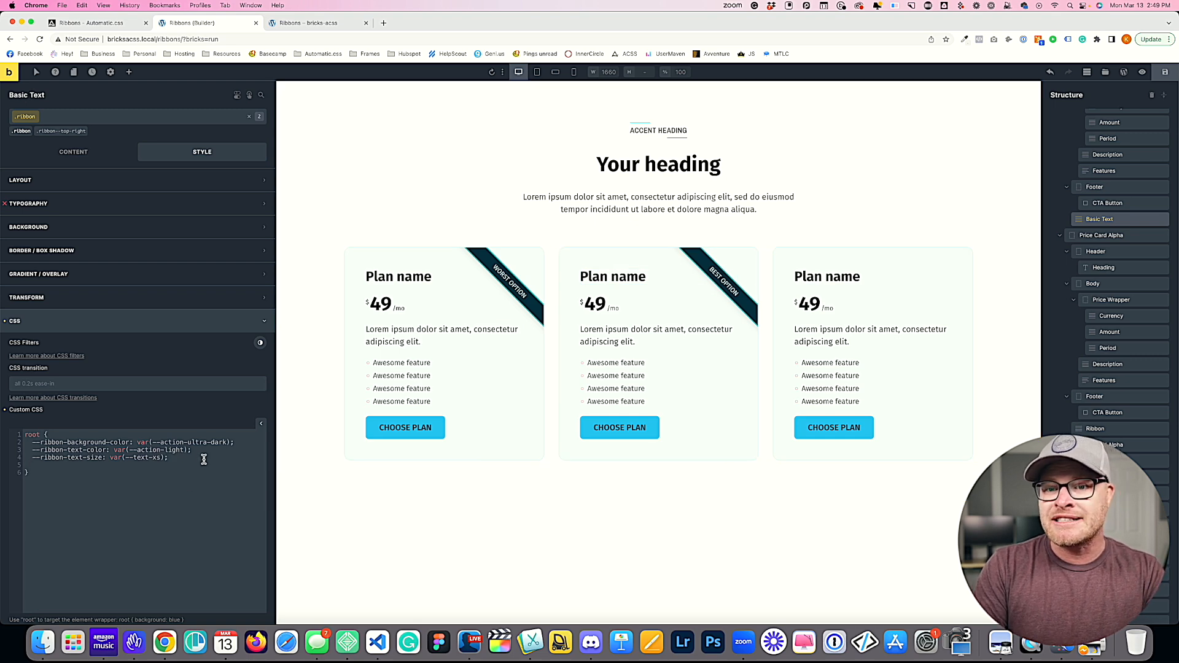
{"action": "type", "text": "font-weight:"}
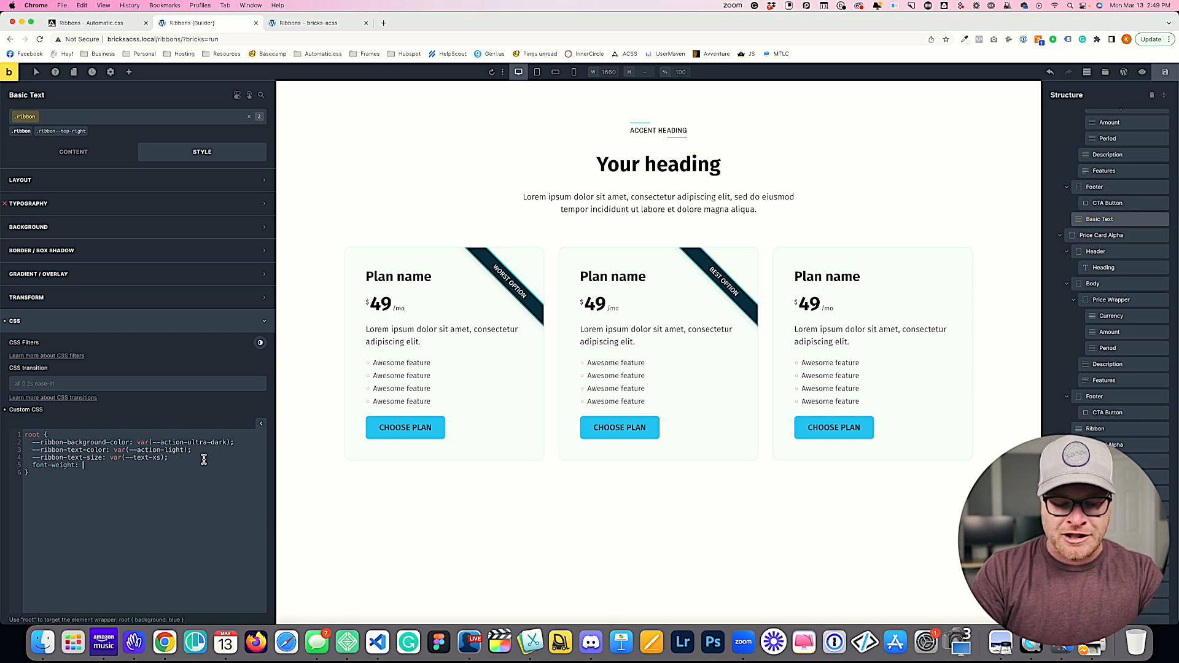
{"action": "type", "text": "600;"}
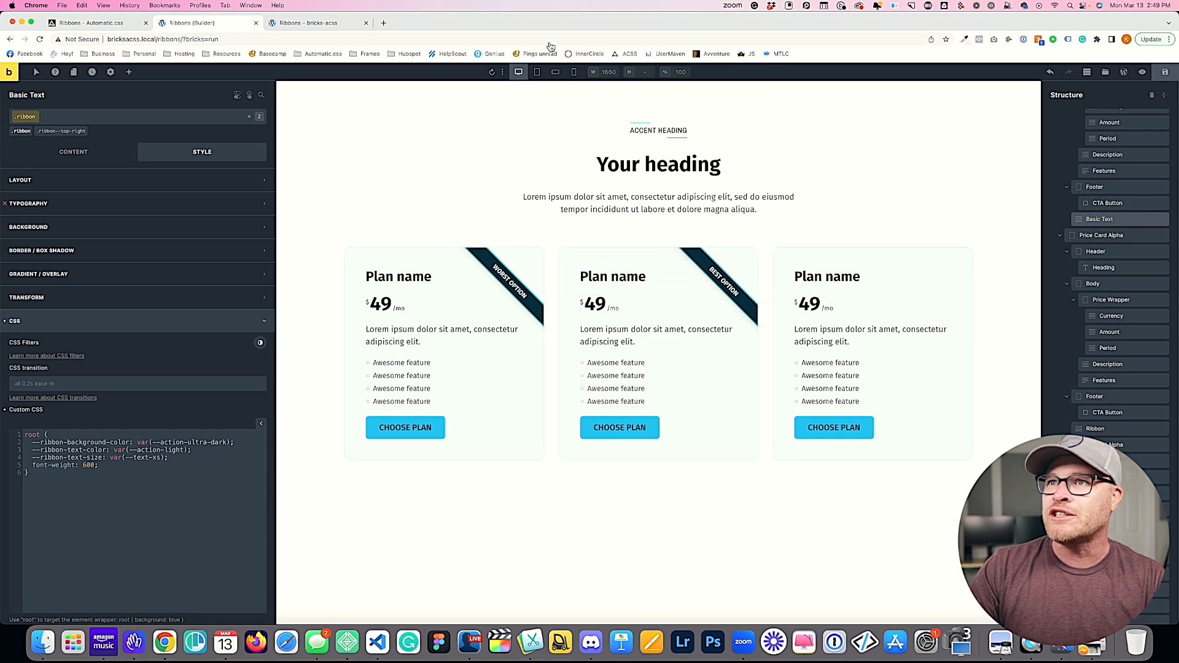
- Save the page and check both ribbons on the refreshed front-end preview
{"action": "left_click", "coordinate": [1165, 72]}
{"action": "left_click", "coordinate": [310, 22]}
{"action": "key", "text": "cmd+r"}
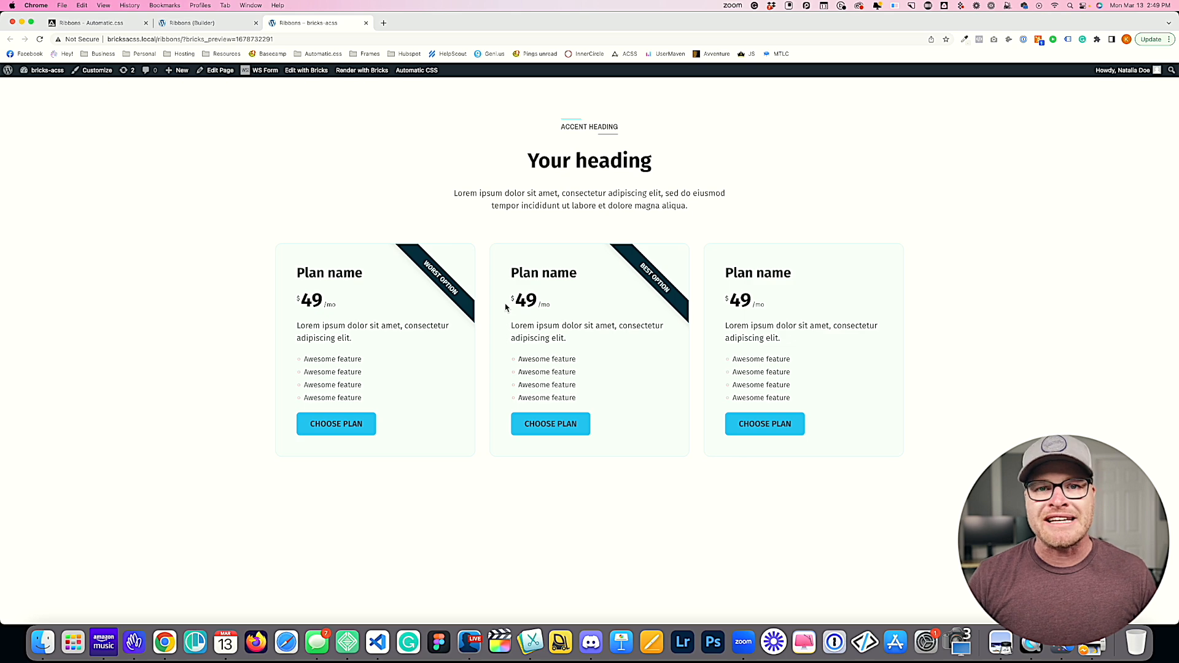
- Return to the builder and move the custom root rule from the .ribbon class to the ID of the "Worst Option" element
{"action": "left_click", "coordinate": [114, 27]}
{"action": "left_click", "coordinate": [187, 23]}
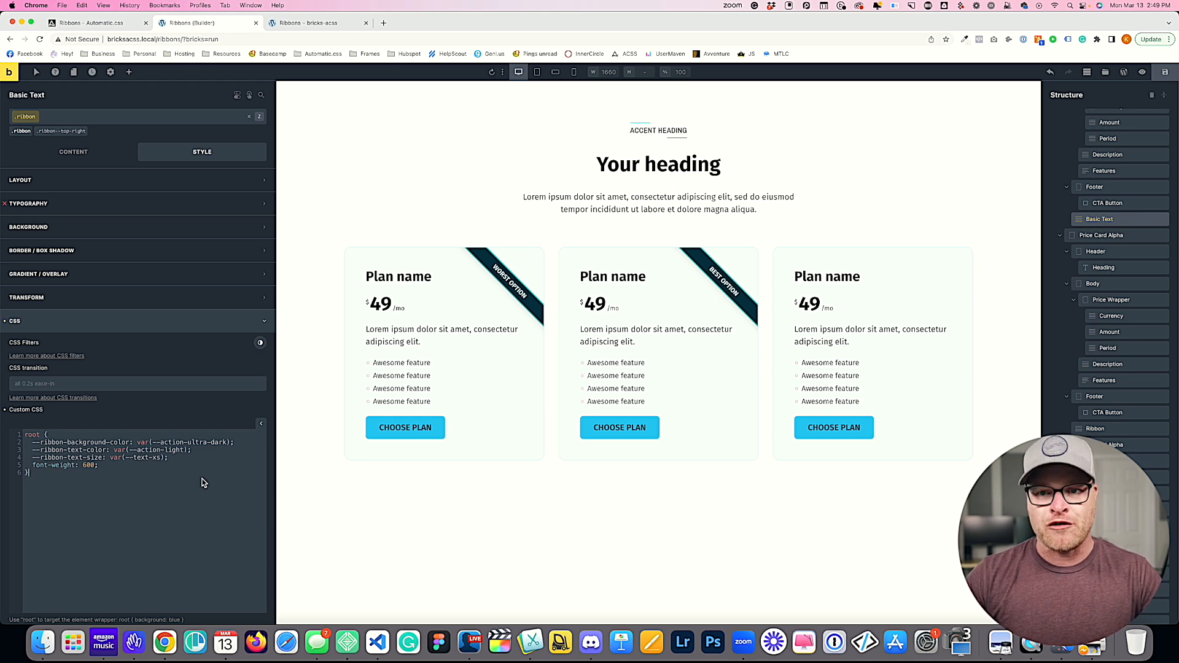
{"action": "left_click_drag", "start_coordinate": [173, 476], "coordinate": [24, 435]}
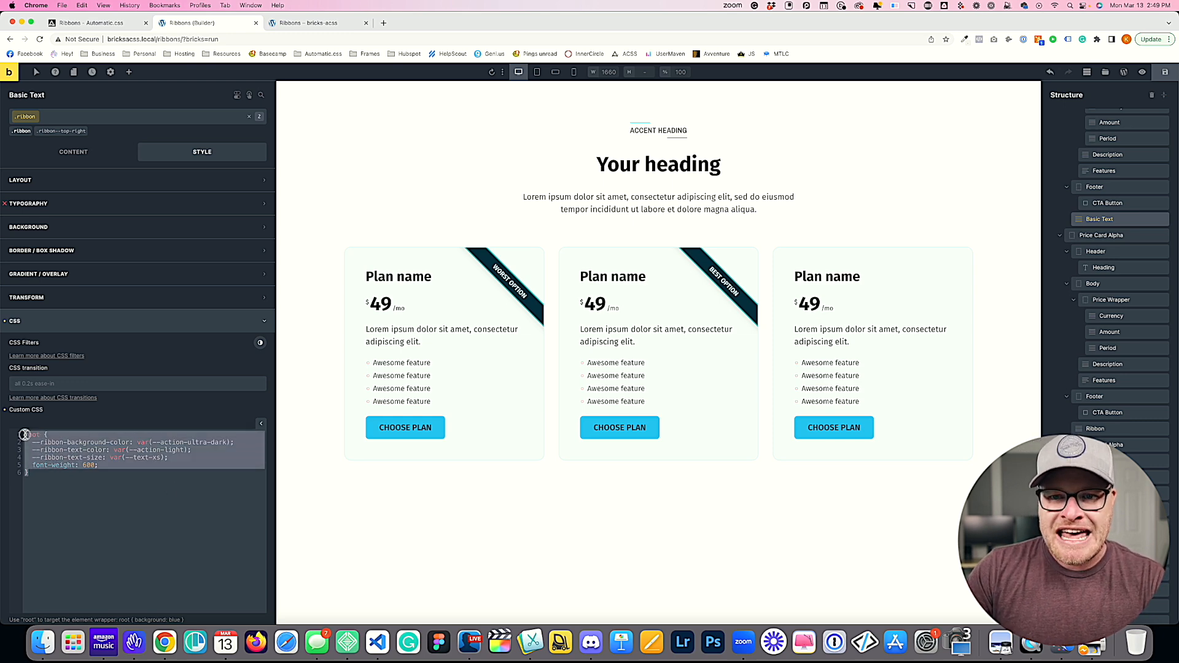
{"action": "key", "text": "super+x"}
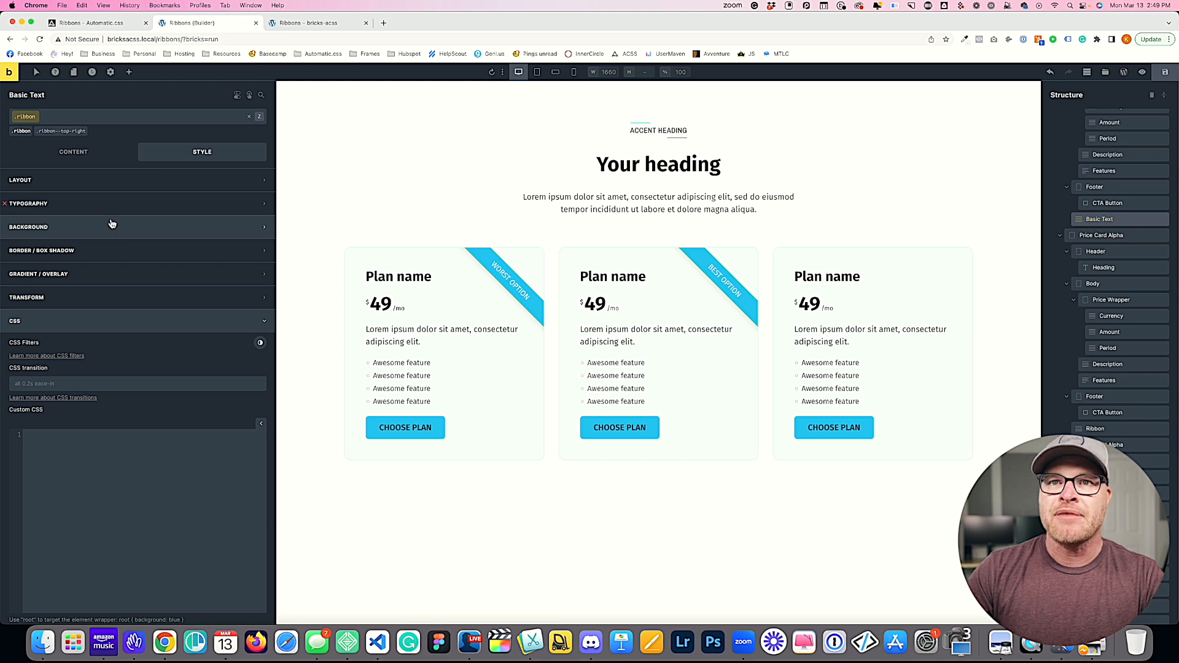
{"action": "left_click", "coordinate": [22, 131]}
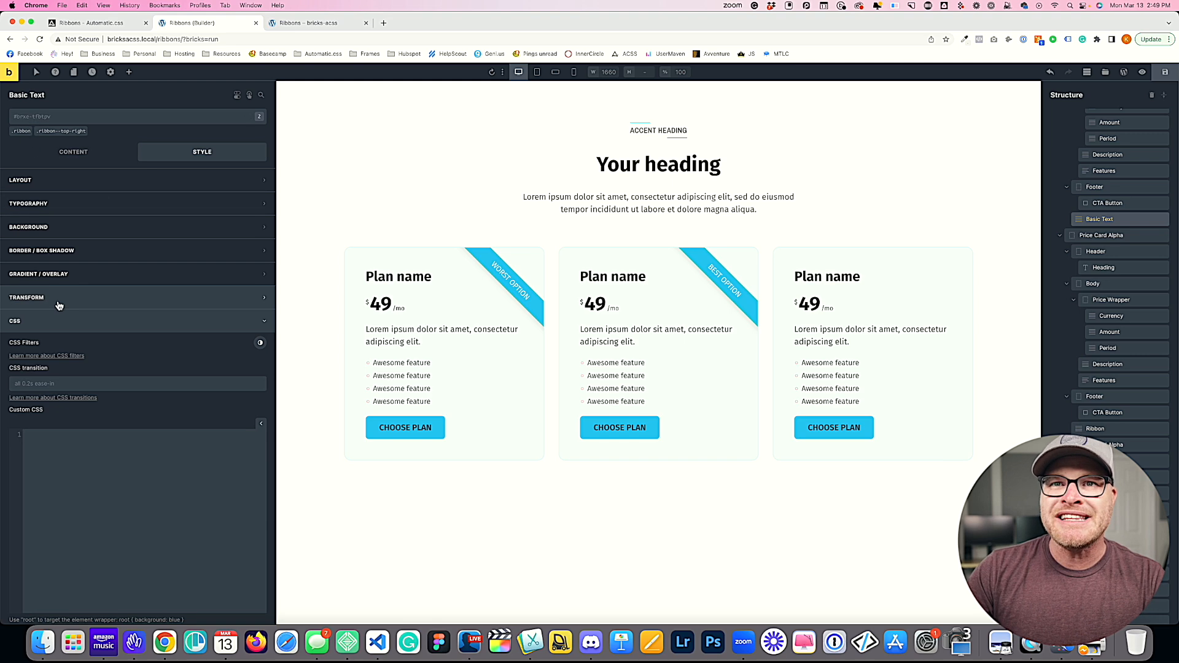
{"action": "left_click", "coordinate": [142, 495]}
{"action": "key", "text": "super+v"}
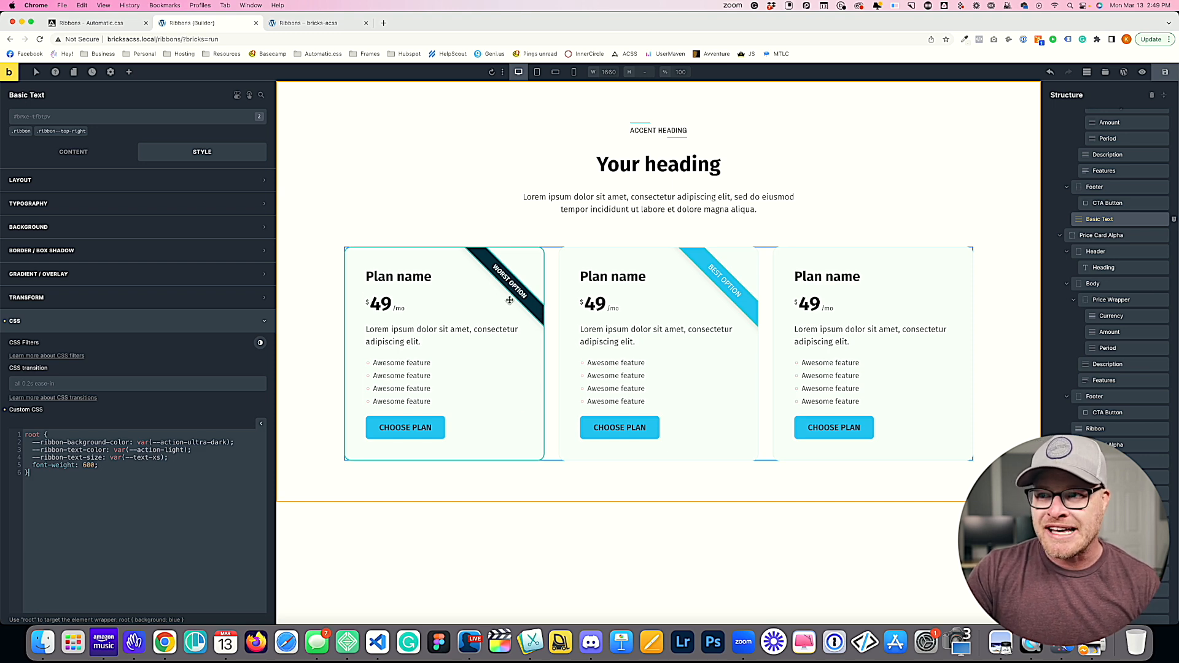
{"action": "left_click_drag", "start_coordinate": [178, 479], "coordinate": [13, 434]}
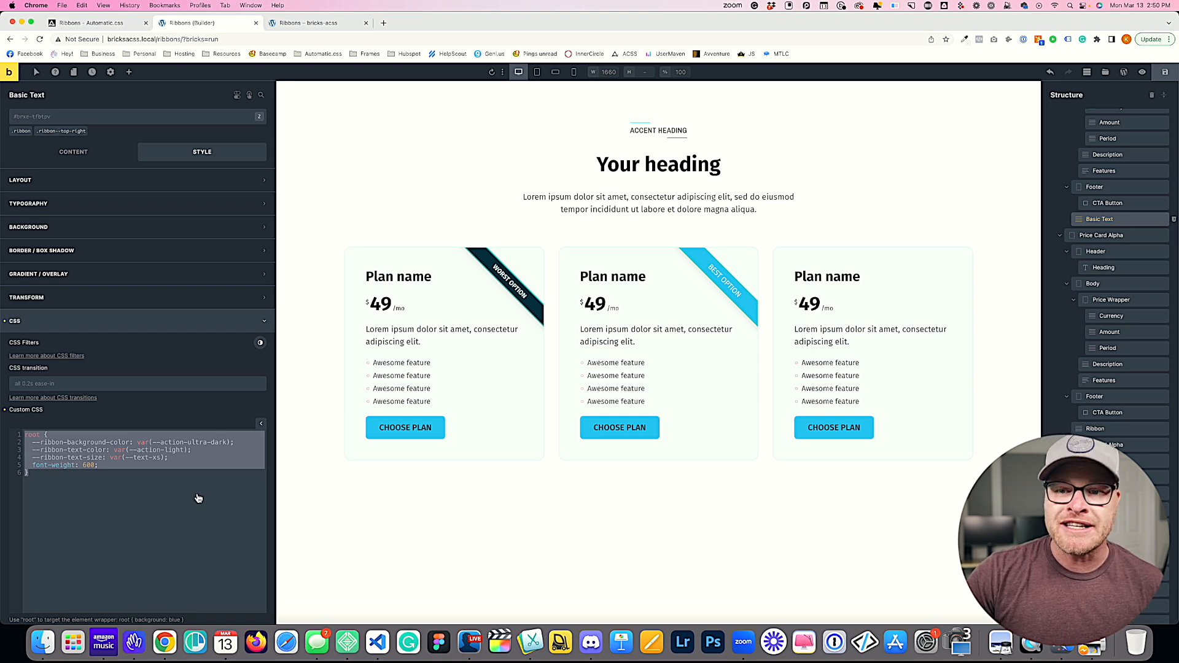
{"action": "left_click", "coordinate": [91, 489]}
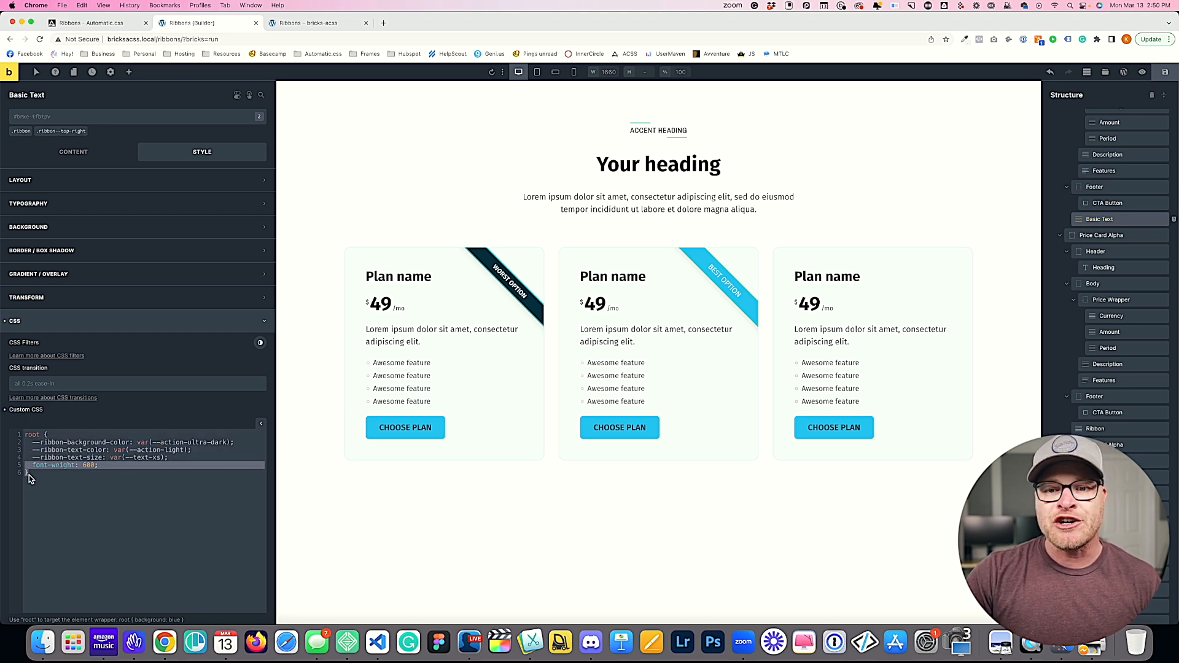
{"action": "left_click", "coordinate": [79, 182]}
{"action": "left_click", "coordinate": [49, 181]}
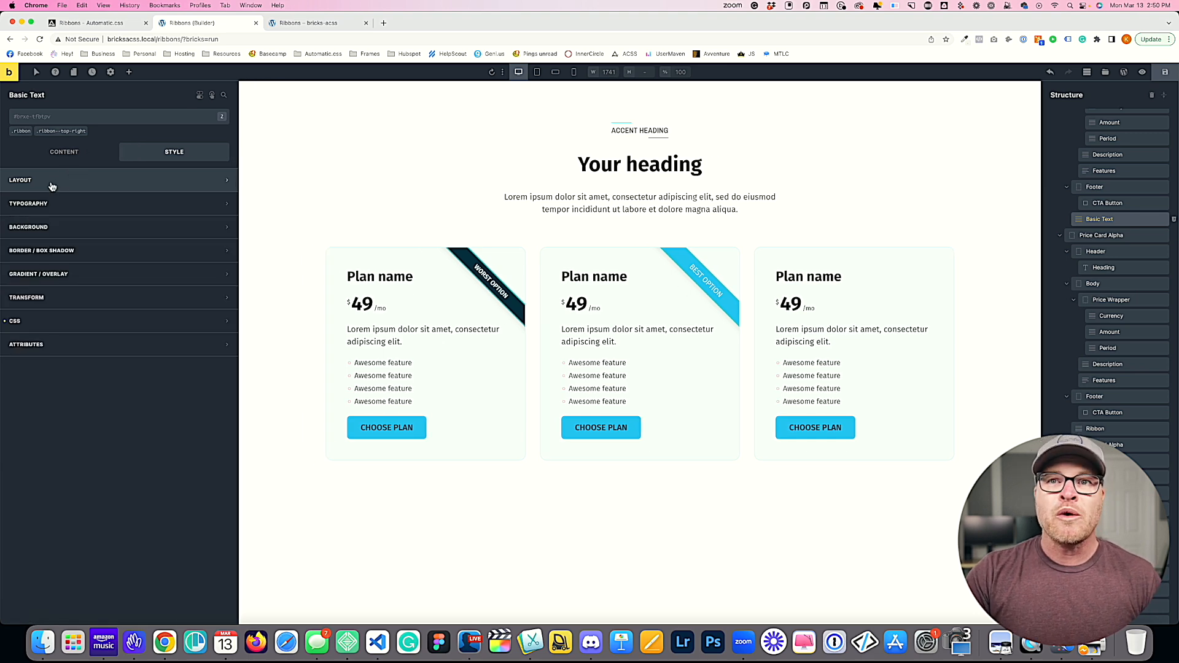
{"action": "left_click", "coordinate": [76, 322]}
{"action": "left_click_drag", "start_coordinate": [227, 465], "coordinate": [39, 445]}
{"action": "left_click", "coordinate": [40, 444]}
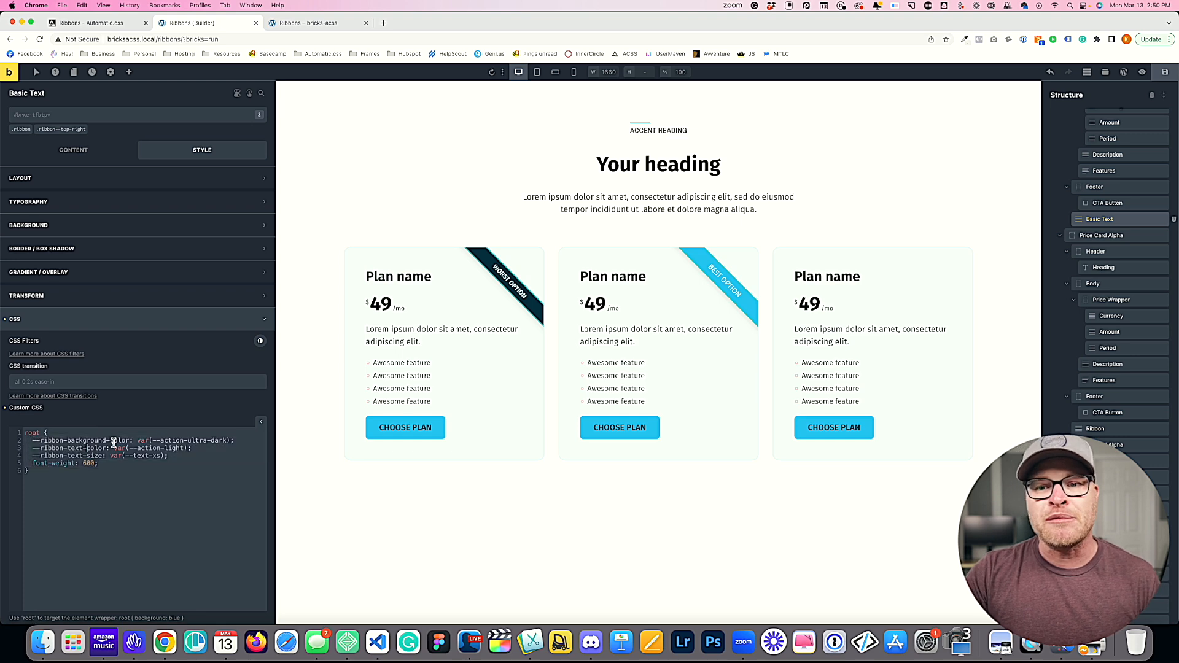
- Review the ribbon variable overrides and layout settings on the ID of the "Worst Option" ribbon element
{"action": "left_click", "coordinate": [111, 178]}
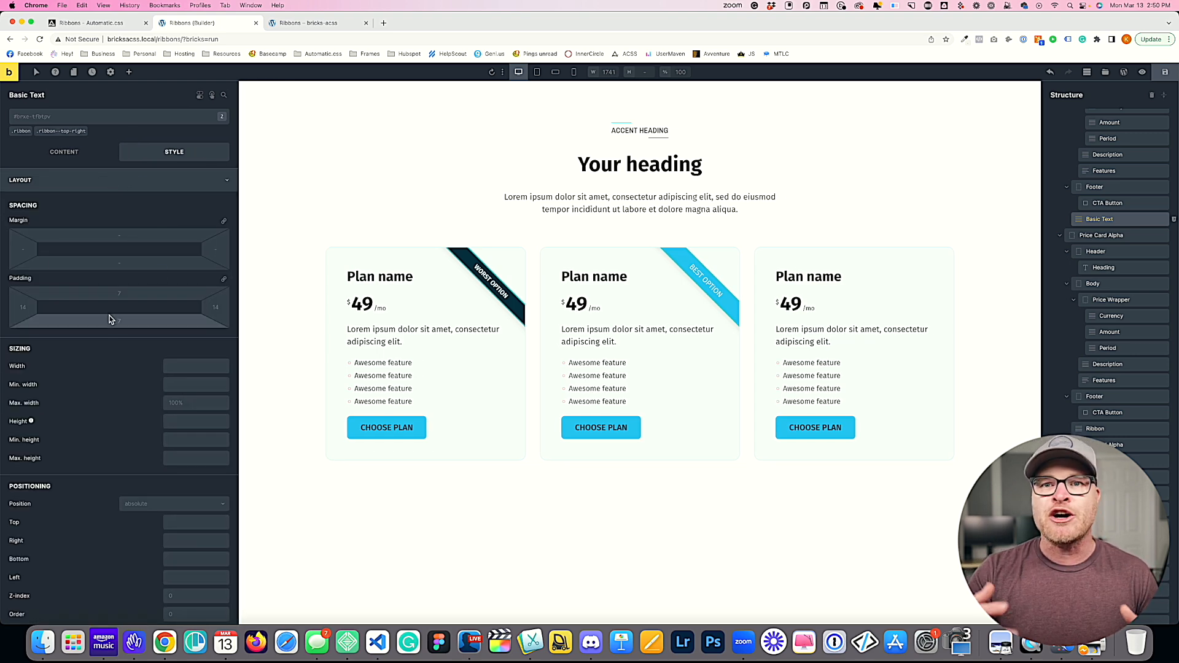
{"action": "left_click", "coordinate": [98, 179]}
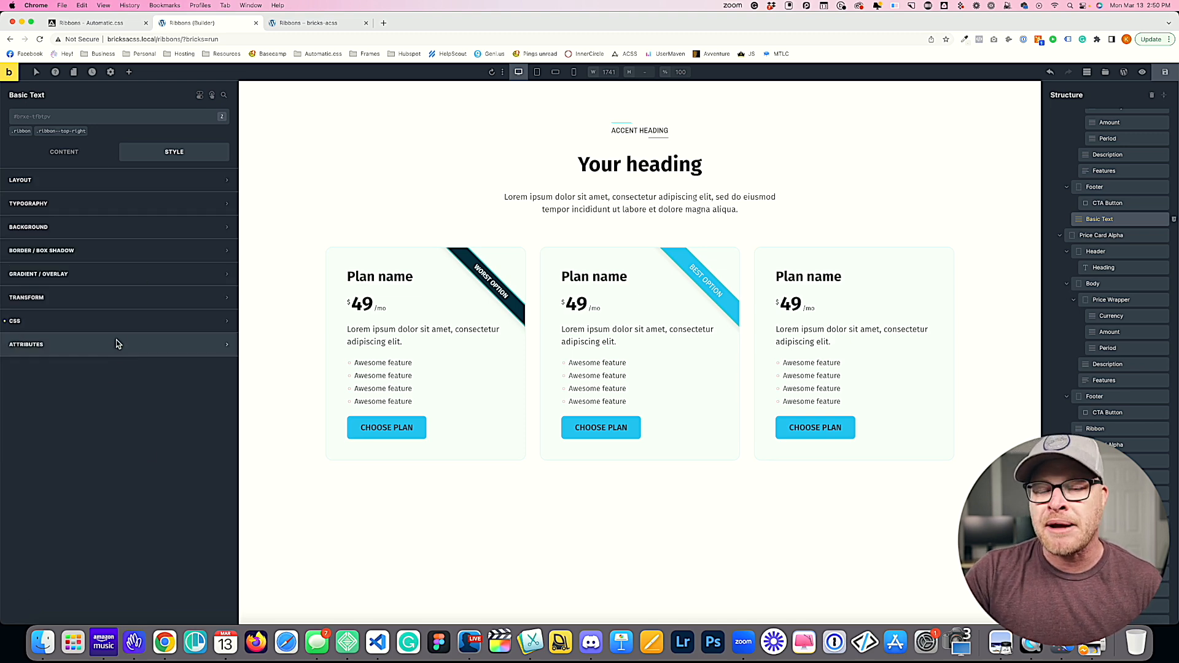
{"action": "left_click", "coordinate": [134, 323]}
{"action": "key", "text": "super+a"}
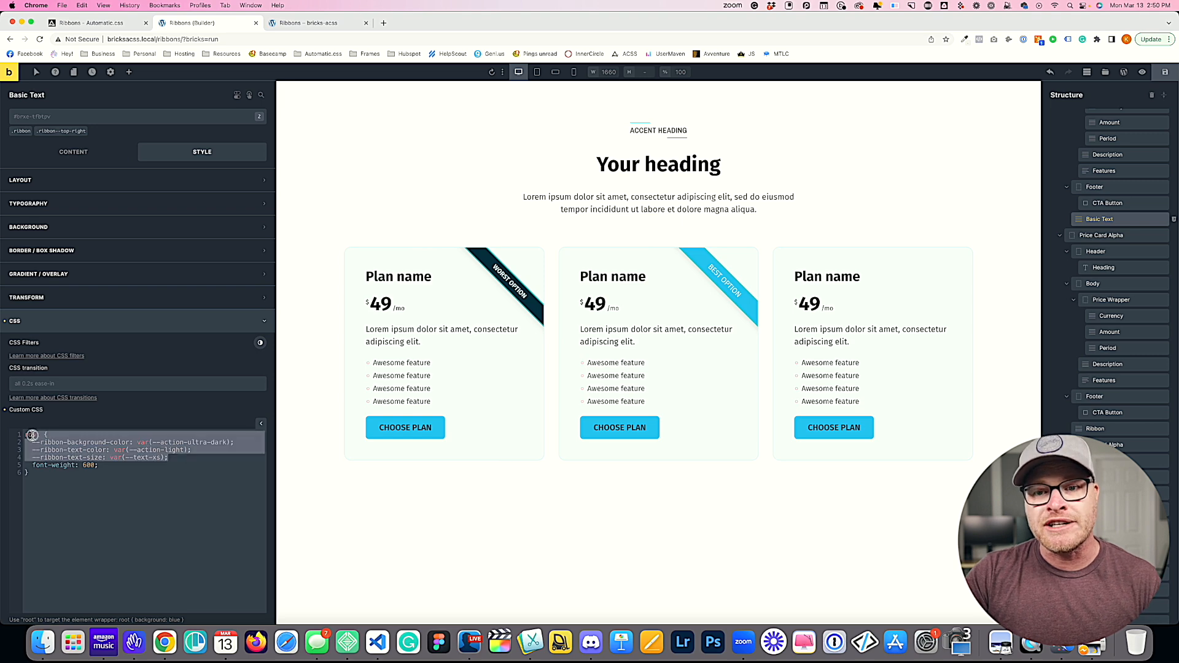
{"action": "left_click", "coordinate": [203, 482]}
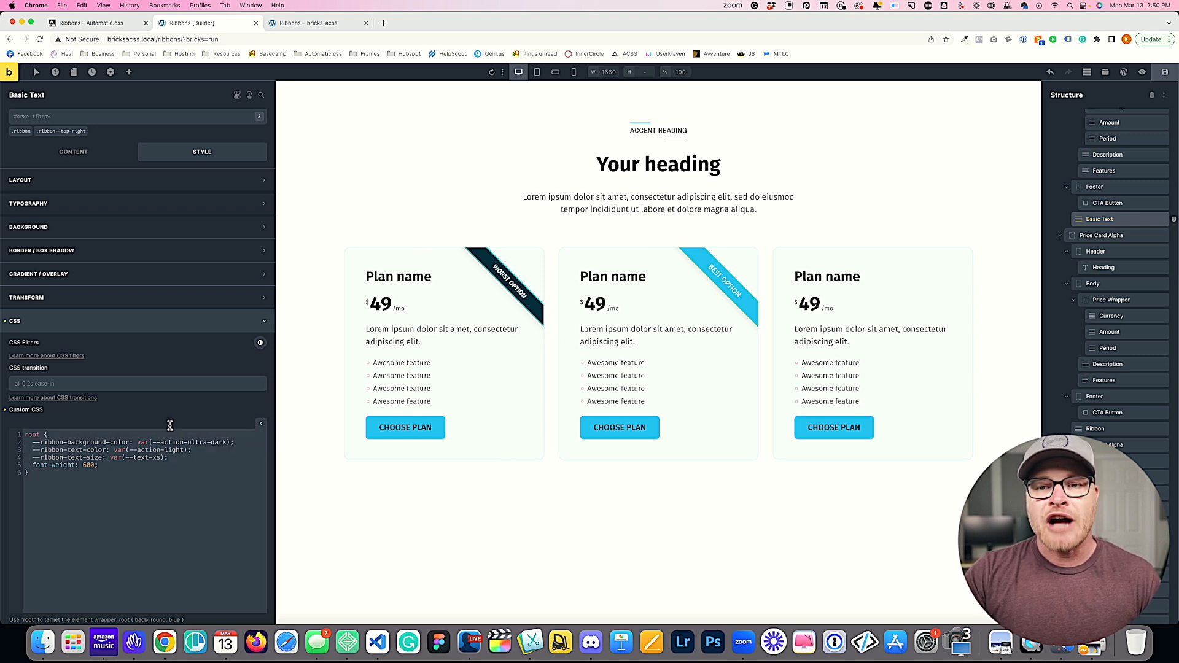
{"action": "left_click_drag", "start_coordinate": [91, 472], "coordinate": [35, 443]}
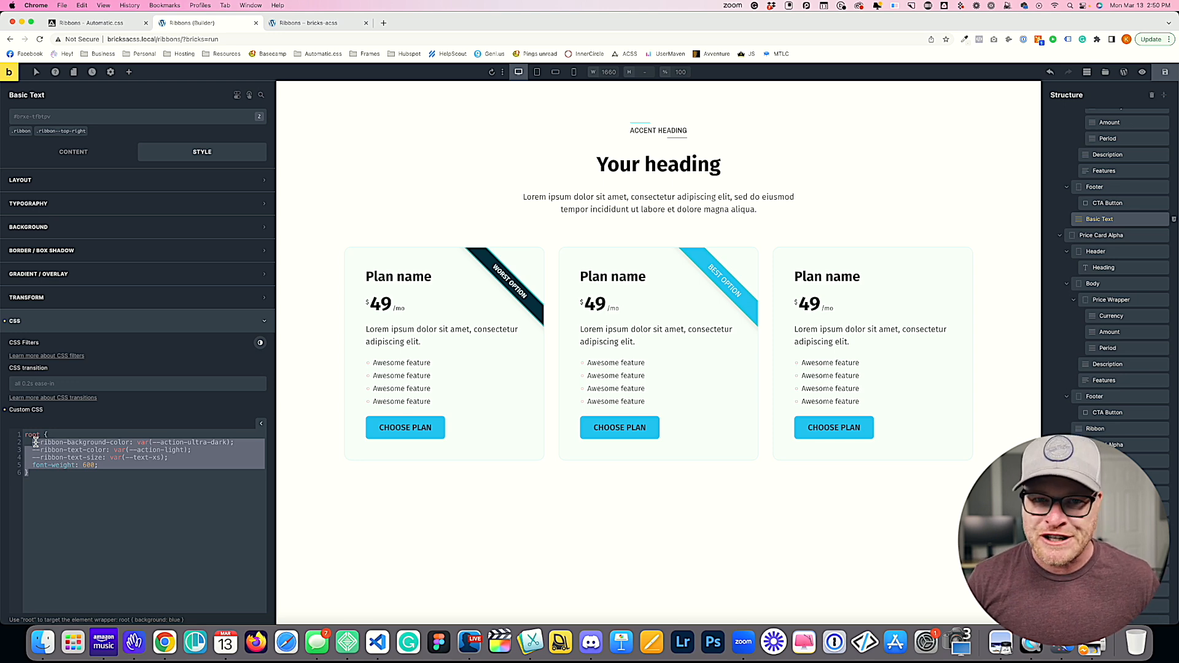
{"action": "left_click_drag", "start_coordinate": [35, 443], "coordinate": [36, 443]}
{"action": "left_click", "coordinate": [60, 450]}
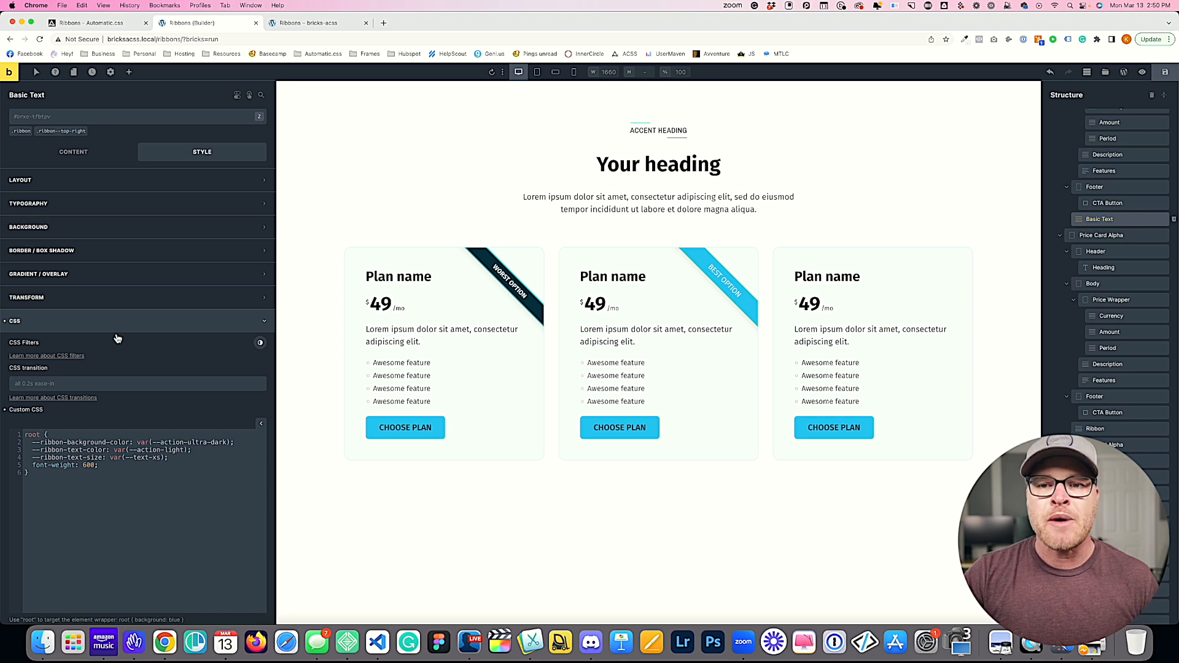
{"action": "key", "text": "super+a"}
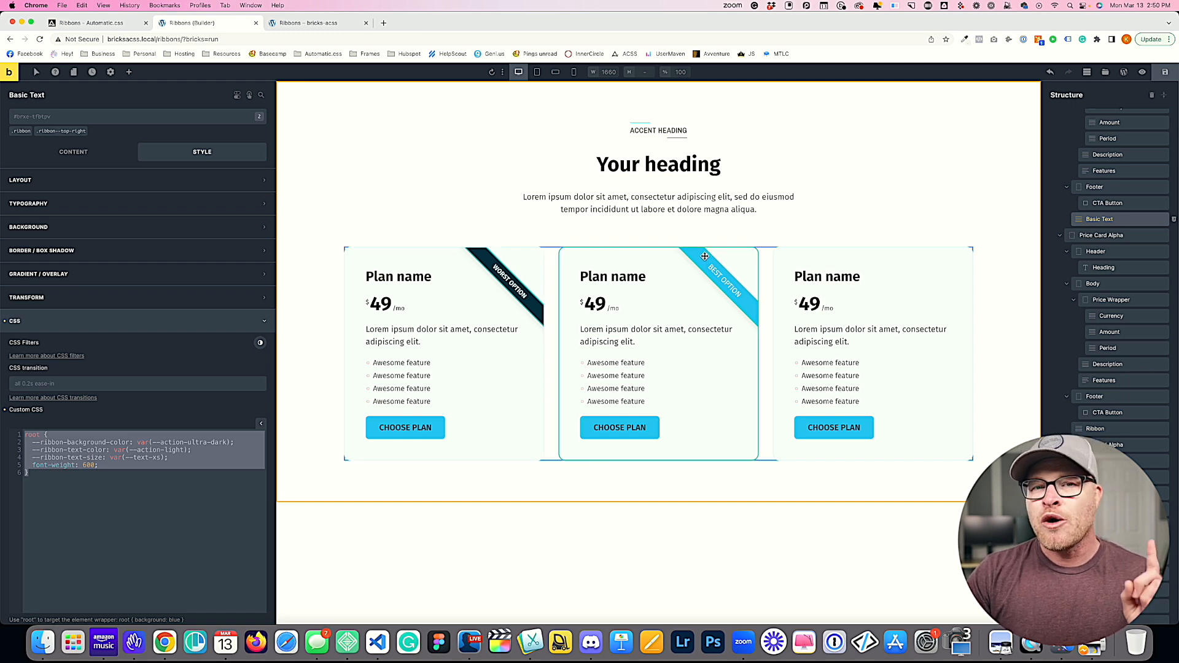
- Add a Basic Text element inside the third pricing card
{"action": "left_click", "coordinate": [854, 252]}
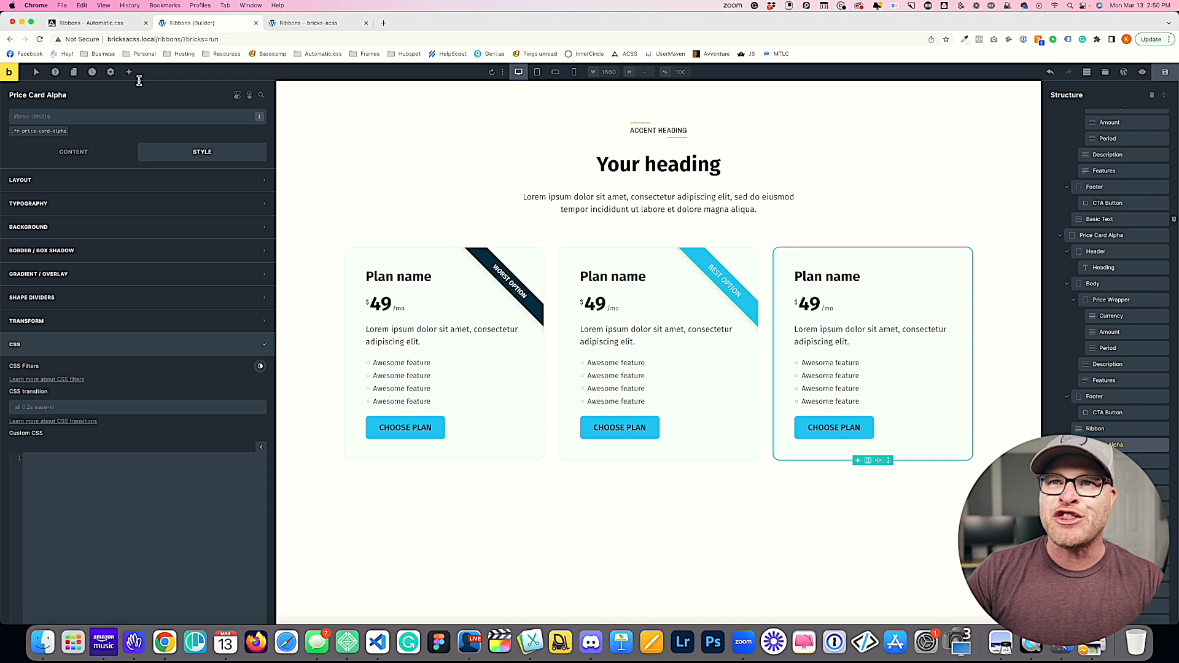
{"action": "left_click", "coordinate": [129, 72]}
{"action": "type", "text": "text"}
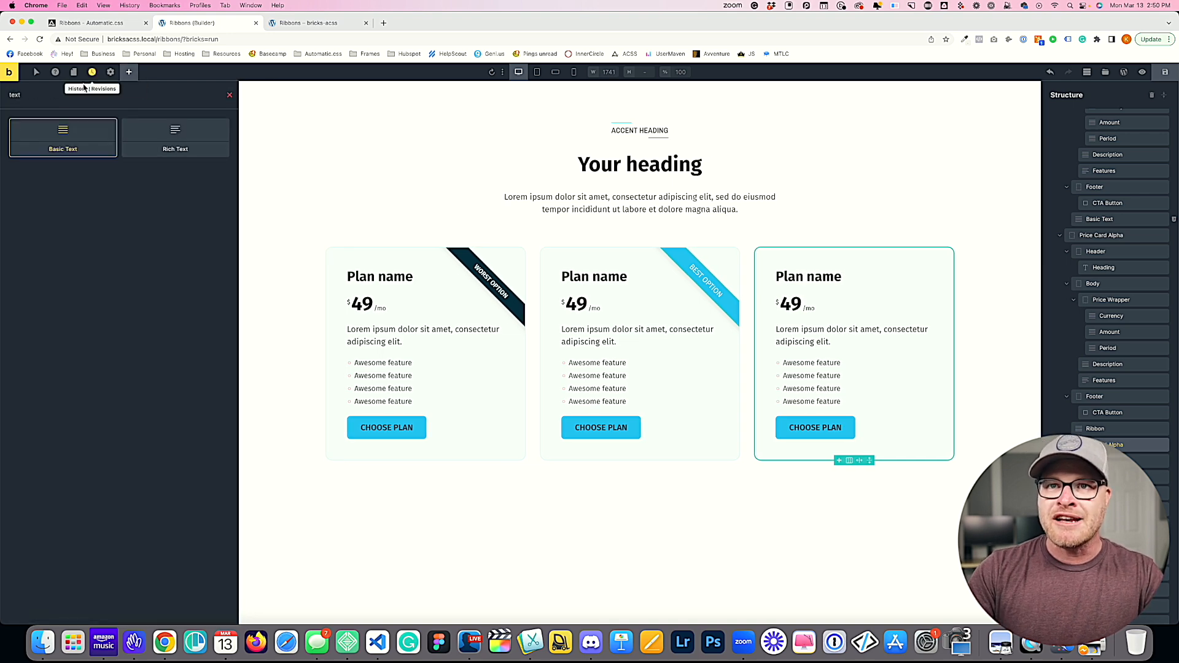
{"action": "left_click", "coordinate": [63, 133]}
{"action": "left_click", "coordinate": [829, 479]}
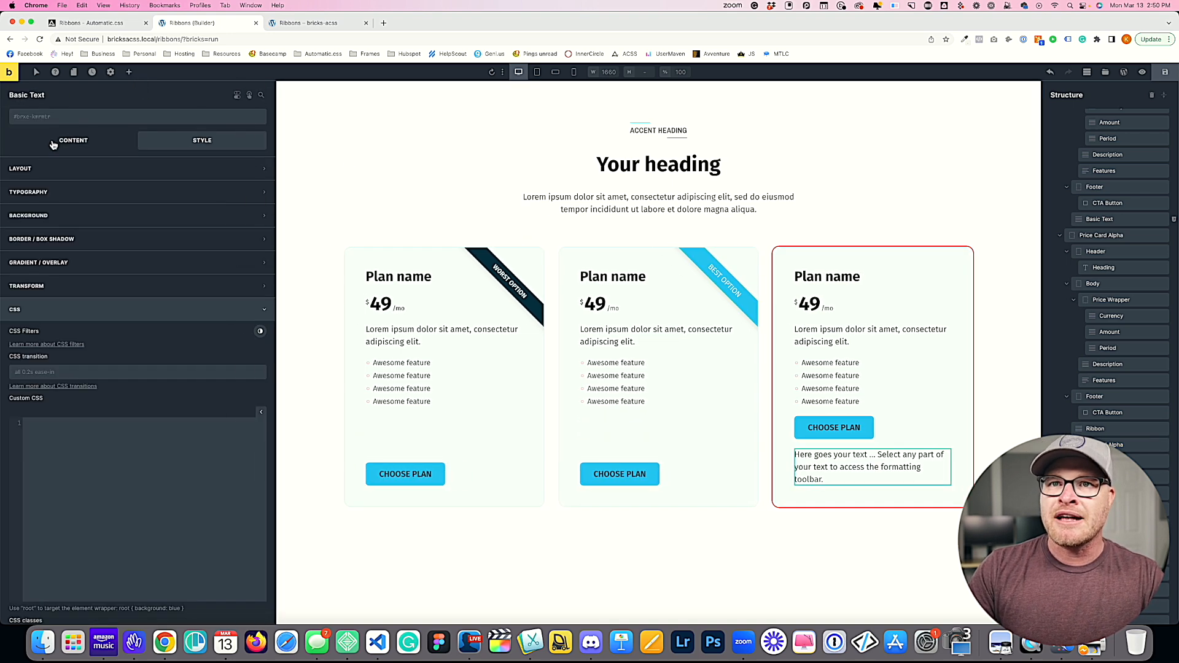
- Set the new text element's content to "OK Option" and its HTML tag to span
{"action": "left_click", "coordinate": [53, 144]}
{"action": "left_click", "coordinate": [137, 184]}
{"action": "key", "text": "super+a"}
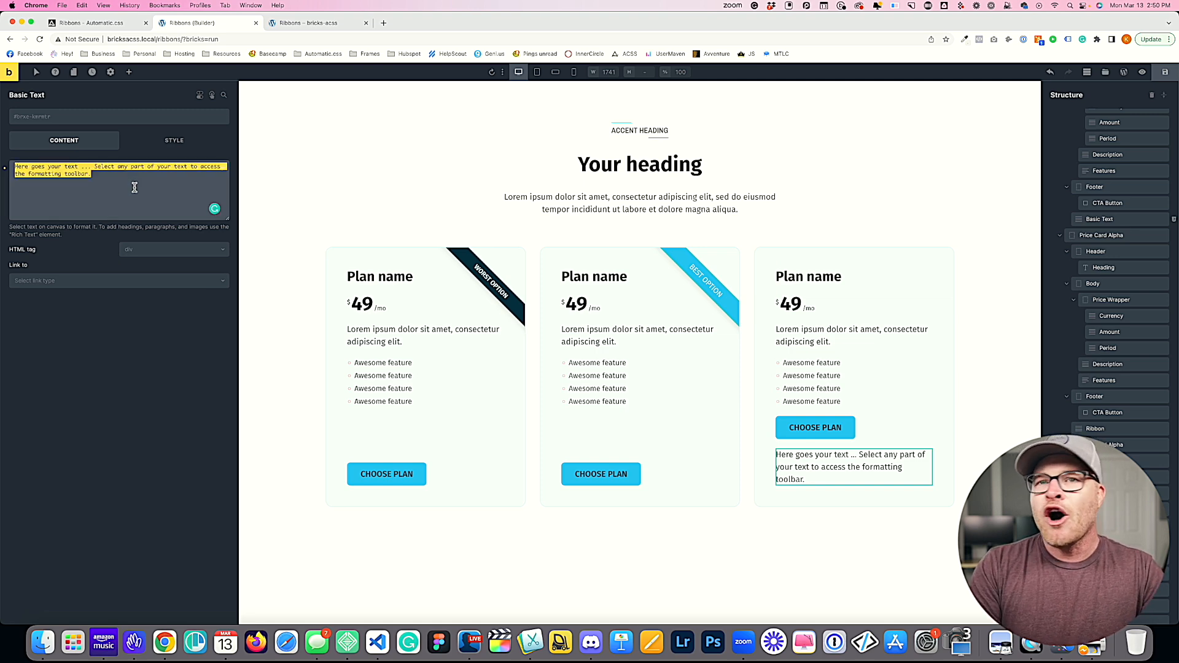
{"action": "type", "text": "Okay O"}
{"action": "key", "text": "super+a"}
{"action": "type", "text": "OK Option"}
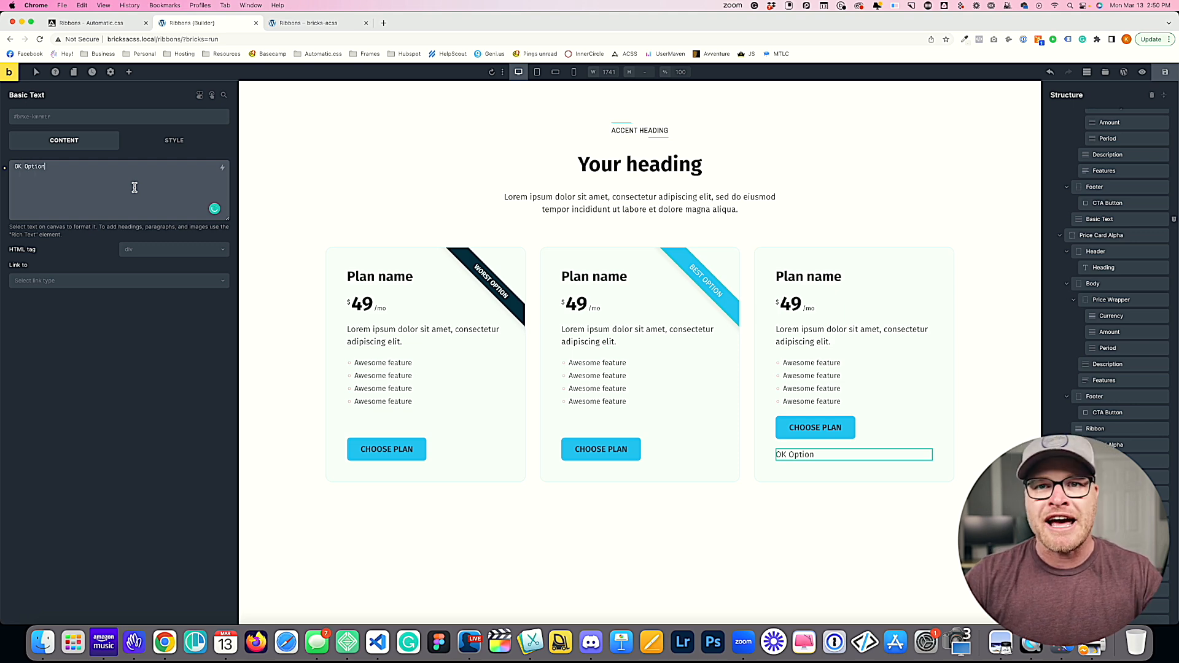
{"action": "left_click", "coordinate": [129, 255]}
{"action": "left_click", "coordinate": [150, 305]}
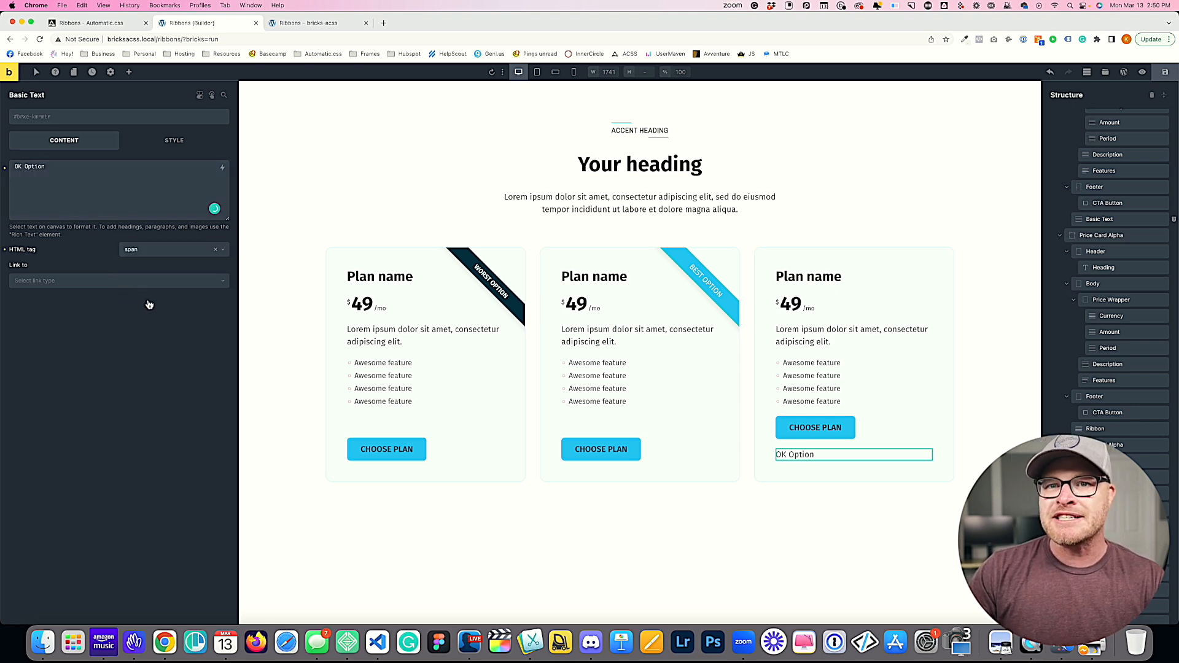
- Assign the classes ribbon and ribbon--top-right to the "OK Option" text
{"action": "left_click", "coordinate": [71, 117]}
{"action": "type", "text": "ribbon"}
{"action": "key", "text": "Return"}
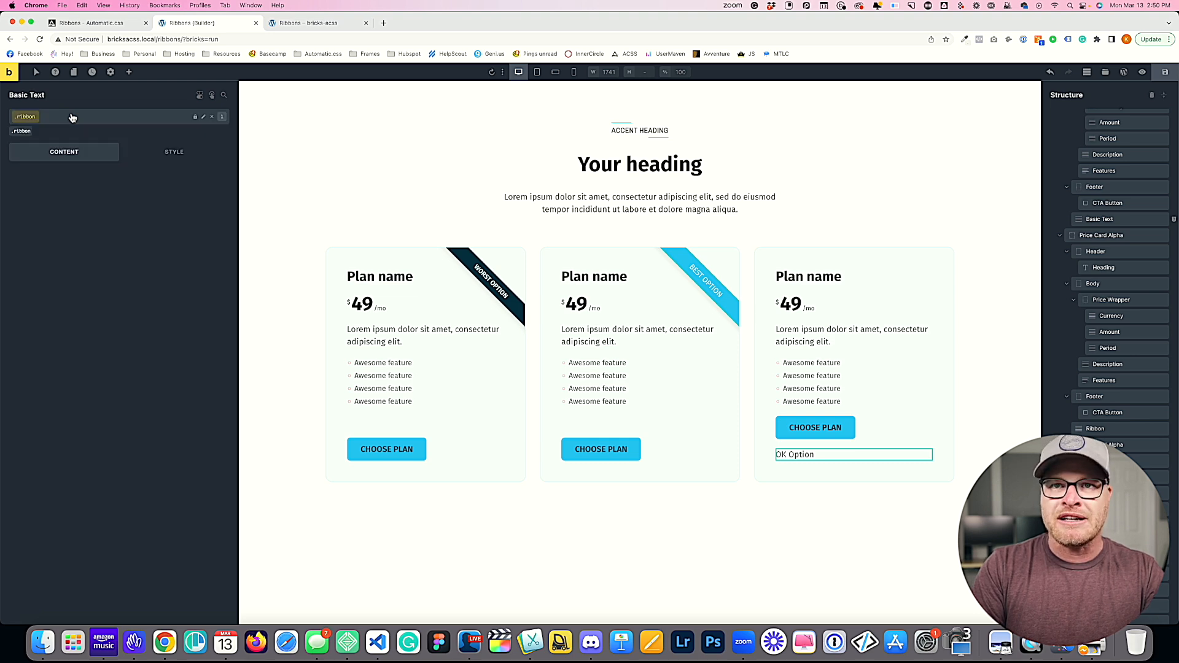
{"action": "left_click", "coordinate": [69, 116]}
{"action": "type", "text": "ribbon--top"}
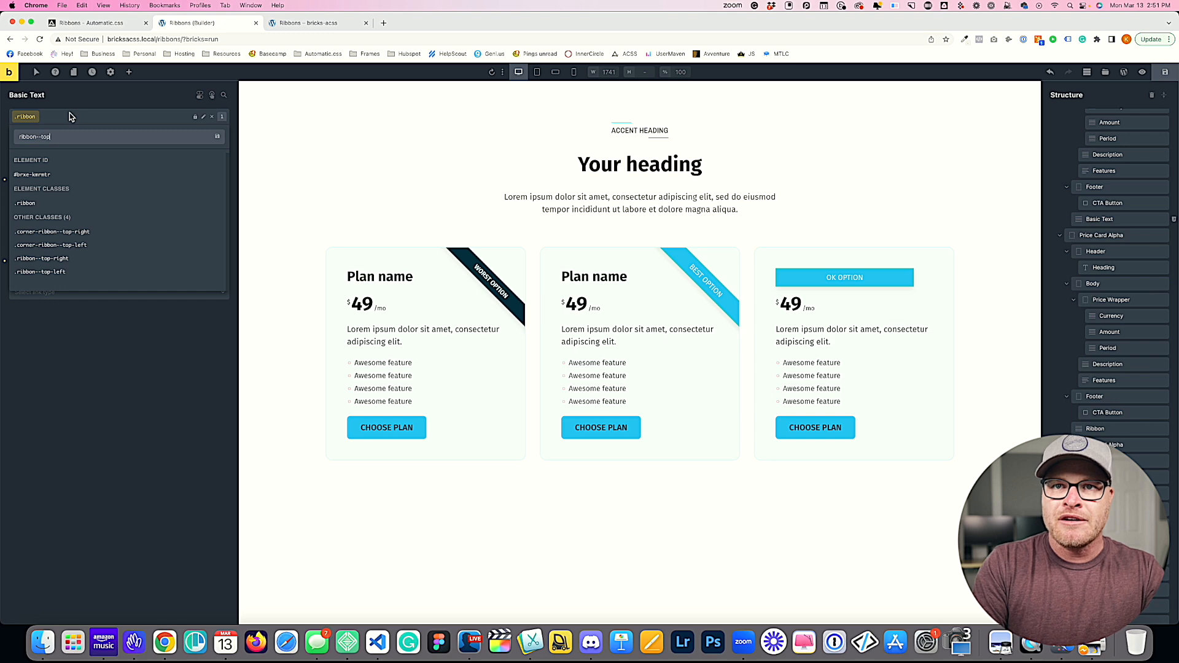
{"action": "type", "text": "-right"}
{"action": "key", "text": "Return"}
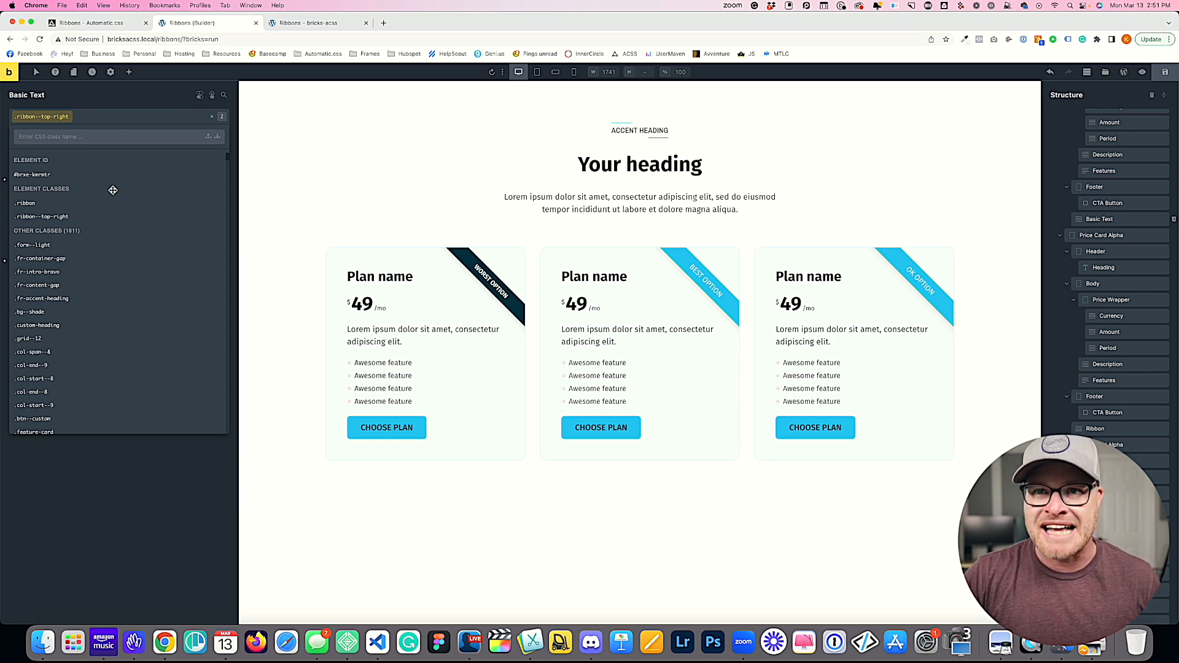
{"action": "type", "text": "top"}
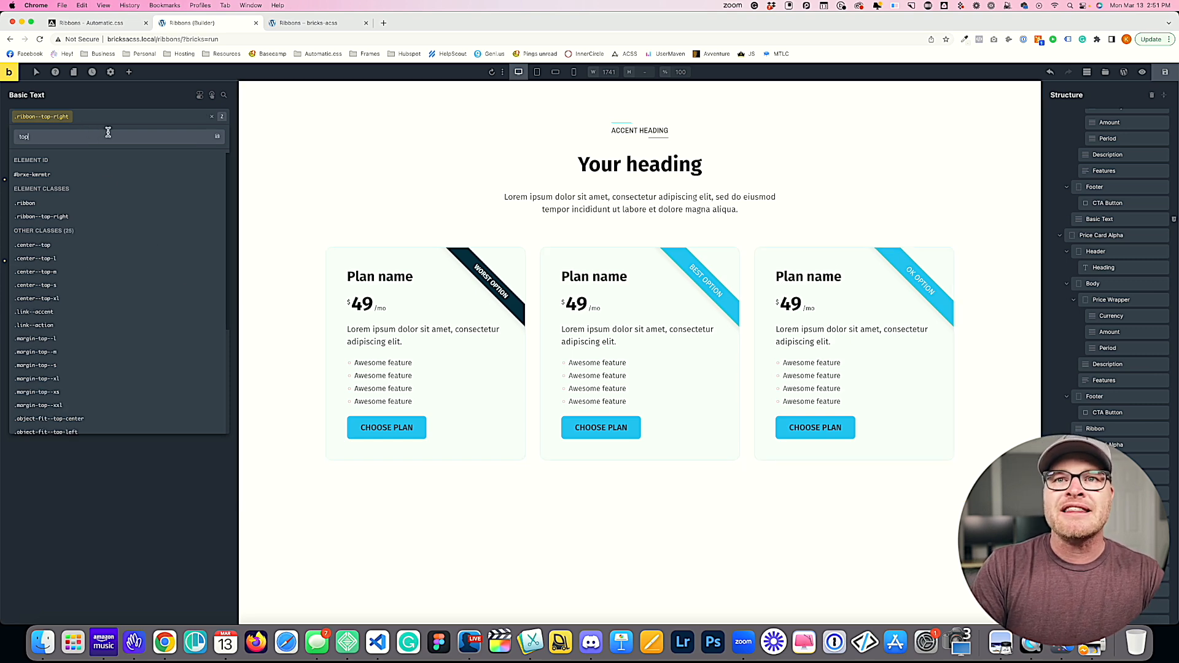
{"action": "key", "text": "BackSpace"}
{"action": "key", "text": "BackSpace"}
{"action": "key", "text": "BackSpace"}
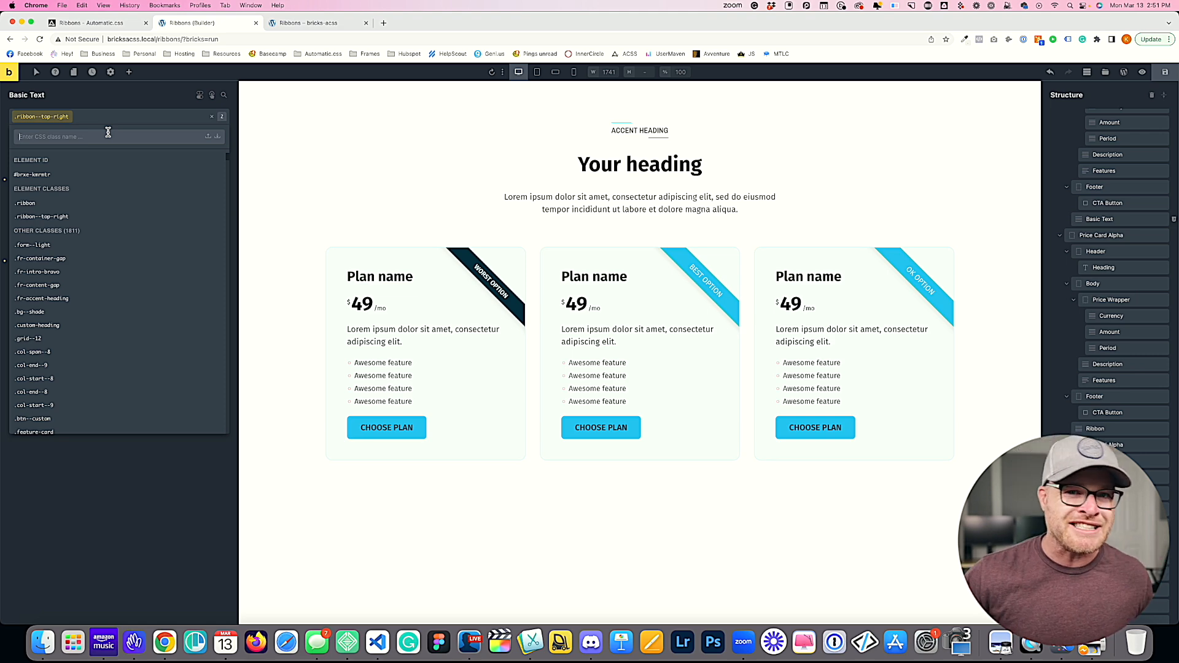
- Add a ribbon--service class to the "OK Option" text and start a root rule in that class's custom CSS
{"action": "type", "text": "ribbon--service"}
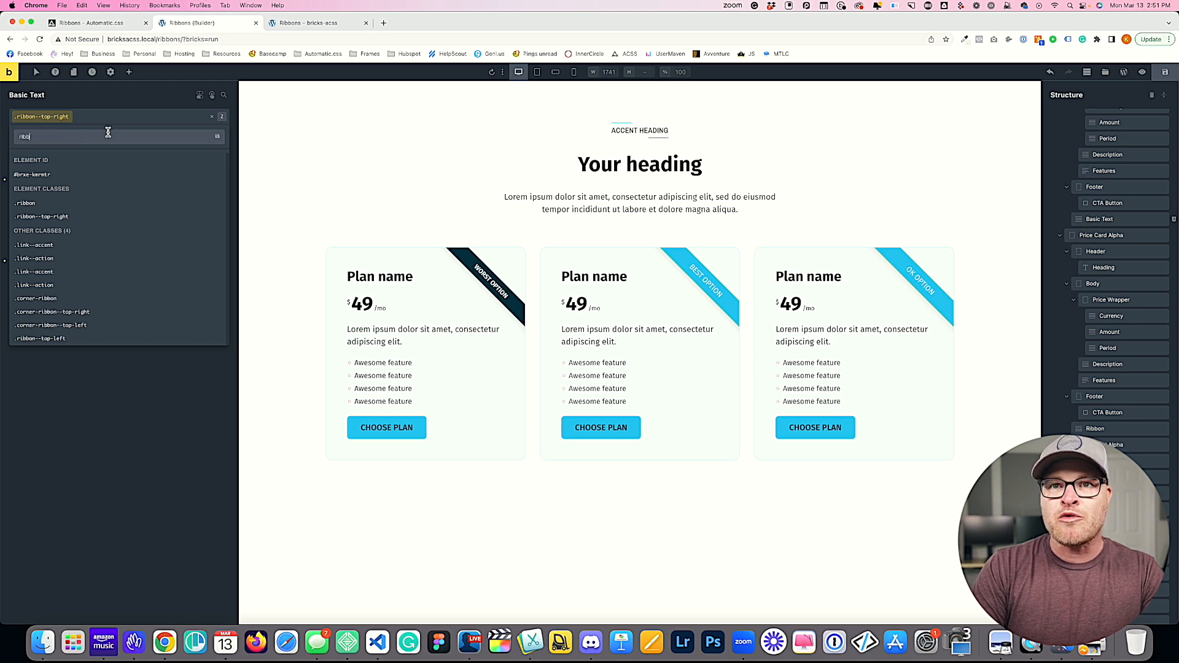
{"action": "key", "text": "Return"}
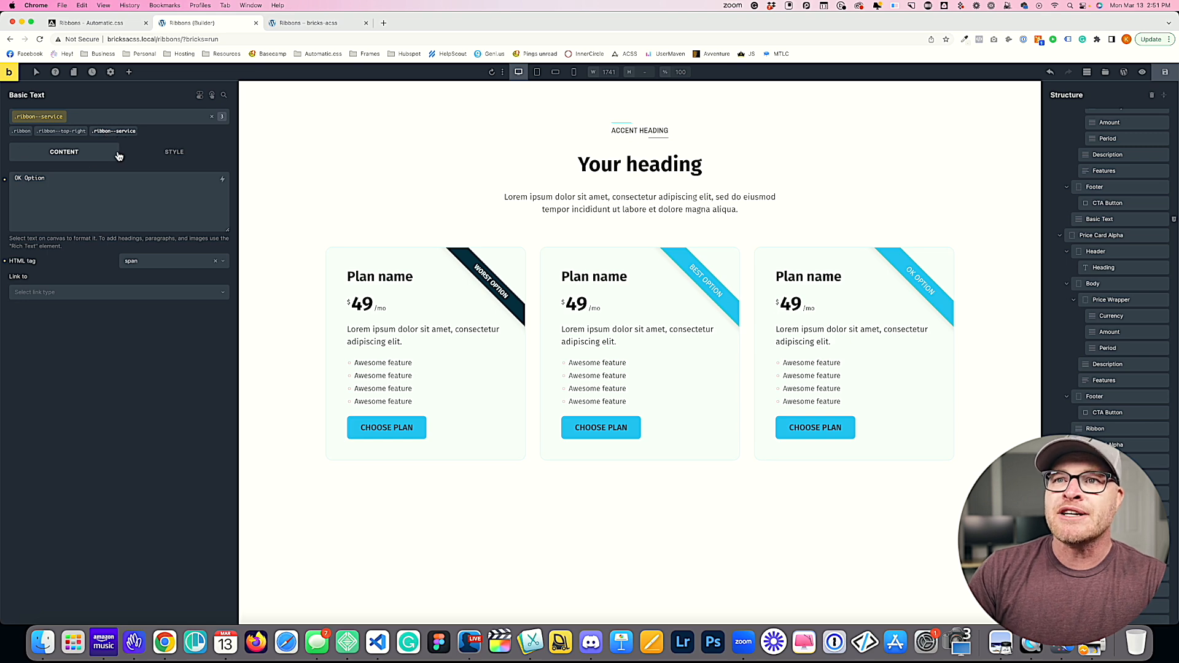
{"action": "left_click", "coordinate": [149, 154]}
{"action": "left_click", "coordinate": [112, 486]}
{"action": "type", "text": "root {"}
{"action": "key", "text": "Return"}
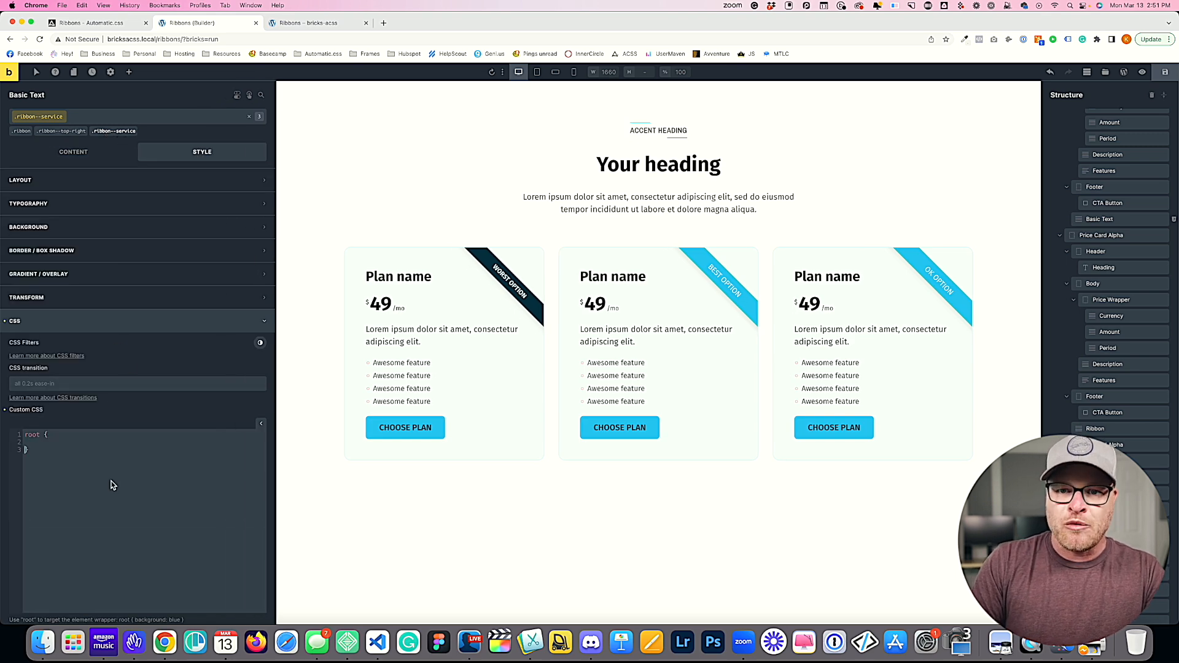
- Declare --ribbon-background-color: gold and --ribbon-text-color: black in the root rule of the .ribbon--service class
{"action": "type", "text": "--ribbon-background-color: gold;"}
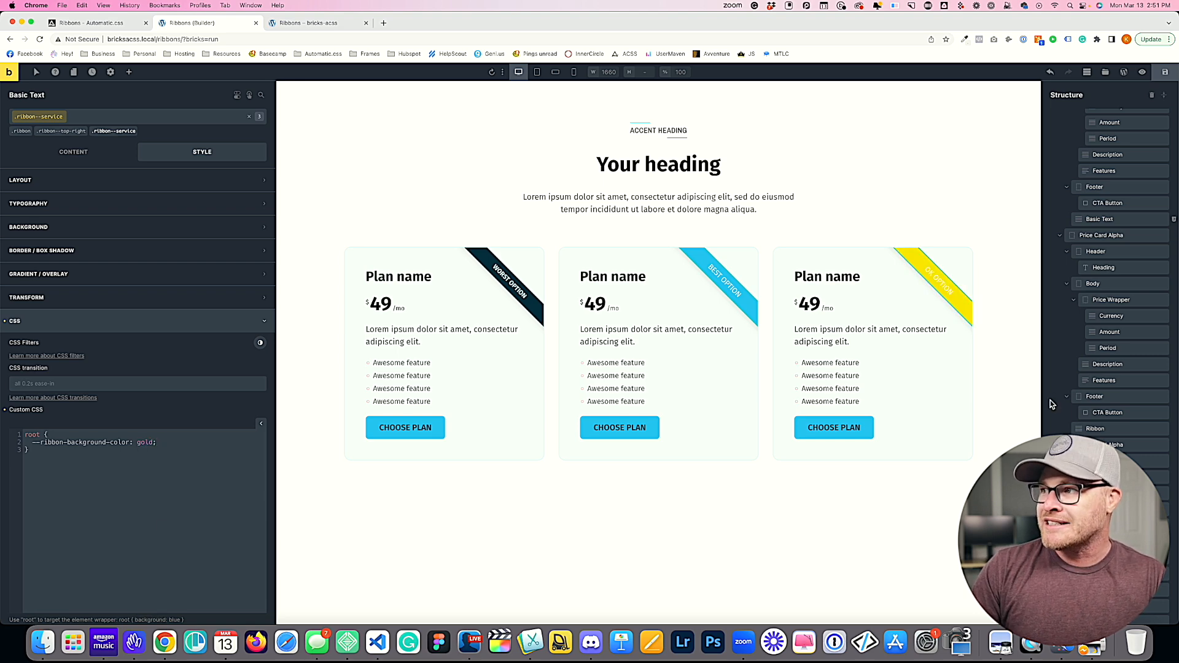
{"action": "key", "text": "Return"}
{"action": "type", "text": "--ribbon-text-"}
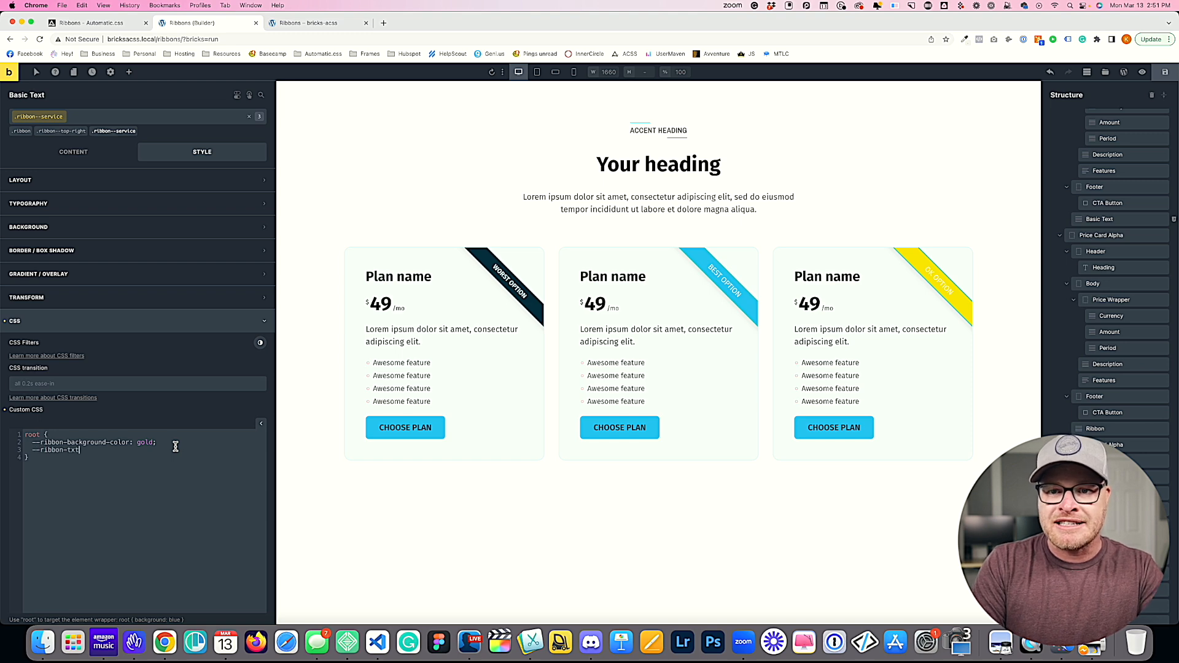
{"action": "type", "text": "color:"}
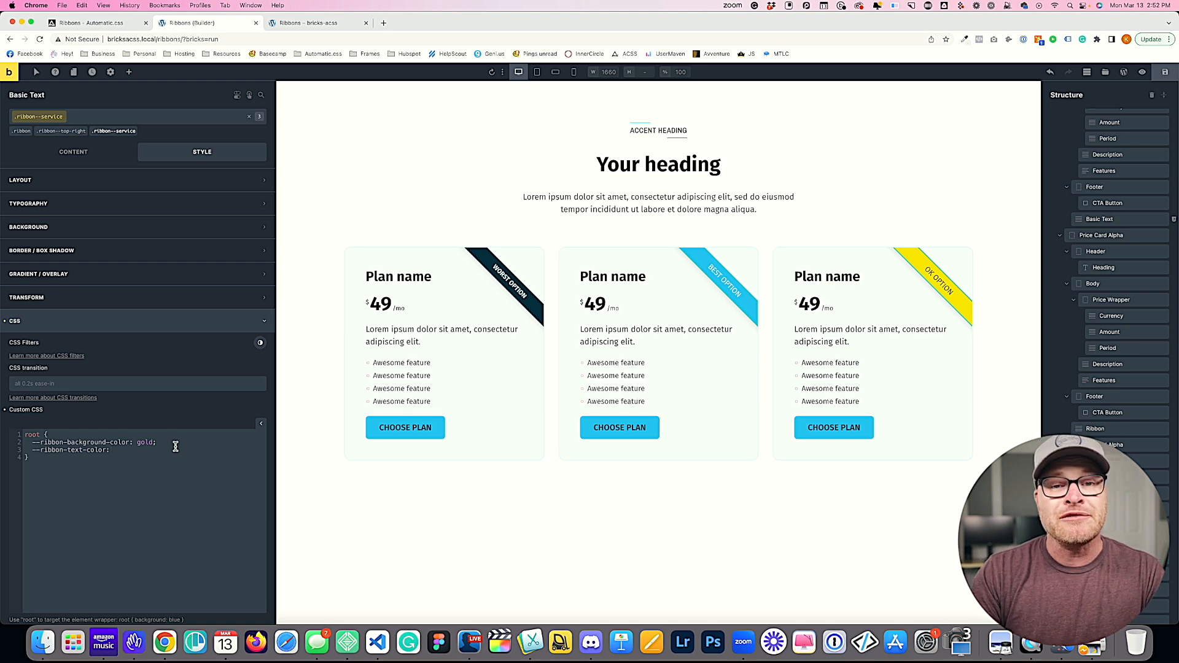
{"action": "type", "text": "black;"}
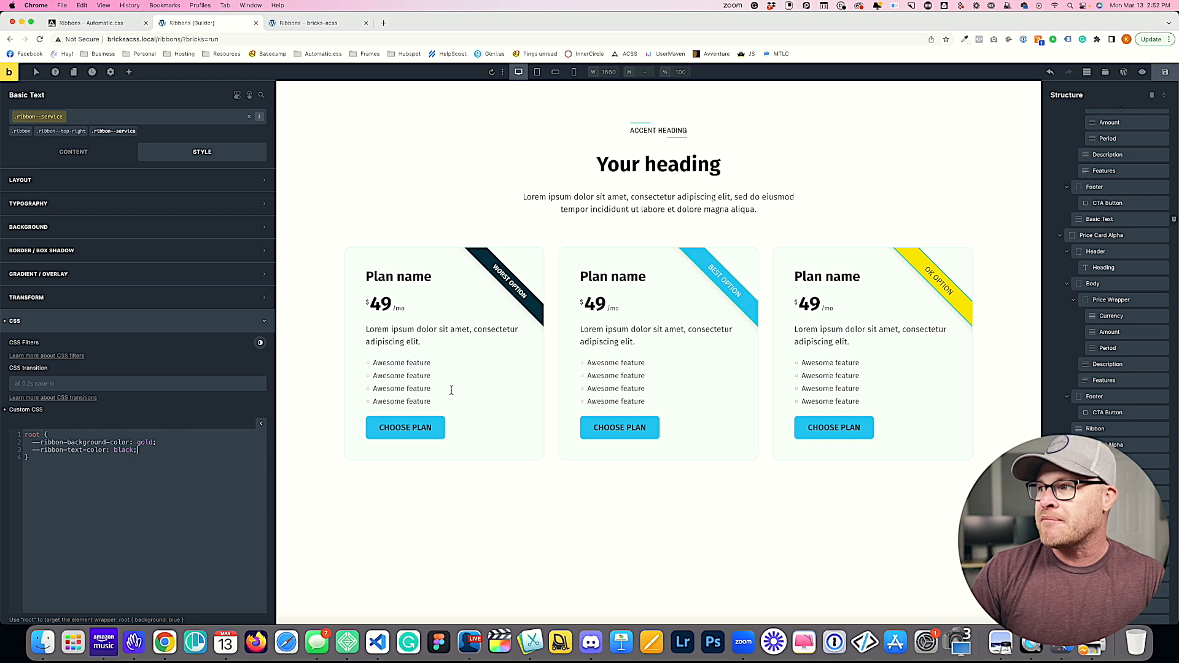
- Save the page, check the "OK Option" ribbon on the refreshed front end and return to the builder
{"action": "key", "text": "super+s"}
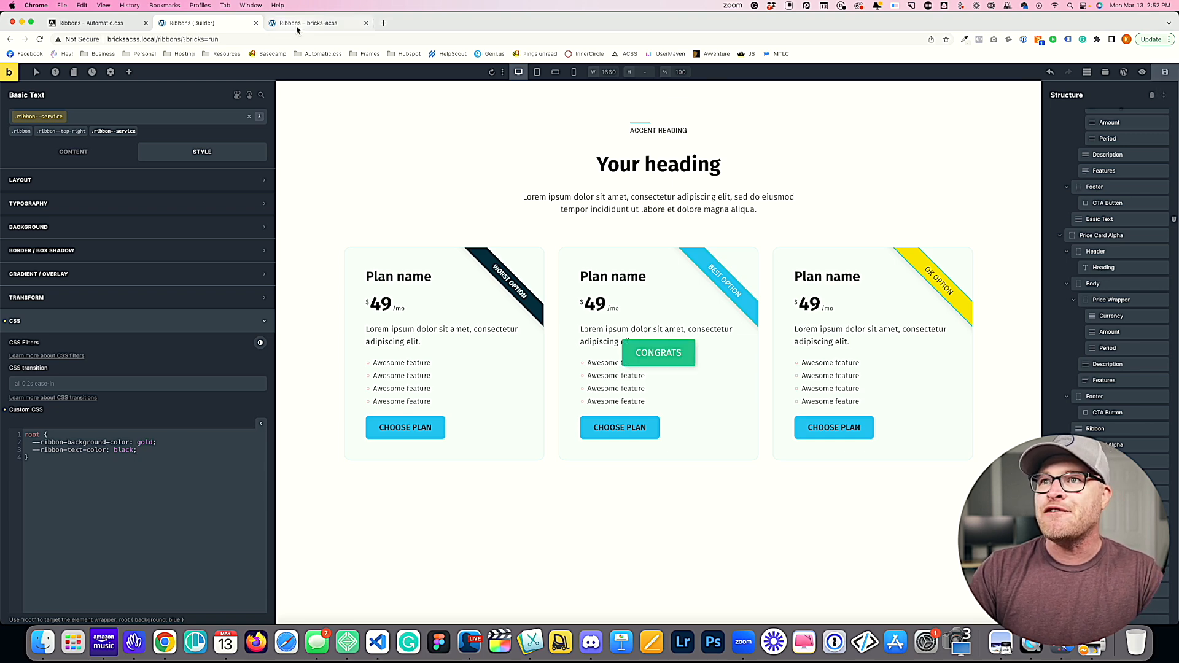
{"action": "left_click", "coordinate": [309, 23]}
{"action": "key", "text": "super+r"}
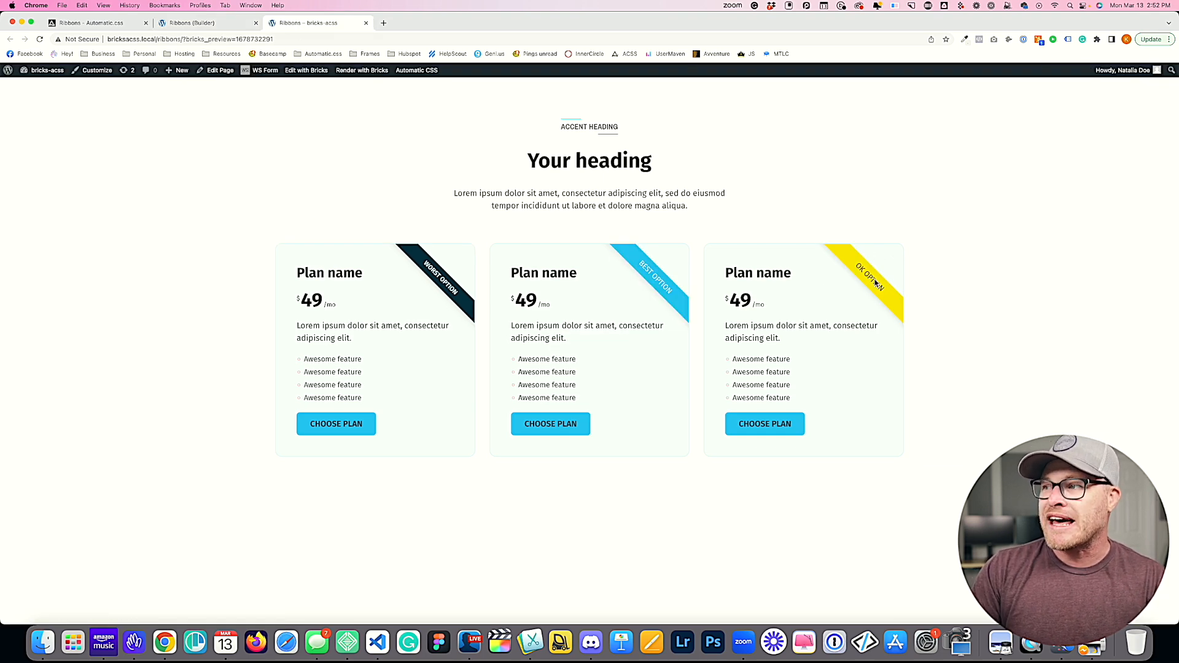
{"action": "left_click", "coordinate": [215, 23]}
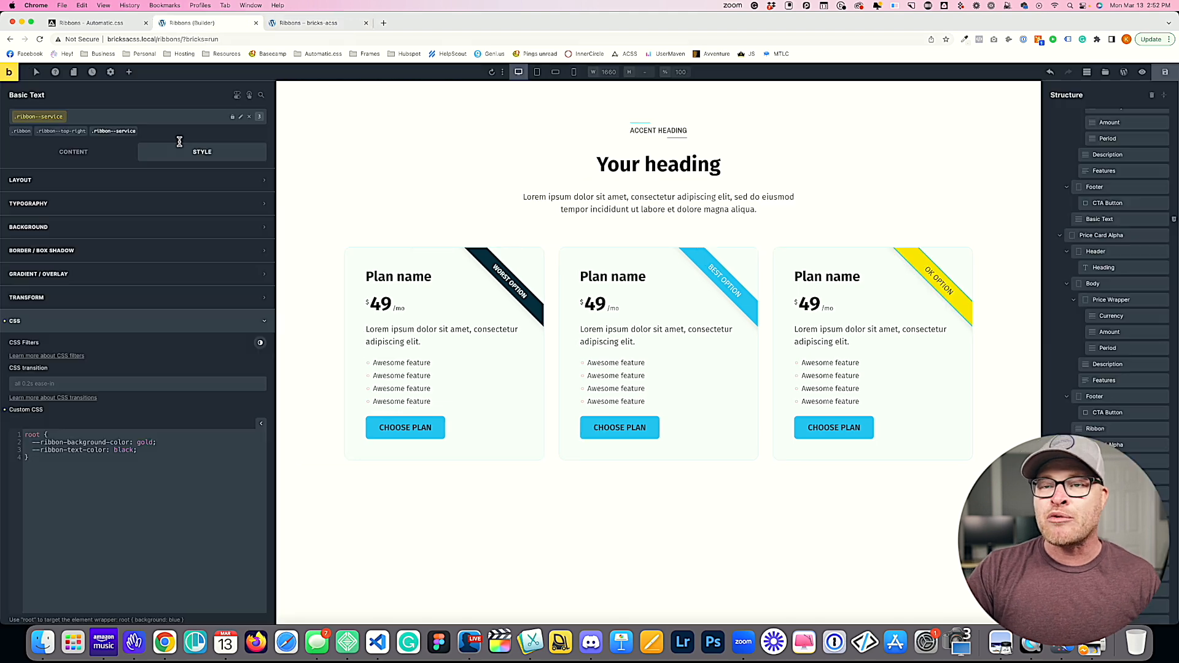
- Remove the .ribbon--service class from the "OK Option" ribbon and apply it again
{"action": "left_click", "coordinate": [137, 129]}
{"action": "left_click", "coordinate": [126, 116]}
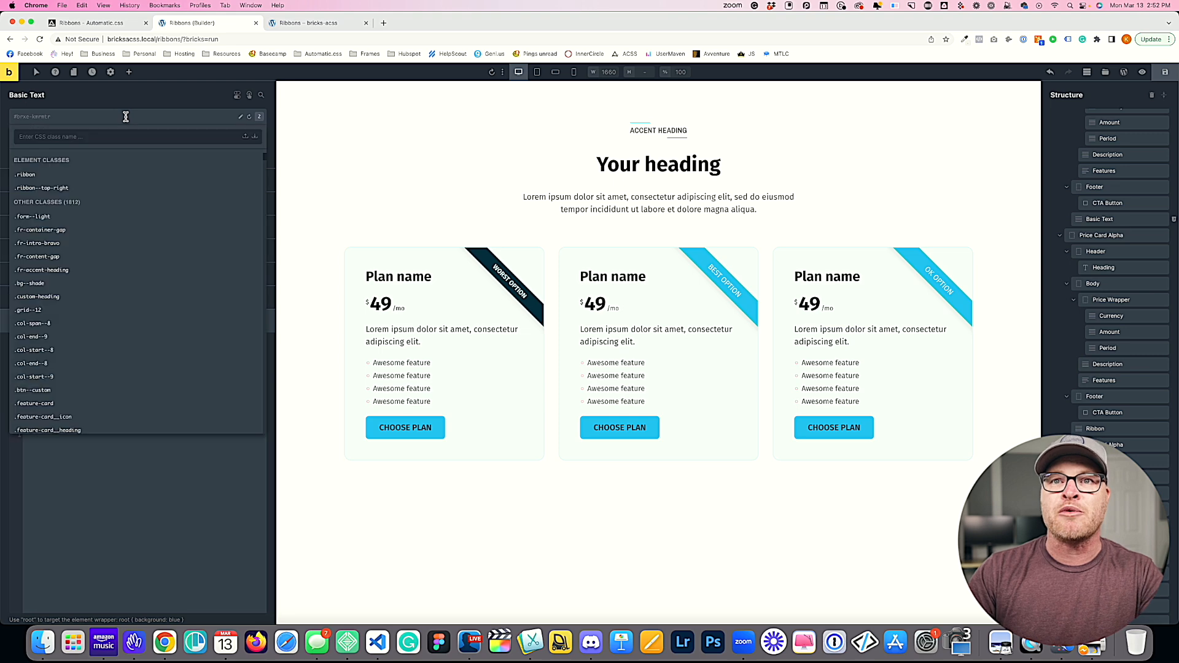
{"action": "type", "text": "ribbon--"}
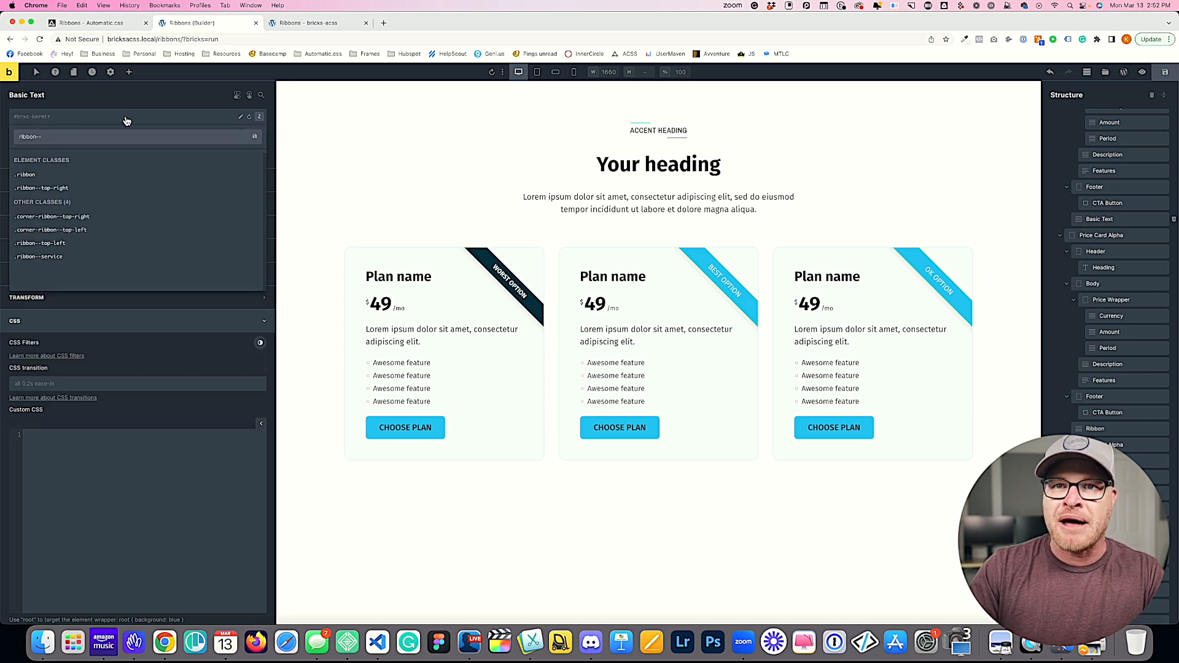
{"action": "left_click", "coordinate": [92, 256]}
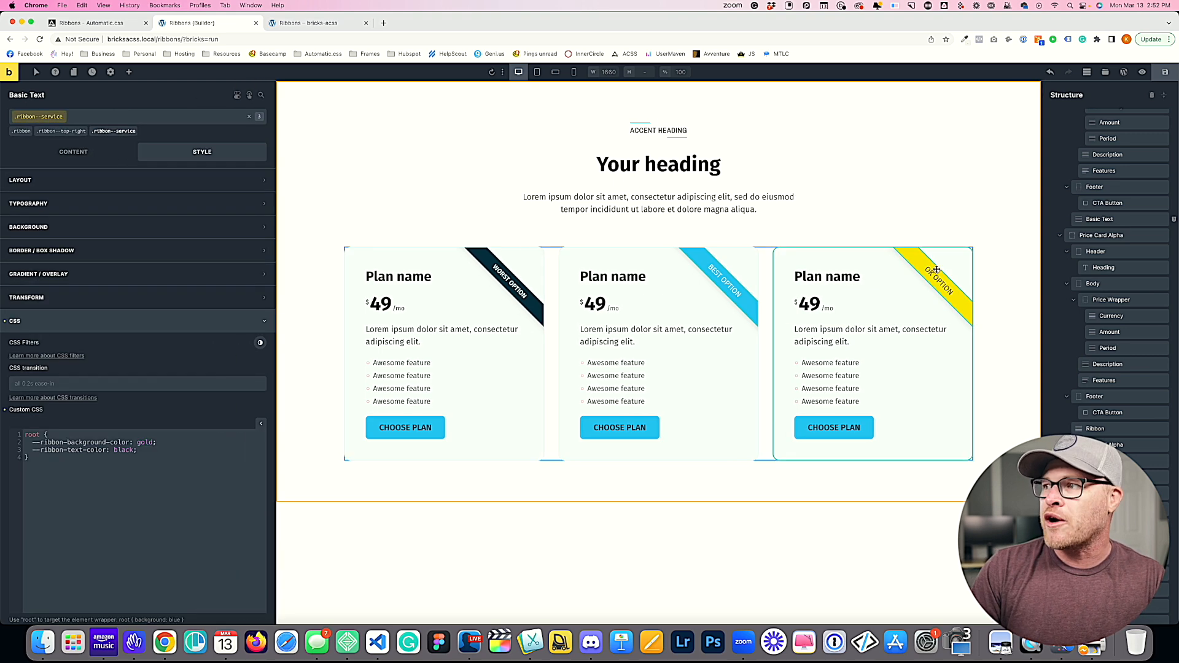
- Add --ribbon-padding: 1em 2em to the root rule in the .ribbon--service class's custom CSS
{"action": "left_click", "coordinate": [156, 452]}
{"action": "key", "text": "Return"}
{"action": "type", "text": "--ri"}
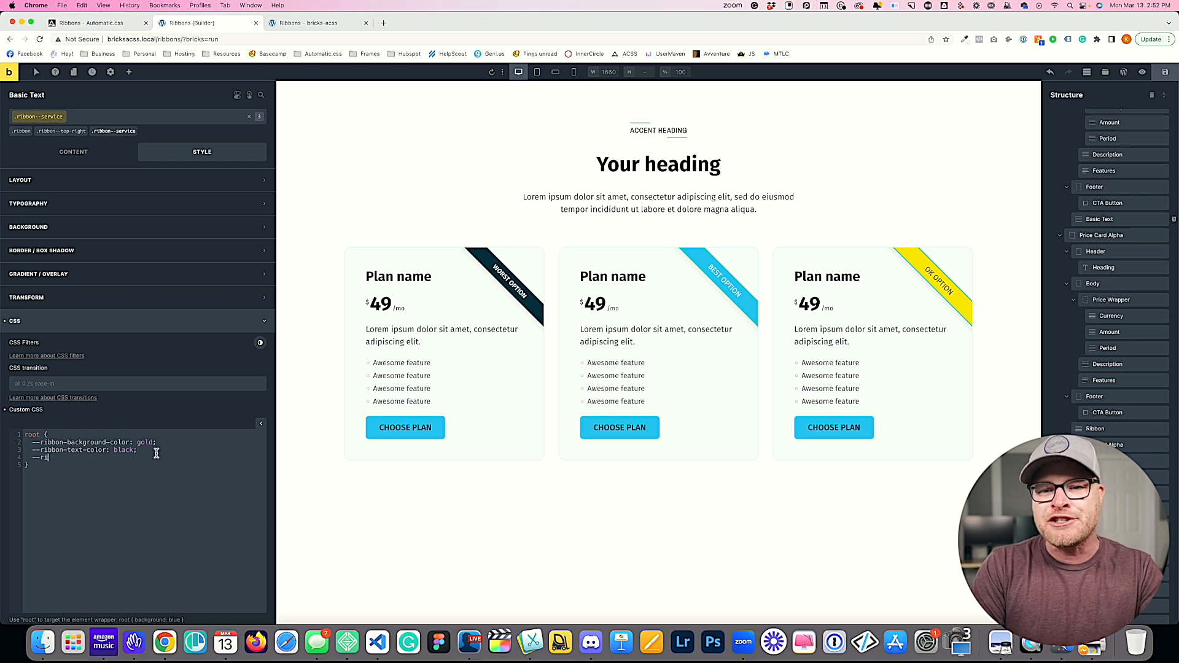
{"action": "type", "text": "bbon-padding: "}
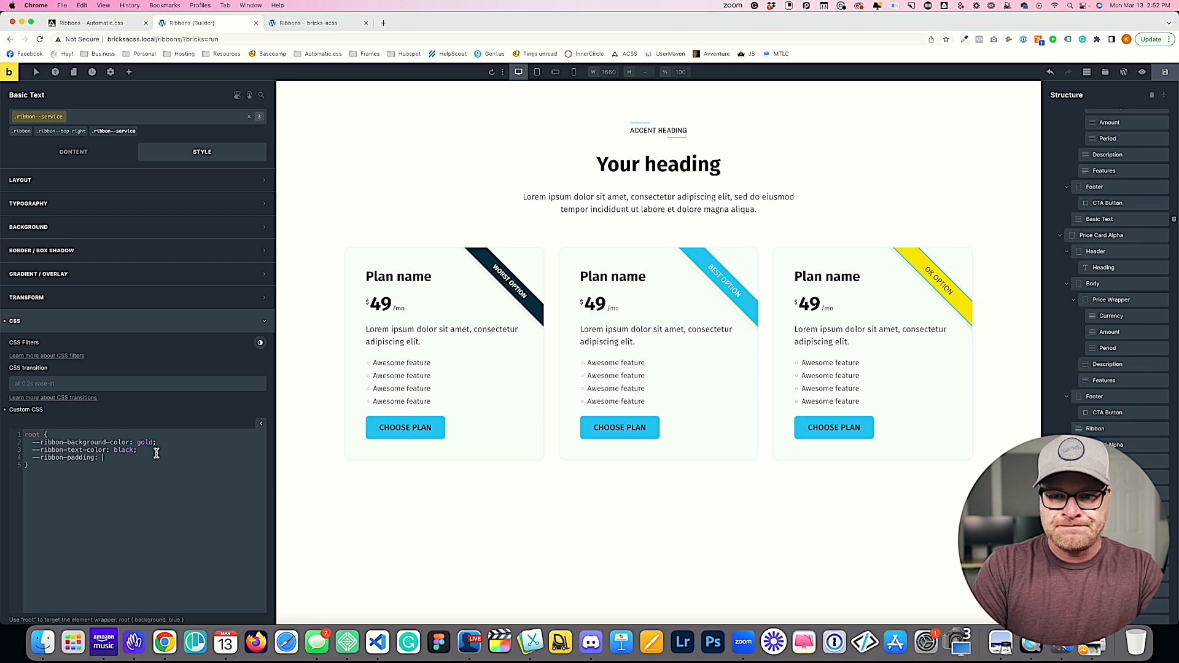
{"action": "type", "text": "1em 2em;"}
- Save the page and check the "OK Option" ribbon's padding on the front end
{"action": "key", "text": "super+s"}
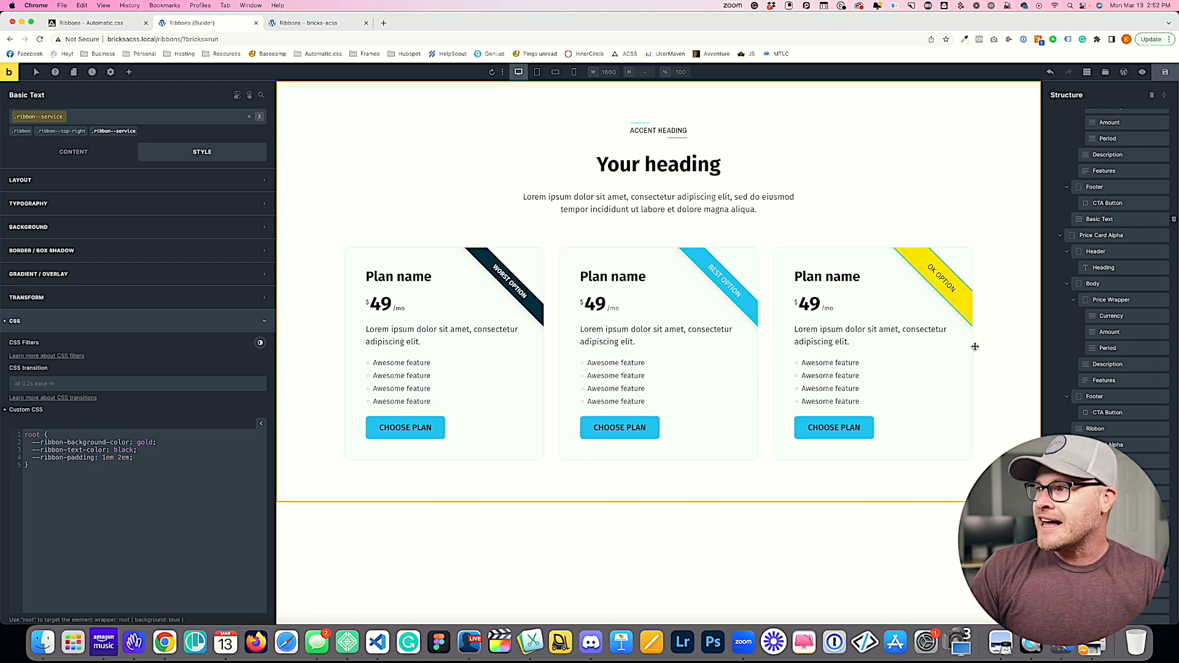
{"action": "left_click", "coordinate": [275, 27]}
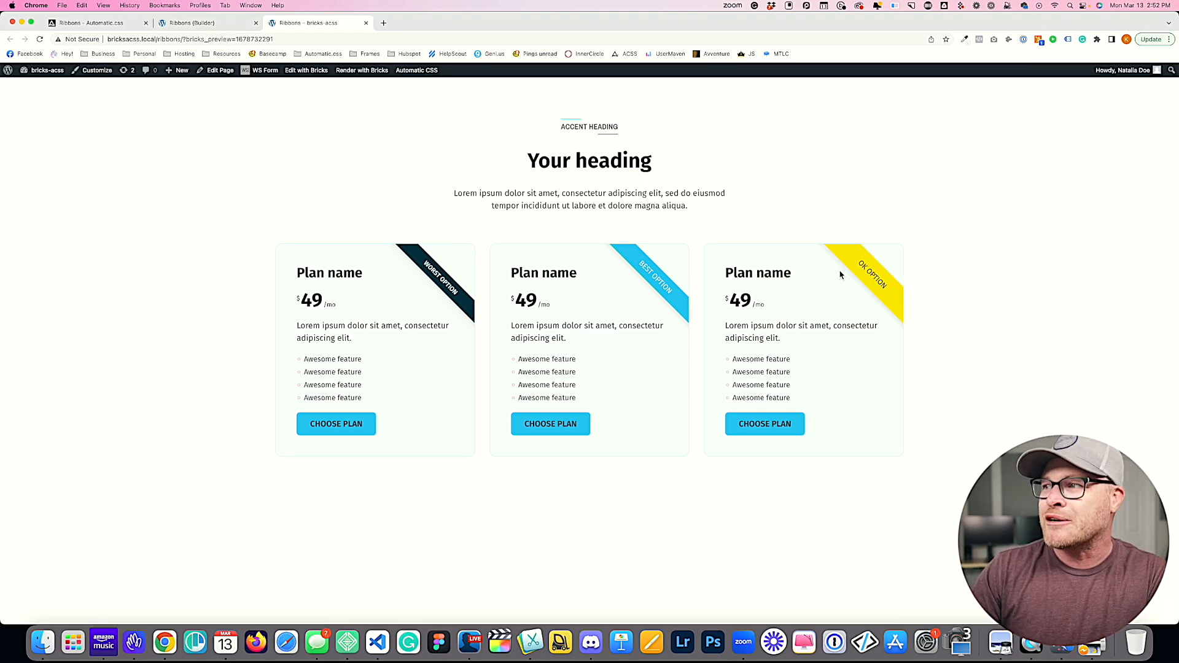
- Add --ribbon-shadow: 2px 2px 60px -10px var(--action) to the root rule in the .ribbon--service class's custom CSS
{"action": "left_click", "coordinate": [181, 26]}
{"action": "left_click", "coordinate": [152, 459]}
{"action": "key", "text": "Return"}
{"action": "type", "text": "--rib"}
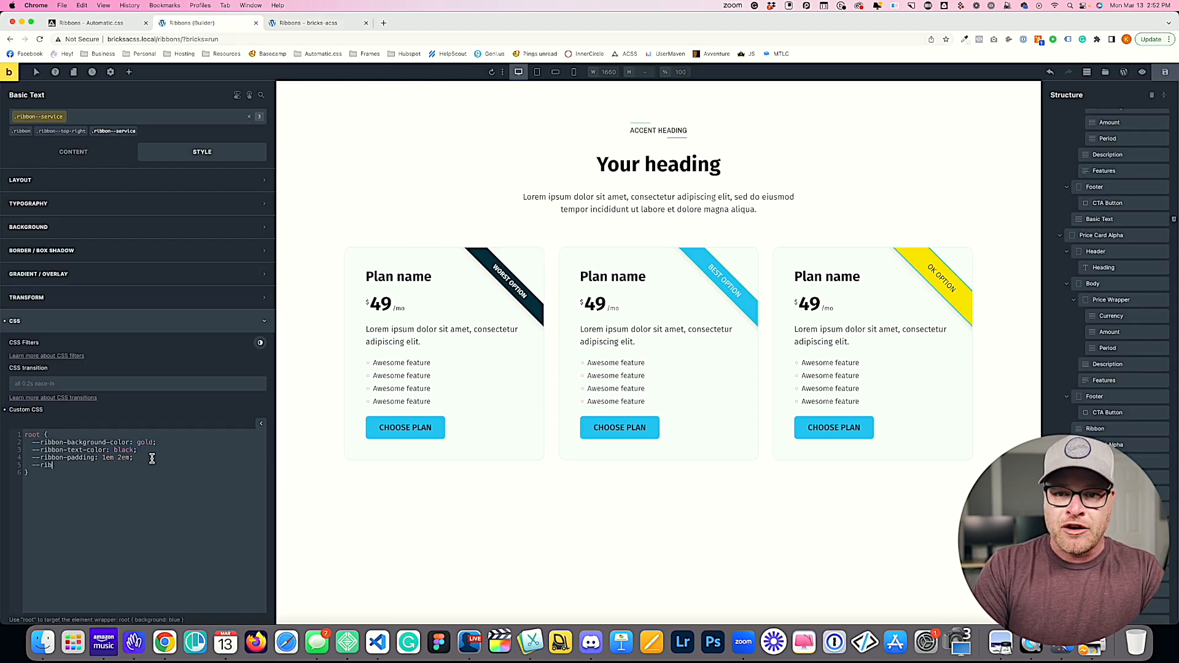
{"action": "type", "text": "bon-shadow: 2px 2px"}
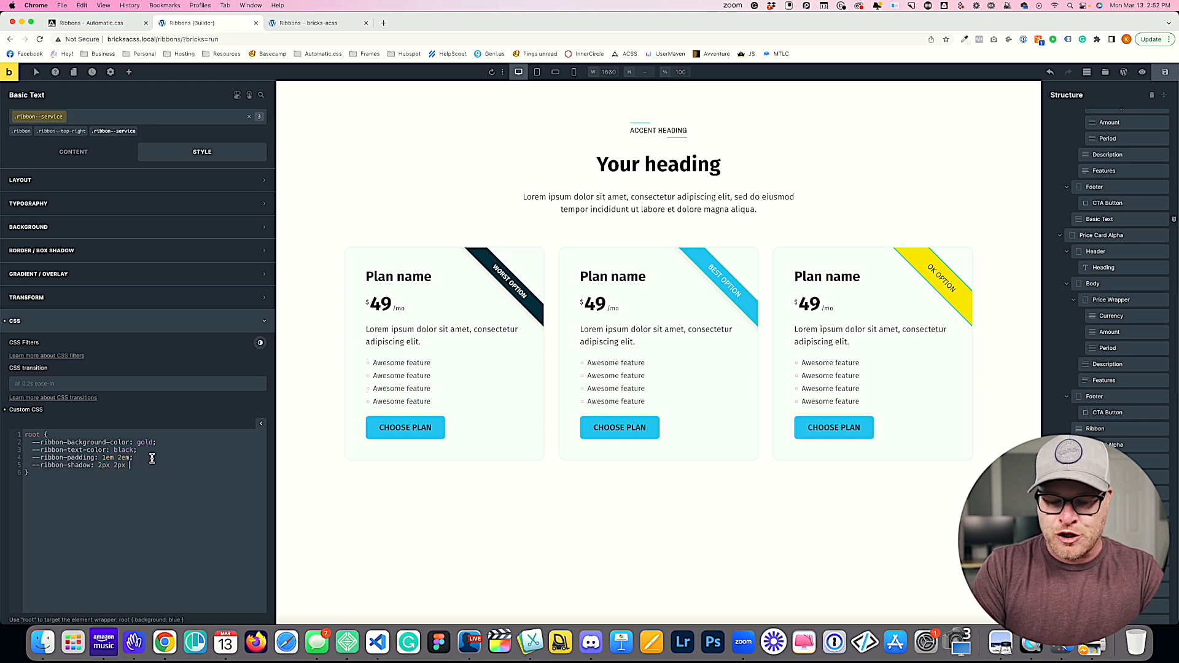
{"action": "type", "text": " 60px -10px v"}
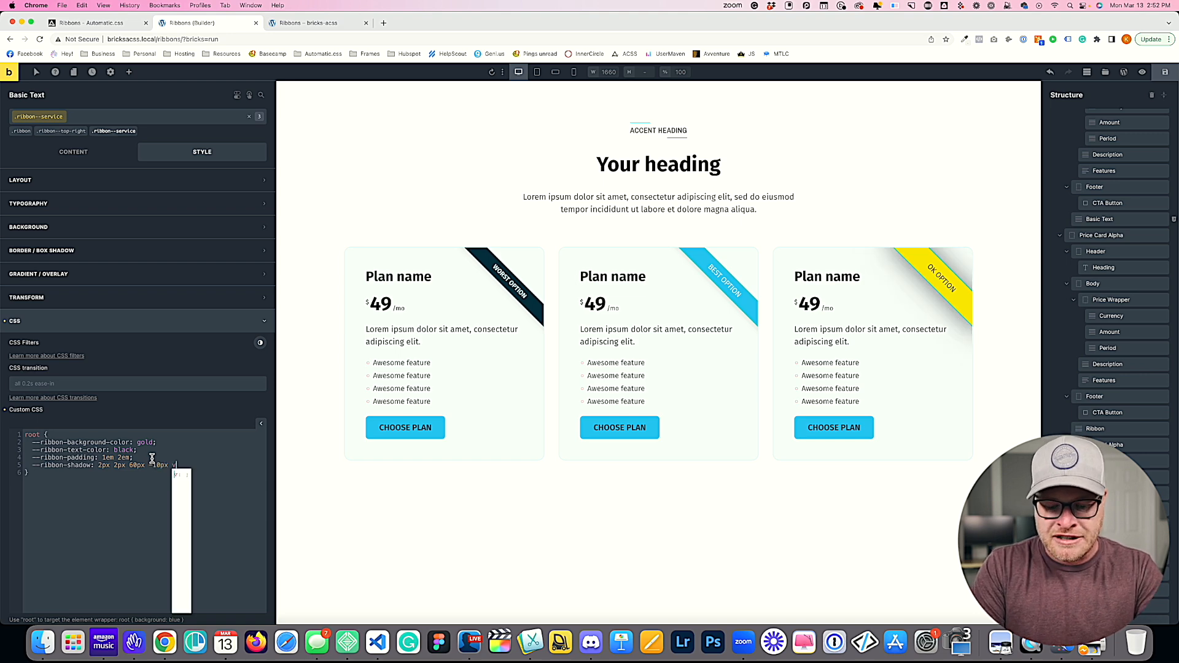
{"action": "type", "text": "ar()--action"}
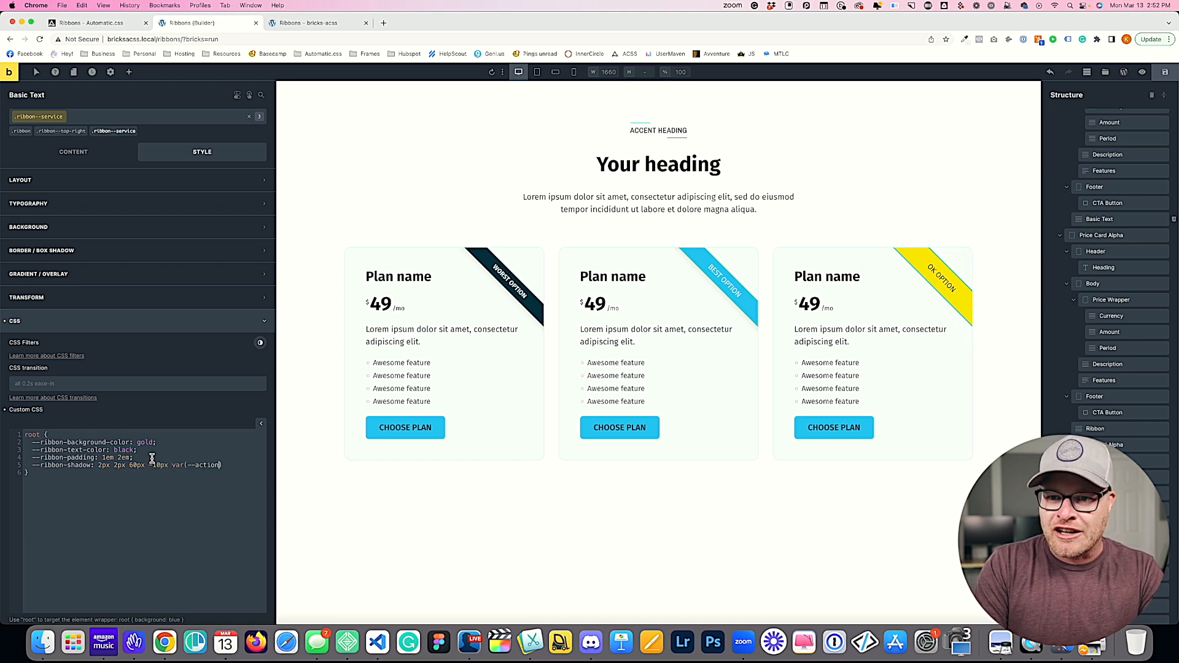
{"action": "key", "text": "Right"}
- Save the page, check the "OK Option" ribbon's shadow on the refreshed front end and return to the builder
{"action": "left_click", "coordinate": [1166, 72]}
{"action": "left_click", "coordinate": [315, 25]}
{"action": "key", "text": "super+r"}
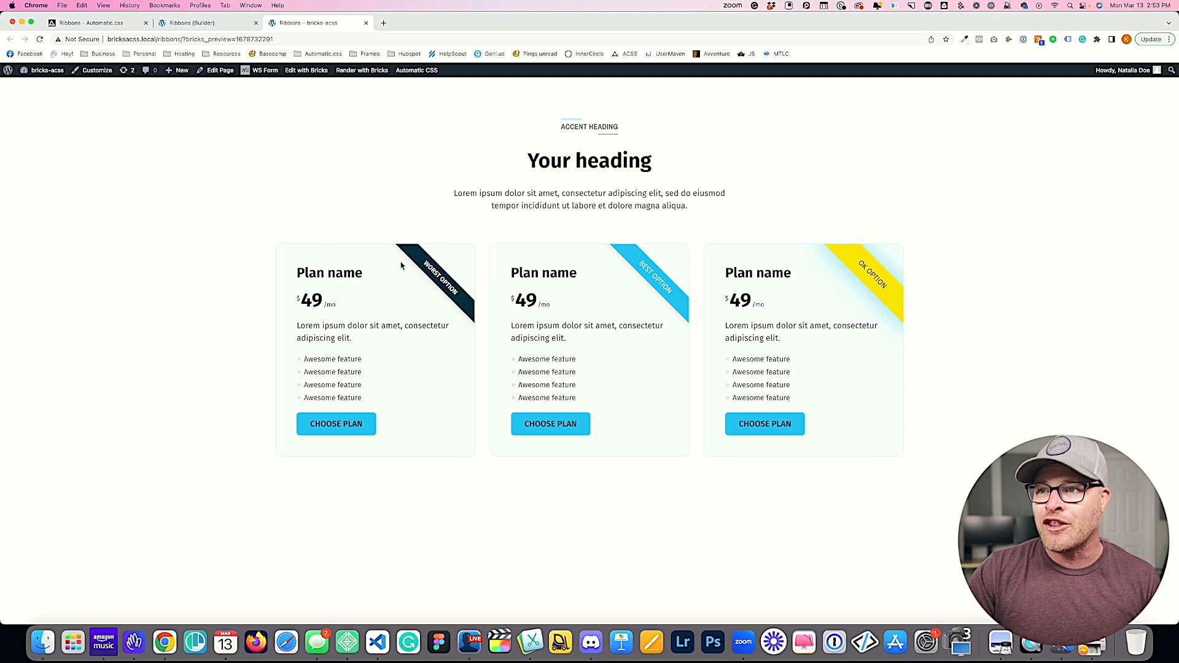
{"action": "left_click", "coordinate": [190, 22]}
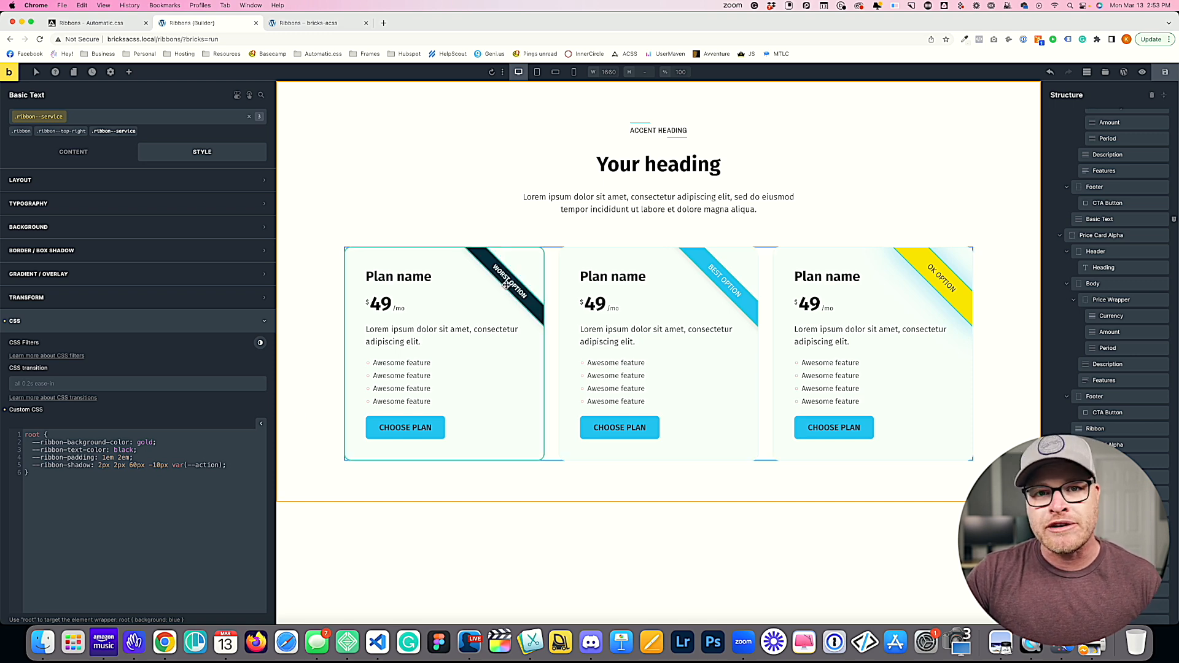
- Replace the "Best Option" ribbon's text with "Custom Field Text" and save the page
{"action": "left_click", "coordinate": [719, 271]}
{"action": "left_click", "coordinate": [718, 270]}
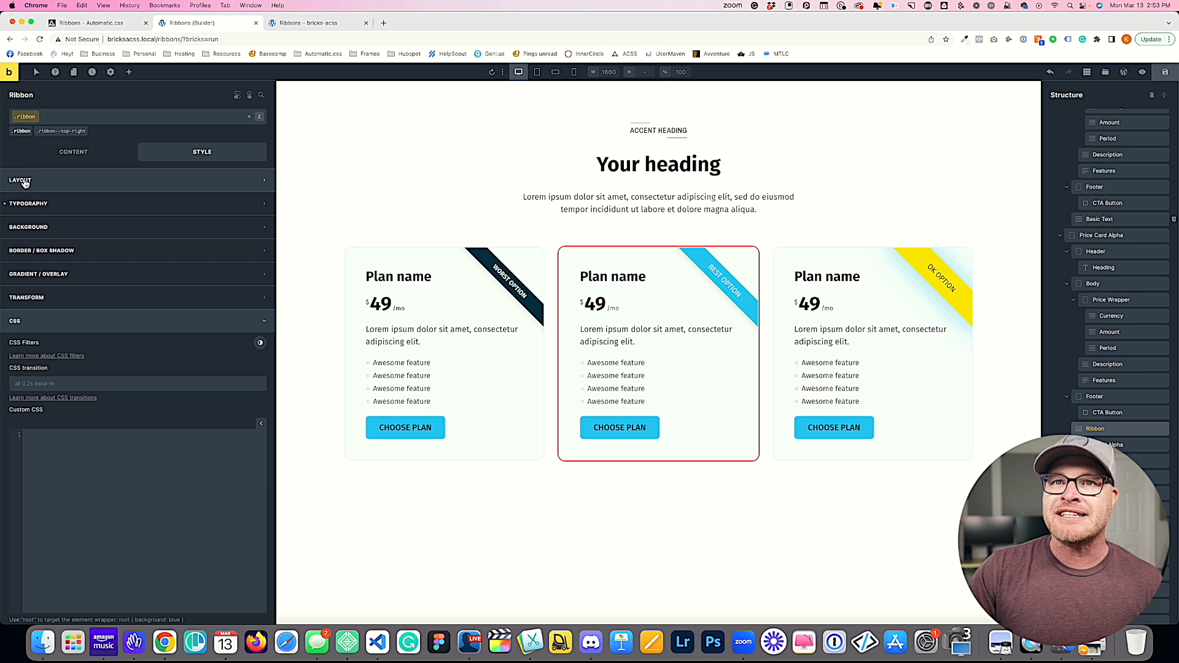
{"action": "left_click", "coordinate": [73, 152]}
{"action": "key", "text": "super+a"}
{"action": "key", "text": "BackSpace"}
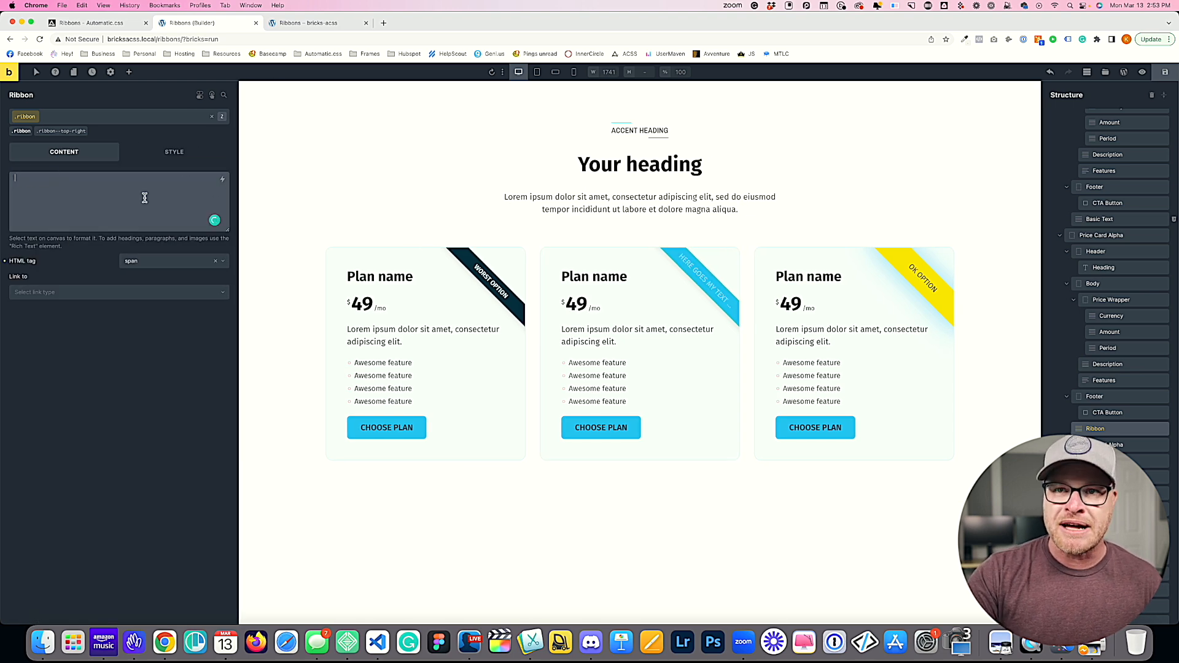
{"action": "left_click", "coordinate": [222, 179]}
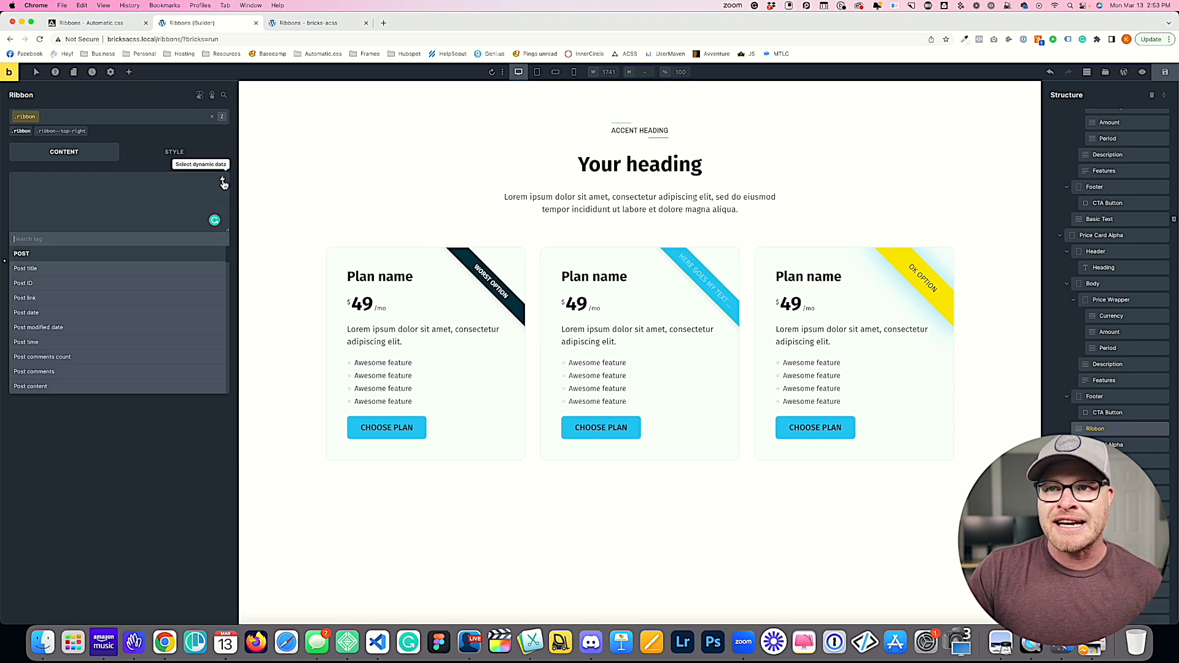
{"action": "left_click", "coordinate": [132, 214]}
{"action": "type", "text": "Custom Field Text"}
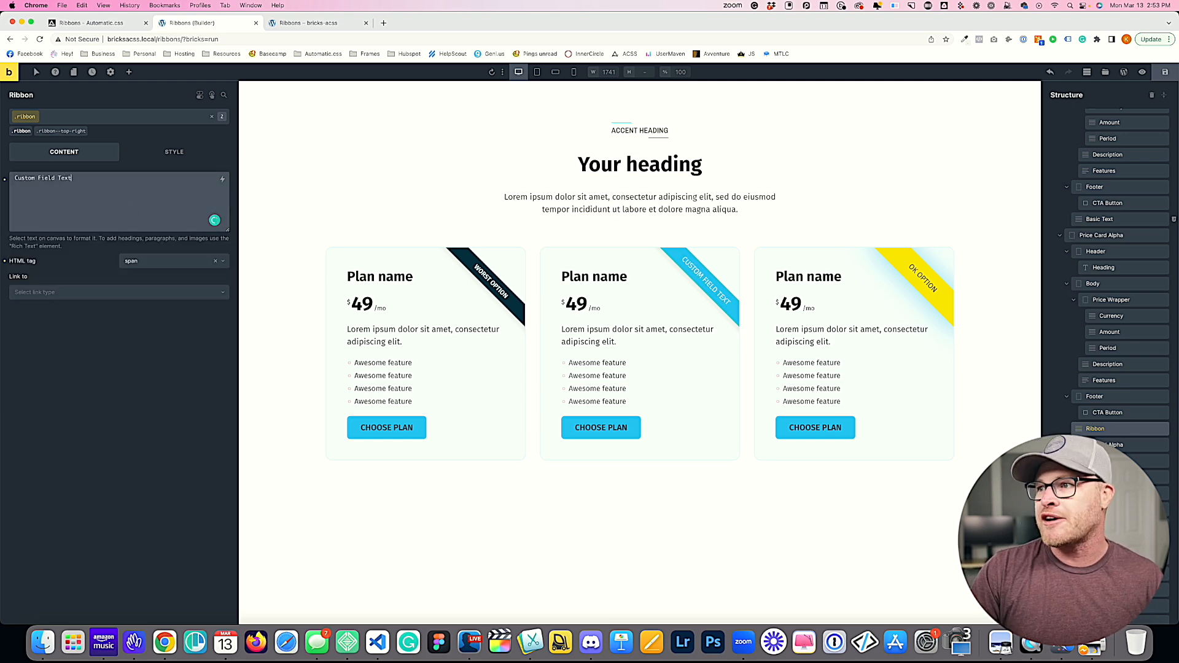
{"action": "key", "text": "super+s"}
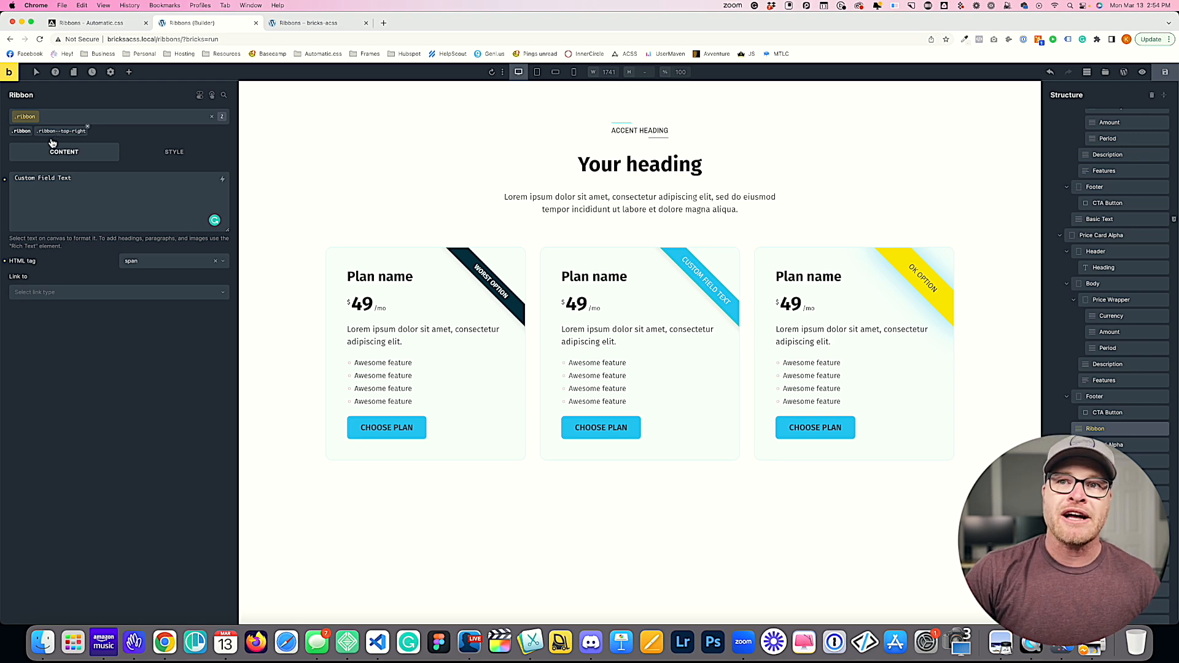
- Remove the .ribbon--top-right class from the "Custom Field Text" ribbon and open its custom attributes settings
{"action": "left_click", "coordinate": [87, 126]}
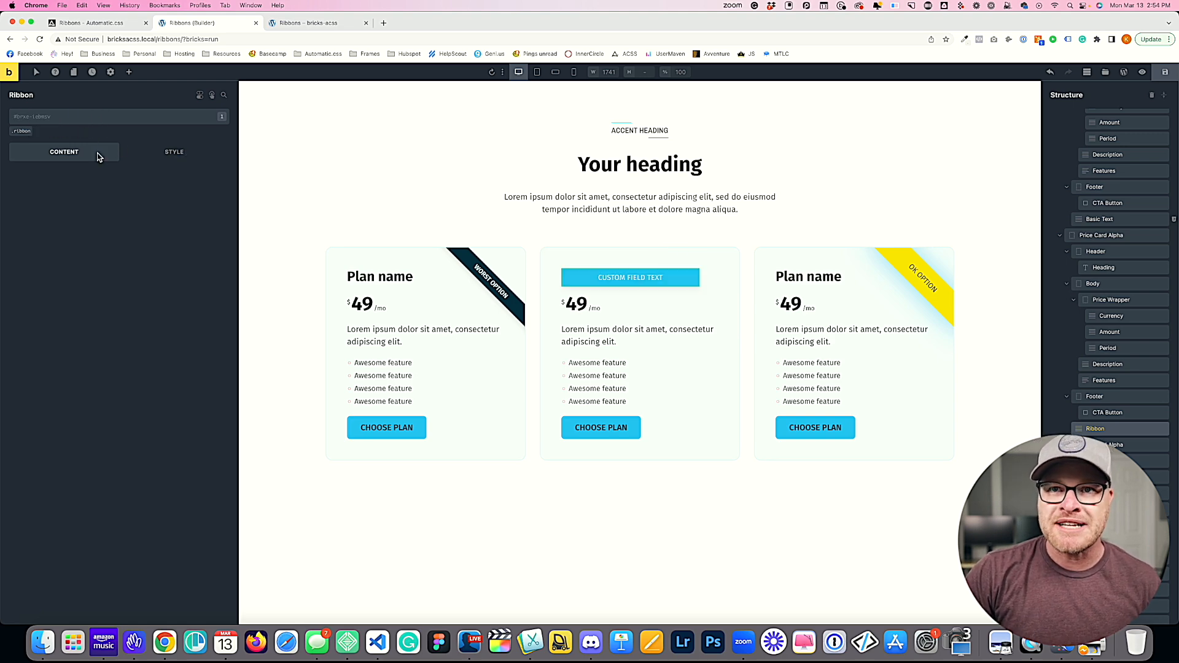
{"action": "left_click", "coordinate": [98, 155]}
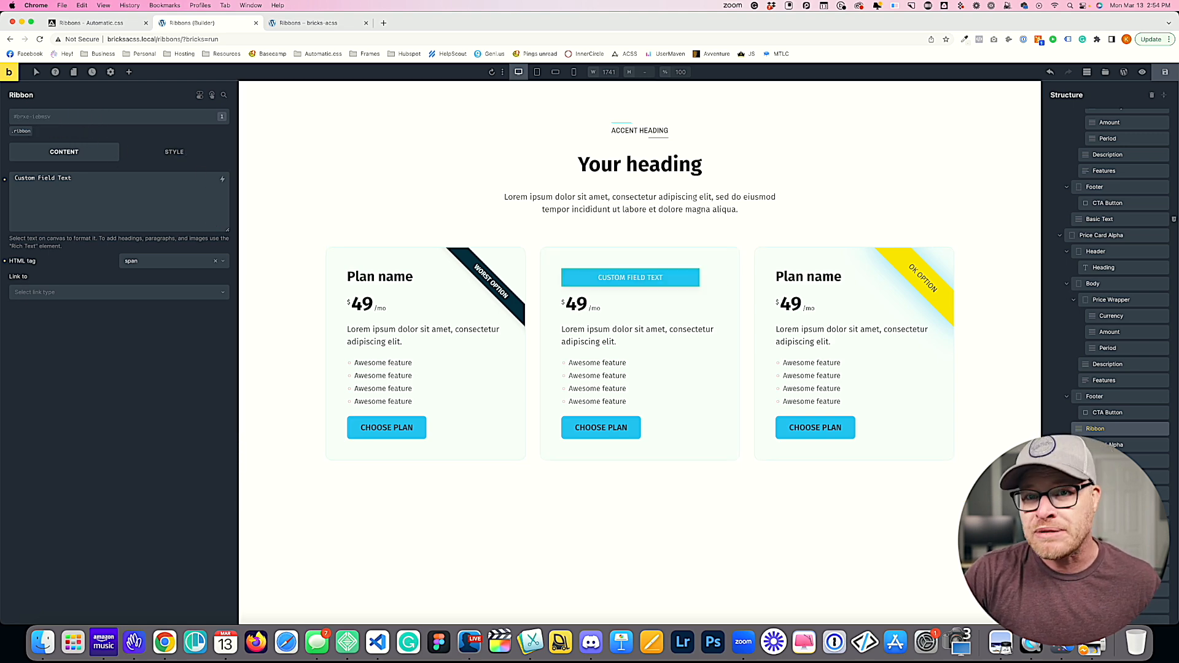
{"action": "left_click", "coordinate": [172, 158]}
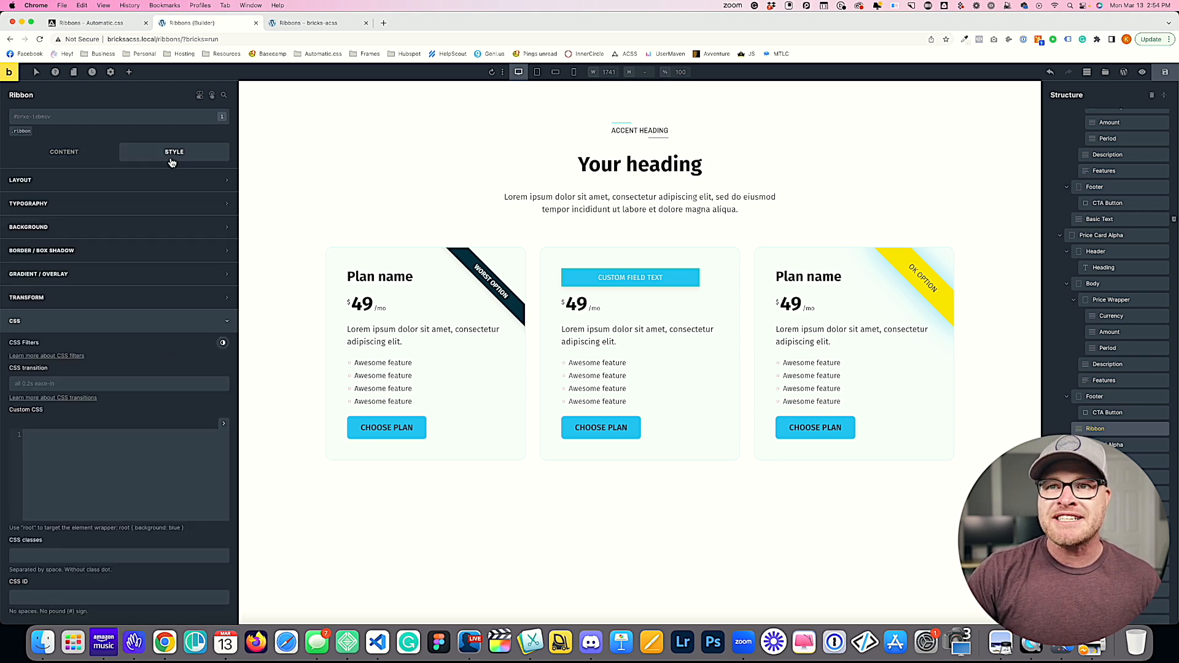
{"action": "scroll", "coordinate": [89, 377], "scroll_direction": "down", "scroll_amount": 1}
{"action": "left_click", "coordinate": [77, 296]}
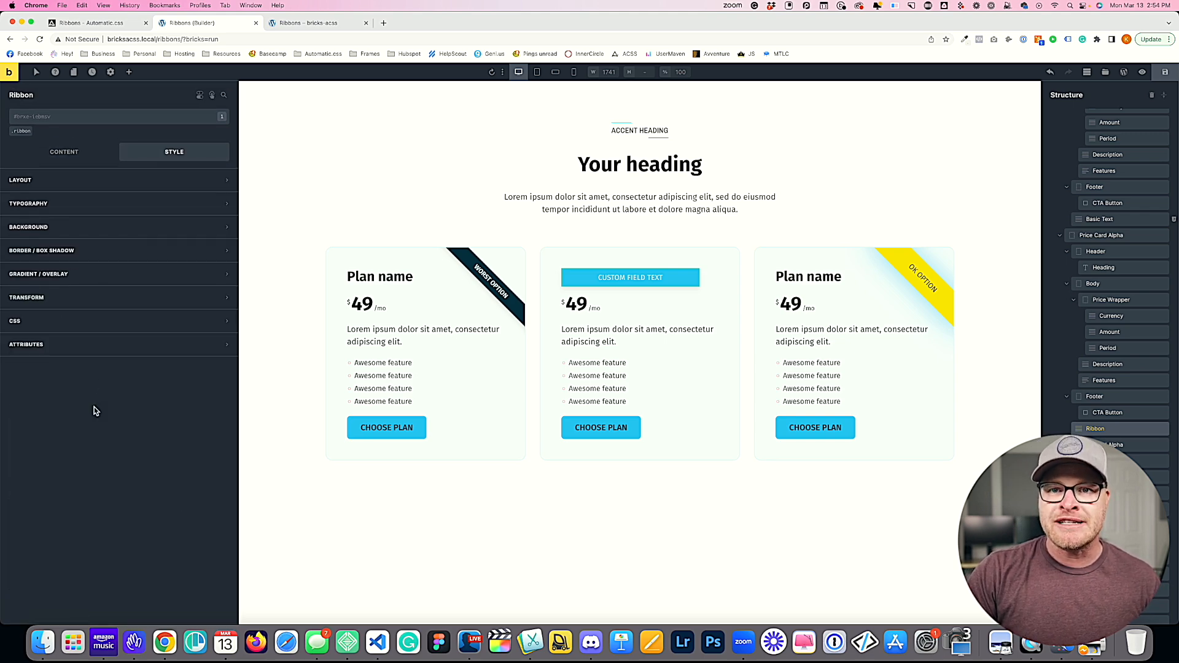
{"action": "left_click", "coordinate": [60, 347]}
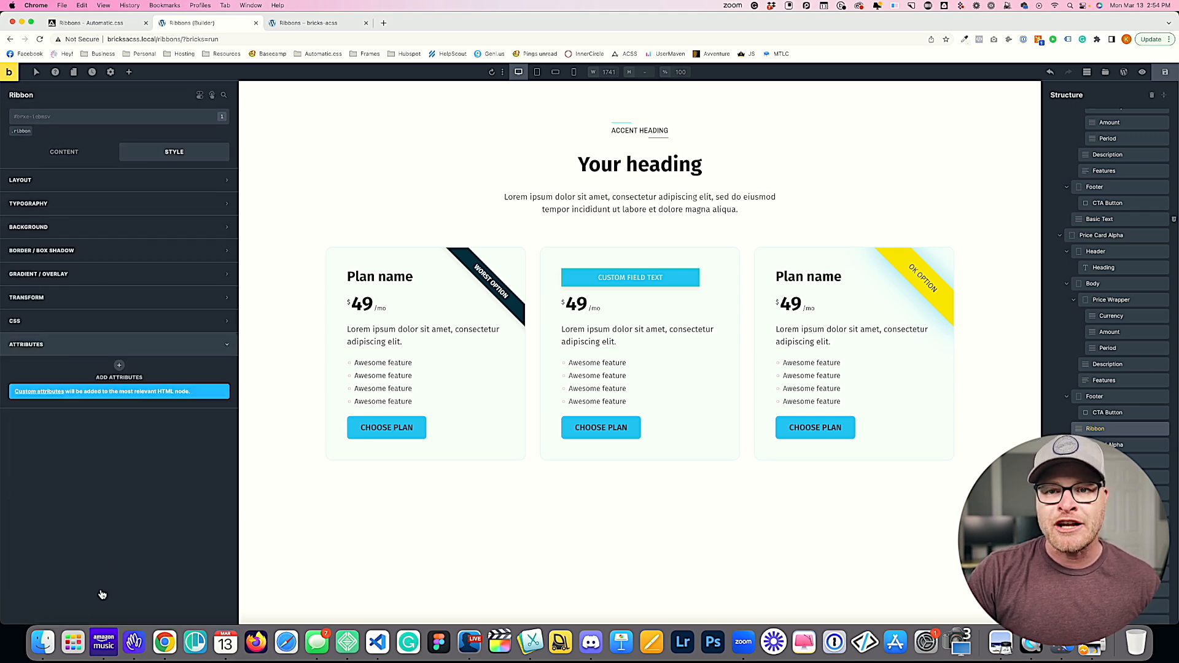
- Read the Dynamic Ribbons section of the Automatic.css documentation and copy the data-ribbon-position attribute name
{"action": "left_click", "coordinate": [92, 23]}
{"action": "scroll", "coordinate": [667, 302], "scroll_direction": "down", "scroll_amount": 10}
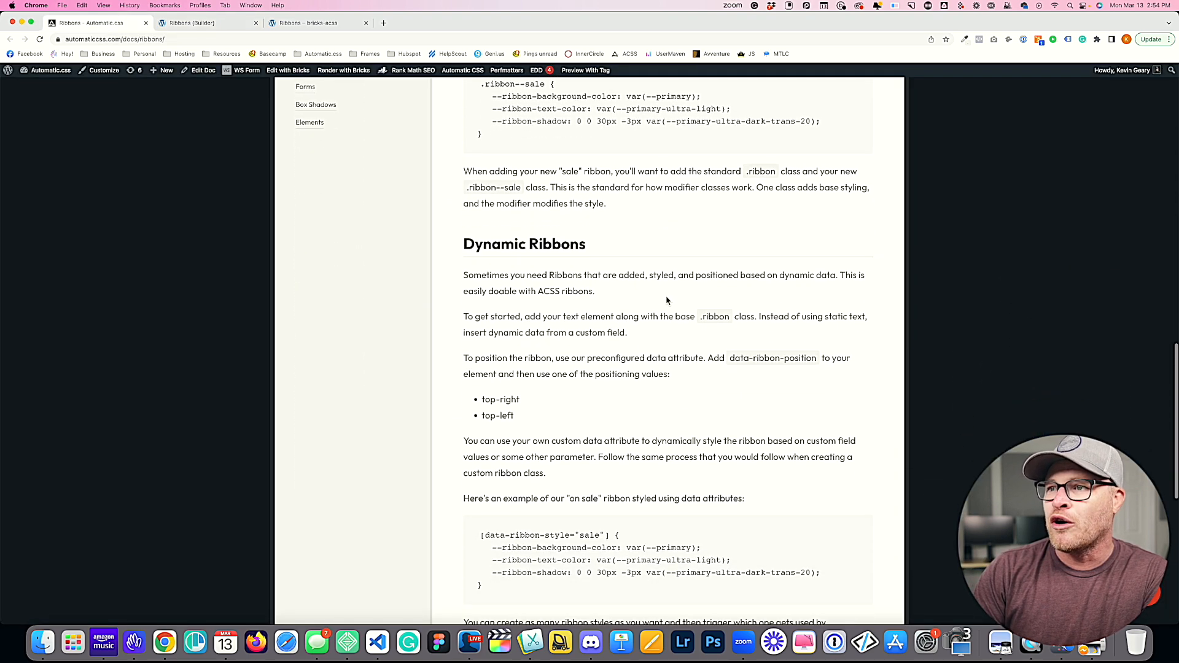
{"action": "left_click_drag", "start_coordinate": [448, 137], "coordinate": [623, 405]}
{"action": "left_click", "coordinate": [623, 406]}
{"action": "scroll", "coordinate": [623, 406], "scroll_direction": "down", "scroll_amount": 3}
{"action": "left_click_drag", "start_coordinate": [609, 270], "coordinate": [481, 271]}
{"action": "left_click", "coordinate": [555, 270]}
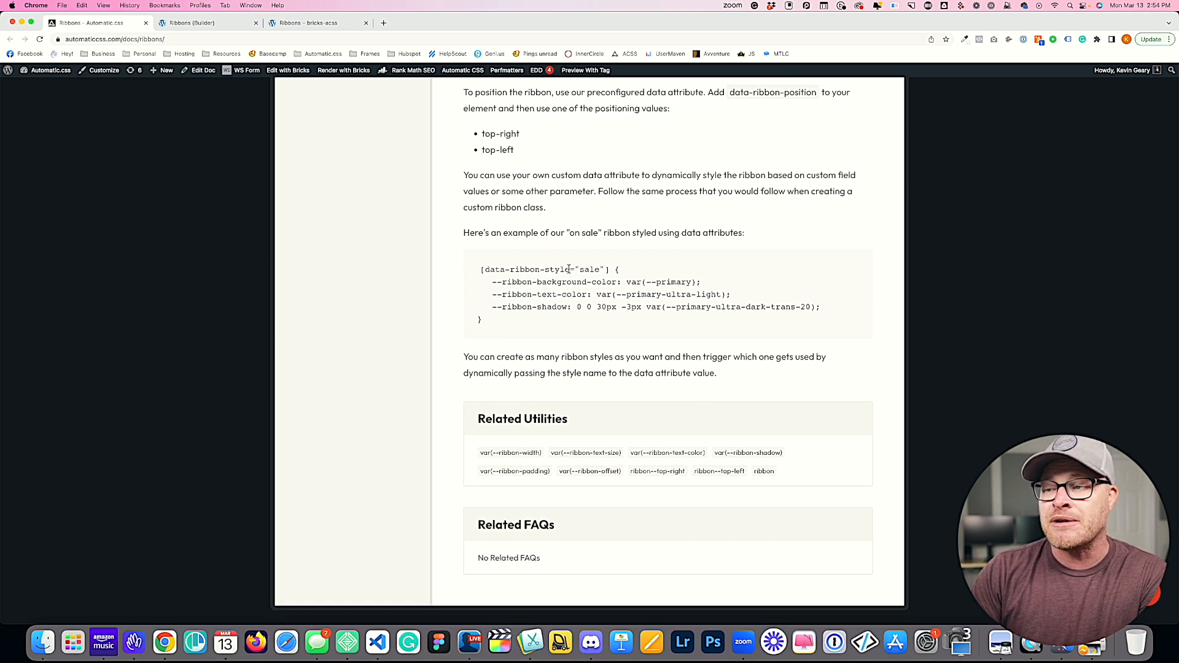
{"action": "scroll", "coordinate": [571, 268], "scroll_direction": "up", "scroll_amount": 3}
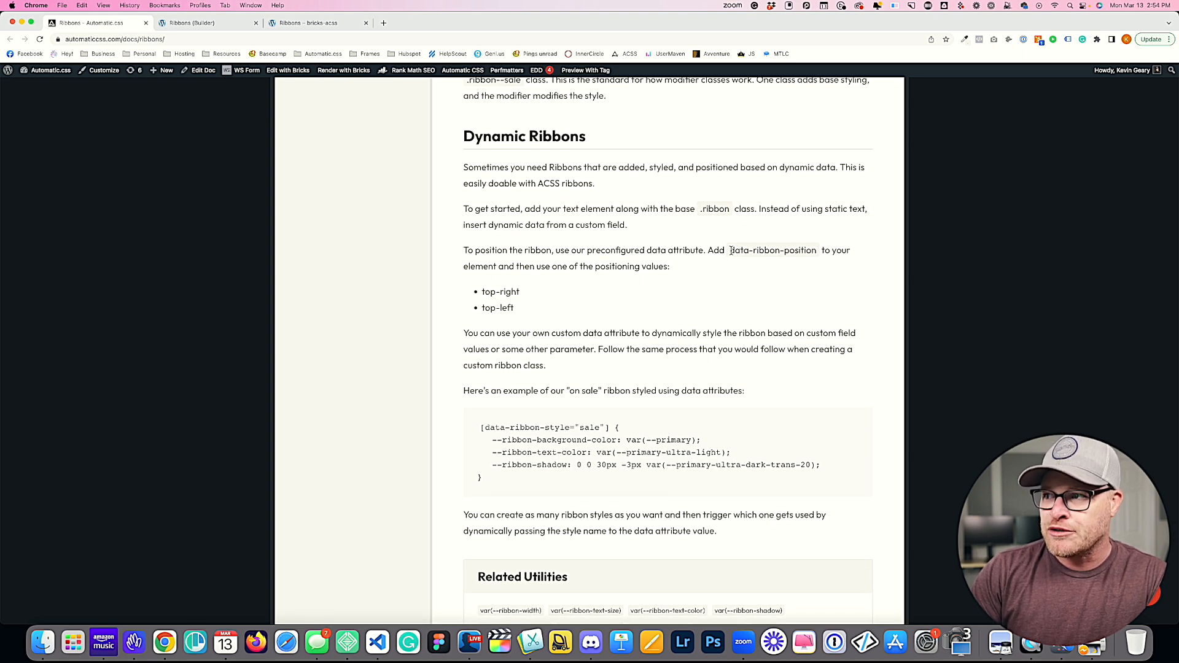
{"action": "left_click_drag", "start_coordinate": [731, 250], "coordinate": [818, 250]}
{"action": "key", "text": "super+c"}
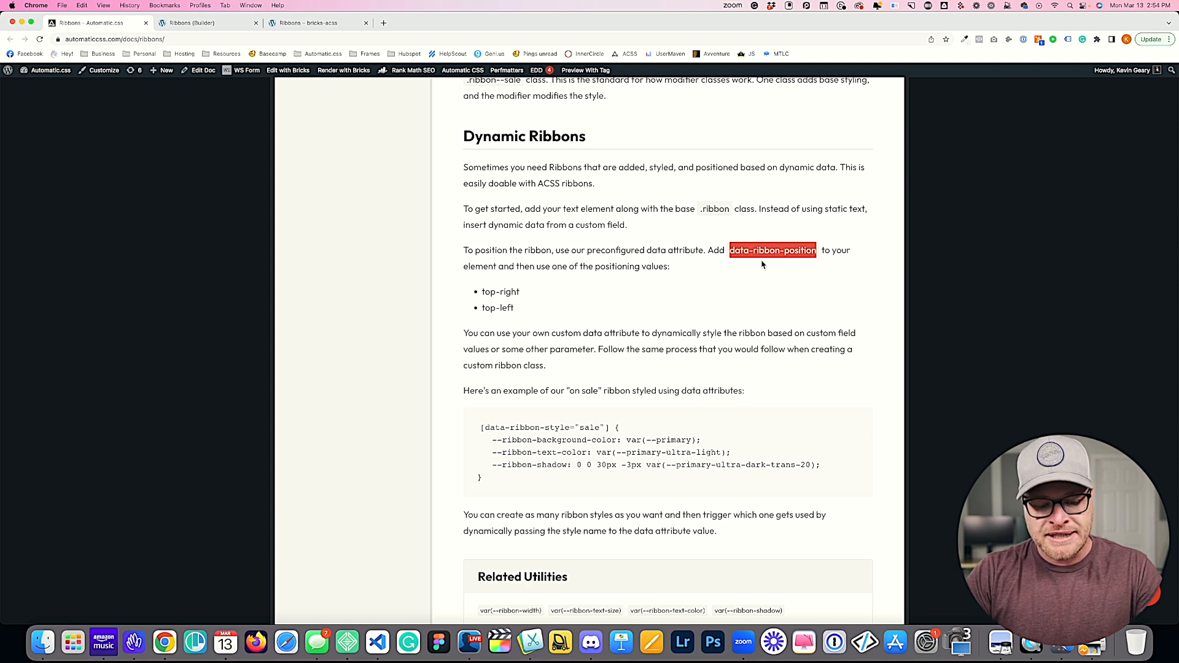
- Add a data-ribbon-position attribute with the value top-right to the "Custom Field Text" ribbon
{"action": "left_click", "coordinate": [206, 23]}
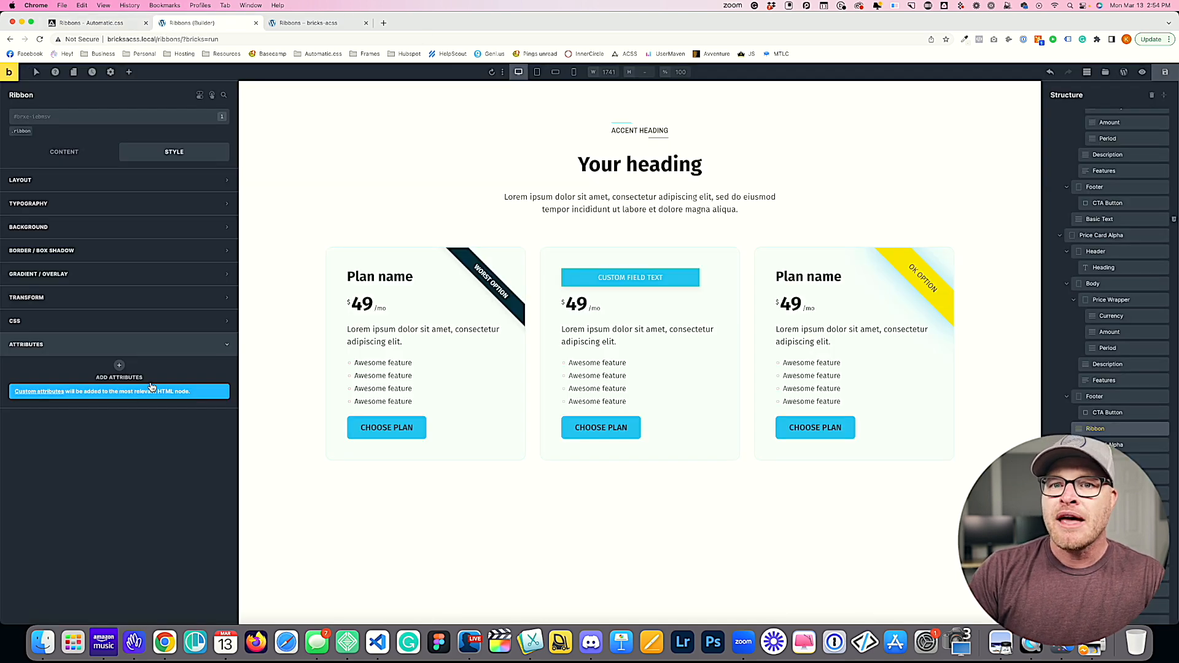
{"action": "left_click", "coordinate": [119, 365]}
{"action": "left_click", "coordinate": [96, 405]}
{"action": "key", "text": "super+v"}
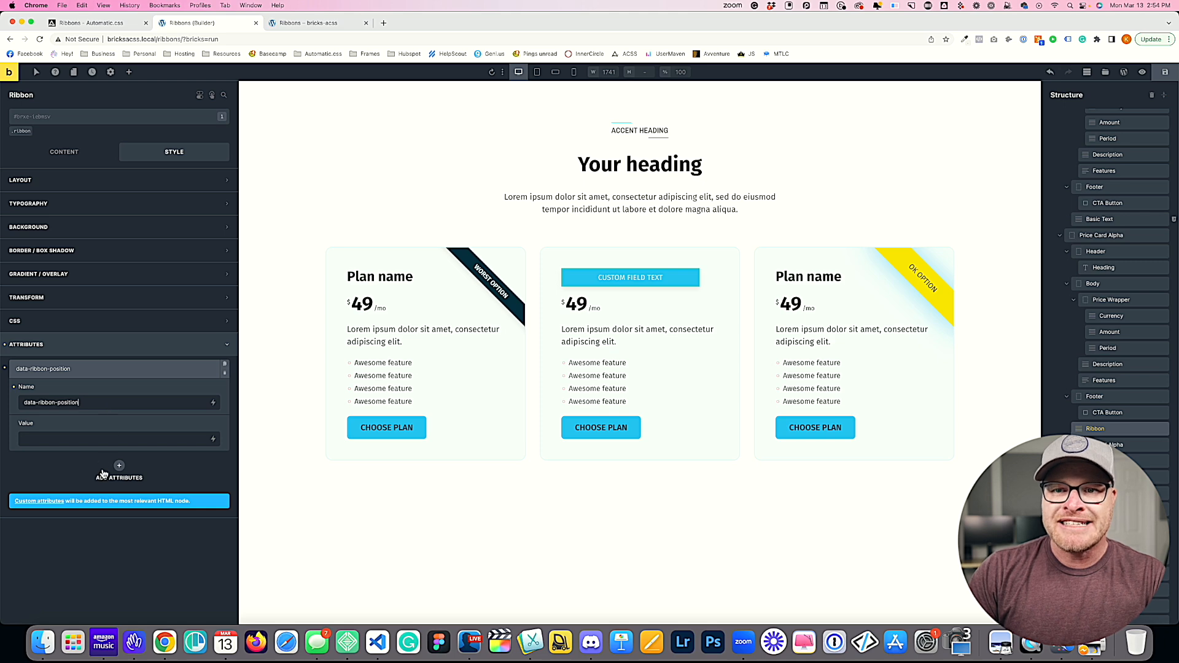
{"action": "left_click", "coordinate": [109, 439]}
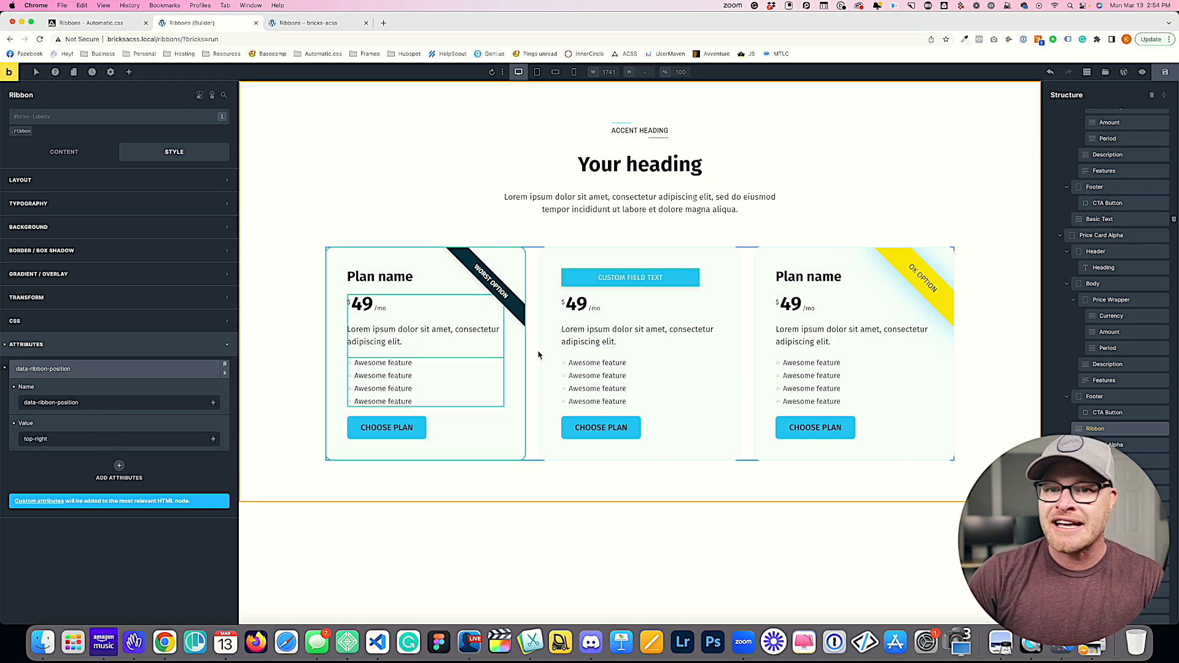
- Save the page, check the "Custom Field Text" ribbon's position on the front end and return to the builder
{"action": "left_click", "coordinate": [1166, 73]}
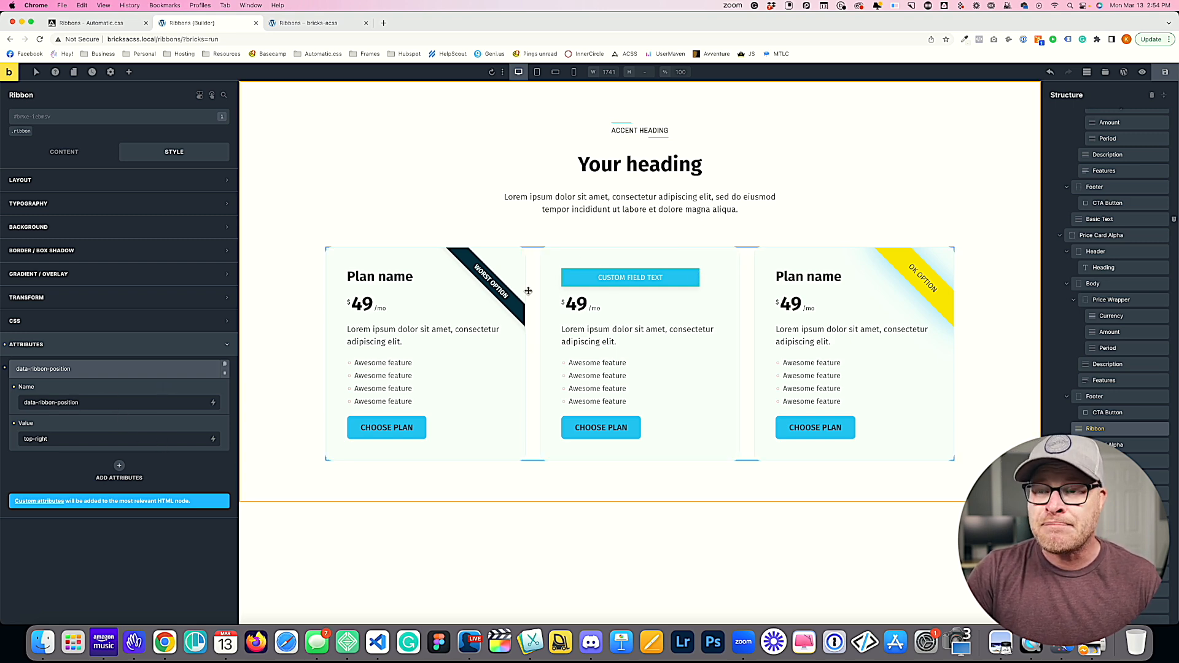
{"action": "left_click", "coordinate": [331, 23]}
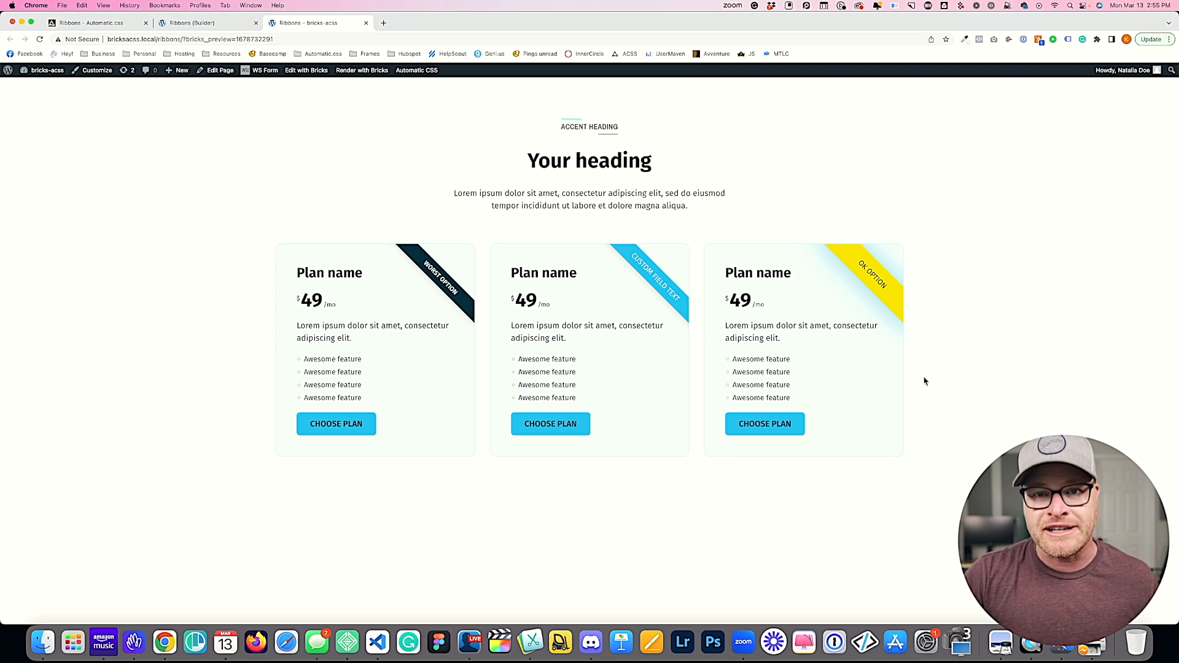
{"action": "left_click", "coordinate": [92, 22]}
{"action": "left_click", "coordinate": [195, 23]}
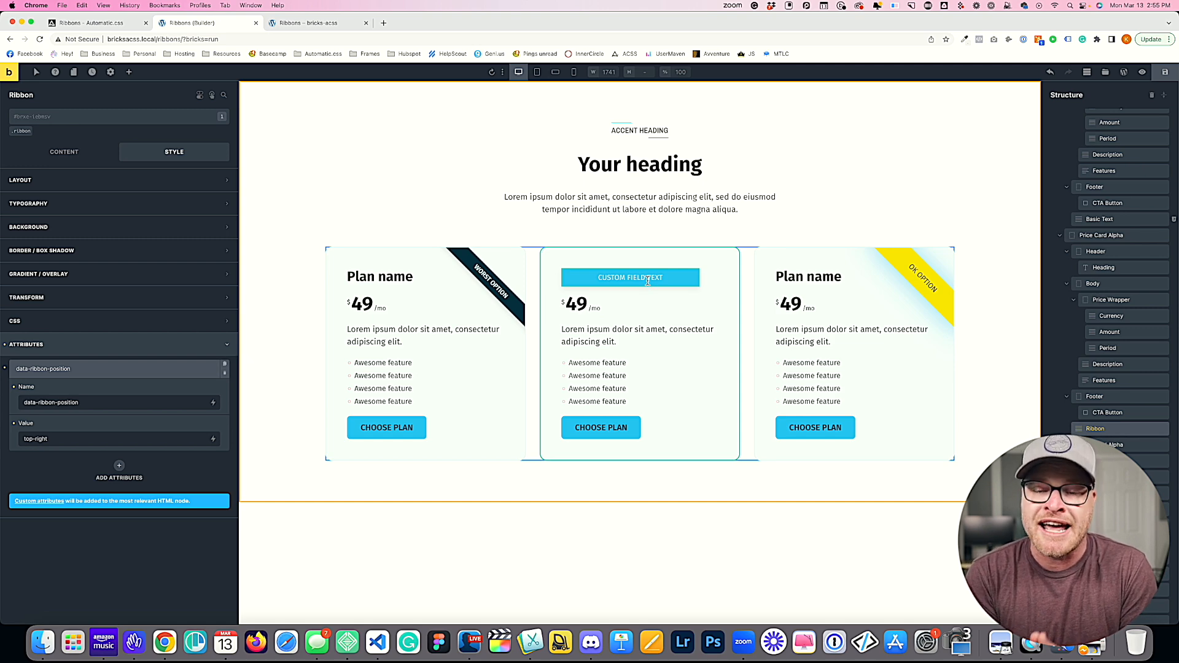
- Clear the data-ribbon-position value, view its dynamic data options and enter top-right again
{"action": "left_click_drag", "start_coordinate": [36, 438], "coordinate": [89, 445]}
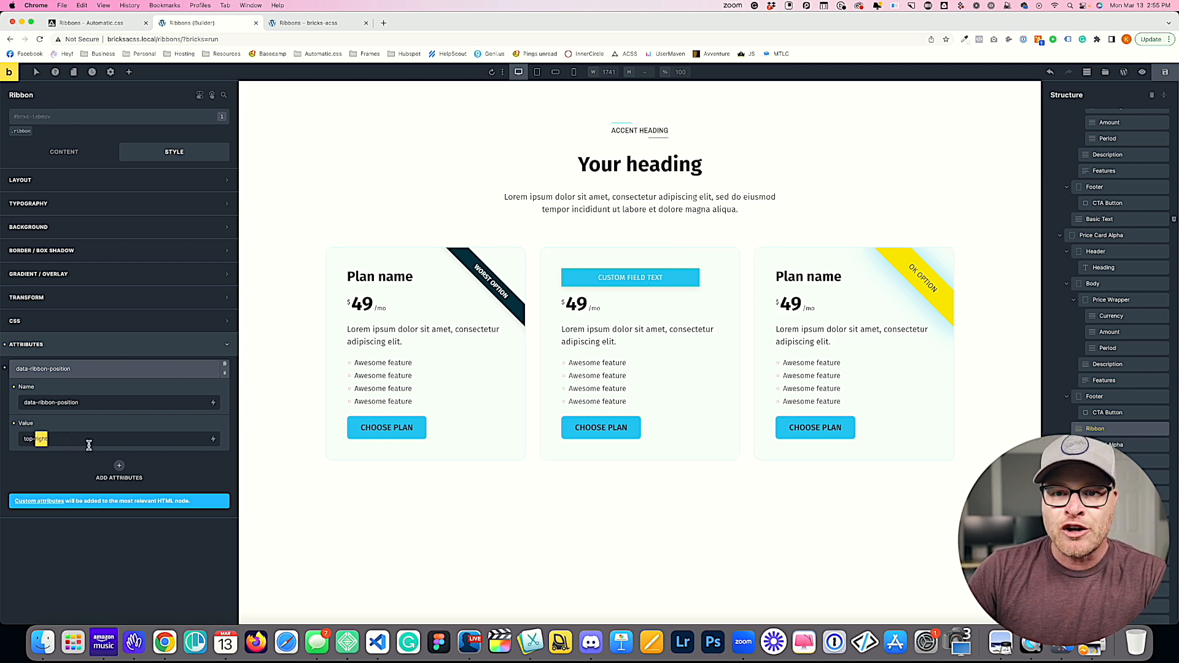
{"action": "key", "text": "BackSpace"}
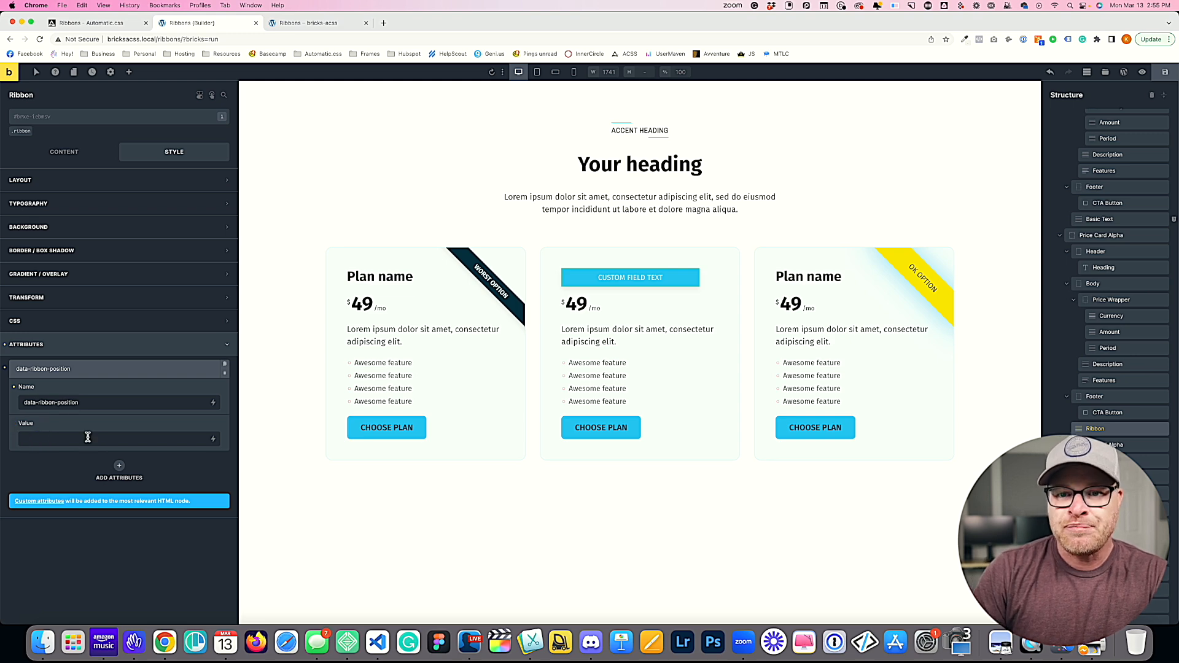
{"action": "left_click", "coordinate": [213, 439]}
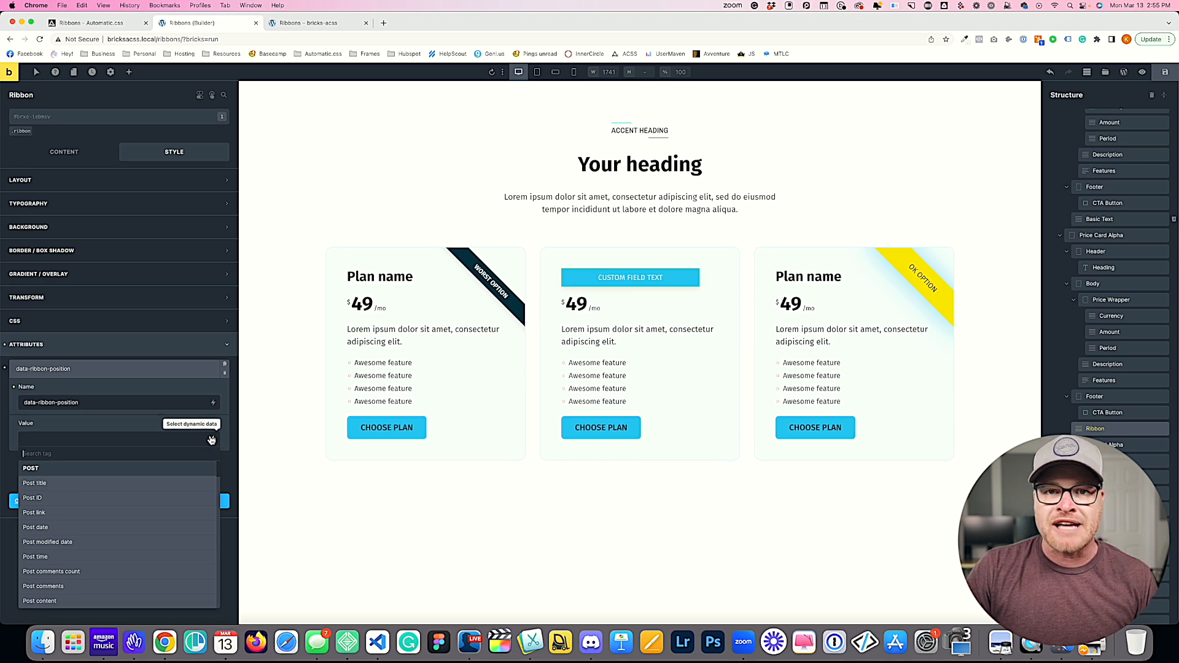
{"action": "left_click", "coordinate": [73, 439]}
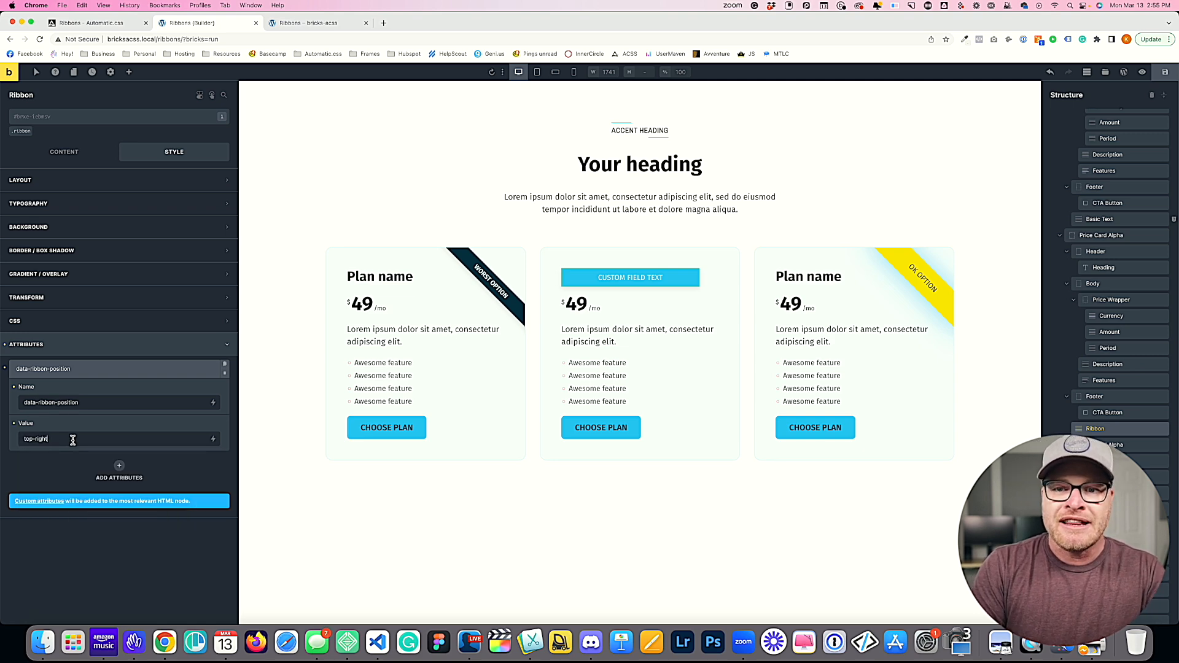
- Save the page again, view the three pricing card ribbons on the front end and return to the builder
{"action": "left_click", "coordinate": [1165, 72]}
{"action": "left_click", "coordinate": [311, 24]}
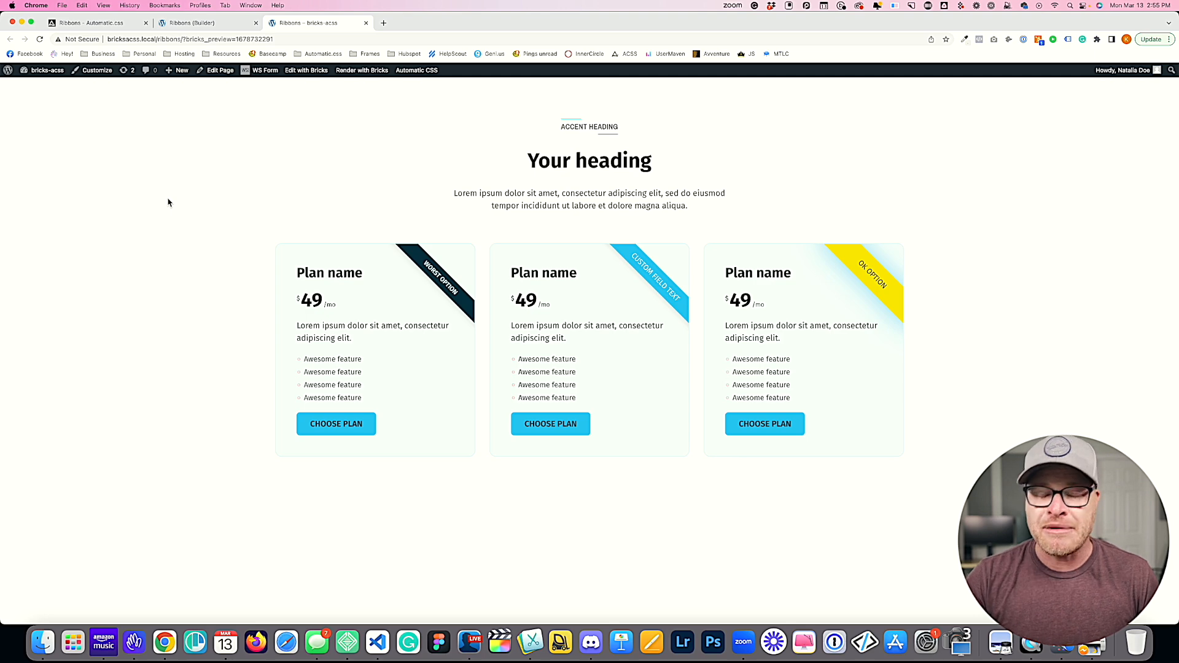
{"action": "left_click", "coordinate": [187, 24]}
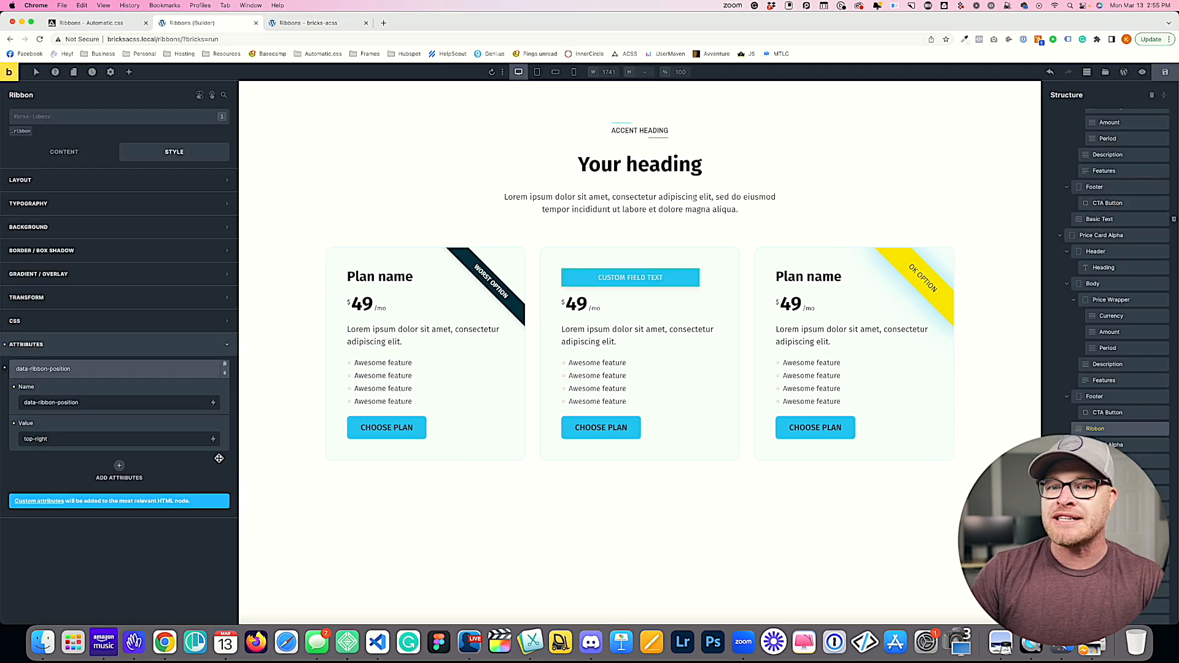
- Select the "OK Option" ribbon in the third pricing card and open the .ribbon--service class's custom CSS
{"action": "left_click", "coordinate": [937, 262]}
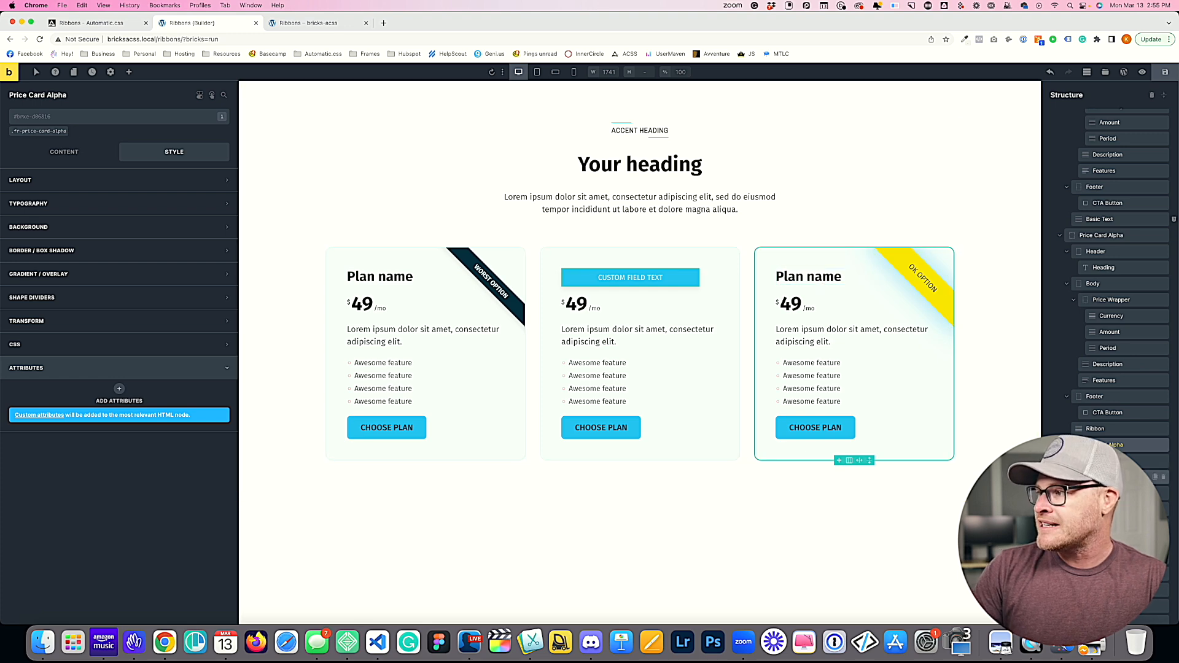
{"action": "scroll", "coordinate": [1105, 478], "scroll_direction": "down", "scroll_amount": 1}
{"action": "left_click", "coordinate": [1106, 606]}
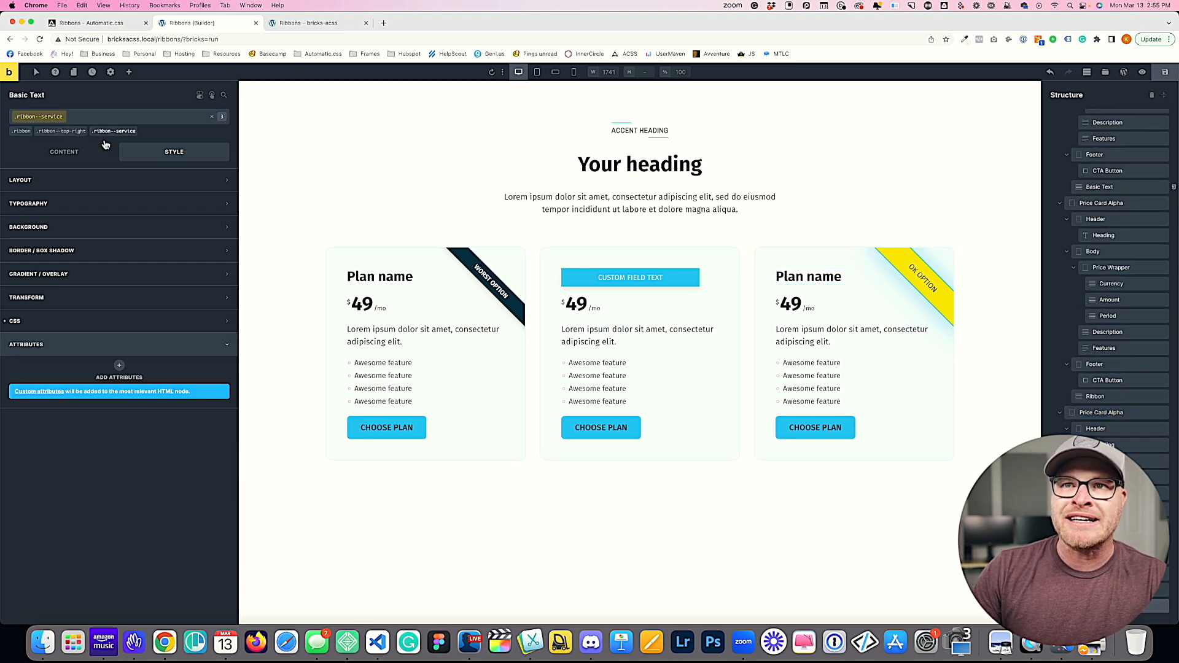
{"action": "left_click", "coordinate": [99, 321]}
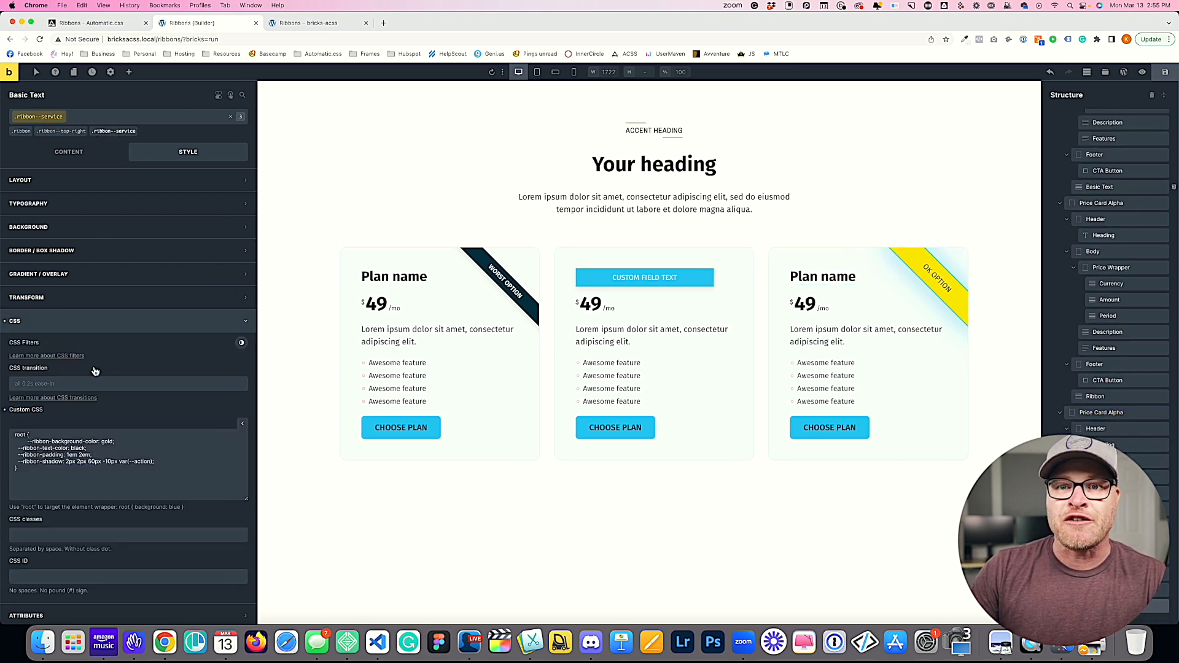
- Select all of the .ribbon--service class's custom CSS for copying and save the page
{"action": "left_click", "coordinate": [139, 488]}
{"action": "key", "text": "super+a"}
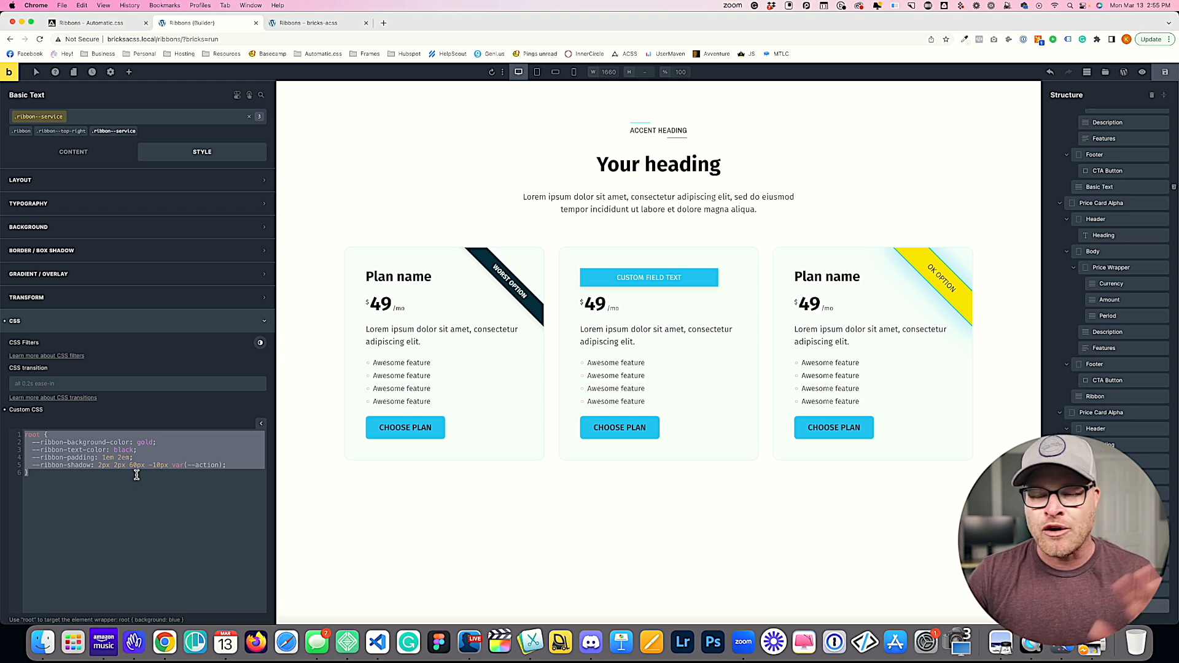
{"action": "left_click", "coordinate": [1166, 73]}
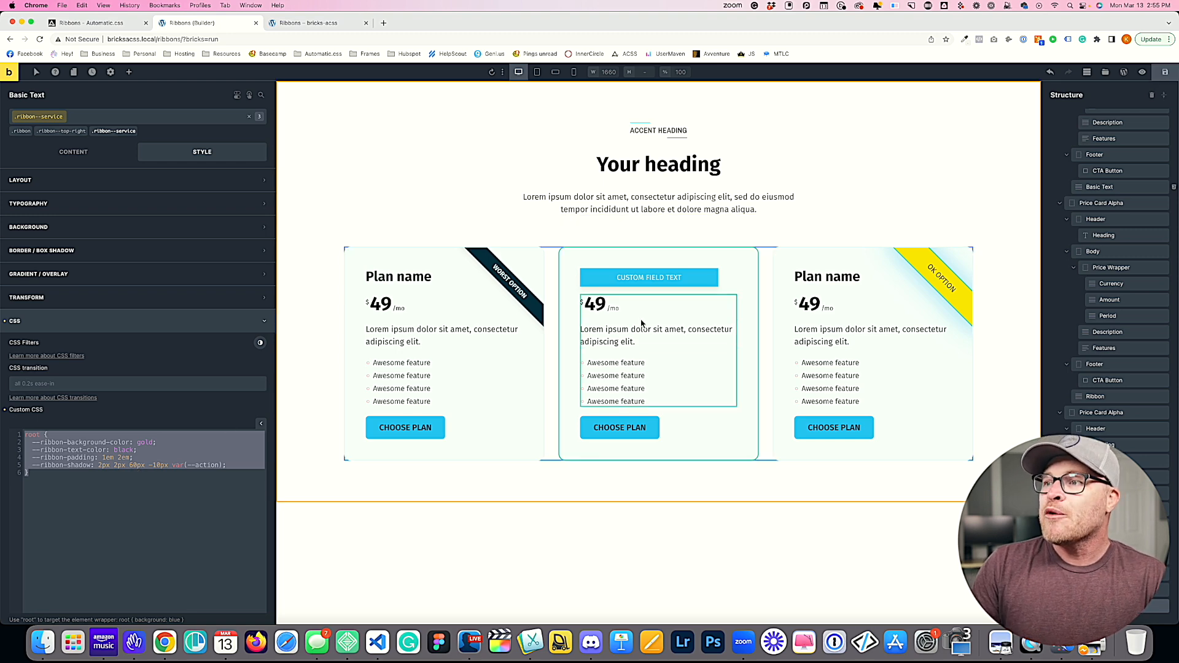
- Add a data-ribbon-style attribute with the value service to the "Custom Field Text" ribbon in the middle card
{"action": "left_click", "coordinate": [651, 282]}
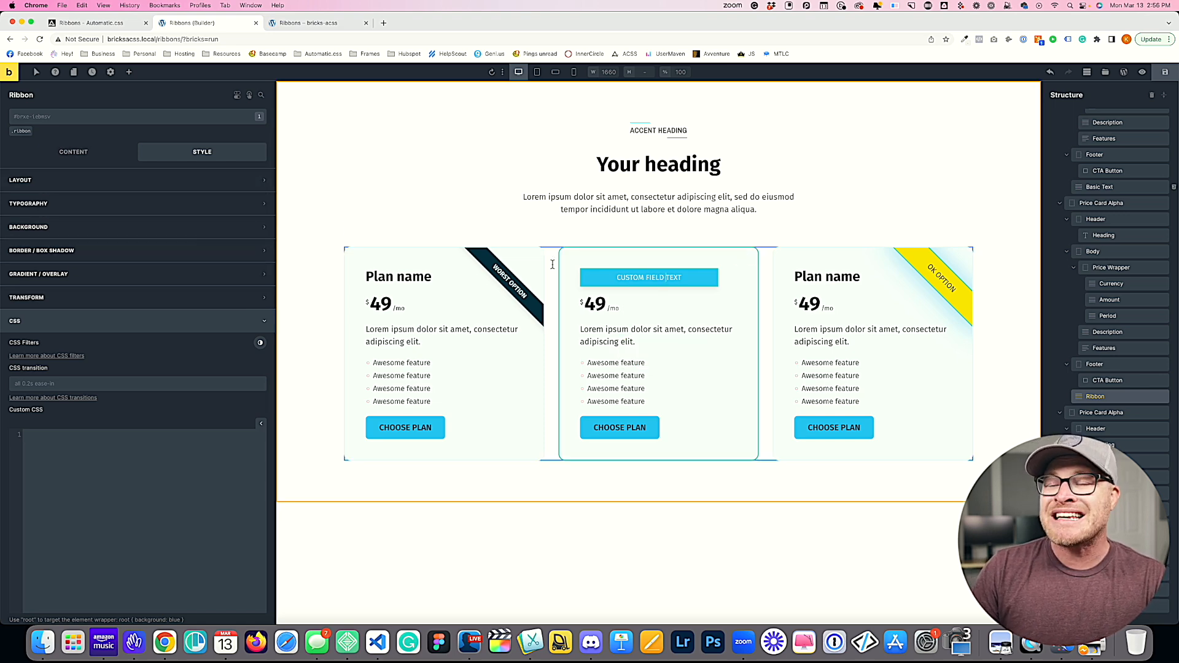
{"action": "left_click", "coordinate": [104, 325]}
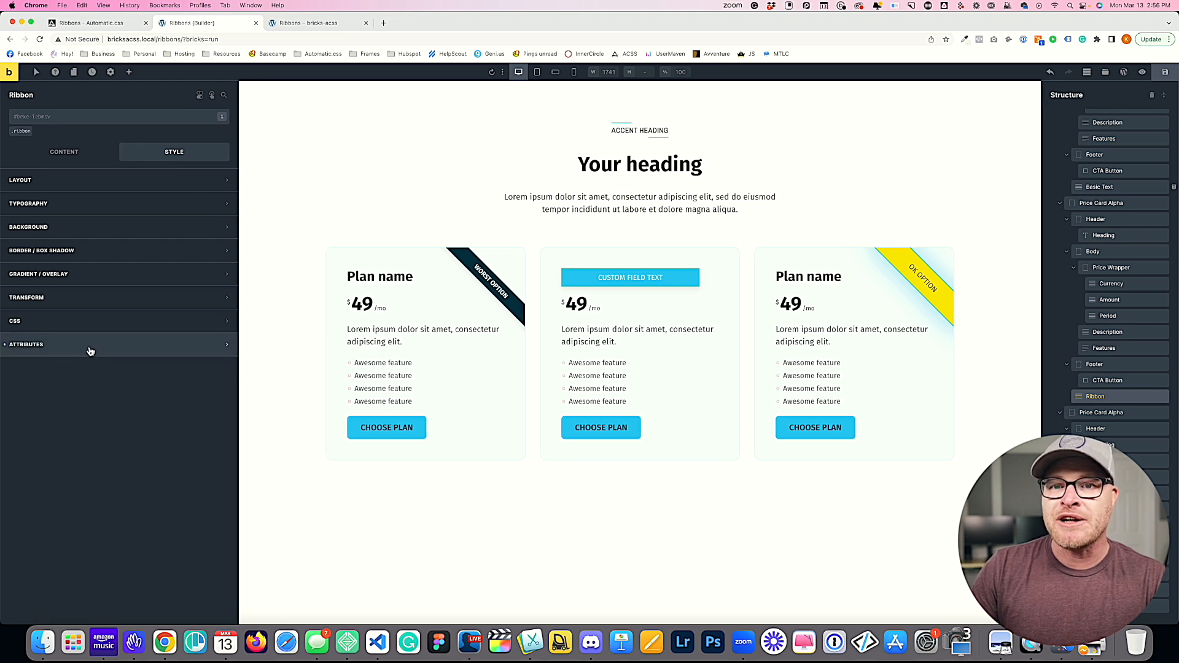
{"action": "left_click", "coordinate": [90, 350]}
{"action": "left_click", "coordinate": [119, 396]}
{"action": "left_click", "coordinate": [99, 426]}
{"action": "type", "text": "data-ribbon-style"}
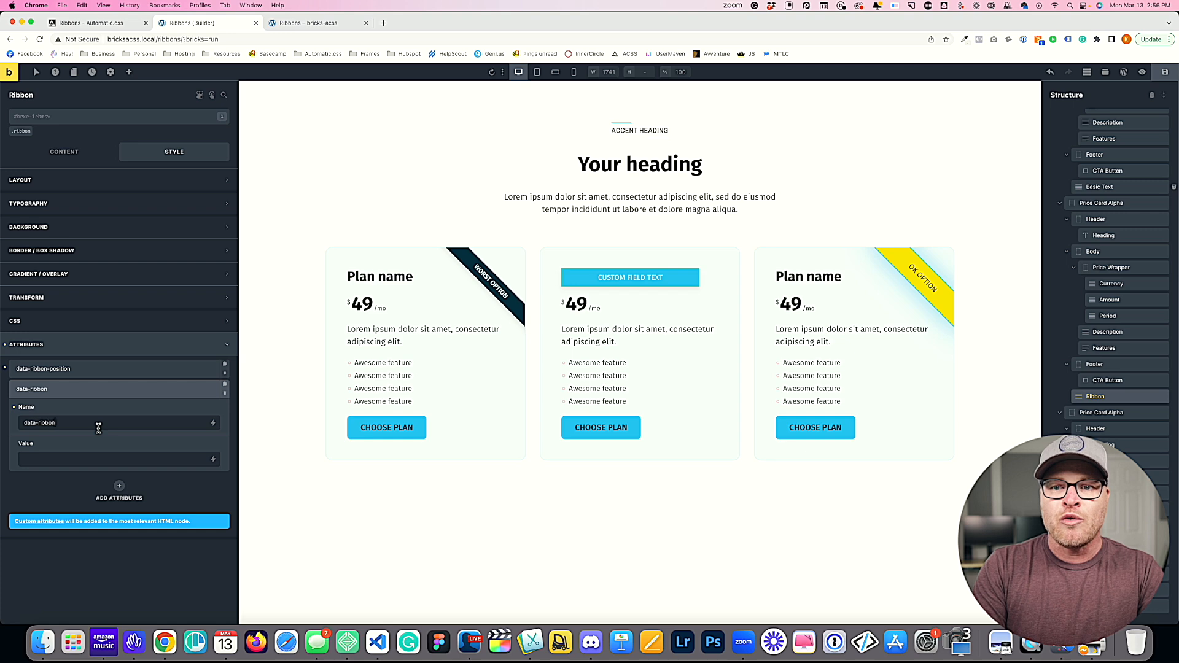
{"action": "left_click", "coordinate": [92, 460]}
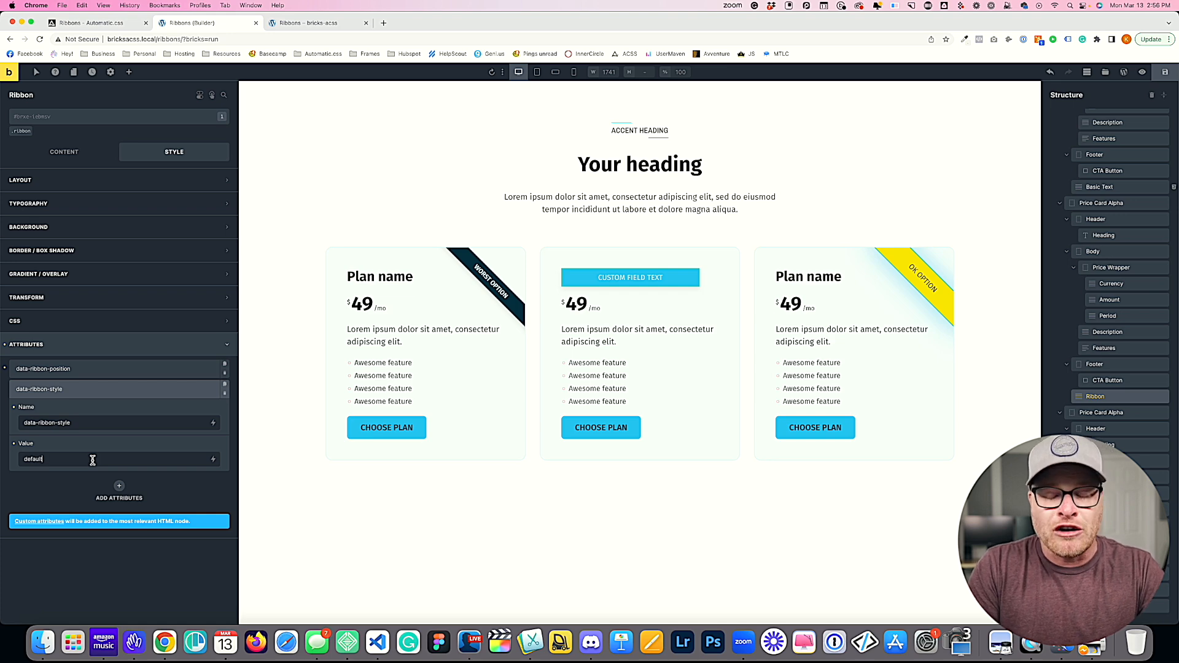
{"action": "key", "text": "super+a"}
{"action": "type", "text": "se"}
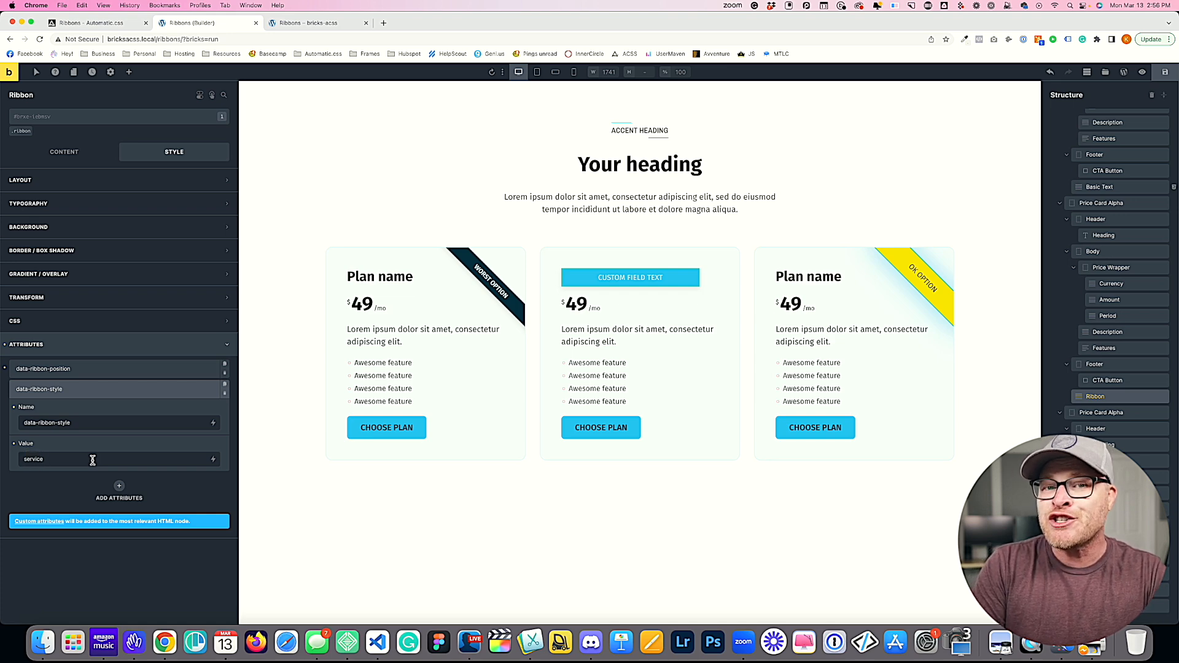
{"action": "type", "text": "rvice"}
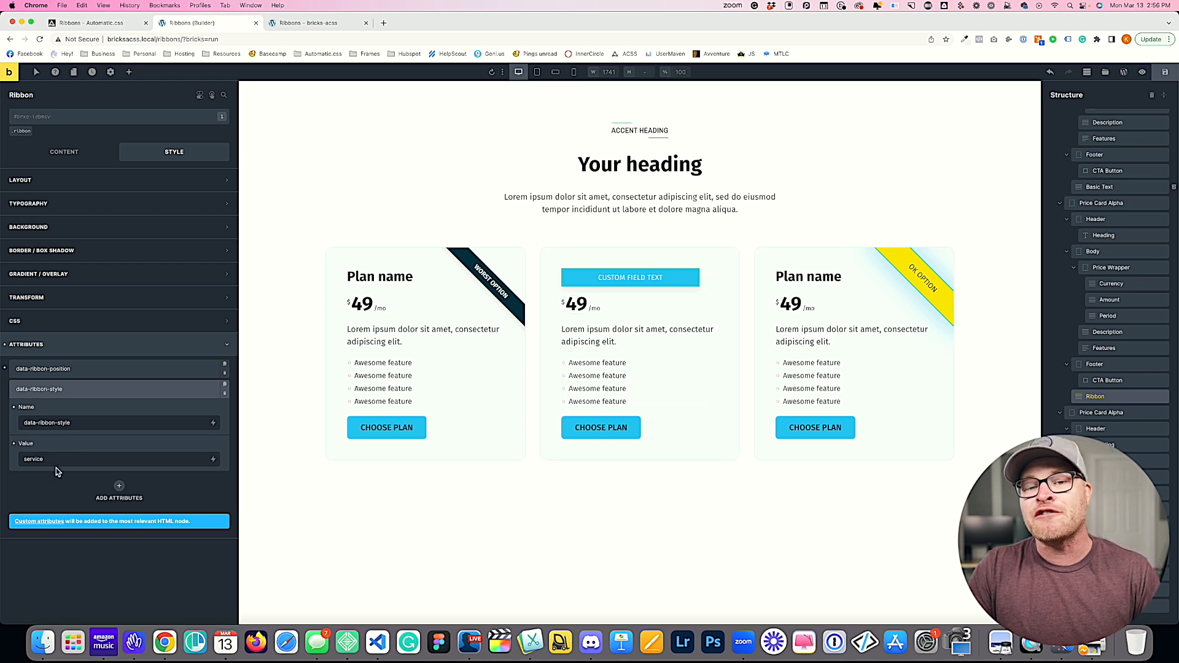
- View the dynamic data options for the data-ribbon-style value, try values such as default, and enter service again
{"action": "left_click", "coordinate": [213, 460]}
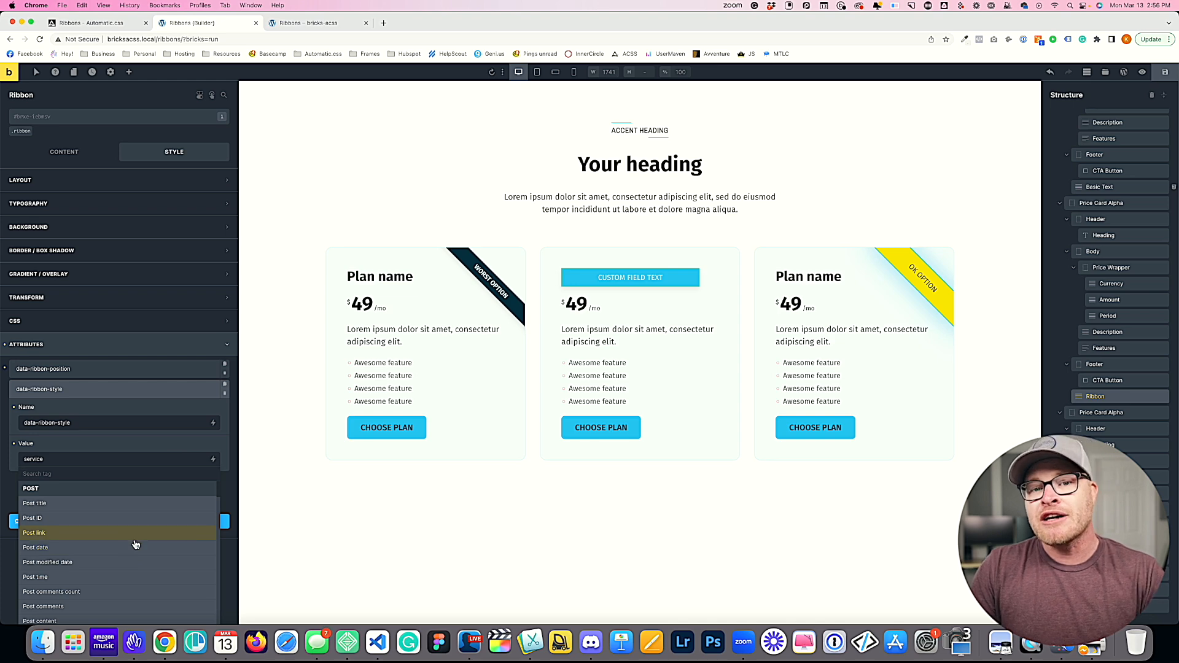
{"action": "double_click", "coordinate": [97, 461]}
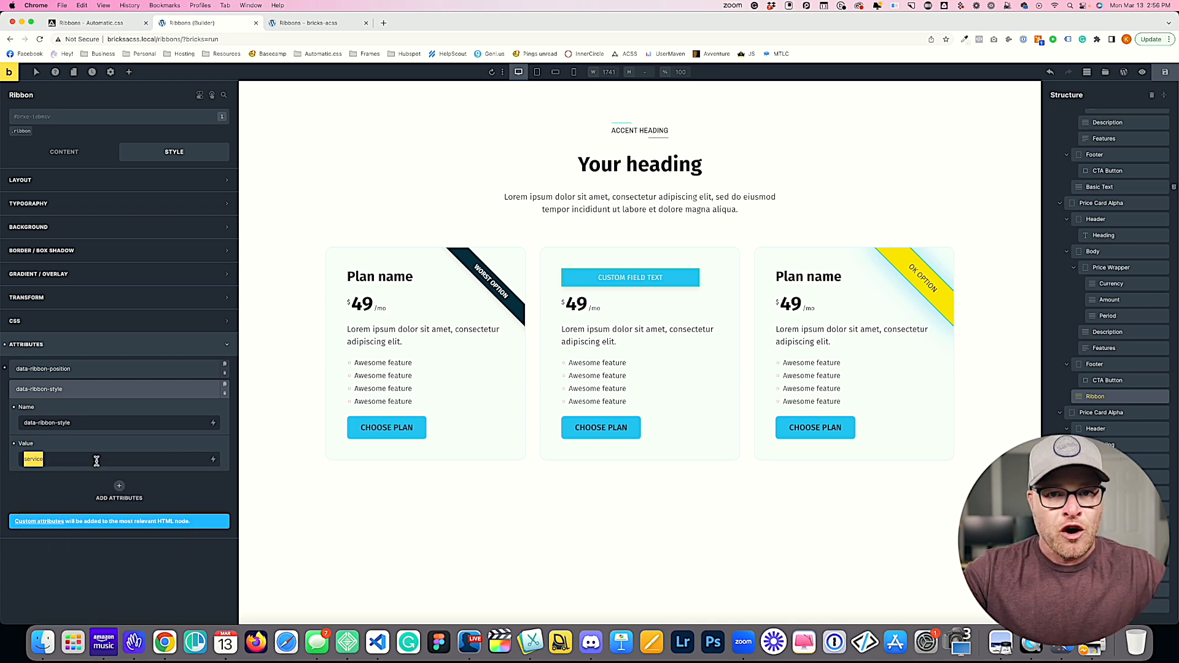
{"action": "type", "text": "default"}
{"action": "double_click", "coordinate": [97, 460]}
{"action": "type", "text": "s"}
{"action": "double_click", "coordinate": [96, 461]}
{"action": "key", "text": "BackSpace"}
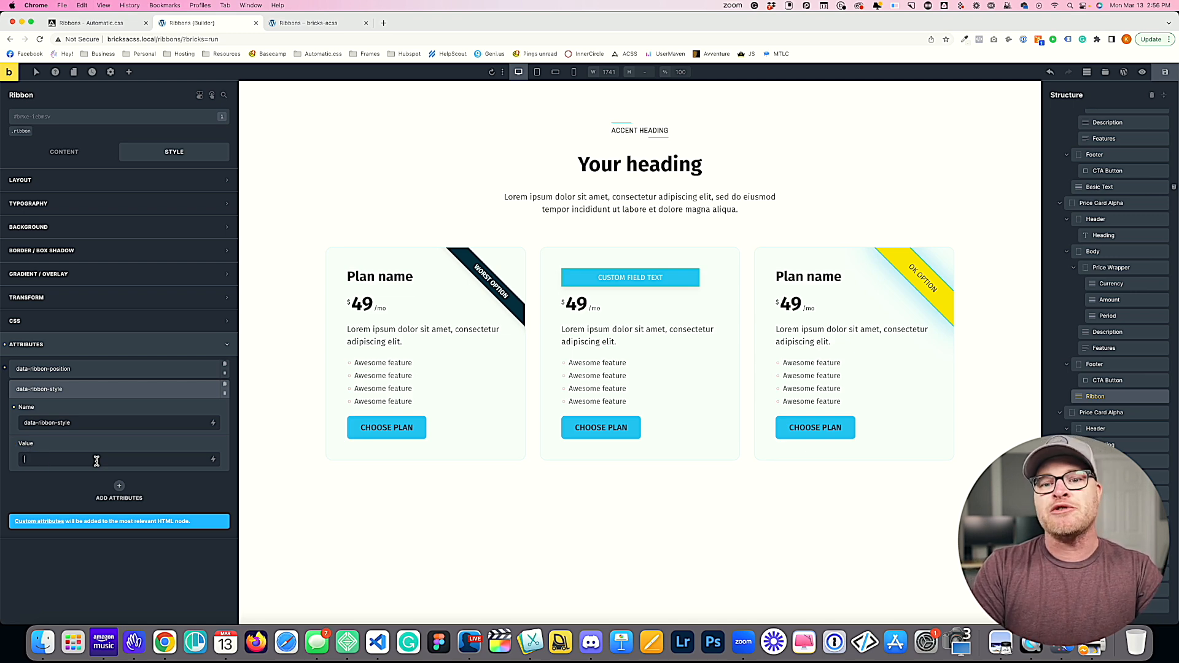
{"action": "double_click", "coordinate": [96, 461]}
{"action": "key", "text": "BackSpace"}
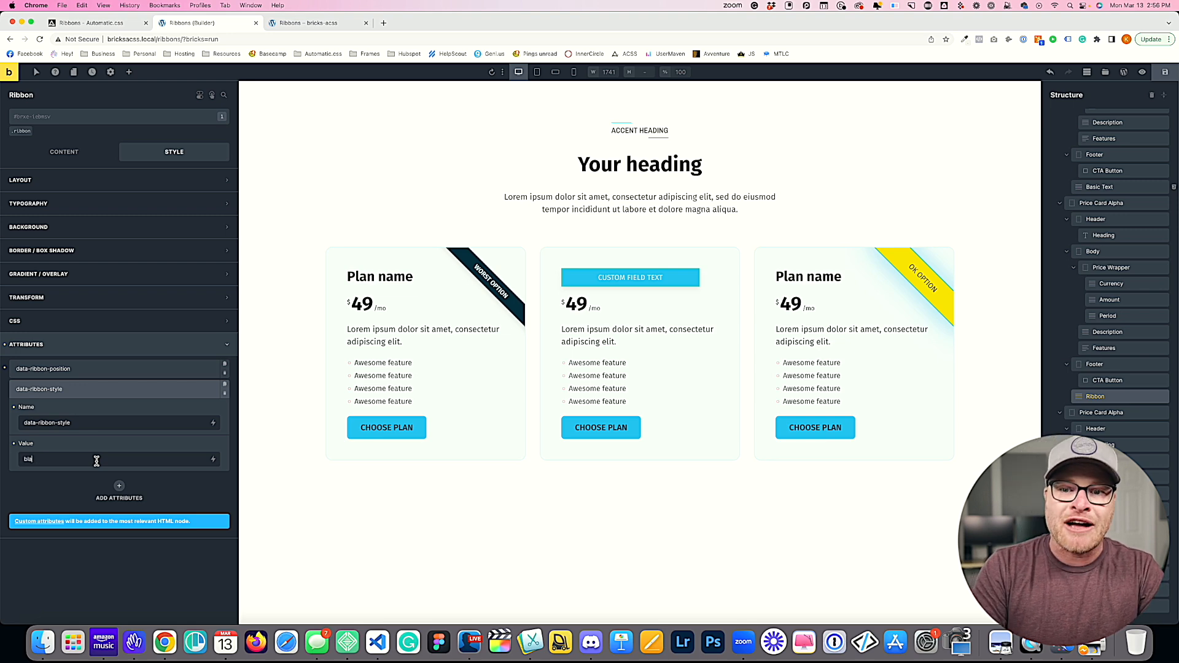
{"action": "type", "text": "base r"}
{"action": "triple_click", "coordinate": [97, 461]}
{"action": "key", "text": "BackSpace"}
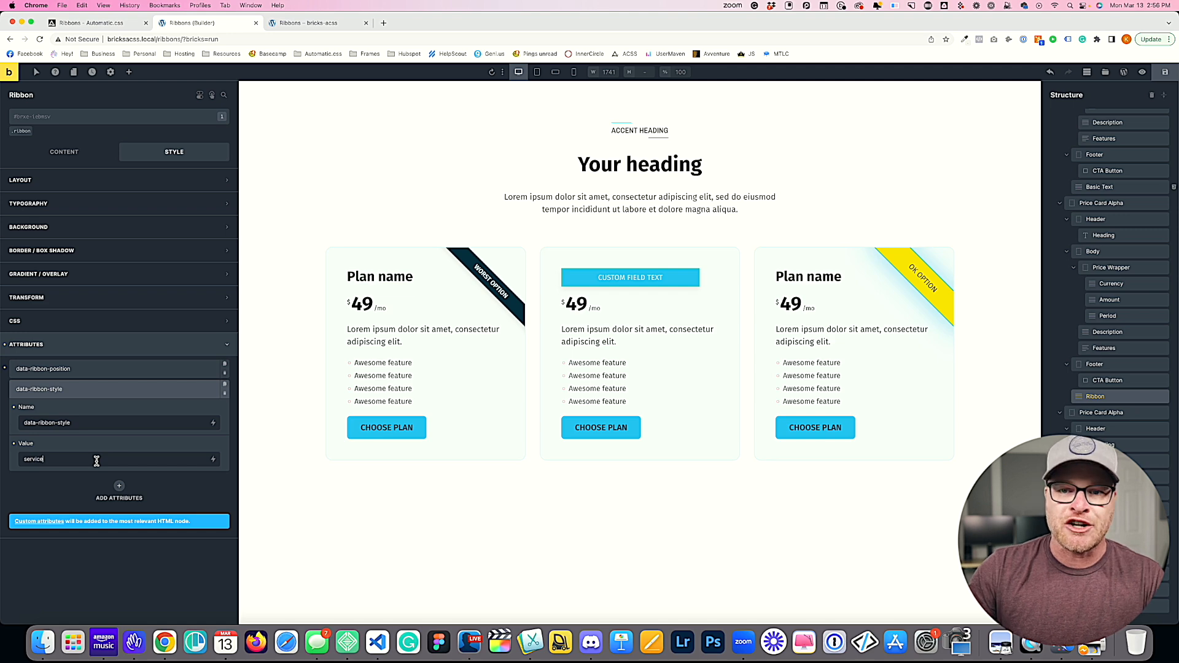
- Save the page and reload the front end to check the pricing card ribbons
{"action": "left_click", "coordinate": [1162, 77]}
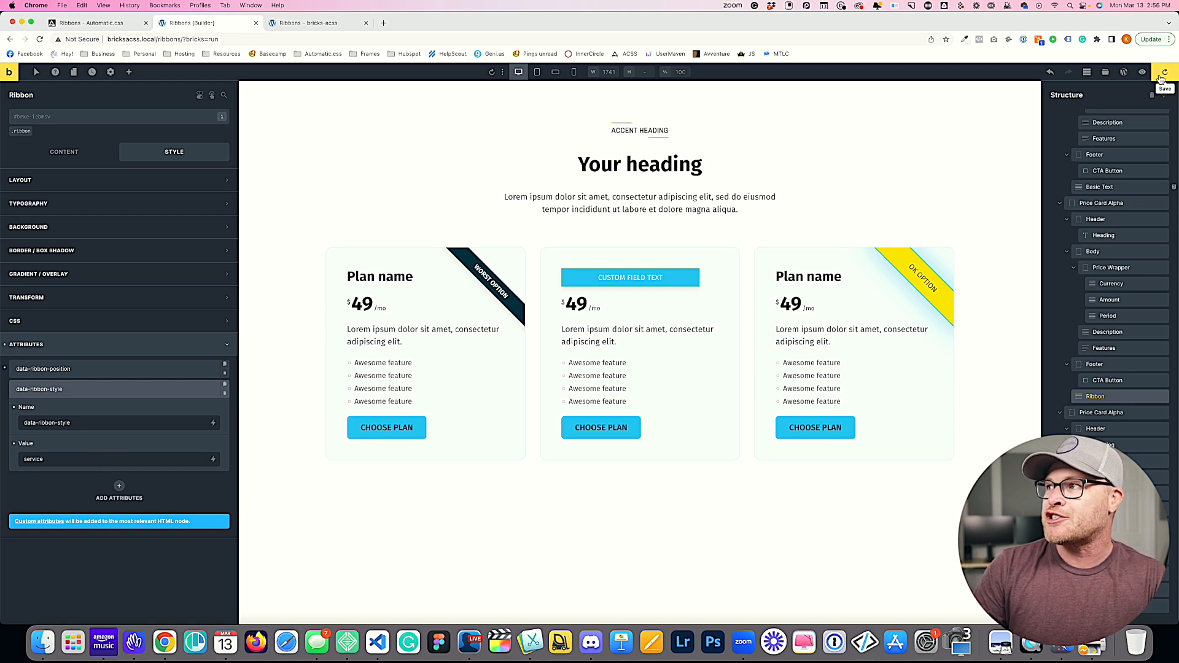
{"action": "left_click", "coordinate": [282, 24]}
{"action": "key", "text": "super+r"}
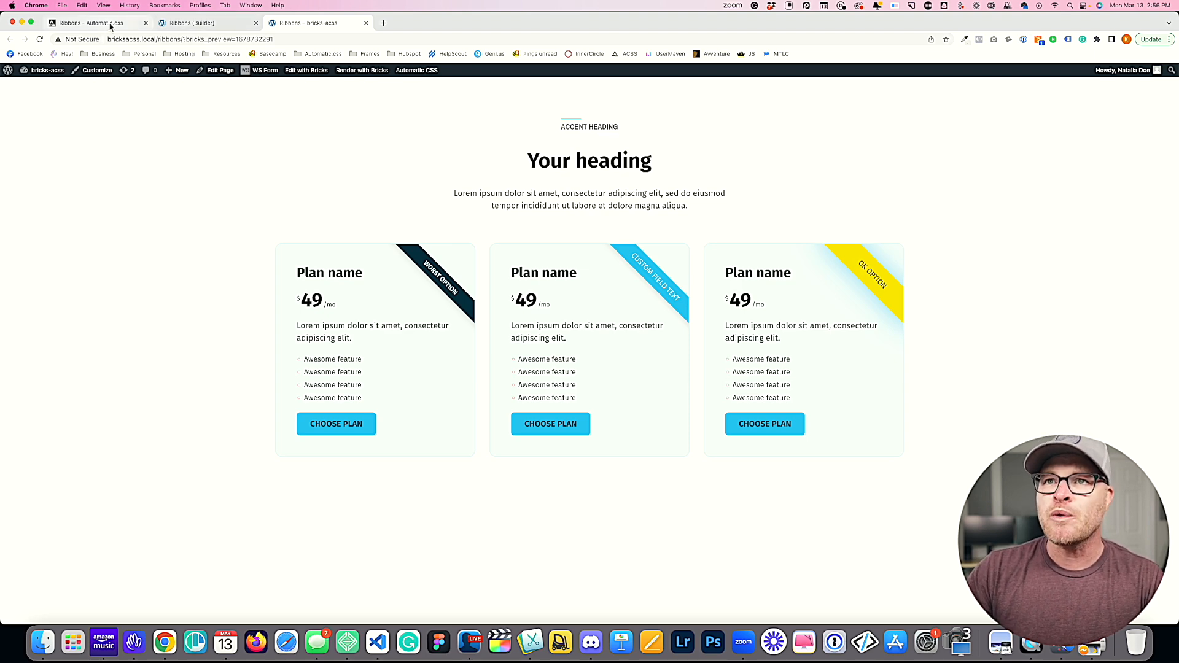
- Open WPCodeBox in a separate tab from the builder and clear all the code in the Global snippet
{"action": "left_click", "coordinate": [197, 23]}
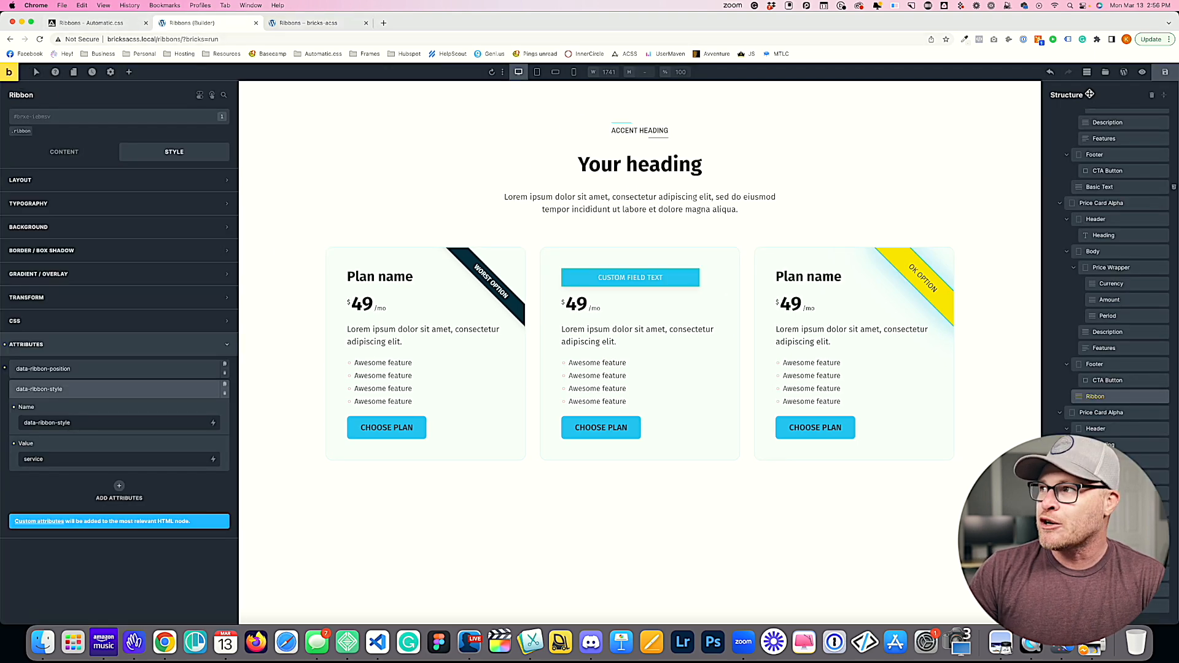
{"action": "left_click", "coordinate": [1123, 73], "text": "super"}
{"action": "left_click_drag", "start_coordinate": [317, 22], "coordinate": [208, 23]}
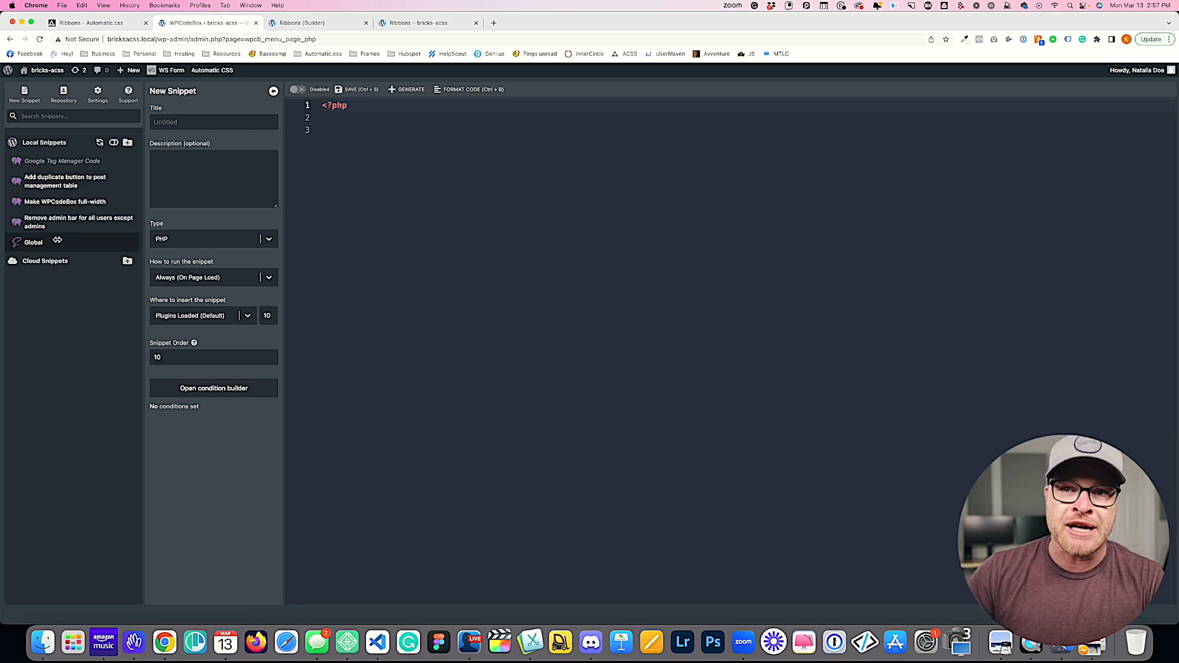
{"action": "left_click", "coordinate": [37, 242]}
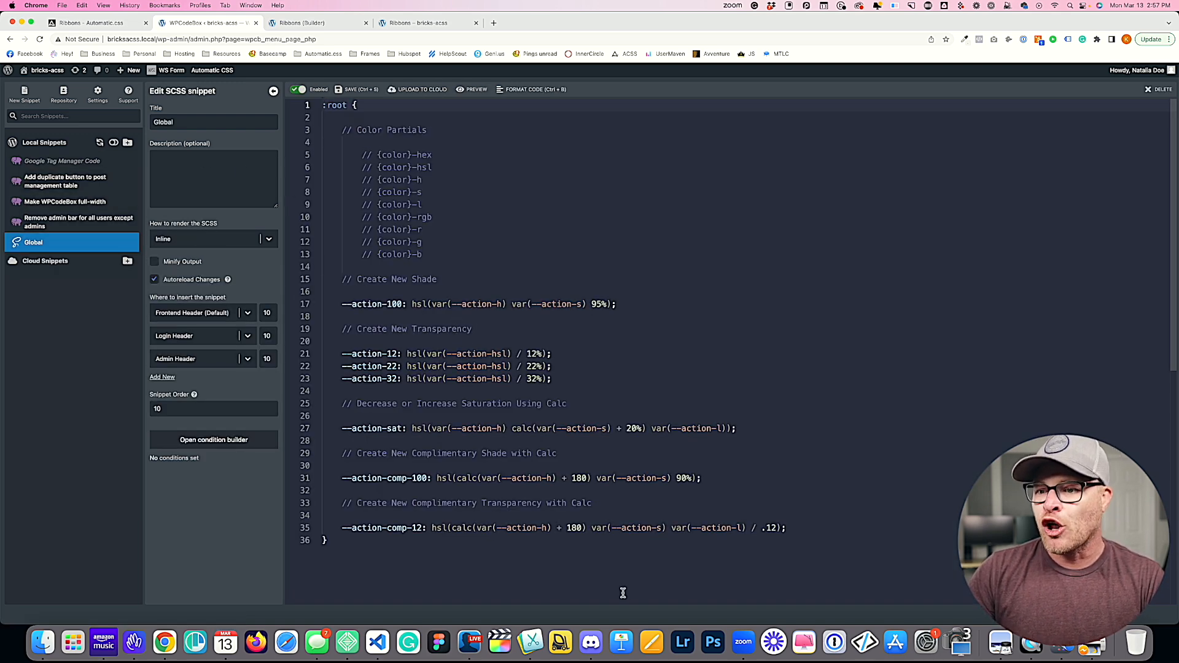
{"action": "left_click_drag", "start_coordinate": [758, 581], "coordinate": [288, 113]}
{"action": "key", "text": "BackSpace"}
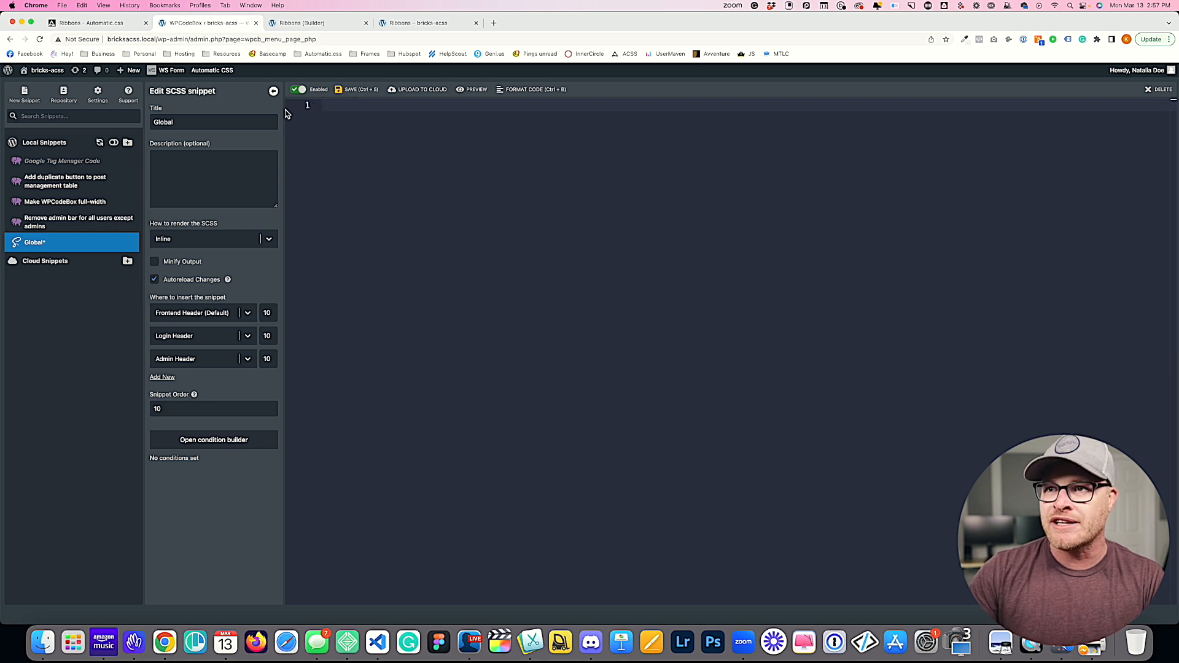
- Write a [data-ribbon-style="service"] rule in the Global snippet and paste the copied ribbon variables into it without the root wrapper
{"action": "type", "text": "[data-ribbon-style=\"\"service"}
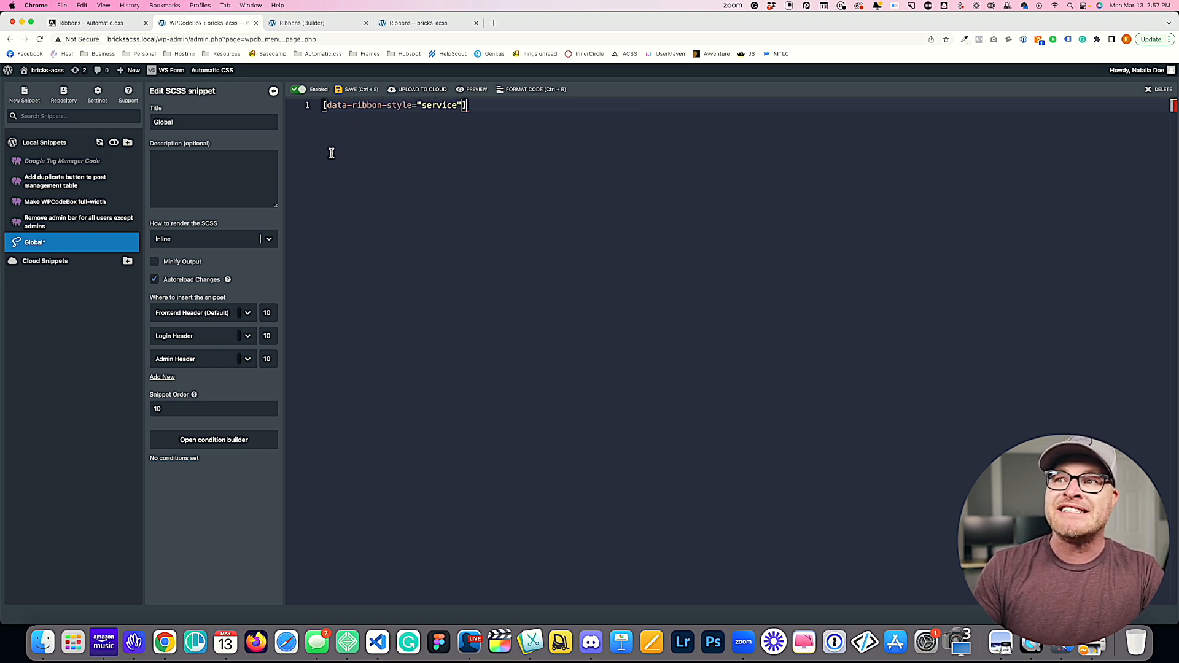
{"action": "type", "text": " {"}
{"action": "key", "text": "Return"}
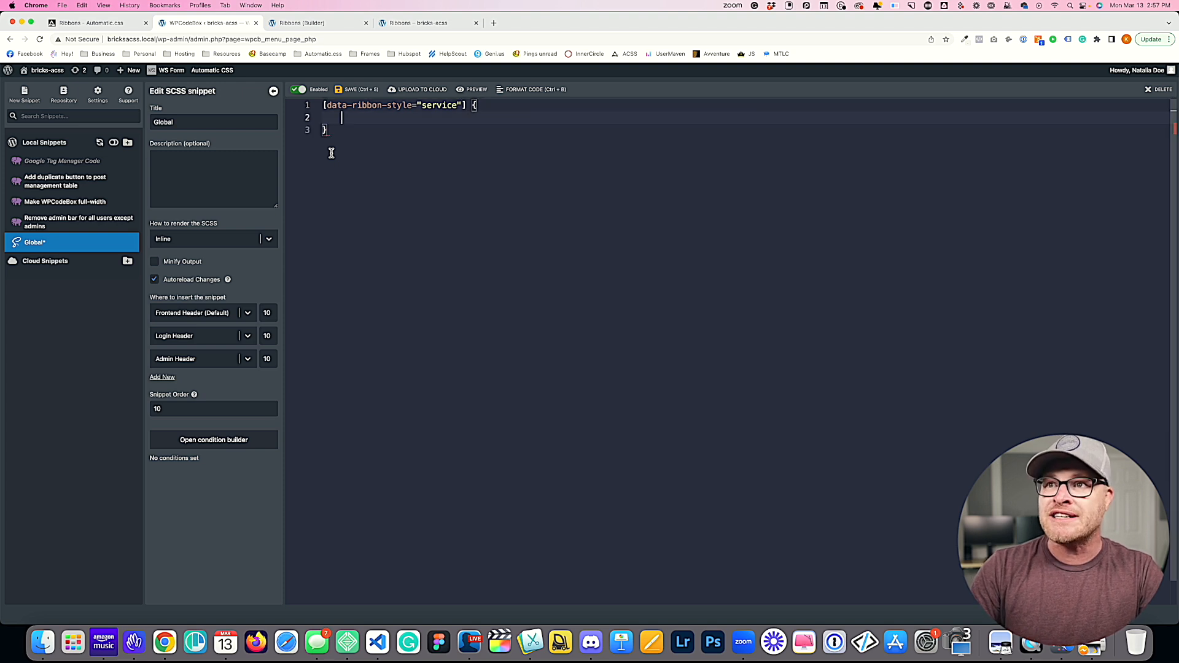
{"action": "type", "text": "root {     --ribbon-background-color: gold;   --ribbon-text-color: black;   --ribbon-padding: 1em 2em;   --ribbon-shadow: 2px 2px 60px -10px var(--action); }"}
{"action": "left_click_drag", "start_coordinate": [377, 118], "coordinate": [324, 118]}
{"action": "key", "text": "BackSpace"}
{"action": "left_click", "coordinate": [335, 178]}
{"action": "key", "text": "BackSpace"}
{"action": "key", "text": "BackSpace"}
- Indent the four ribbon variable declarations evenly, remove the blank line above them and save the snippet
{"action": "left_click", "coordinate": [341, 131]}
{"action": "key", "text": "BackSpace"}
{"action": "key", "text": "Down"}
{"action": "key", "text": "Delete"}
{"action": "key", "text": "Delete"}
{"action": "key", "text": "Down"}
{"action": "key", "text": "Delete"}
{"action": "key", "text": "Delete"}
{"action": "key", "text": "Down"}
{"action": "key", "text": "Delete"}
{"action": "key", "text": "Delete"}
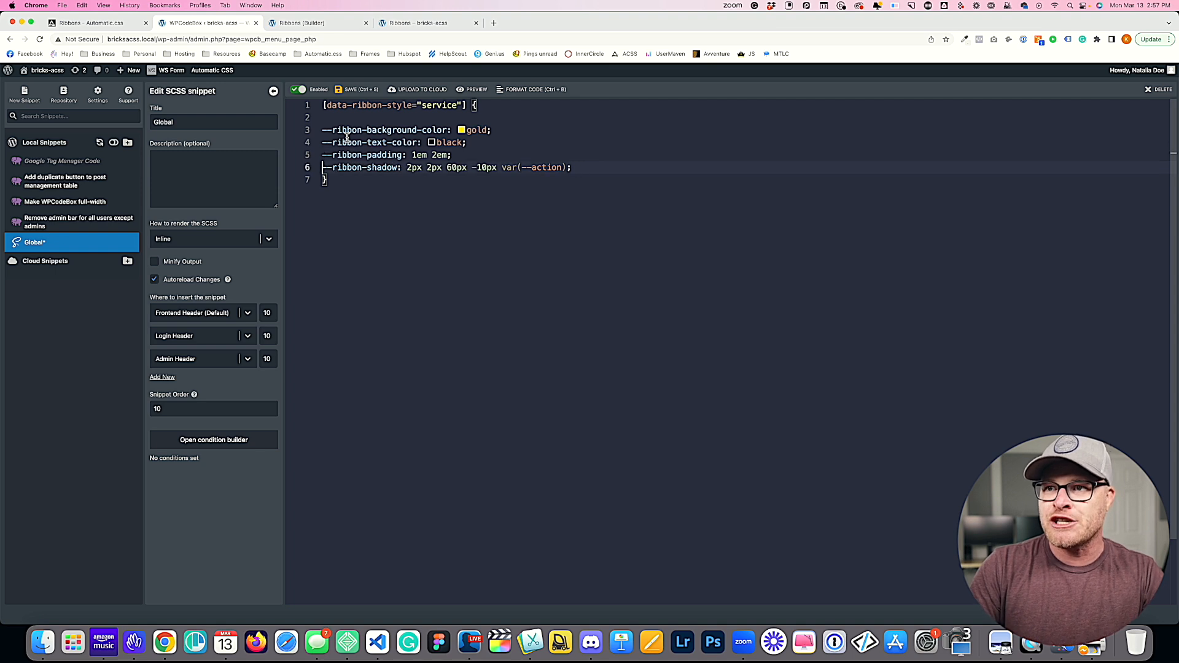
{"action": "left_click", "coordinate": [381, 153]}
{"action": "left_click_drag", "start_coordinate": [376, 147], "coordinate": [369, 134]}
{"action": "left_click_drag", "start_coordinate": [427, 169], "coordinate": [339, 133]}
{"action": "key", "text": "Tab"}
{"action": "left_click", "coordinate": [339, 118]}
{"action": "key", "text": "BackSpace"}
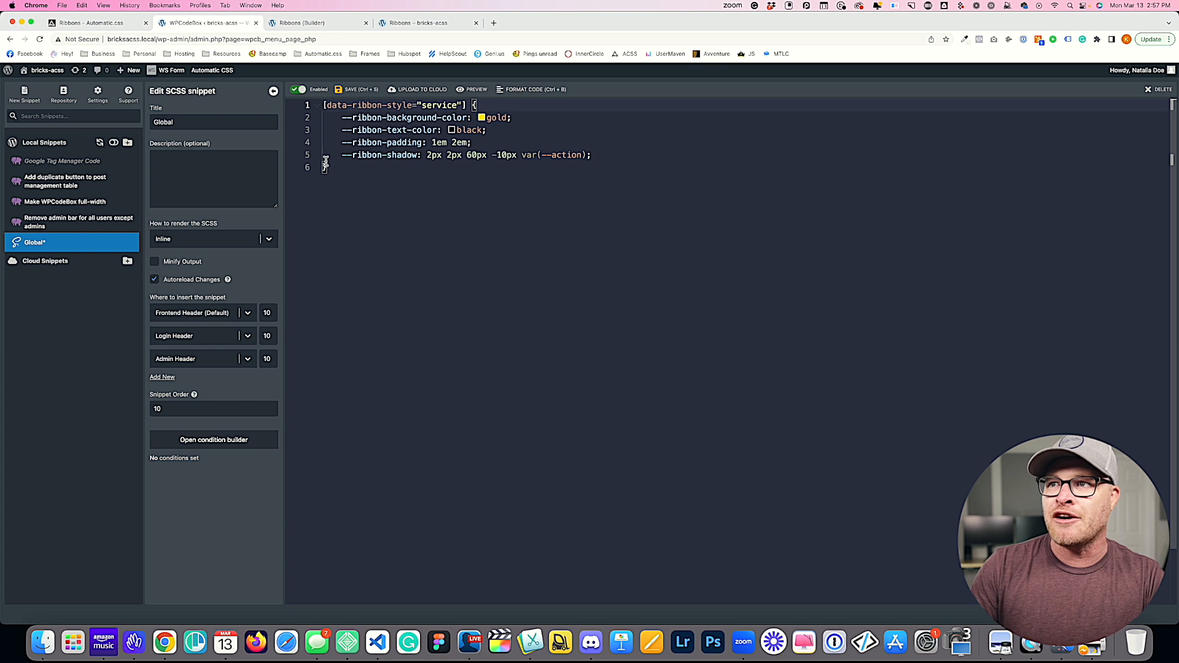
{"action": "key", "text": "cmd+s"}
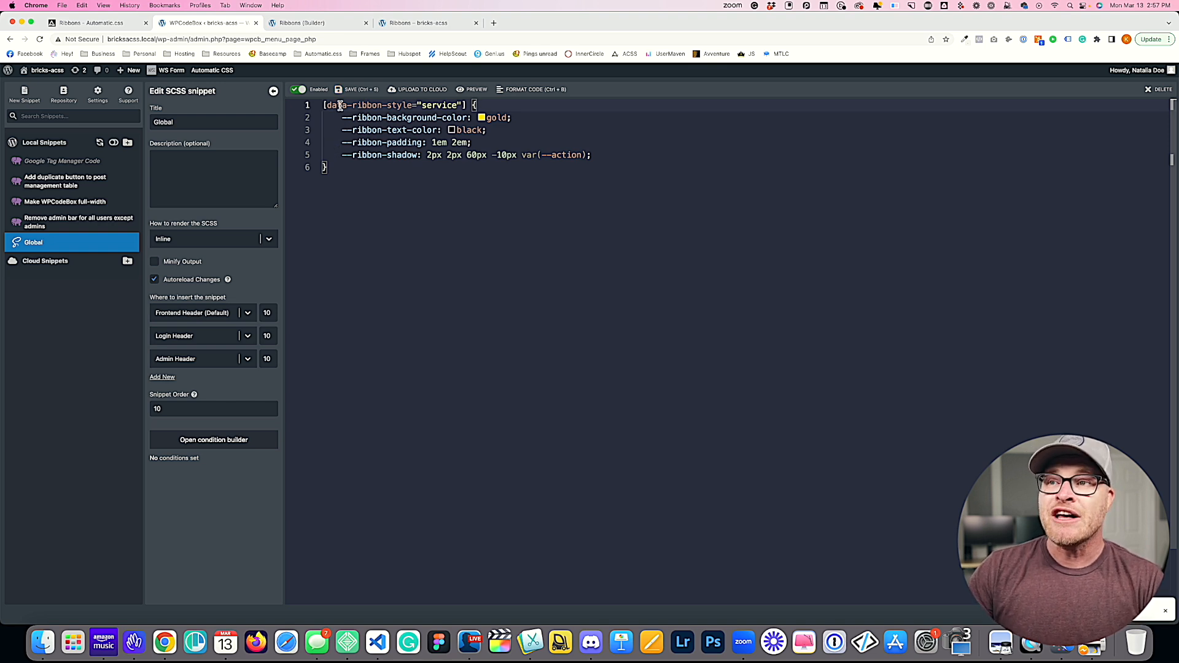
- Examine the attribute selector and the background, text color, padding and shadow variables in the Global snippet
{"action": "left_click_drag", "start_coordinate": [322, 105], "coordinate": [490, 105]}
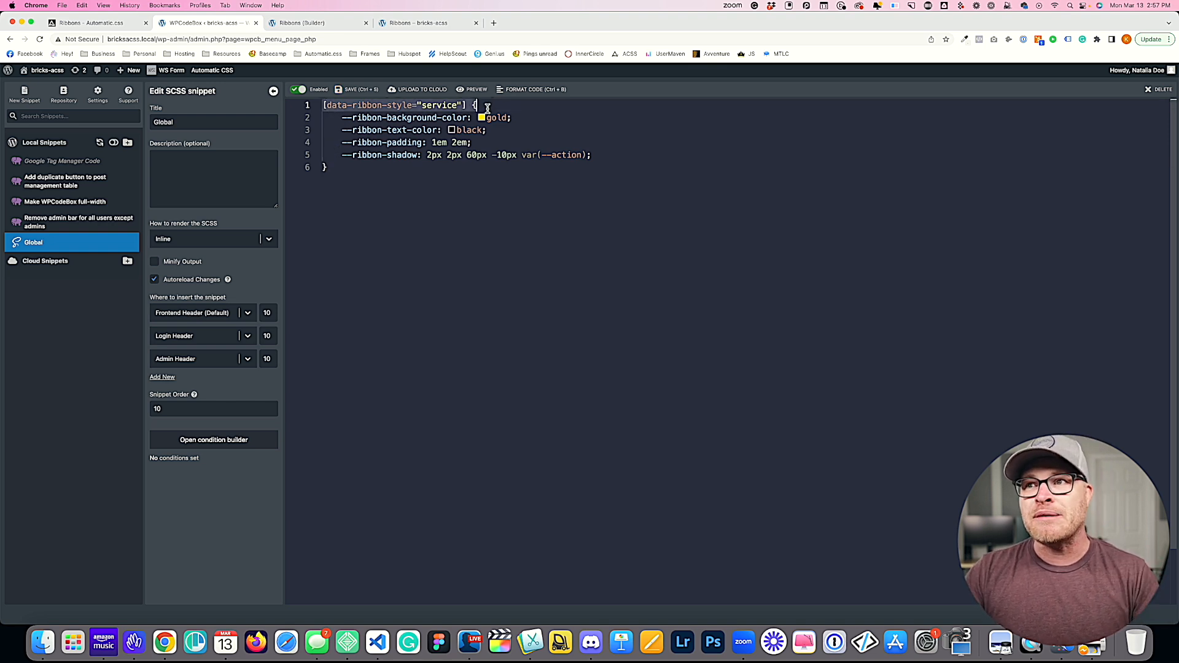
{"action": "left_click", "coordinate": [578, 155]}
{"action": "left_click_drag", "start_coordinate": [626, 156], "coordinate": [373, 123]}
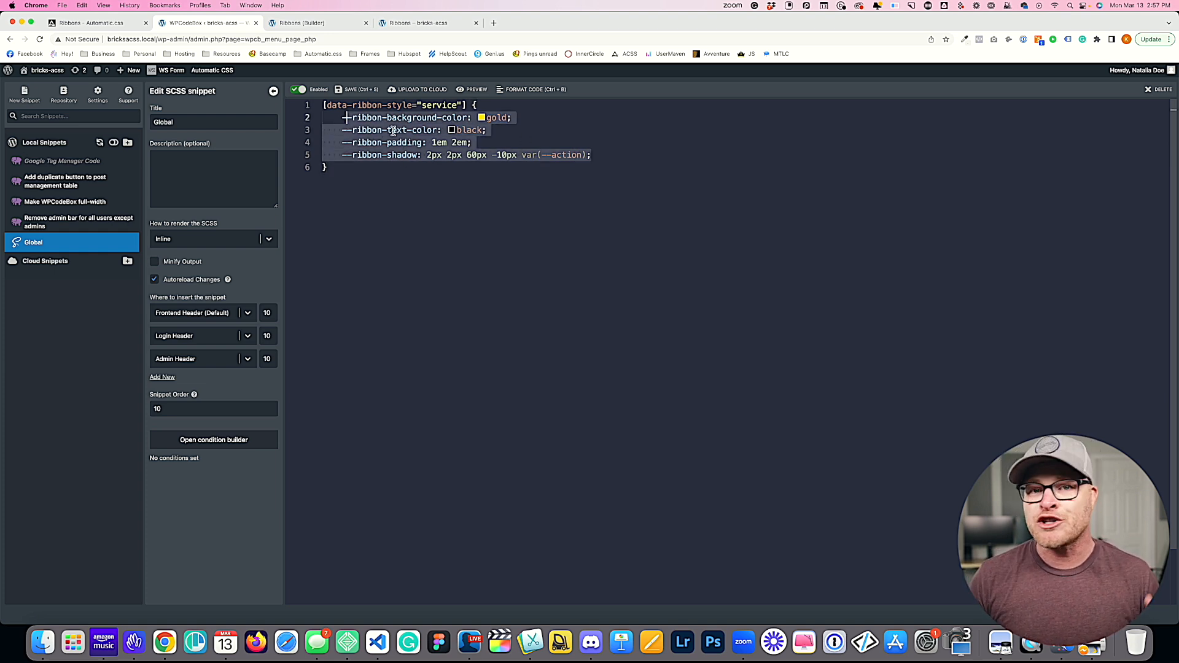
{"action": "left_click", "coordinate": [343, 118]}
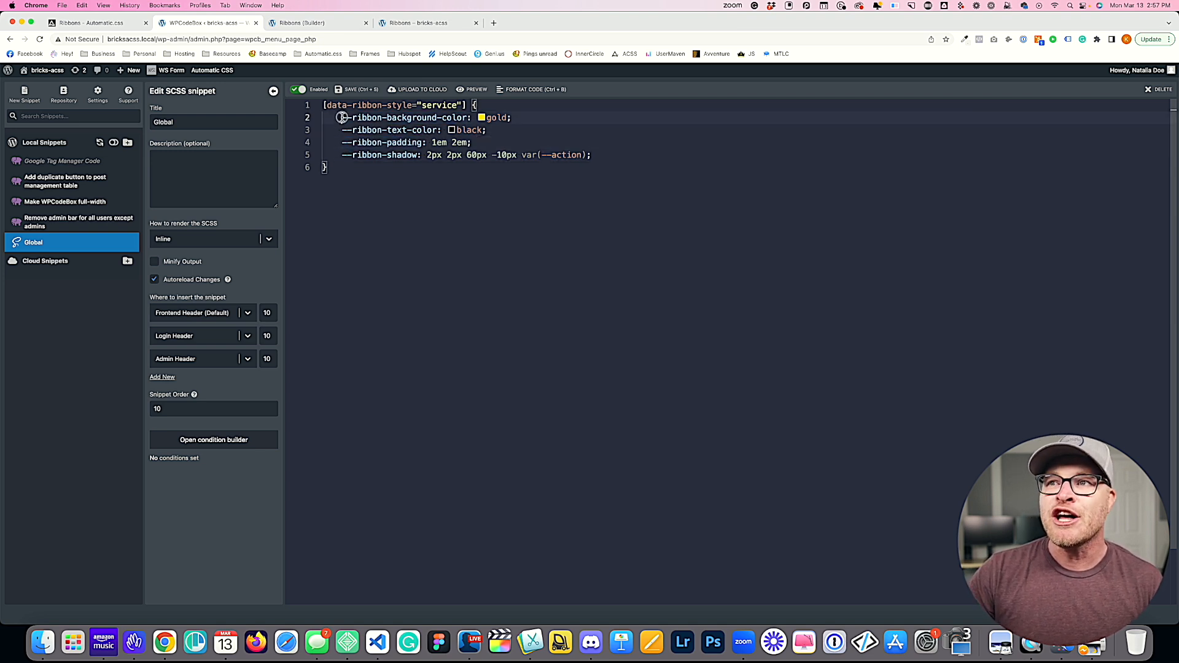
{"action": "key", "text": "shift+Right"}
{"action": "key", "text": "shift+Right"}
{"action": "key", "text": "shift+Right"}
{"action": "key", "text": "shift+Right"}
{"action": "key", "text": "shift+Right"}
{"action": "key", "text": "shift+Right"}
{"action": "key", "text": "shift+Right"}
{"action": "key", "text": "shift+Right"}
{"action": "key", "text": "shift+Right"}
{"action": "key", "text": "shift+Right"}
{"action": "key", "text": "shift+Right"}
{"action": "key", "text": "shift+Right"}
{"action": "key", "text": "shift+Right"}
{"action": "key", "text": "shift+Right"}
{"action": "key", "text": "shift+Right"}
{"action": "key", "text": "shift+Right"}
{"action": "key", "text": "shift+Right"}
{"action": "key", "text": "shift+Right"}
{"action": "key", "text": "shift+Right"}
{"action": "key", "text": "shift+Right"}
{"action": "left_click_drag", "start_coordinate": [343, 130], "coordinate": [423, 142]}
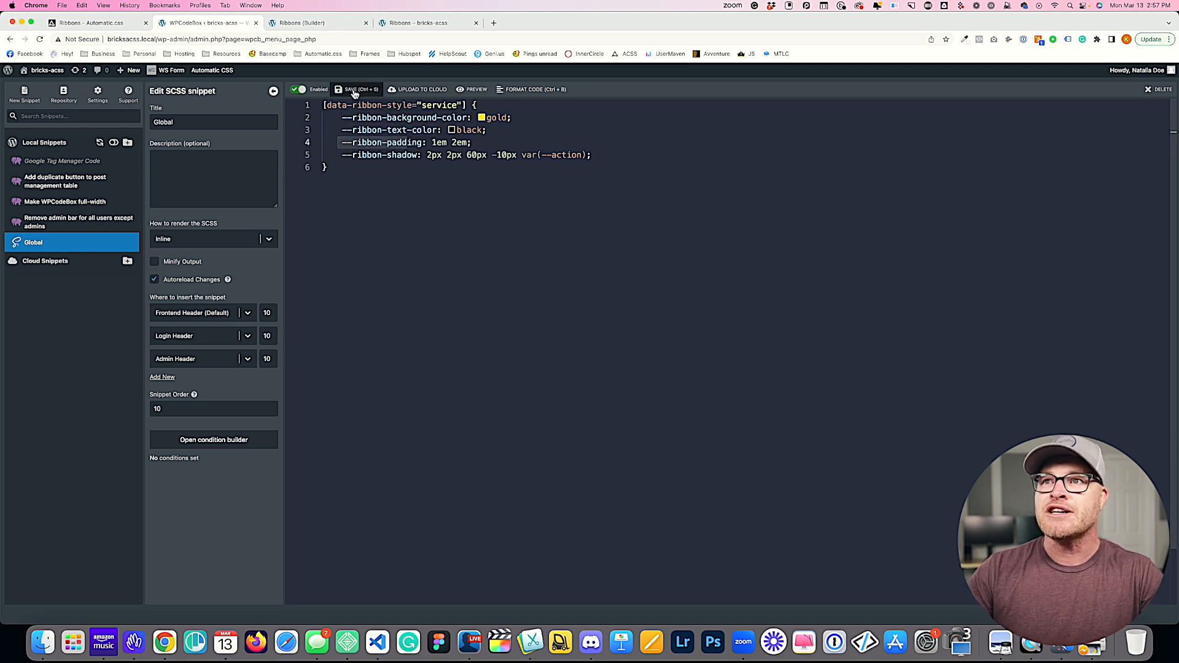
- Reload the front end and check the "Custom Field Text" ribbon's styling on the middle card
{"action": "left_click", "coordinate": [409, 24]}
{"action": "key", "text": "super+r"}
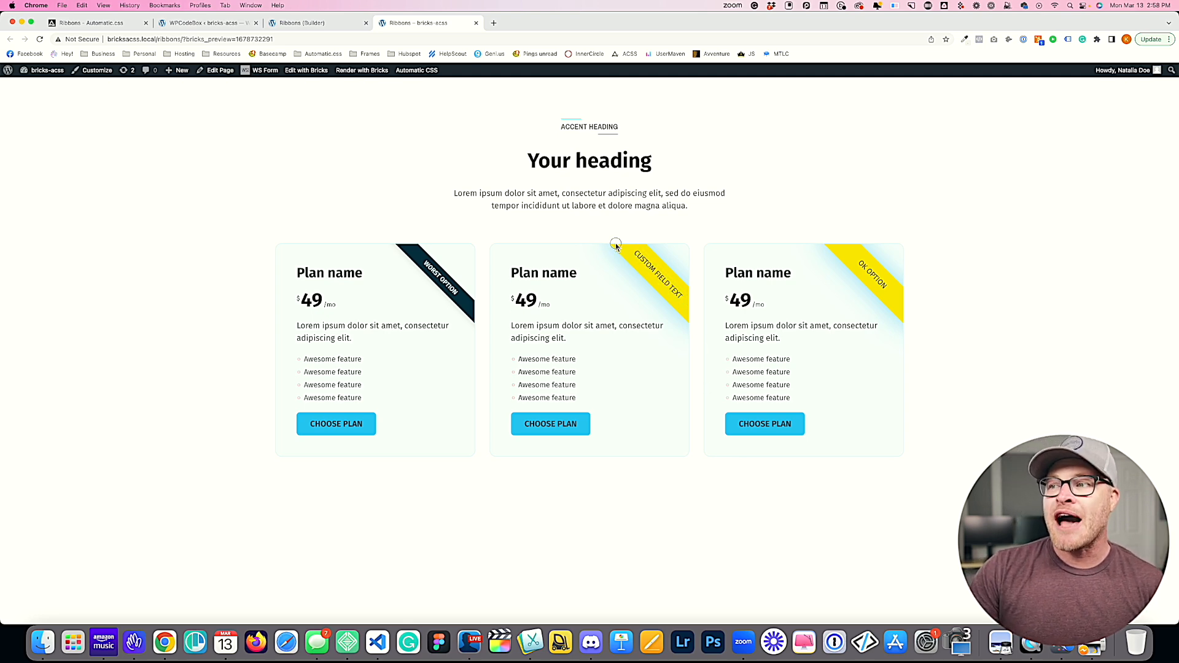
{"action": "left_click_drag", "start_coordinate": [616, 246], "coordinate": [694, 314]}
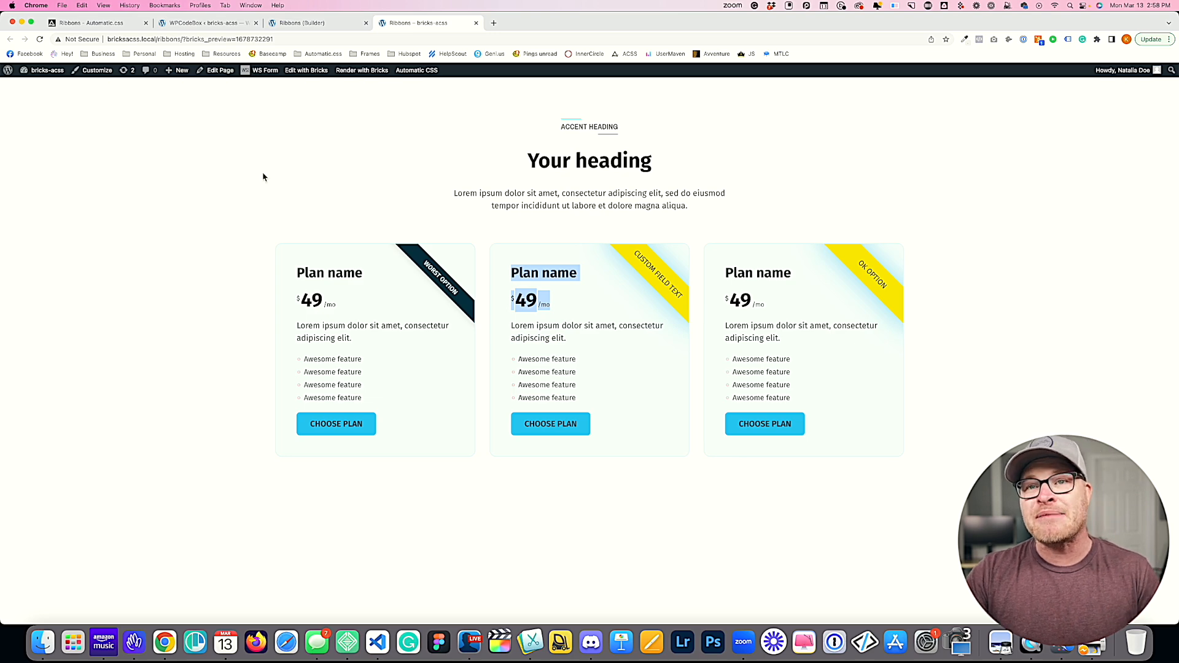
- Try duplicating the service rule in the Global snippet for data-ribbon-style="default", and delete the copy
{"action": "left_click", "coordinate": [202, 23]}
{"action": "left_click_drag", "start_coordinate": [421, 195], "coordinate": [297, 141]}
{"action": "key", "text": "super+a"}
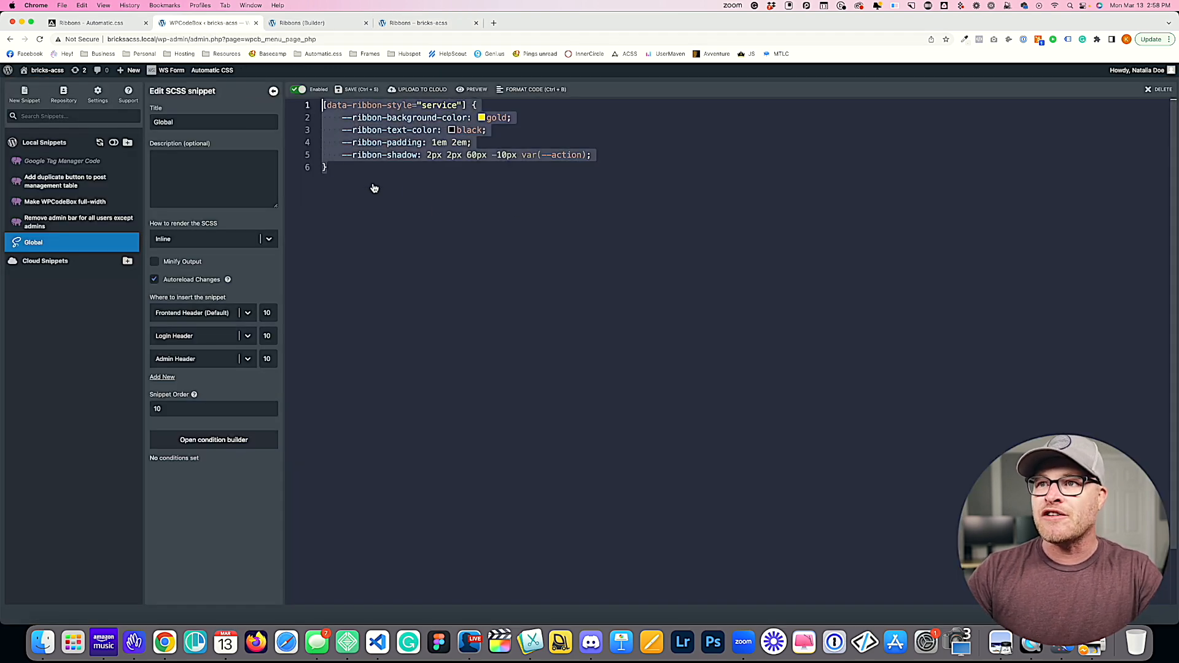
{"action": "key", "text": "super+c"}
{"action": "left_click", "coordinate": [387, 166]}
{"action": "key", "text": "Return"}
{"action": "key", "text": "Return"}
{"action": "key", "text": "super+v"}
{"action": "double_click", "coordinate": [429, 192]}
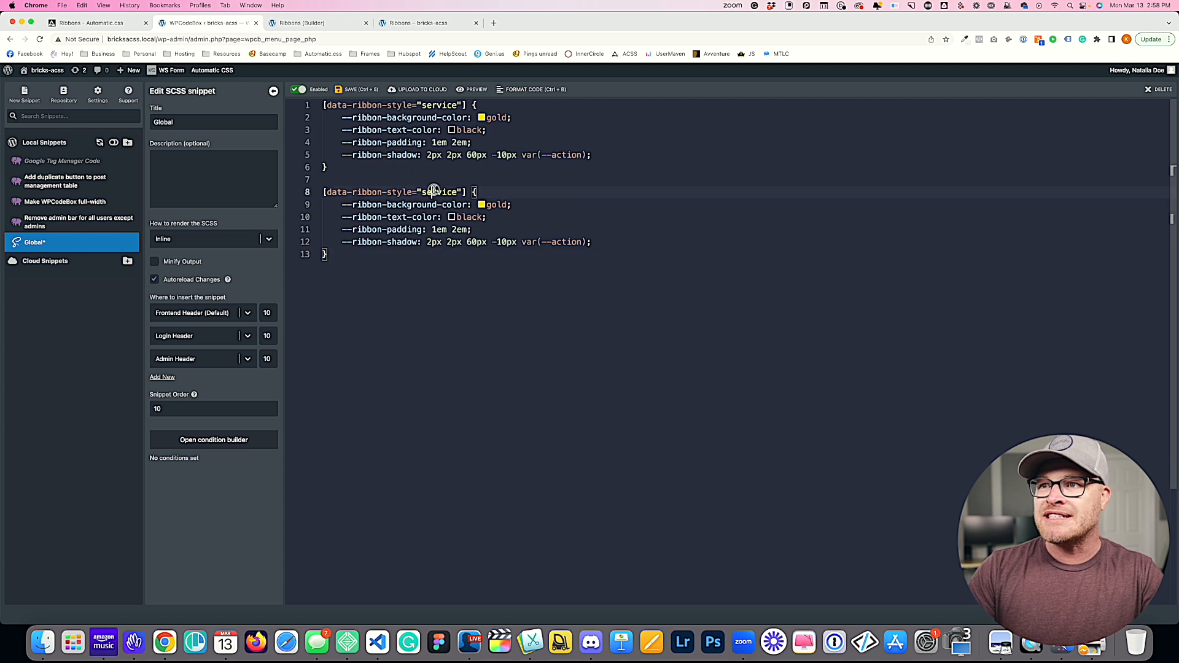
{"action": "type", "text": "default"}
{"action": "left_click_drag", "start_coordinate": [599, 242], "coordinate": [286, 188]}
{"action": "key", "text": "BackSpace"}
{"action": "key", "text": "BackSpace"}
{"action": "key", "text": "BackSpace"}
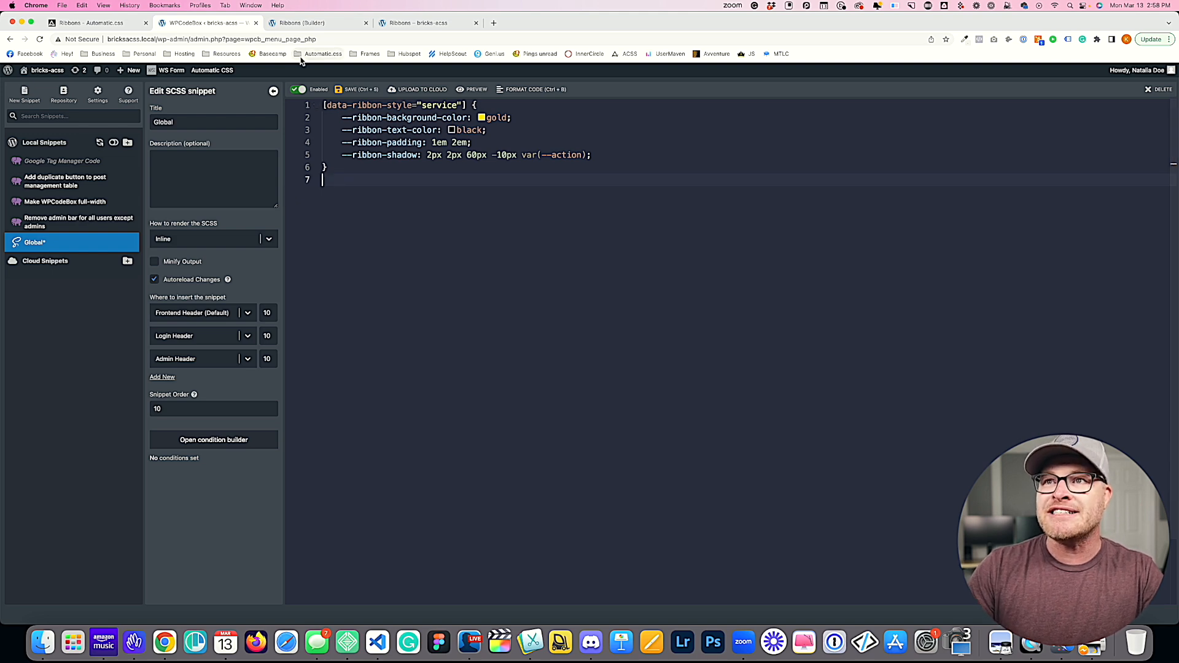
- Return to the builder and set the "Custom Field Text" ribbon's data-ribbon-style value to default
{"action": "left_click", "coordinate": [301, 23]}
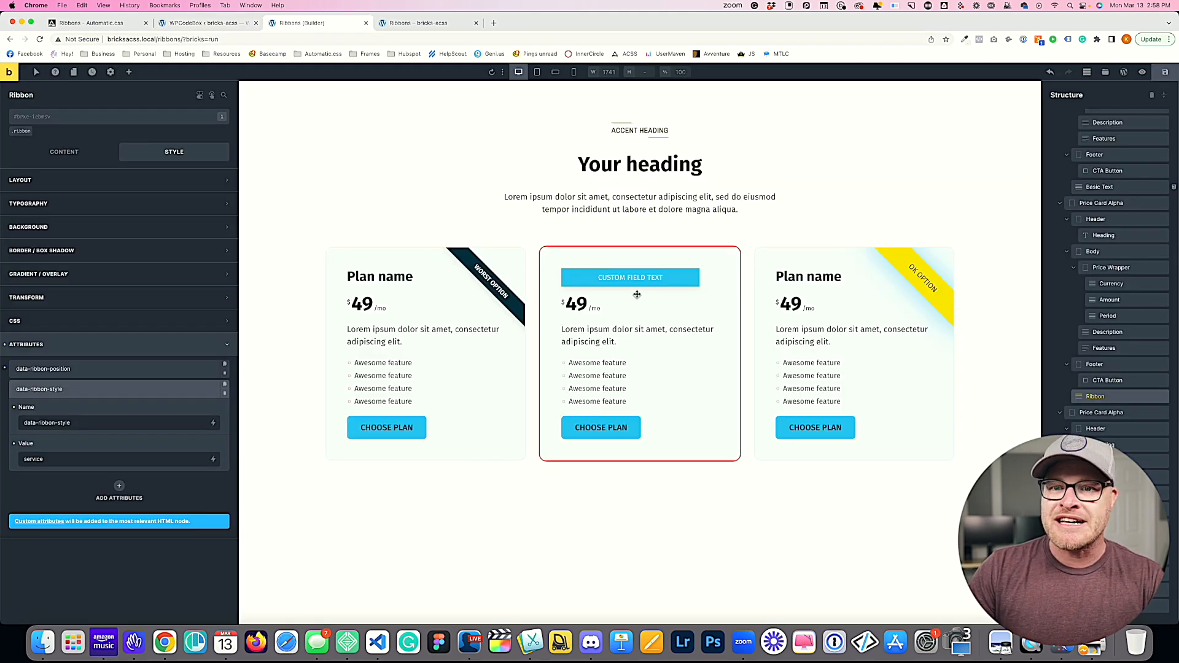
{"action": "triple_click", "coordinate": [107, 461]}
{"action": "type", "text": "default"}
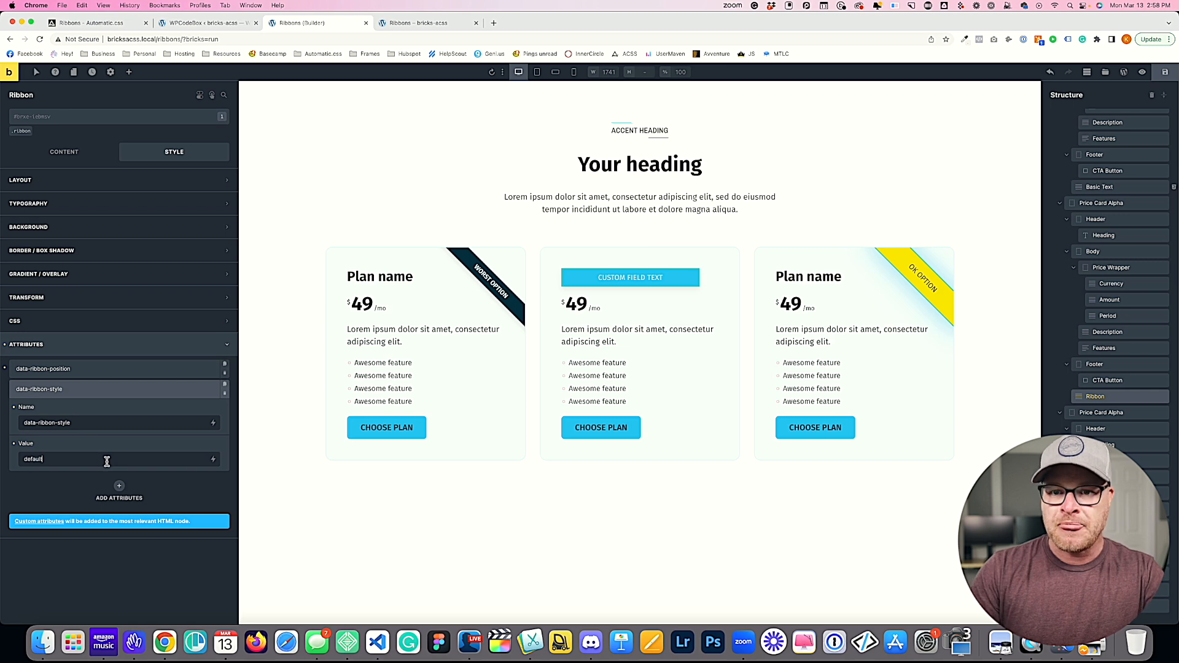
- Reload the front end, check the "Custom Field Text" ribbon with its default style value, and return to the builder
{"action": "left_click", "coordinate": [418, 23]}
{"action": "key", "text": "super+r"}
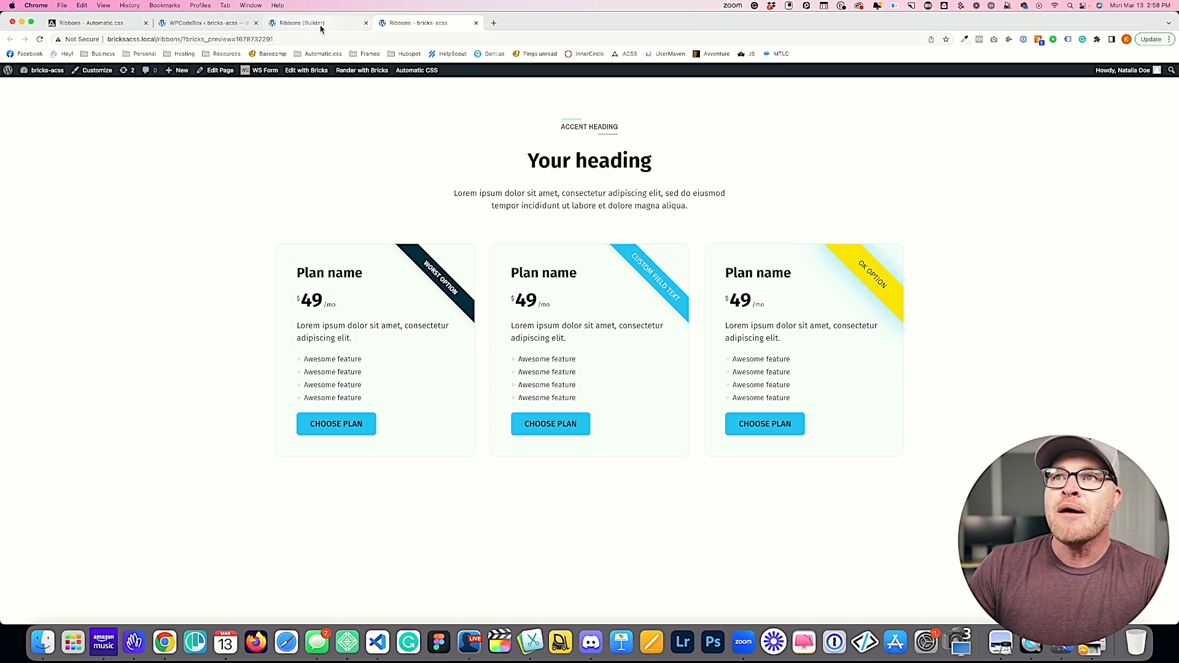
{"action": "left_click", "coordinate": [282, 26]}
- Duplicate the service ribbon rule in WPCodeBox's Global snippet and change the copy's data-ribbon-style value to "product"
{"action": "left_click", "coordinate": [203, 24]}
{"action": "left_click_drag", "start_coordinate": [395, 210], "coordinate": [323, 105]}
{"action": "key", "text": "ctrl+c"}
{"action": "left_click", "coordinate": [350, 167]}
{"action": "key", "text": "Return"}
{"action": "key", "text": "Return"}
{"action": "key", "text": "ctrl+v"}
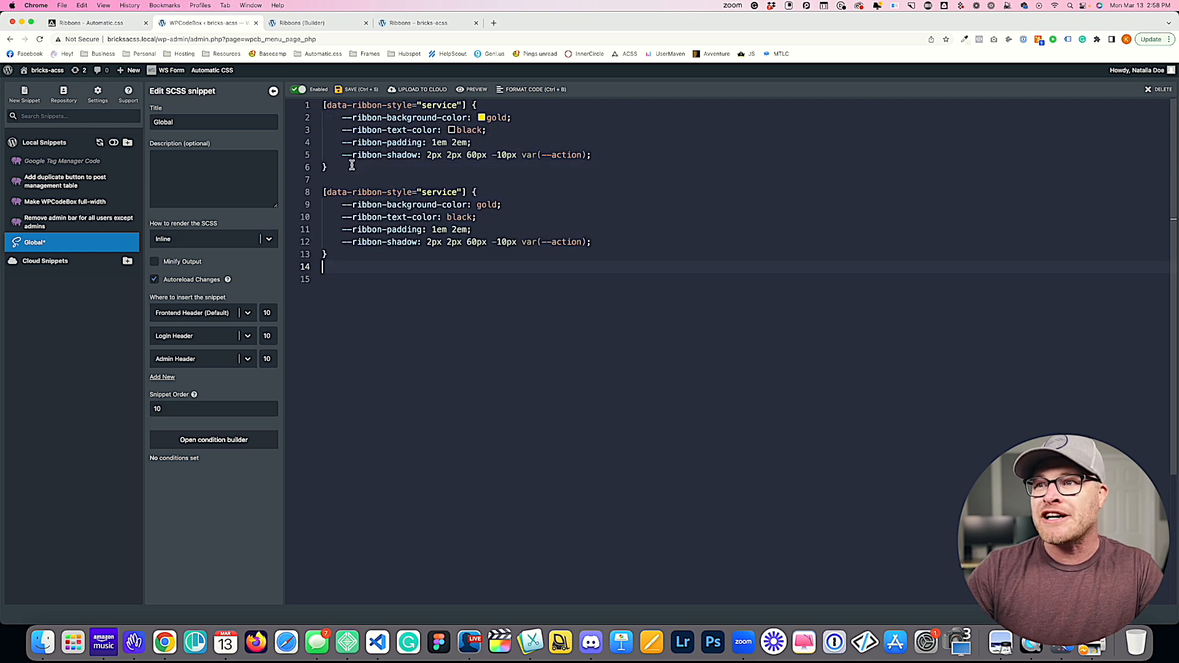
{"action": "double_click", "coordinate": [433, 192]}
{"action": "type", "text": "produc"}
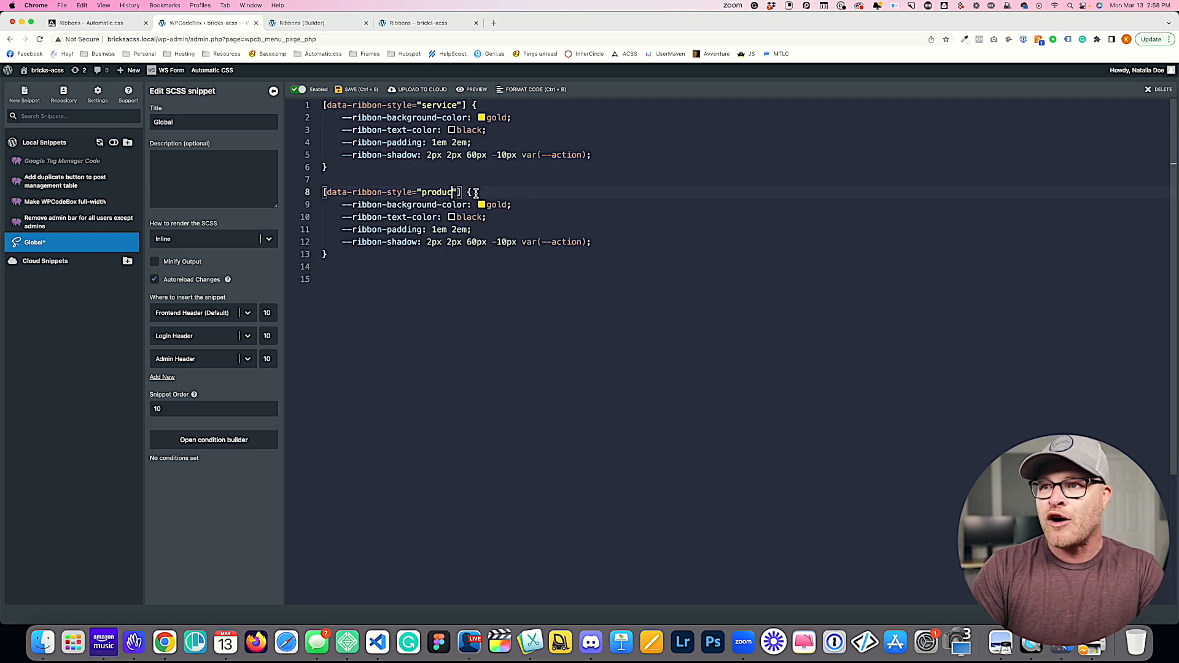
- Add another copy of the service rule below the product rule, with data-ribbon-style set to "base"
{"action": "left_click", "coordinate": [374, 265]}
{"action": "key", "text": "Return"}
{"action": "key", "text": "ctrl+v"}
{"action": "double_click", "coordinate": [448, 281]}
{"action": "type", "text": "base"}
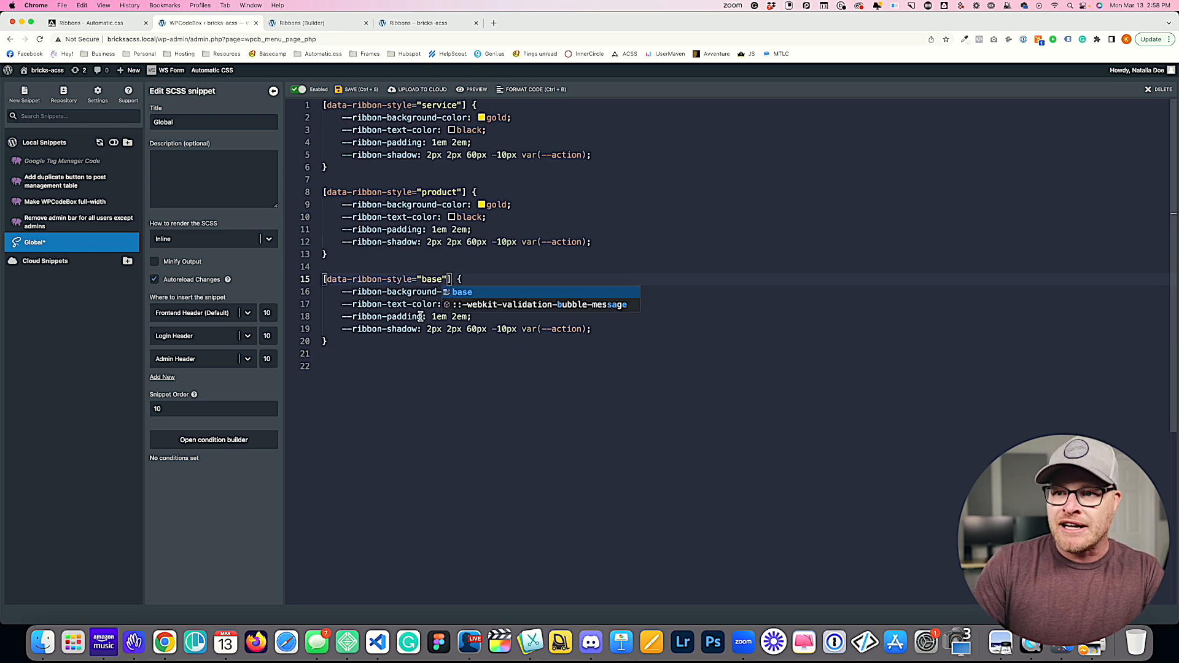
- Add a fourth copy of the ribbon rule below the base rule, with data-ribbon-style set to "gold"
{"action": "left_click", "coordinate": [385, 346]}
{"action": "key", "text": "Return"}
{"action": "key", "text": "ctrl+v"}
{"action": "double_click", "coordinate": [461, 366]}
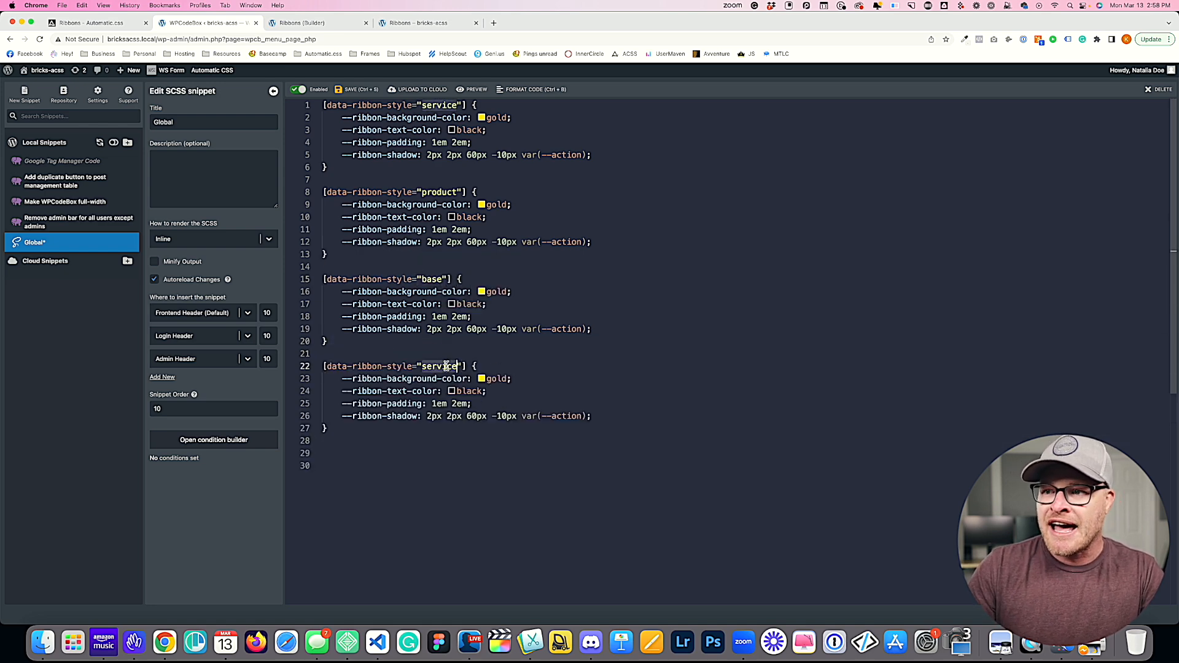
{"action": "type", "text": "gold"}
{"action": "left_click", "coordinate": [430, 391]}
- Cut all the data-ribbon-style rules out of the Global snippet and save the emptied snippet
{"action": "left_click_drag", "start_coordinate": [419, 442], "coordinate": [245, 98]}
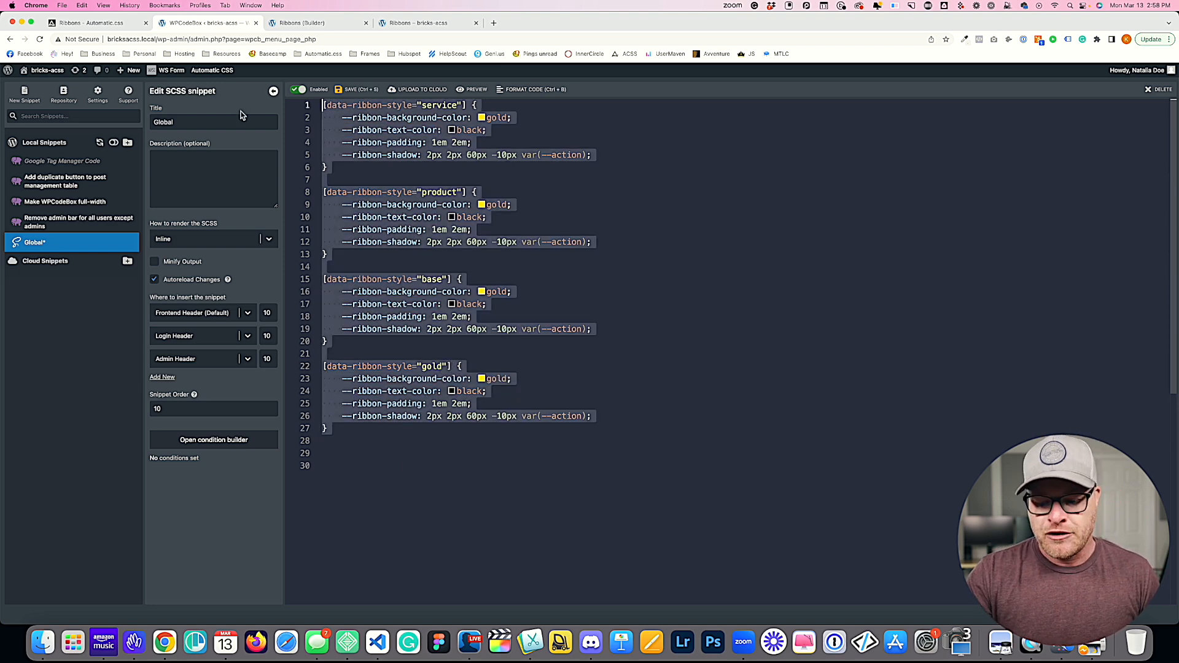
{"action": "key", "text": "ctrl+x"}
{"action": "key", "text": "ctrl+s"}
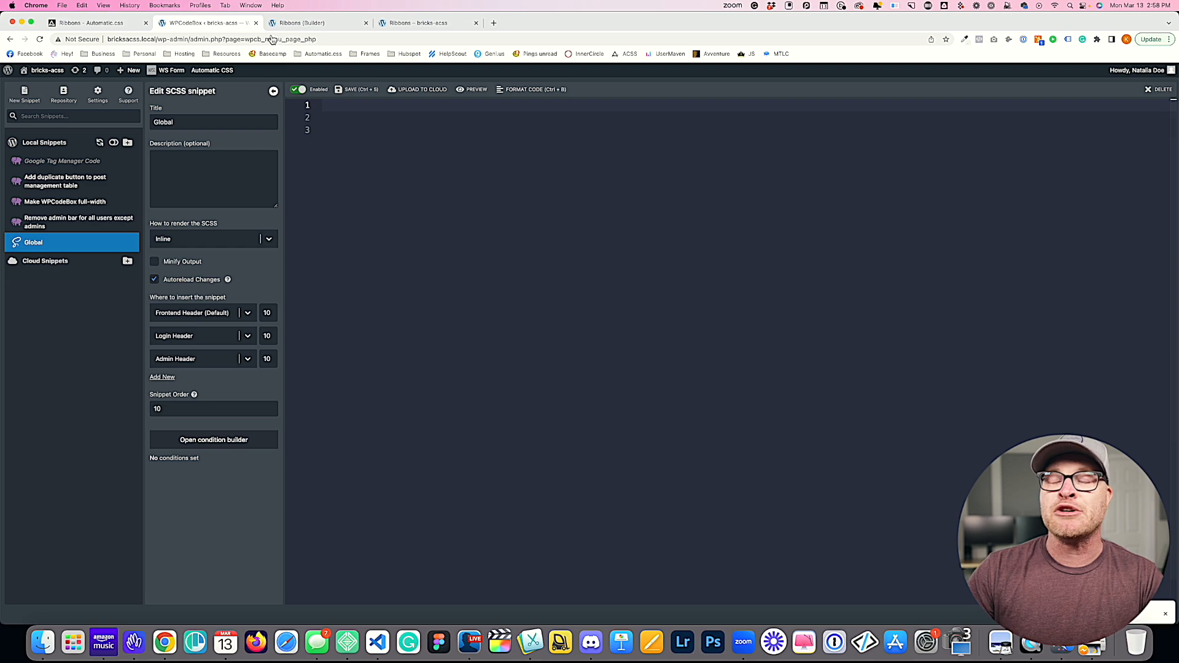